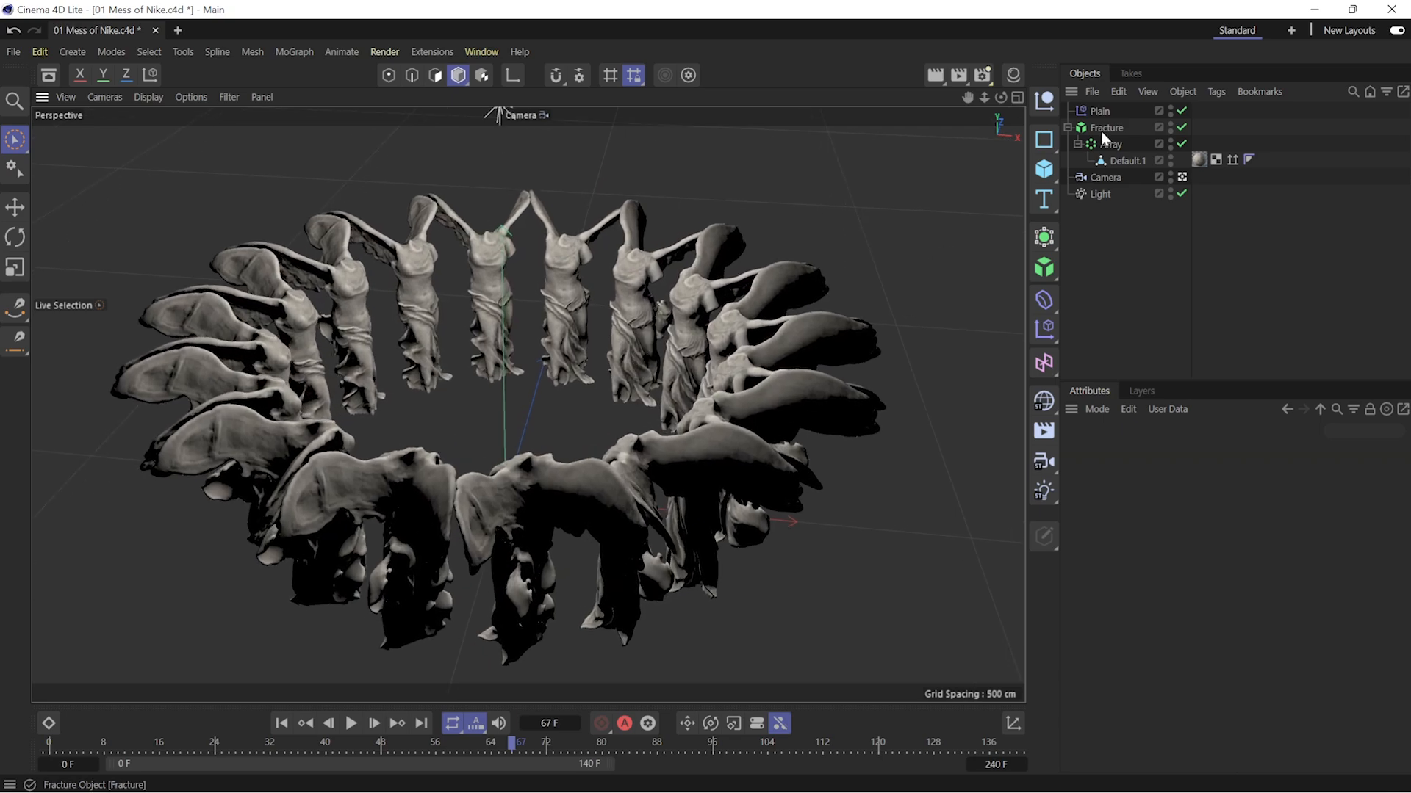
# - Set the Plain effector's rotation to R.H 46°, R.P -41° and R.B 29° to tilt the ring of statues
pyautogui.moveTo(1194, 581); pyautogui.dragTo(1220, 617)
pyautogui.keyDown('alt'); pyautogui.moveTo(588, 412); pyautogui.dragTo(632, 406); pyautogui.keyUp('alt')
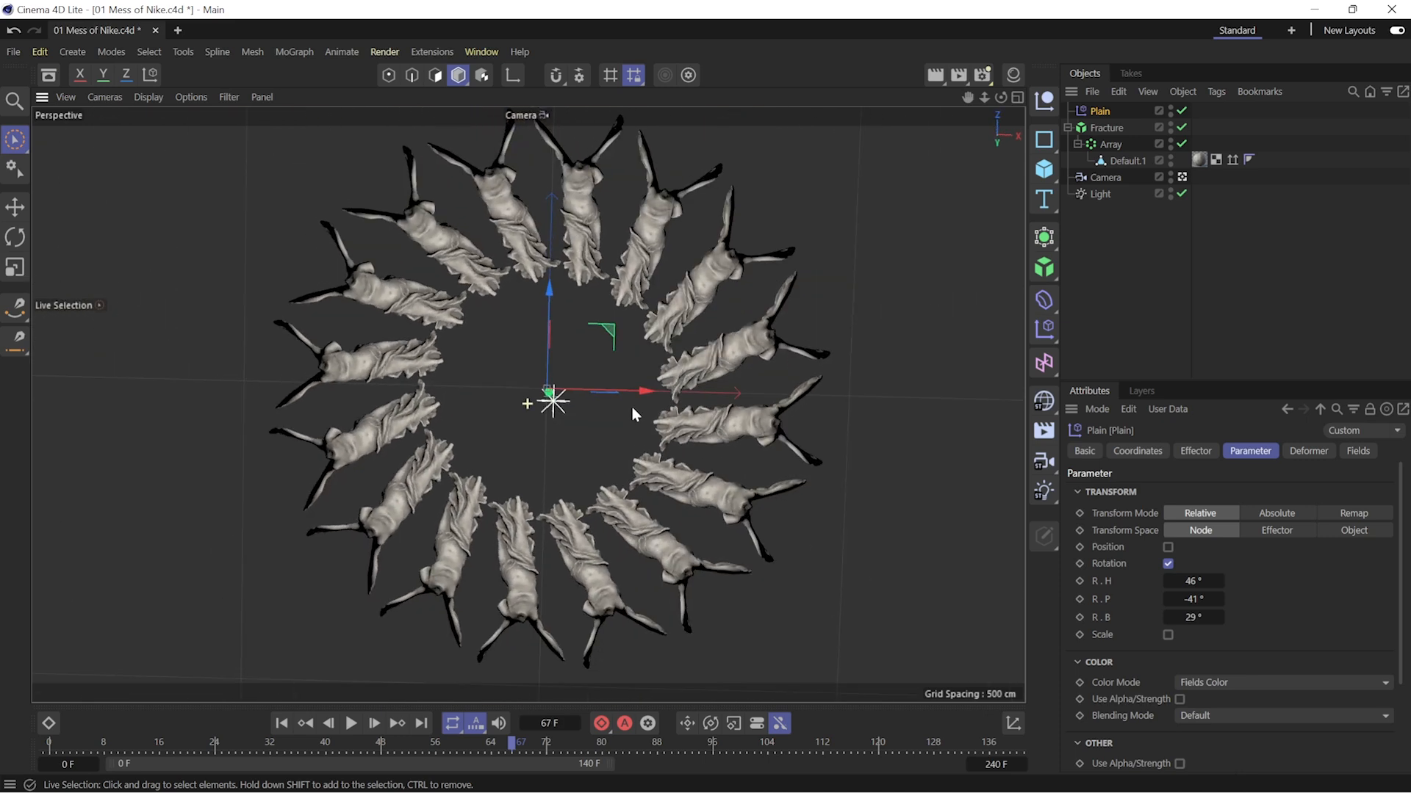
pyautogui.click(1124, 128)
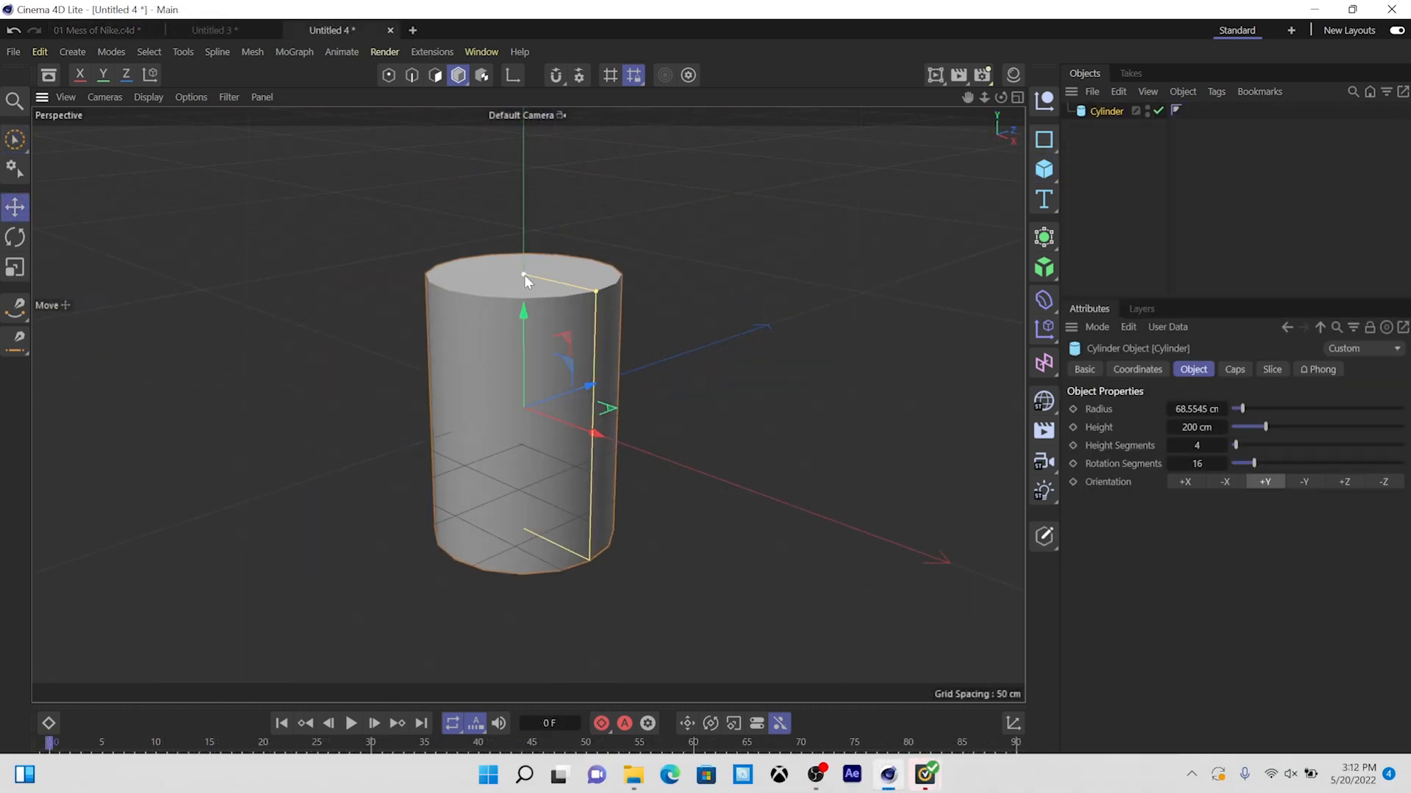
# - Round the cylinder base's caps and place a new sphere above the cone for the chess piece's head
pyautogui.click(1234, 369)
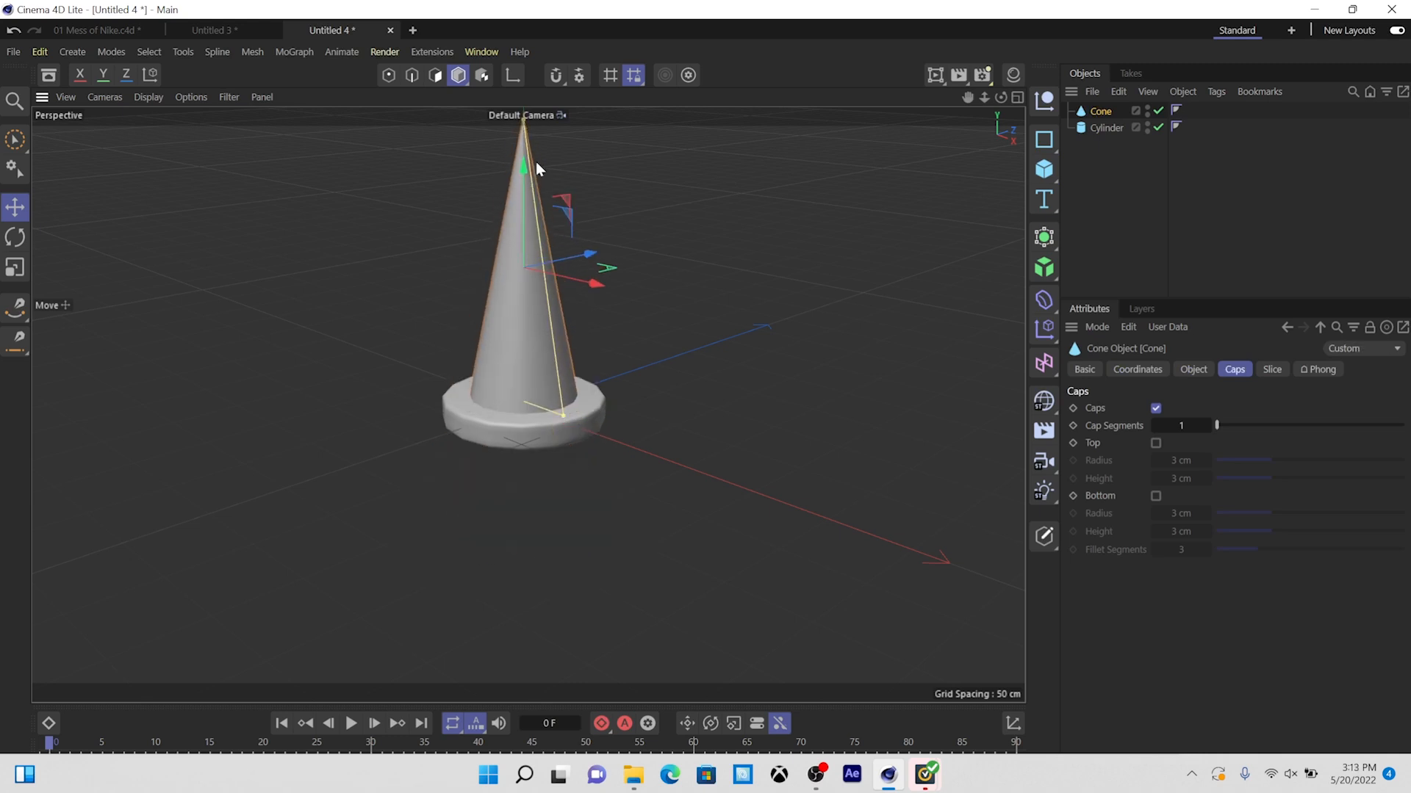
pyautogui.click(1044, 169)
pyautogui.click(1165, 258)
pyautogui.moveTo(550, 248); pyautogui.dragTo(553, 224)
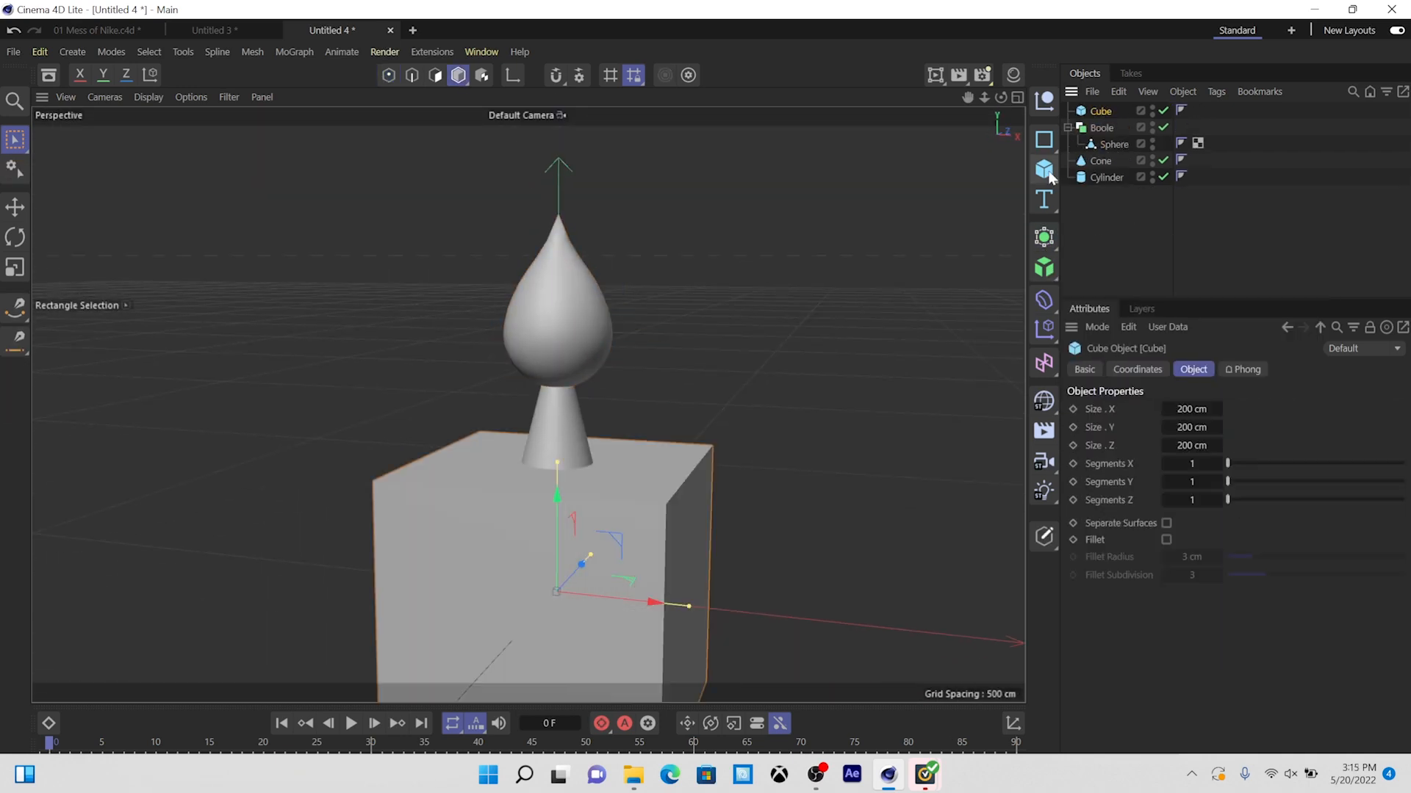
# - Position and rotate the cube to cut a slanted notch through the chess piece's head, and lower the height of the lower cone
pyautogui.moveTo(683, 411); pyautogui.dragTo(719, 352)
pyautogui.press('r')
pyautogui.press('e')
pyautogui.moveTo(639, 306); pyautogui.dragTo(892, 242)
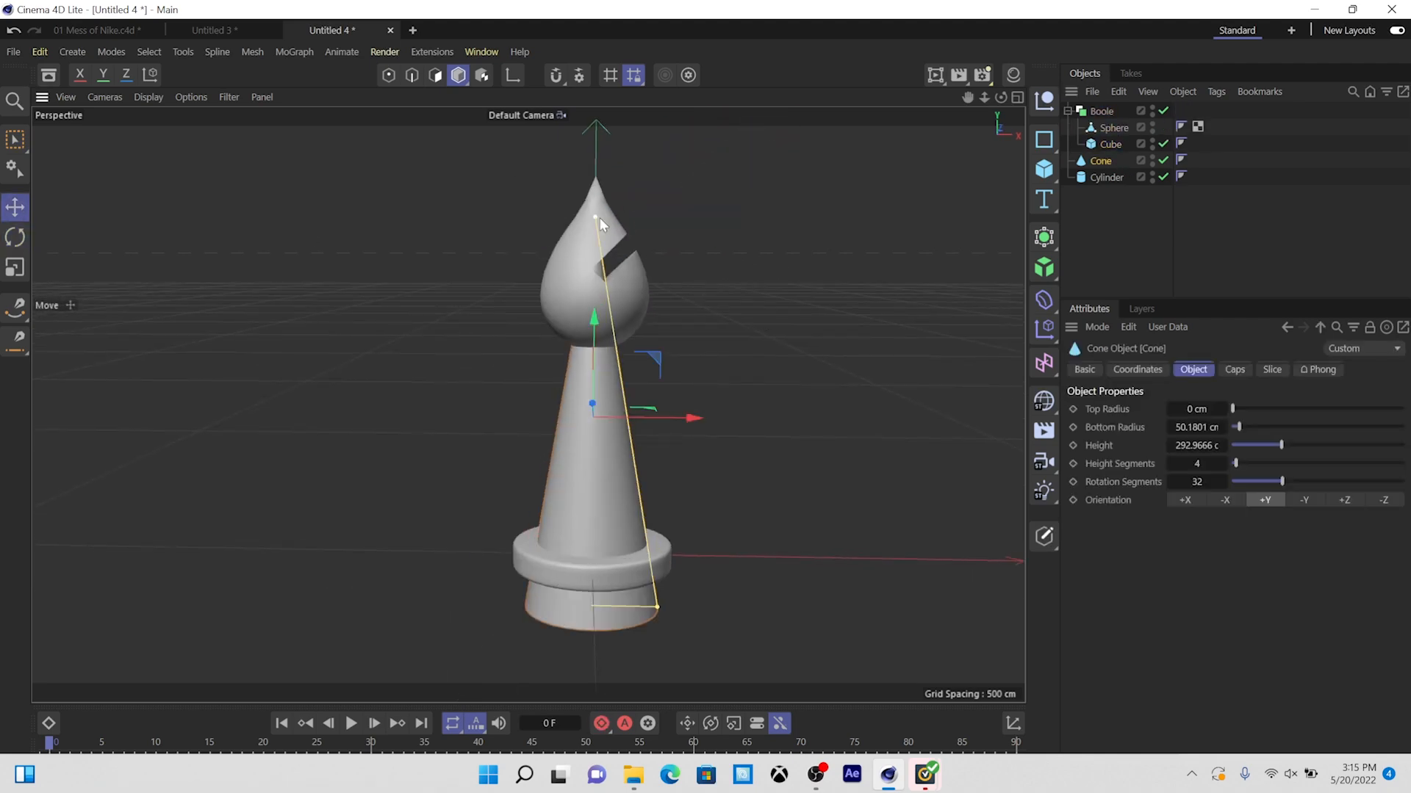
pyautogui.moveTo(596, 217); pyautogui.dragTo(597, 278)
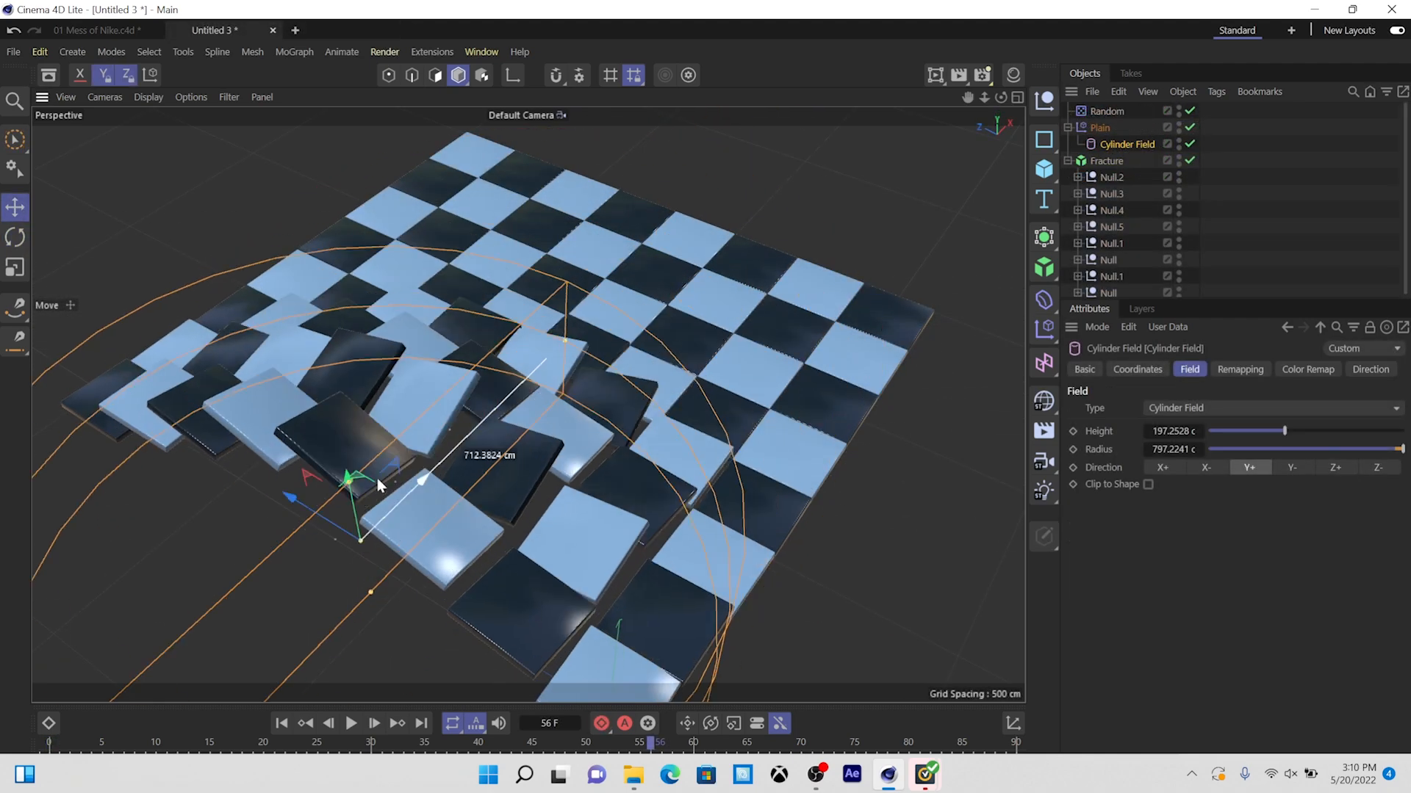
# - Move the cylinder field across the chessboard to displace the tiles it passes over
pyautogui.moveTo(380, 485); pyautogui.dragTo(942, 258)
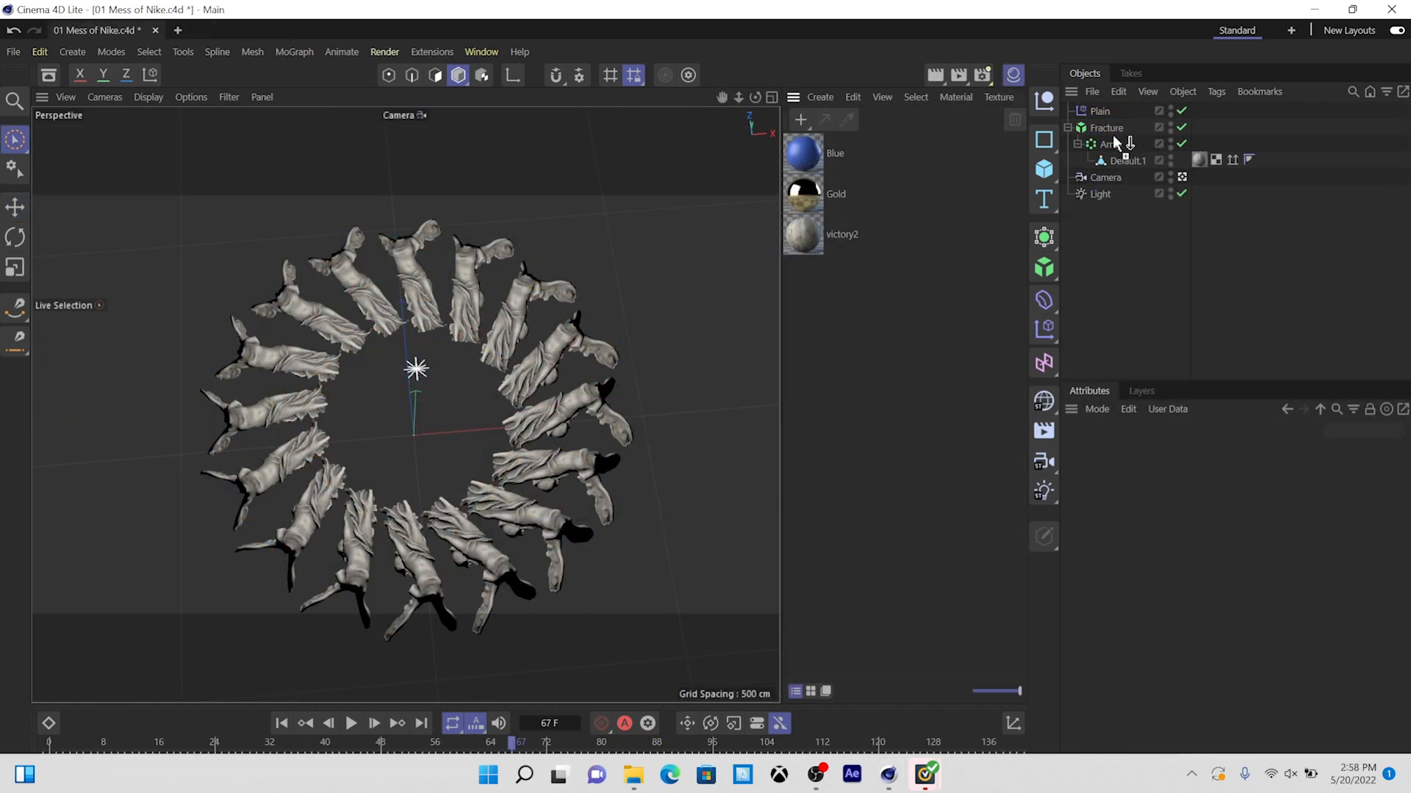
# - Apply the Gold material to the Default.1 statue inside the Array
pyautogui.moveTo(1116, 143); pyautogui.dragTo(580, 340)
pyautogui.moveTo(1219, 164); pyautogui.dragTo(1265, 160)
pyautogui.keyDown('alt'); pyautogui.moveTo(529, 338); pyautogui.dragTo(733, 215); pyautogui.keyUp('alt')
pyautogui.click(497, 341)
pyautogui.click(521, 361)
pyautogui.scroll(5, 587, 275)
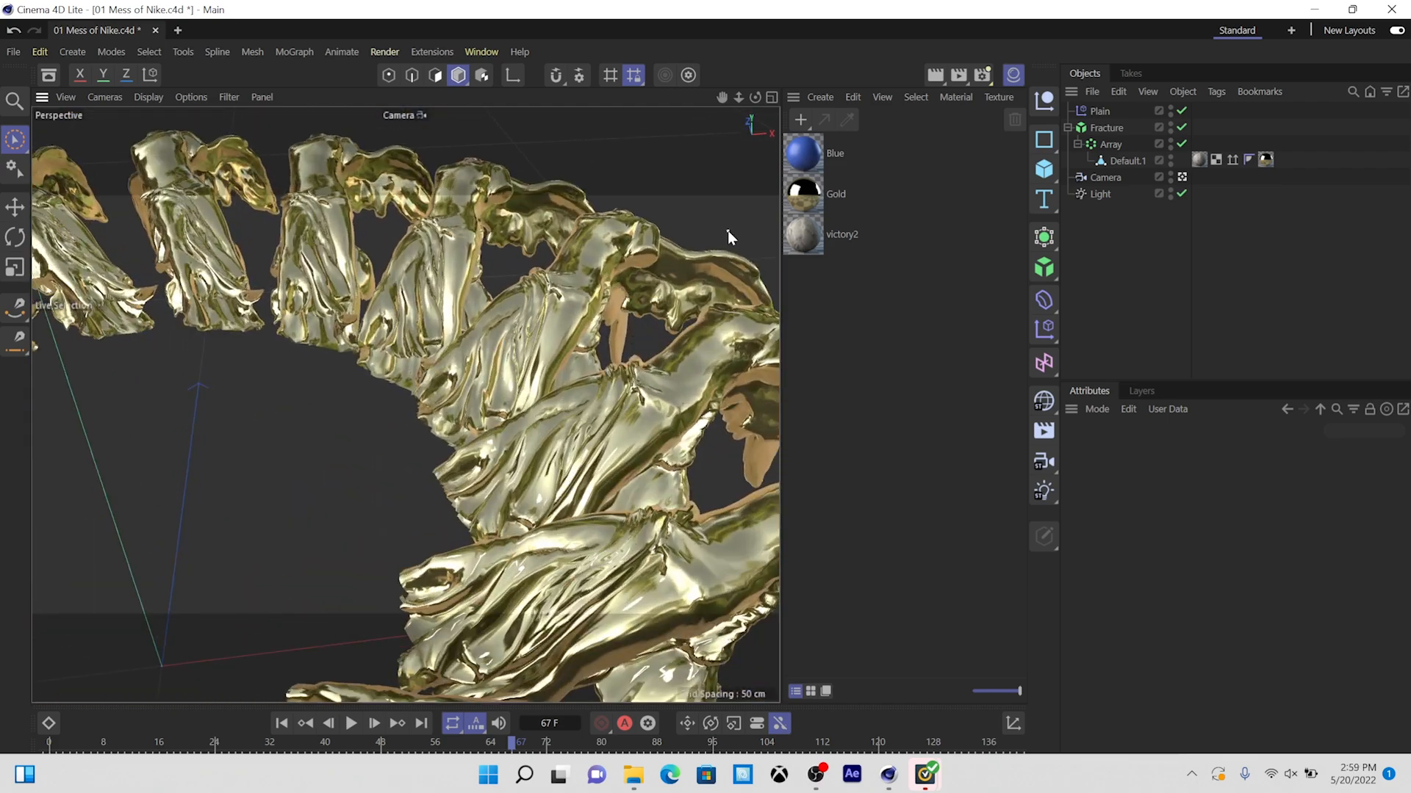
# - Replace the statue's Gold material with Blue and render the view
pyautogui.moveTo(803, 152); pyautogui.dragTo(1264, 160)
pyautogui.hotkey('ctrl', 'r')
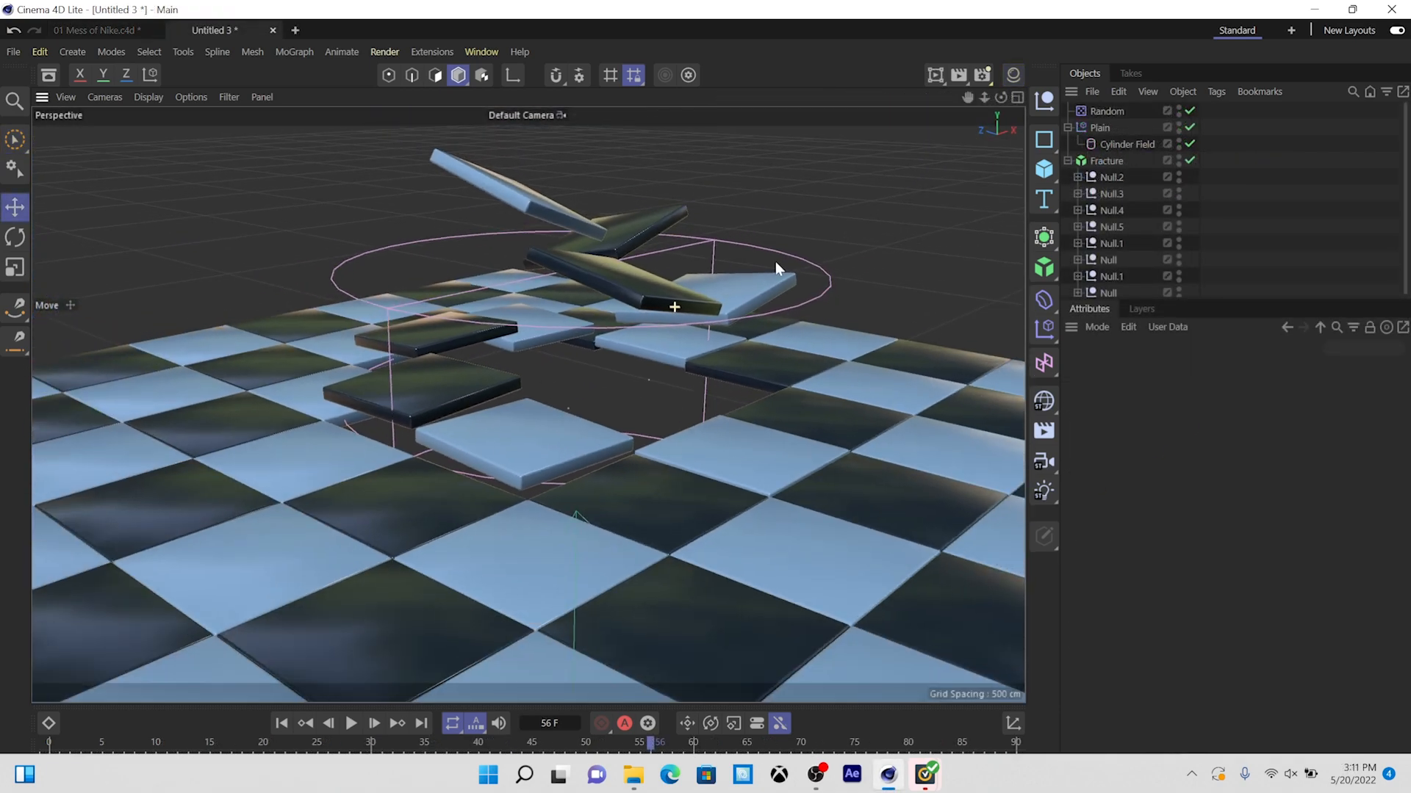
pyautogui.click(773, 263)
pyautogui.keyDown('alt'); pyautogui.moveTo(646, 378); pyautogui.dragTo(595, 397); pyautogui.keyUp('alt')
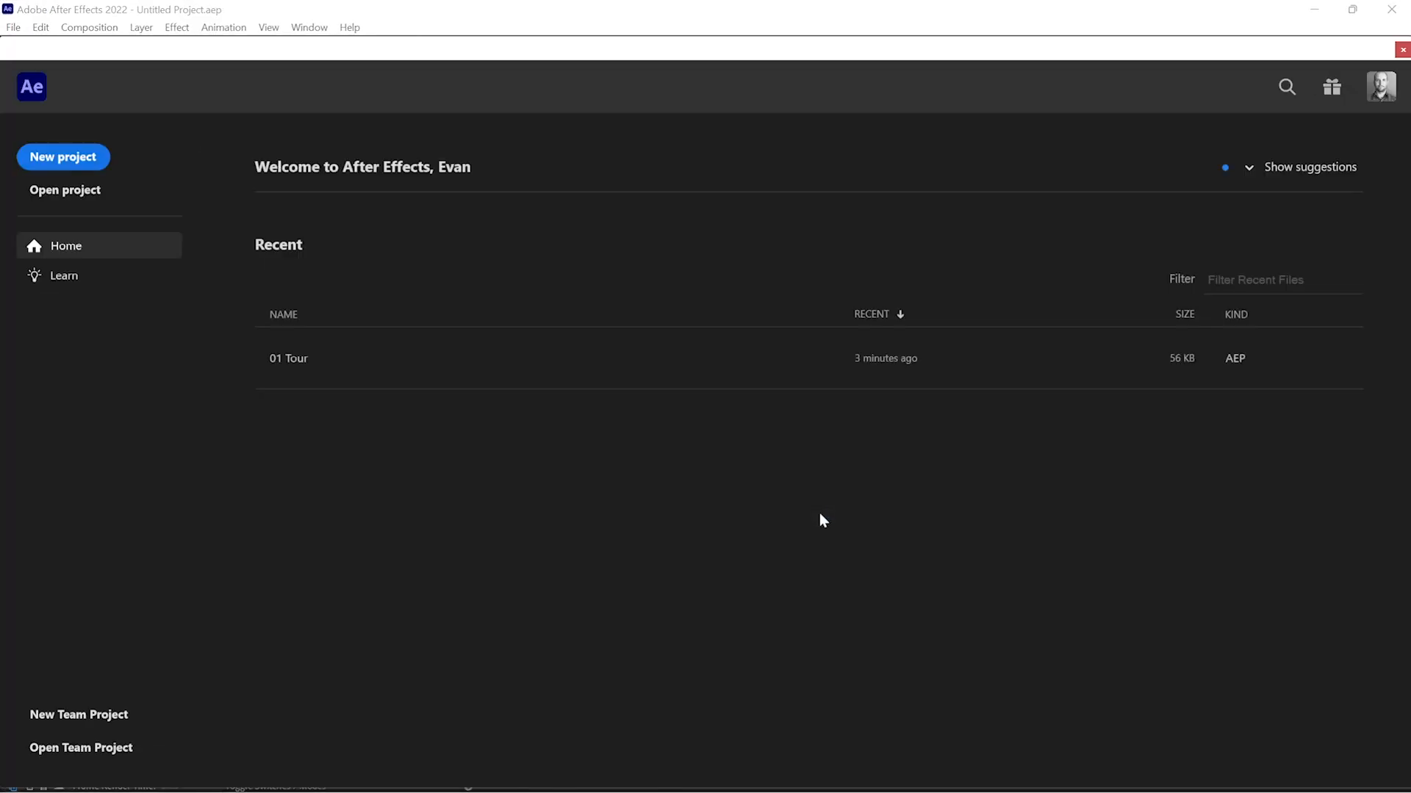
# - Switch to After Effects and open the recent project 01 Tour
pyautogui.click(457, 363)
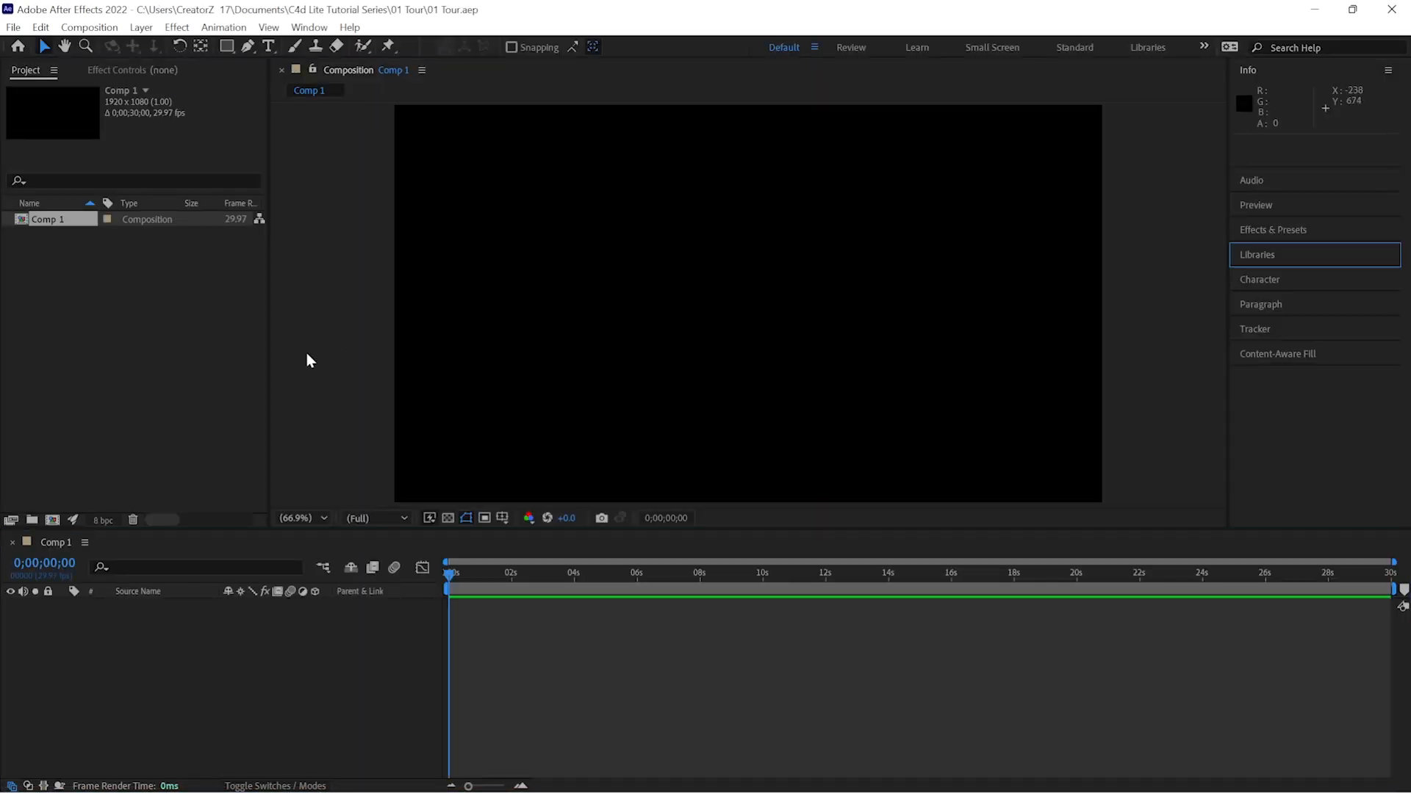
pyautogui.click(306, 360)
pyautogui.click(235, 380)
pyautogui.click(298, 387)
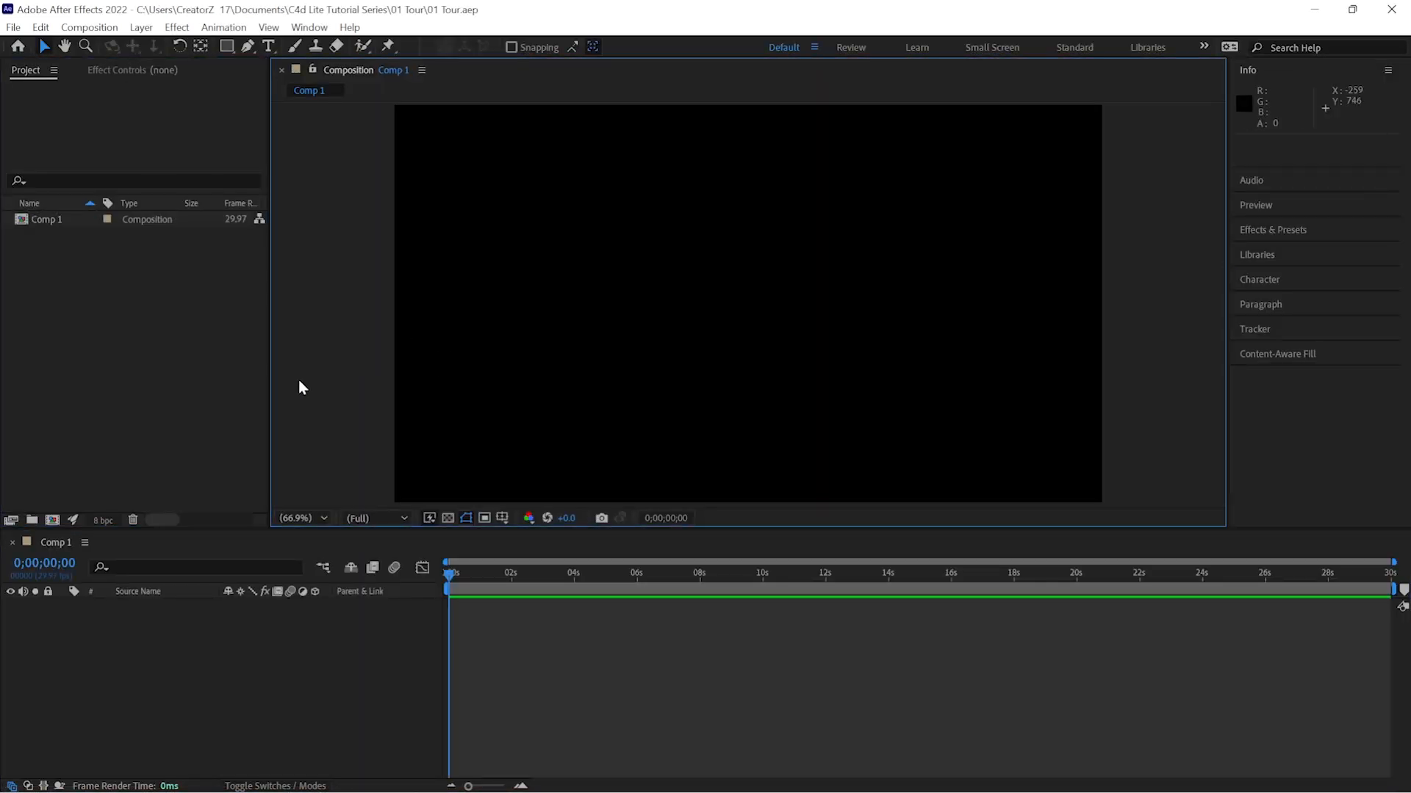
pyautogui.click(302, 645)
pyautogui.click(361, 426)
pyautogui.rightClick(156, 279)
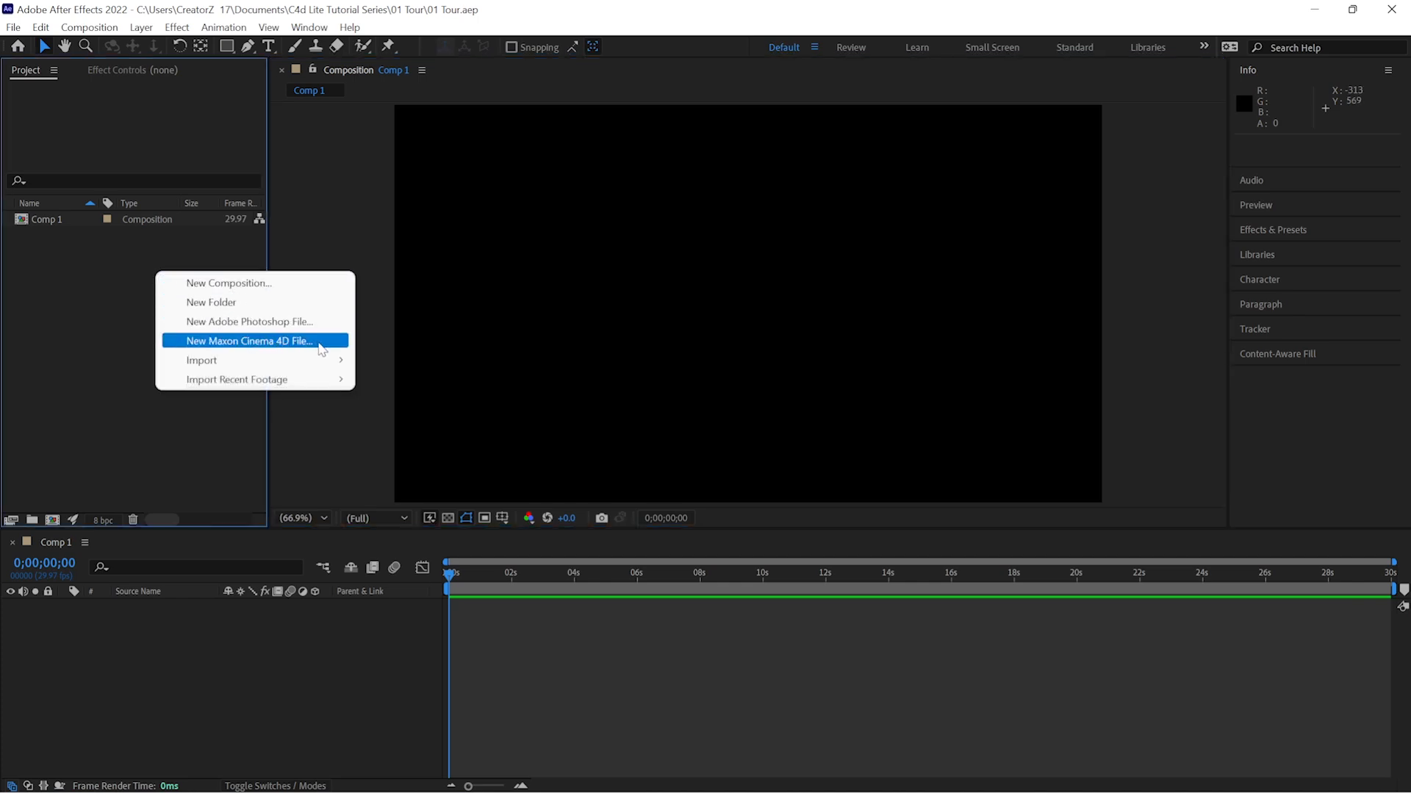
pyautogui.click(362, 637)
pyautogui.rightClick(310, 612)
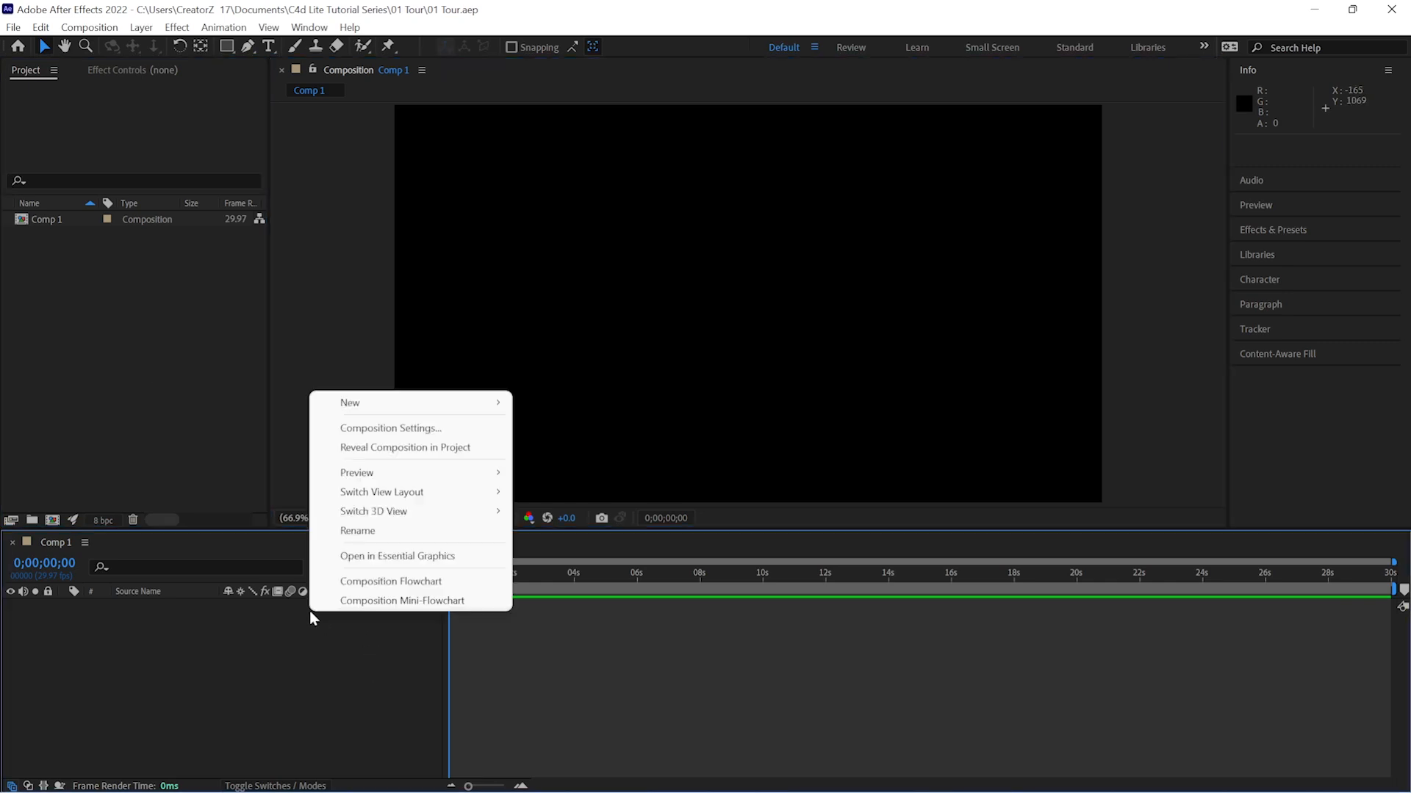
pyautogui.moveTo(412, 402)
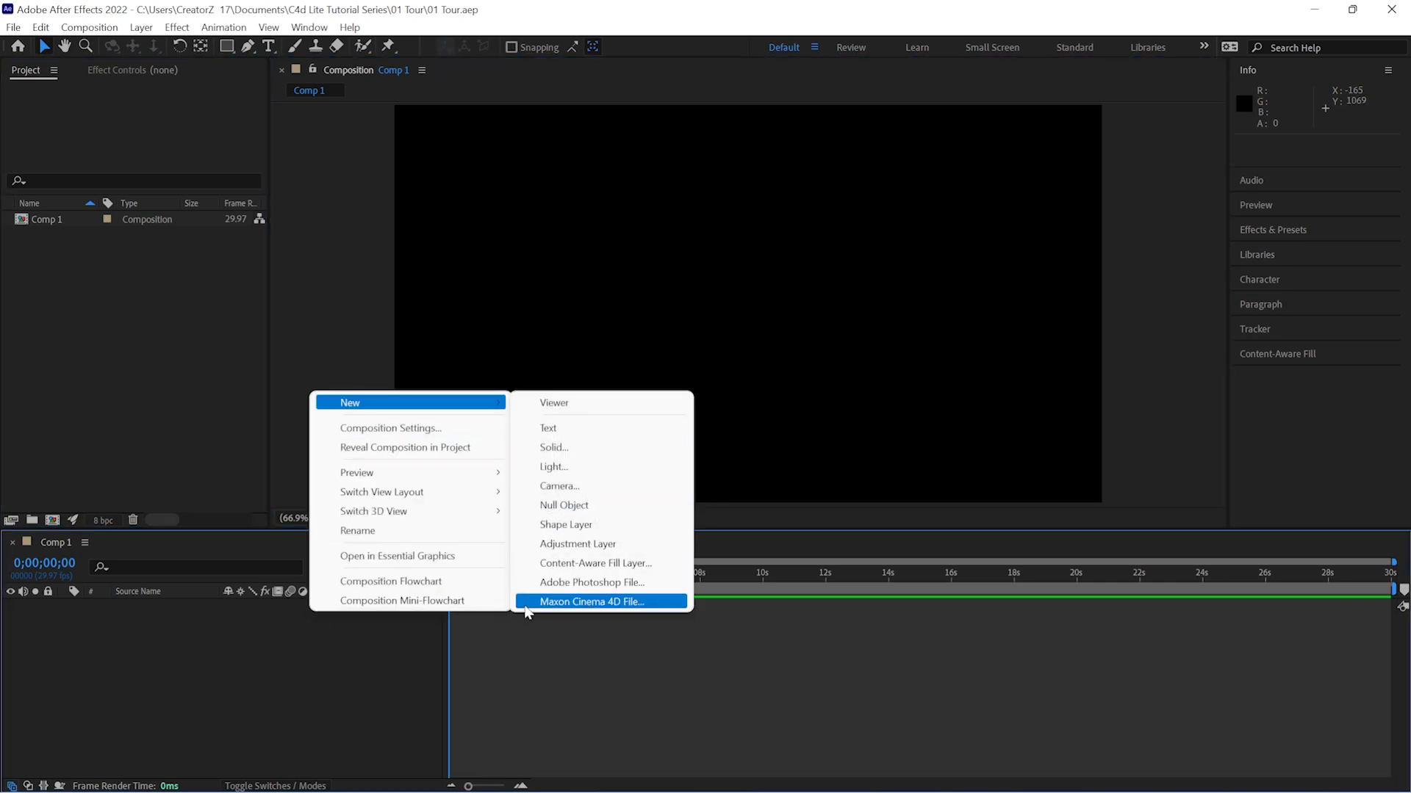
pyautogui.click(342, 645)
# - Create a new Maxon Cinema 4D file layer in Comp 1, saved as 01 Tour in the 01 Tour folder
pyautogui.click(141, 28)
pyautogui.moveTo(180, 57)
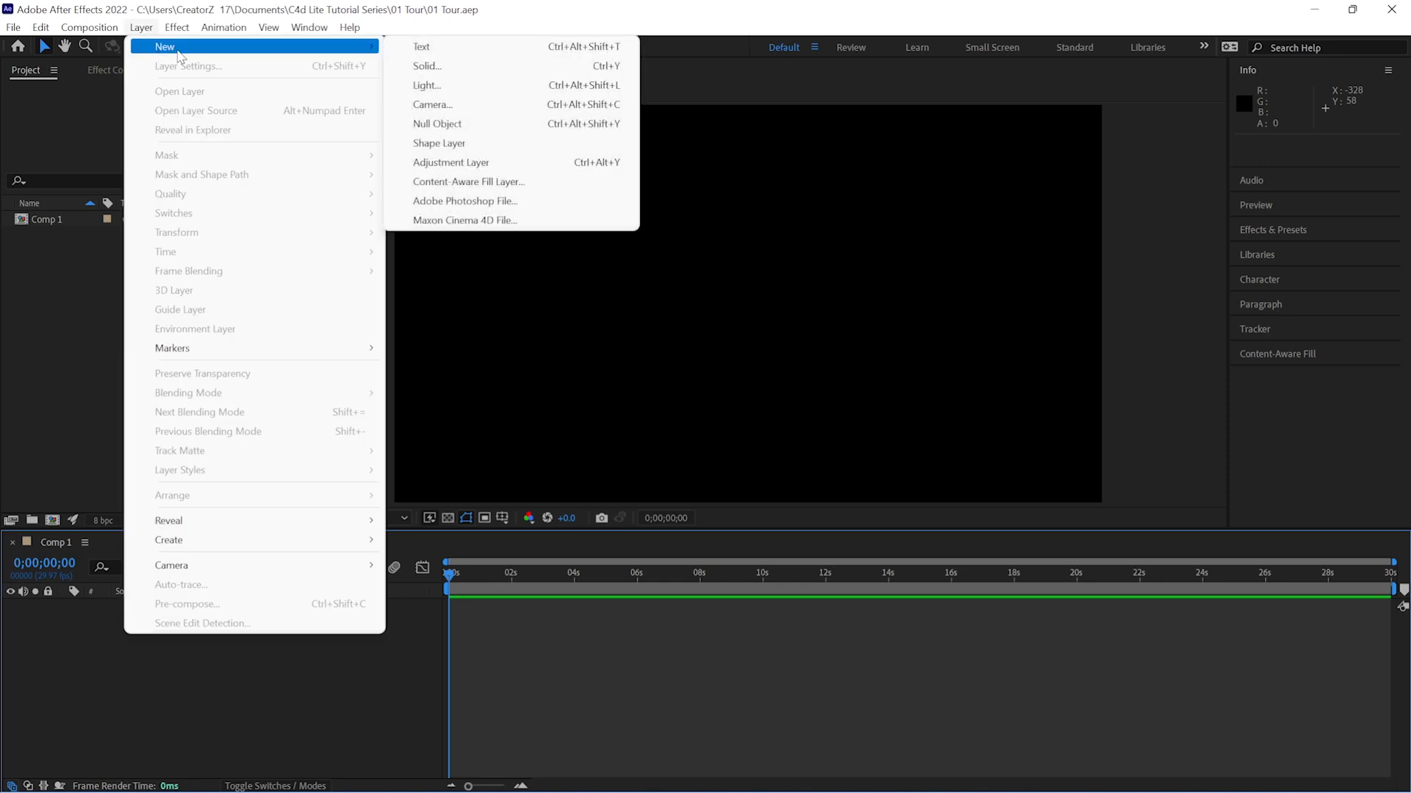
pyautogui.click(409, 218)
pyautogui.write('01 Tour')
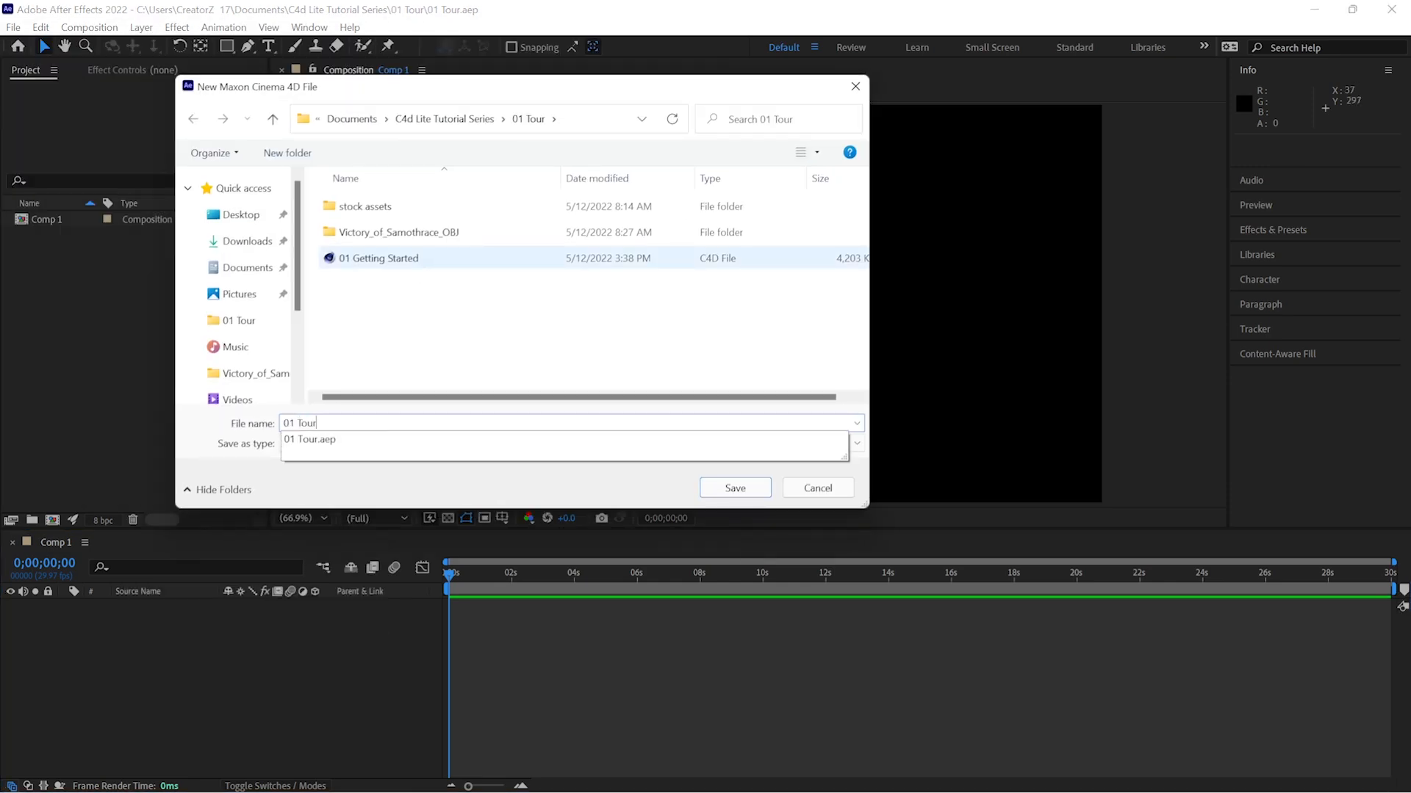
pyautogui.press('Return')
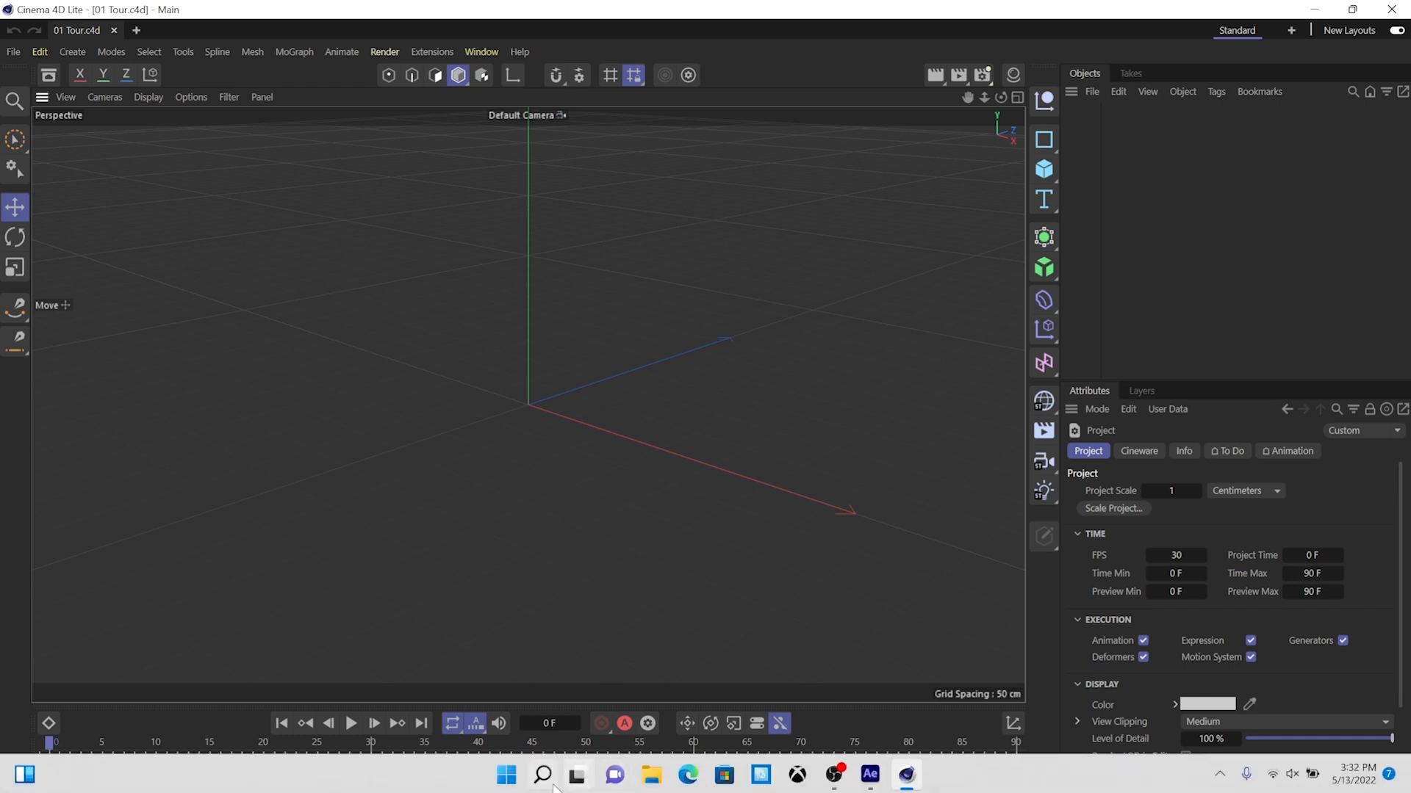
# - Search Windows for "cinema 4d" and bring up the options for Maxon Cinema 4D 26
pyautogui.click(542, 774)
pyautogui.write('cinema 4d')
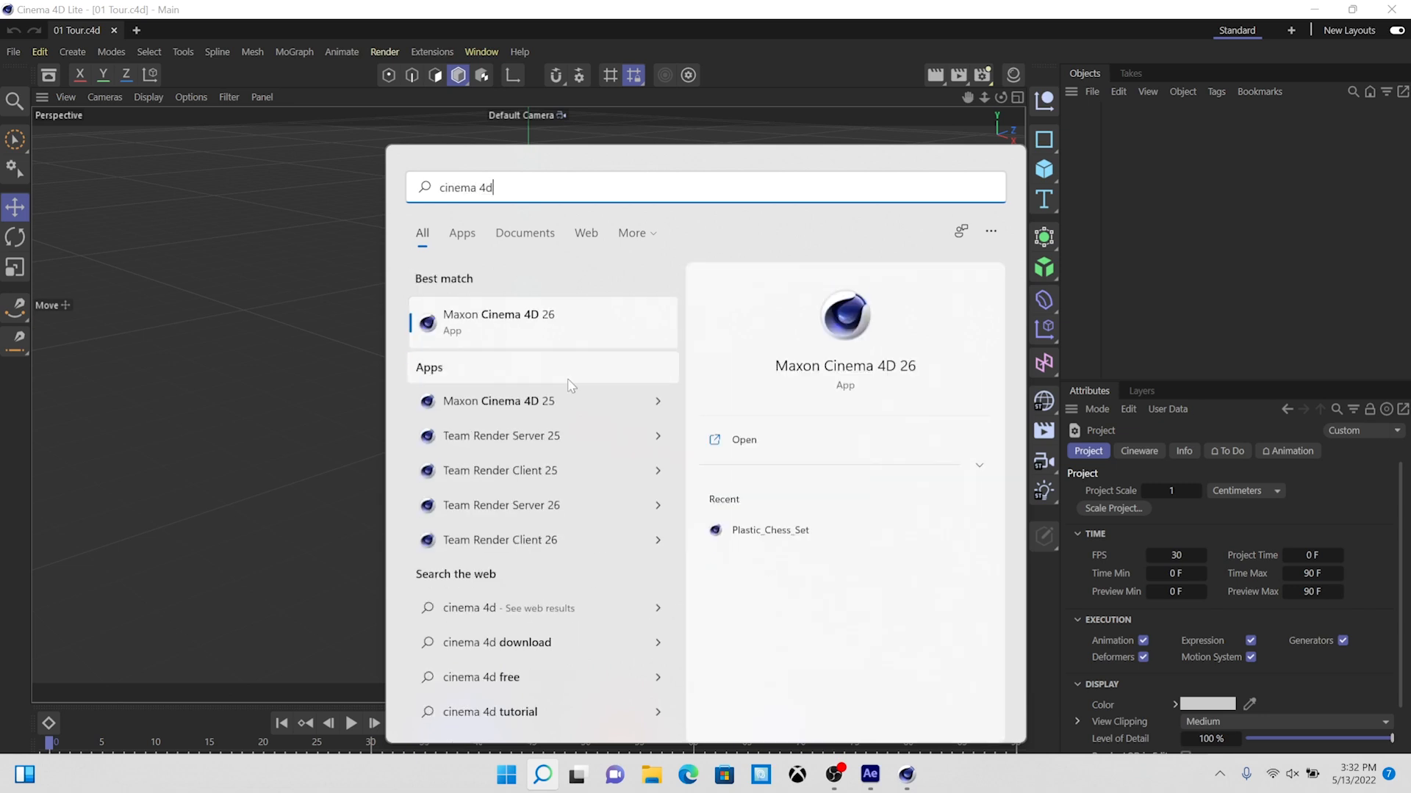
pyautogui.rightClick(575, 325)
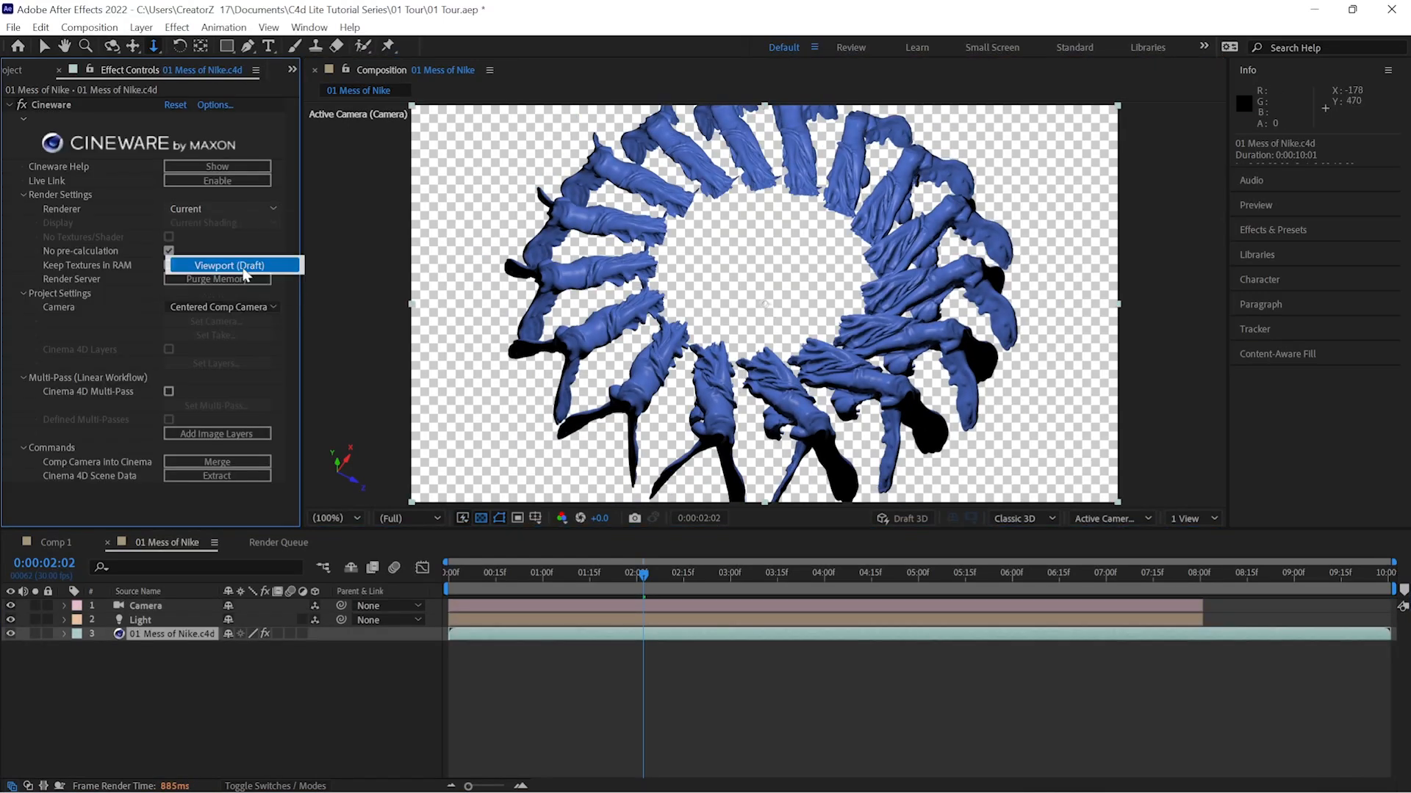
# - Compare the Cineware draft renderers on the 01 Mess of Nike layer in After Effects and set the renderer to Current
pyautogui.click(247, 266)
pyautogui.click(220, 209)
pyautogui.click(256, 225)
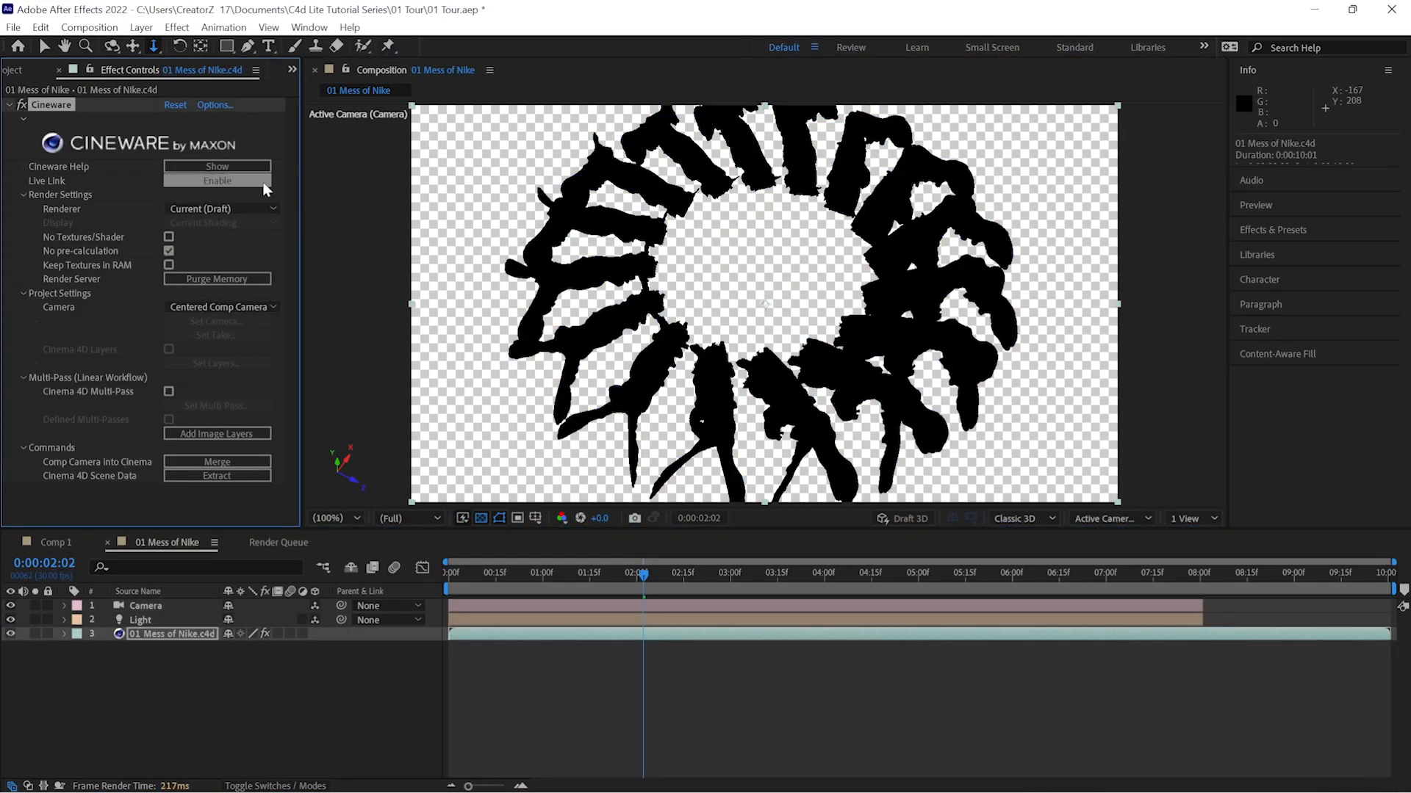
pyautogui.click(257, 226)
# - Pull the camera back from the statue ring and render the composition to 01 Mess of Nike.mov with High Quality output
pyautogui.moveTo(734, 316); pyautogui.dragTo(808, 331)
pyautogui.hotkey('ctrl', 'm')
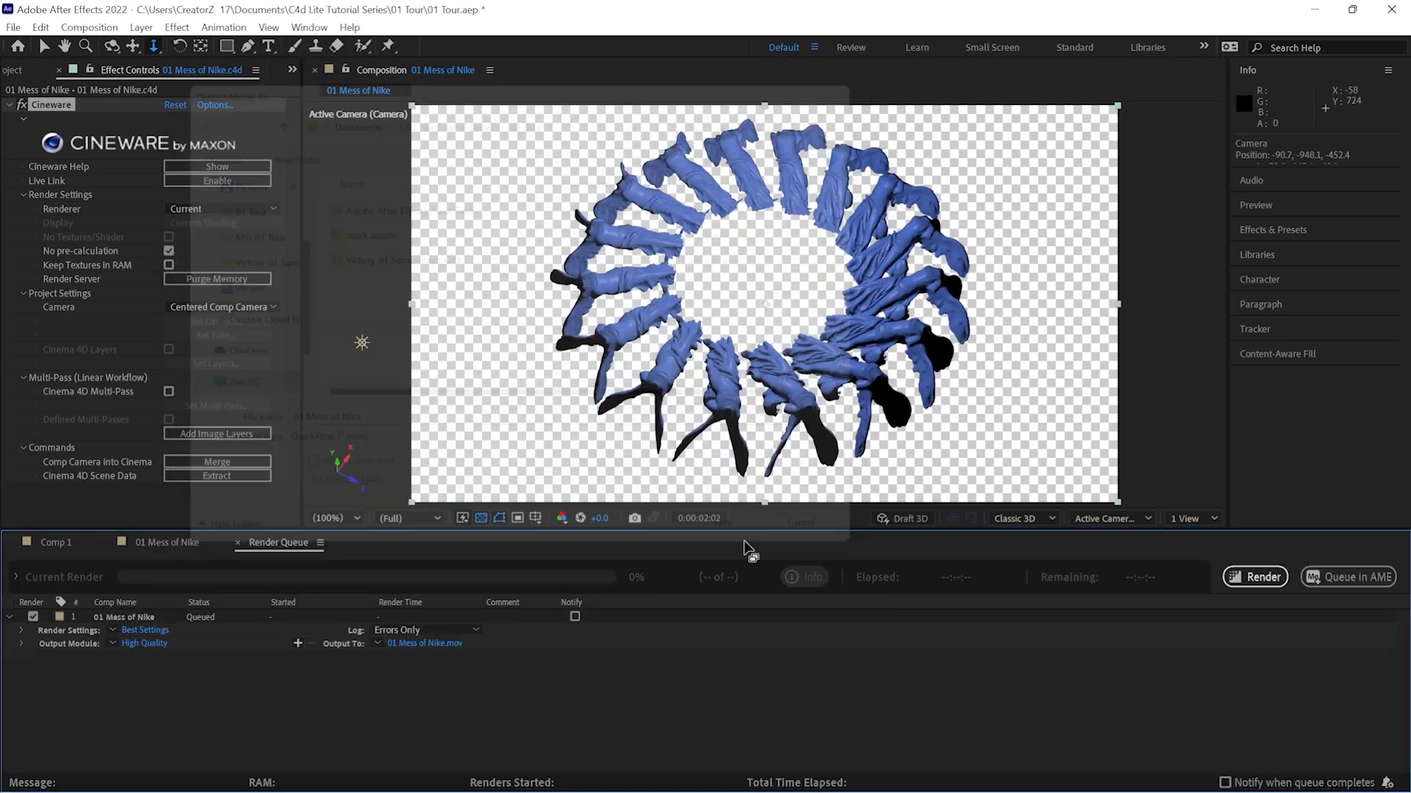
pyautogui.click(1255, 578)
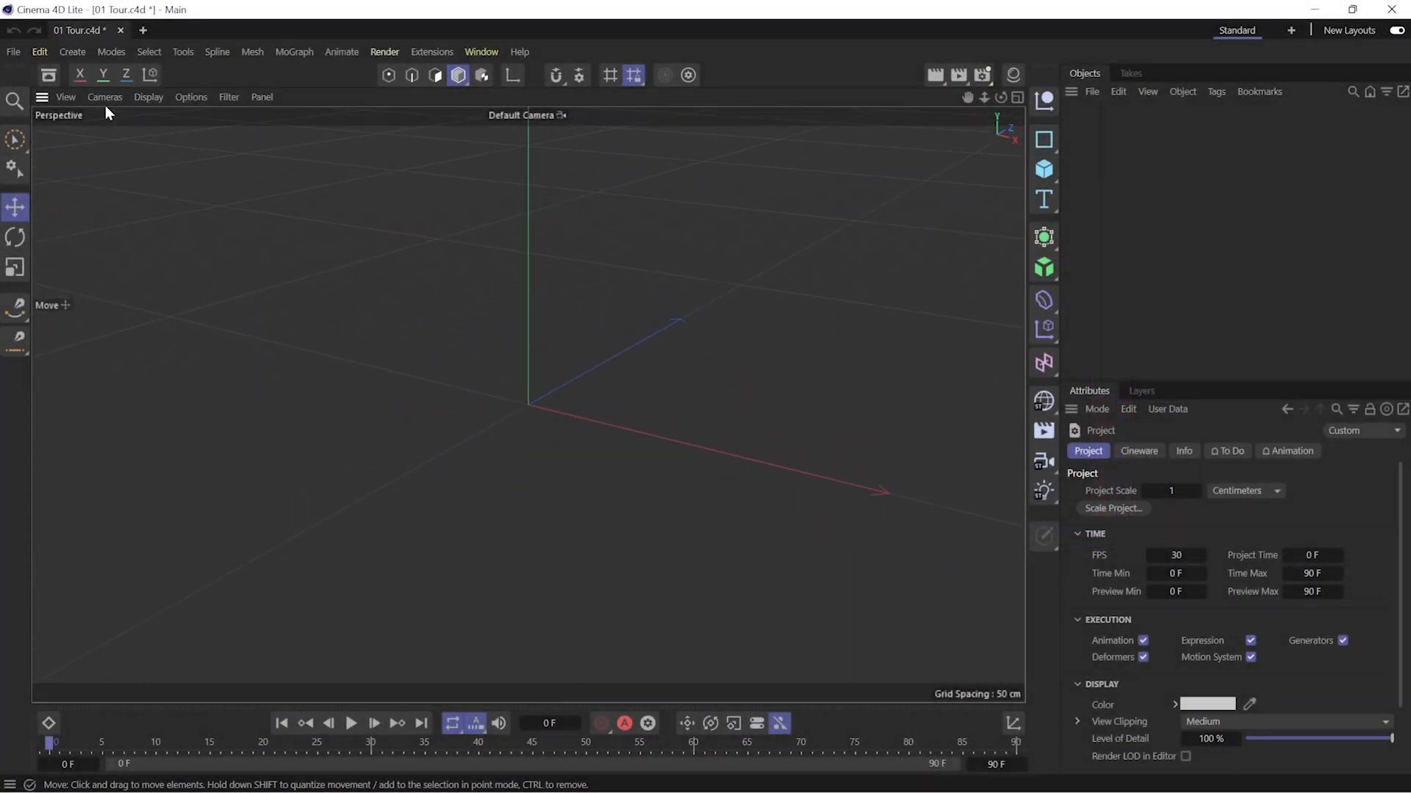
# - Merge Victory_of_Samothrace.obj into the 01 Tour Cinema 4D project using the default OBJ import settings
pyautogui.click(16, 55)
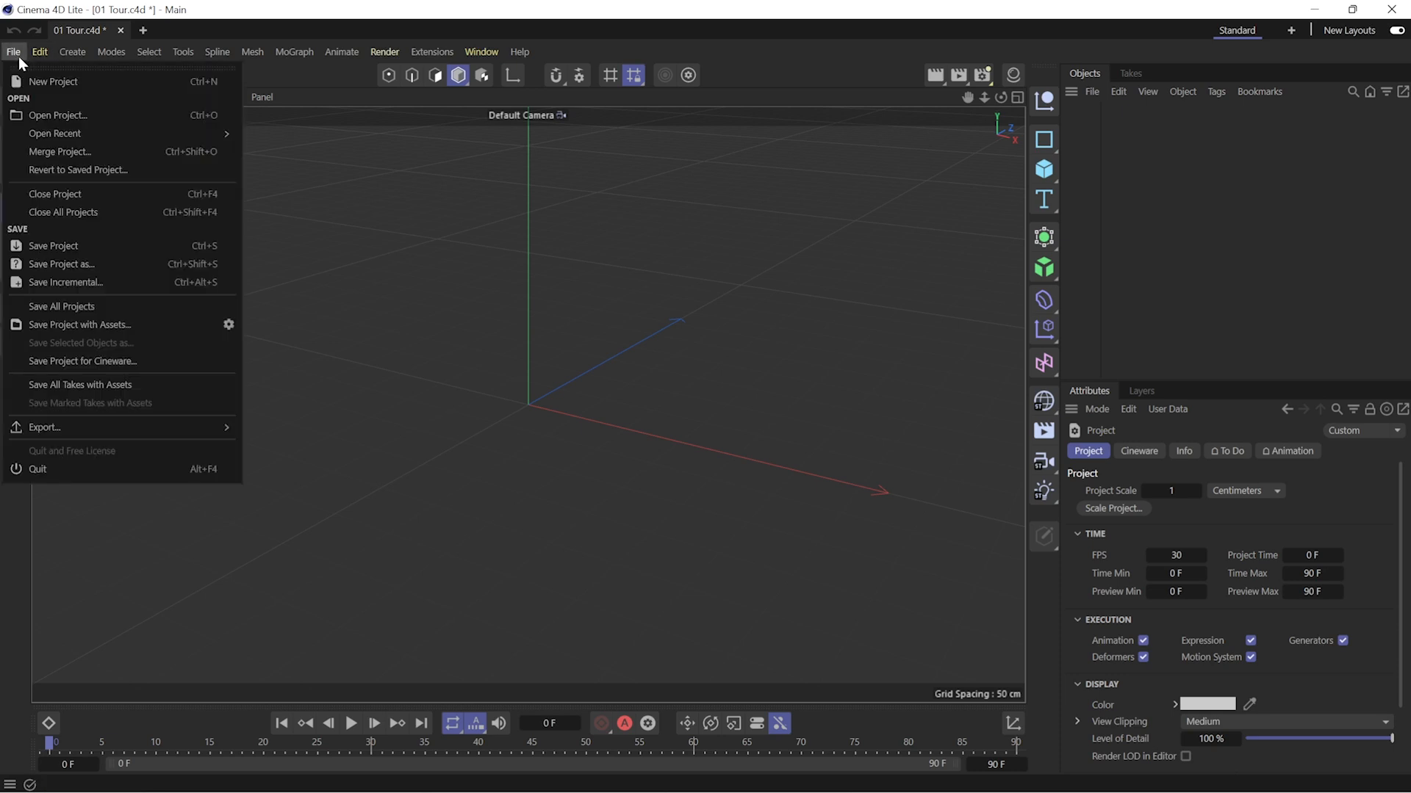
pyautogui.click(120, 151)
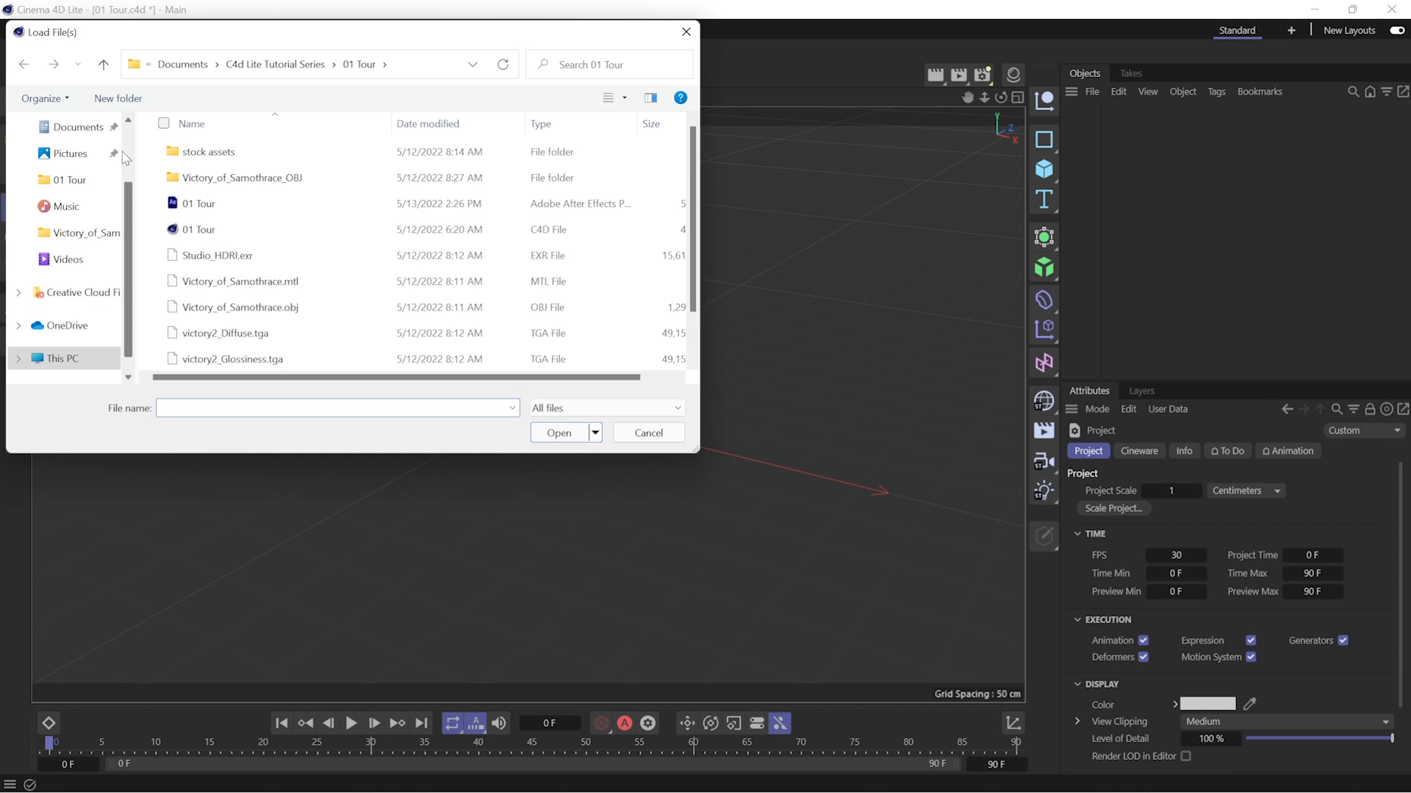
pyautogui.click(323, 312)
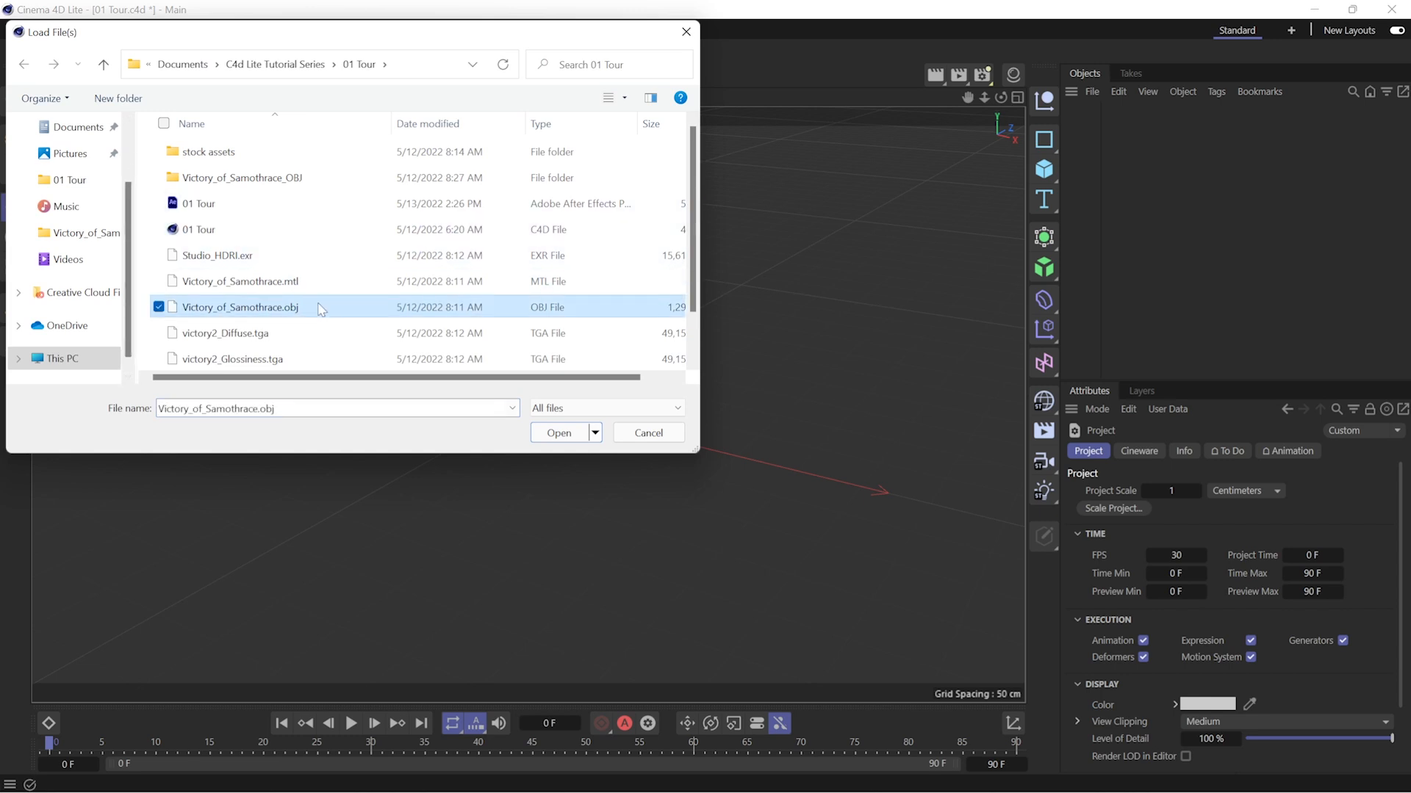
pyautogui.click(562, 433)
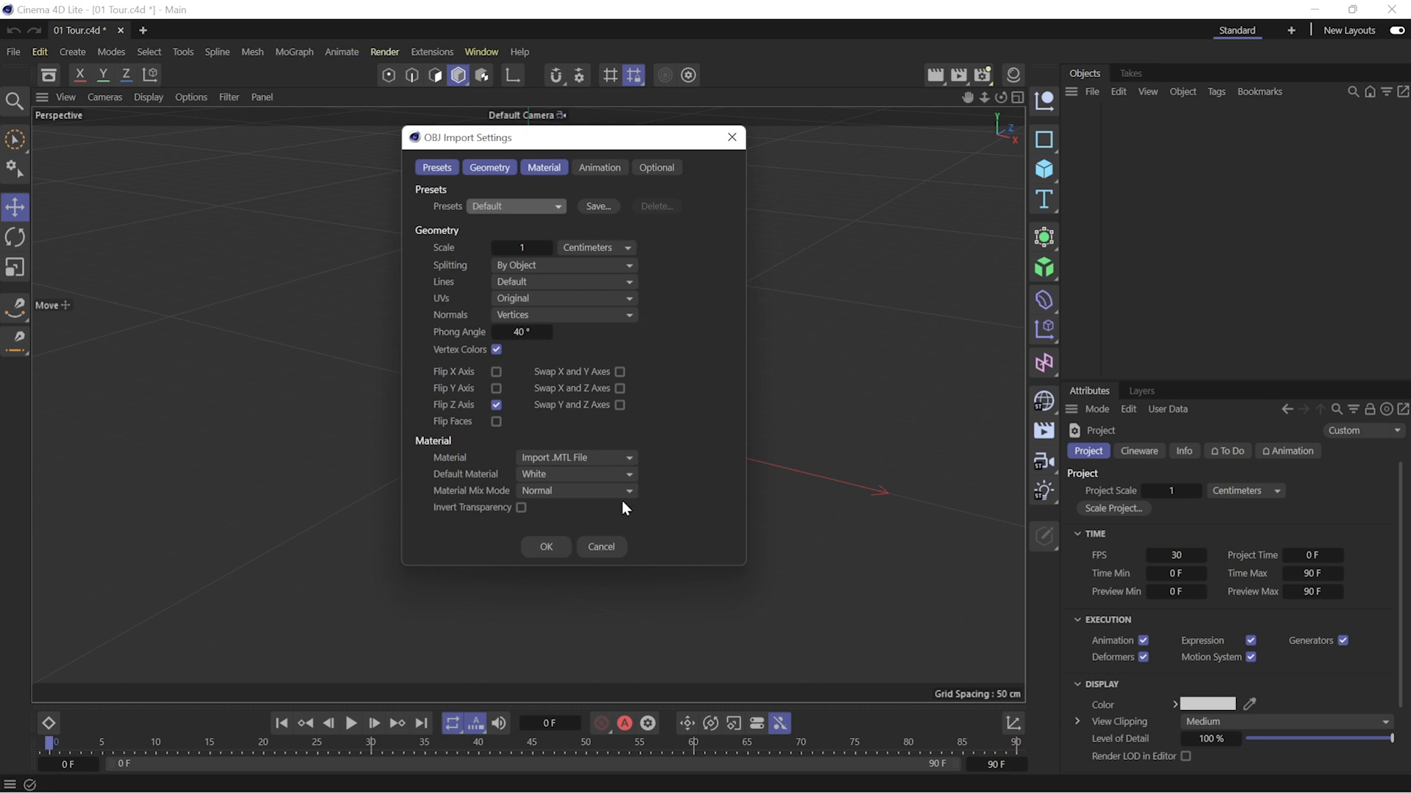
pyautogui.click(554, 546)
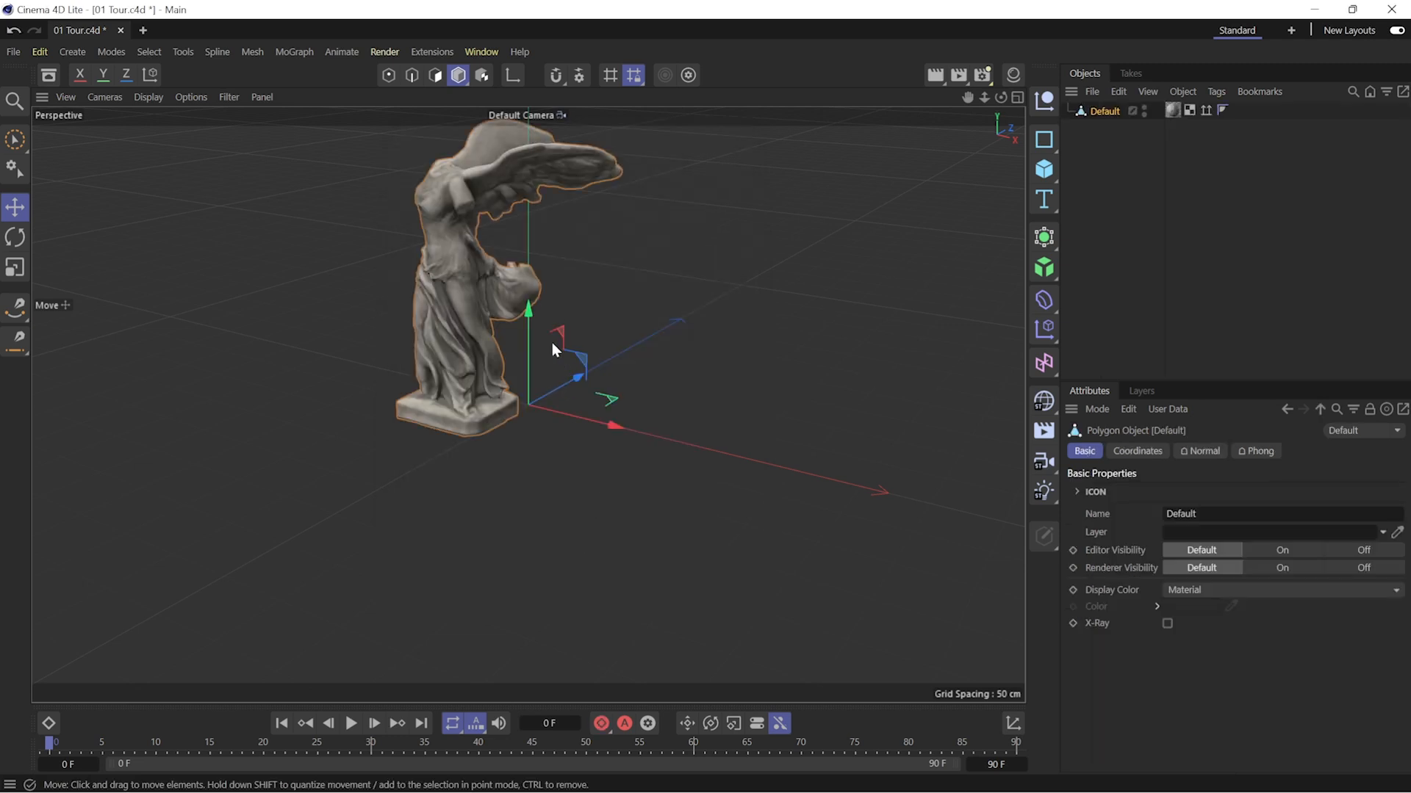
# - Examine the imported statue from different angles and distances by orbiting, panning and zooming the perspective view
pyautogui.moveTo(491, 268); pyautogui.dragTo(534, 338)
pyautogui.scroll(3, 533, 338)
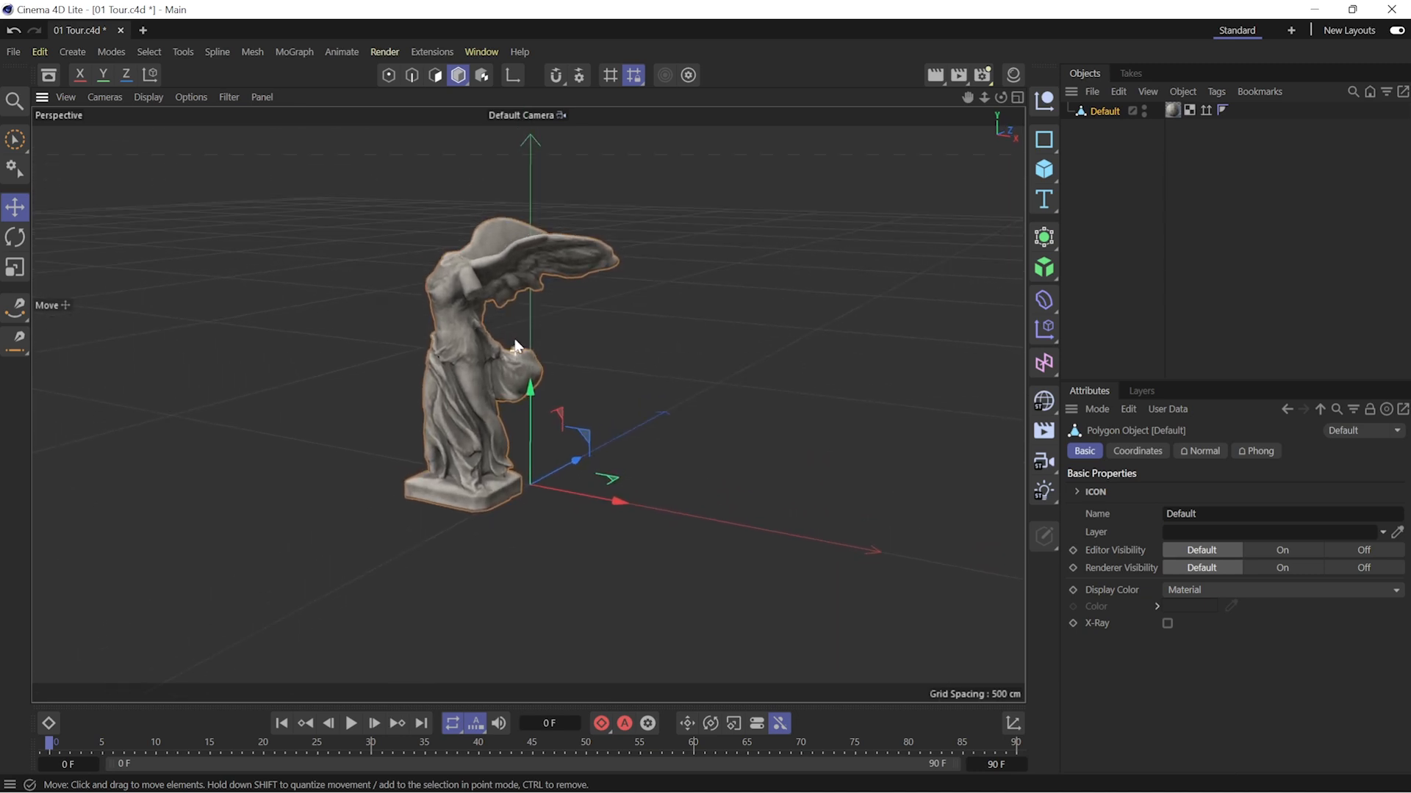
pyautogui.scroll(2, 520, 316)
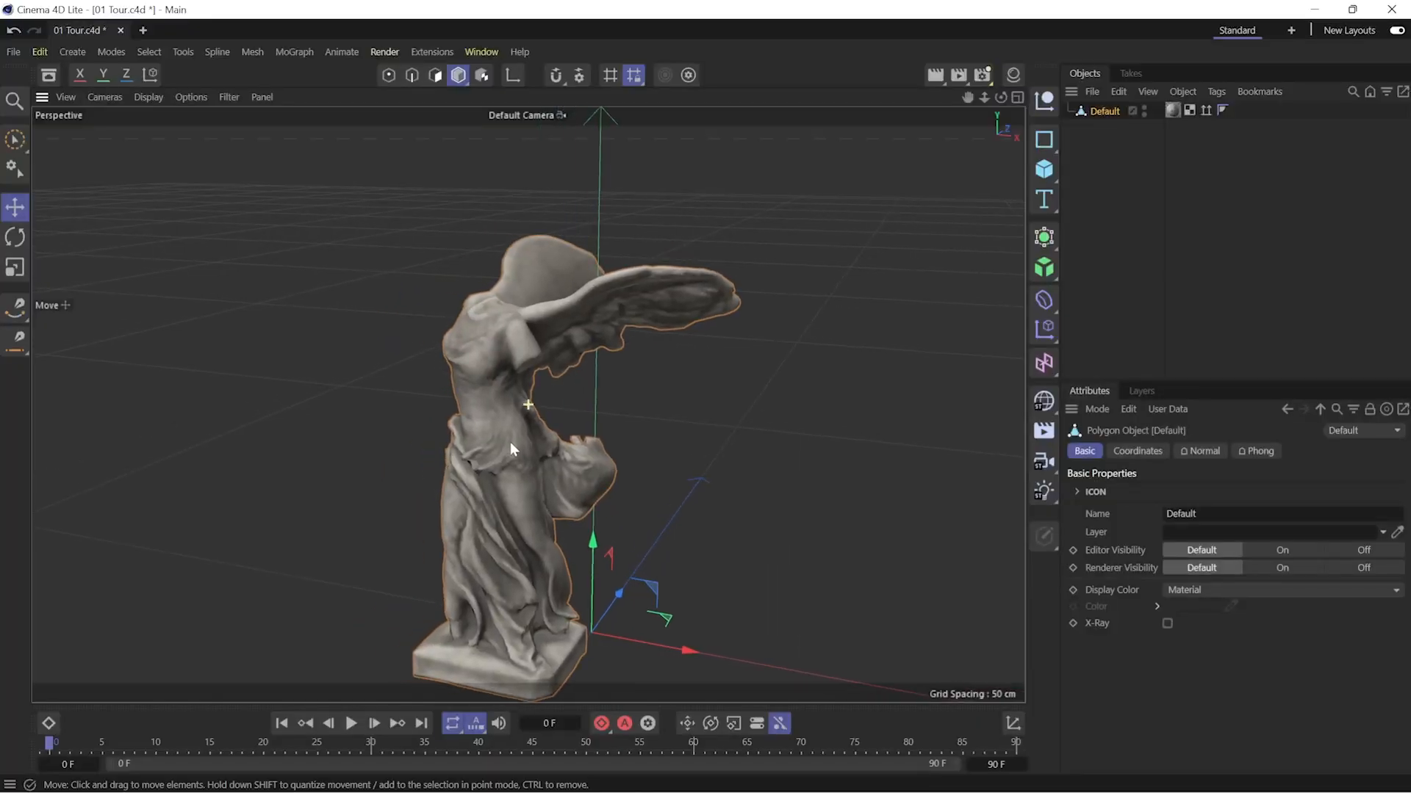
pyautogui.moveTo(509, 443)
pyautogui.keyDown('alt'); pyautogui.mouseDown()
pyautogui.moveTo(478, 346)
pyautogui.moveTo(402, 386)
pyautogui.moveTo(477, 408)
pyautogui.moveTo(473, 395)
pyautogui.mouseUp(); pyautogui.keyUp('alt')
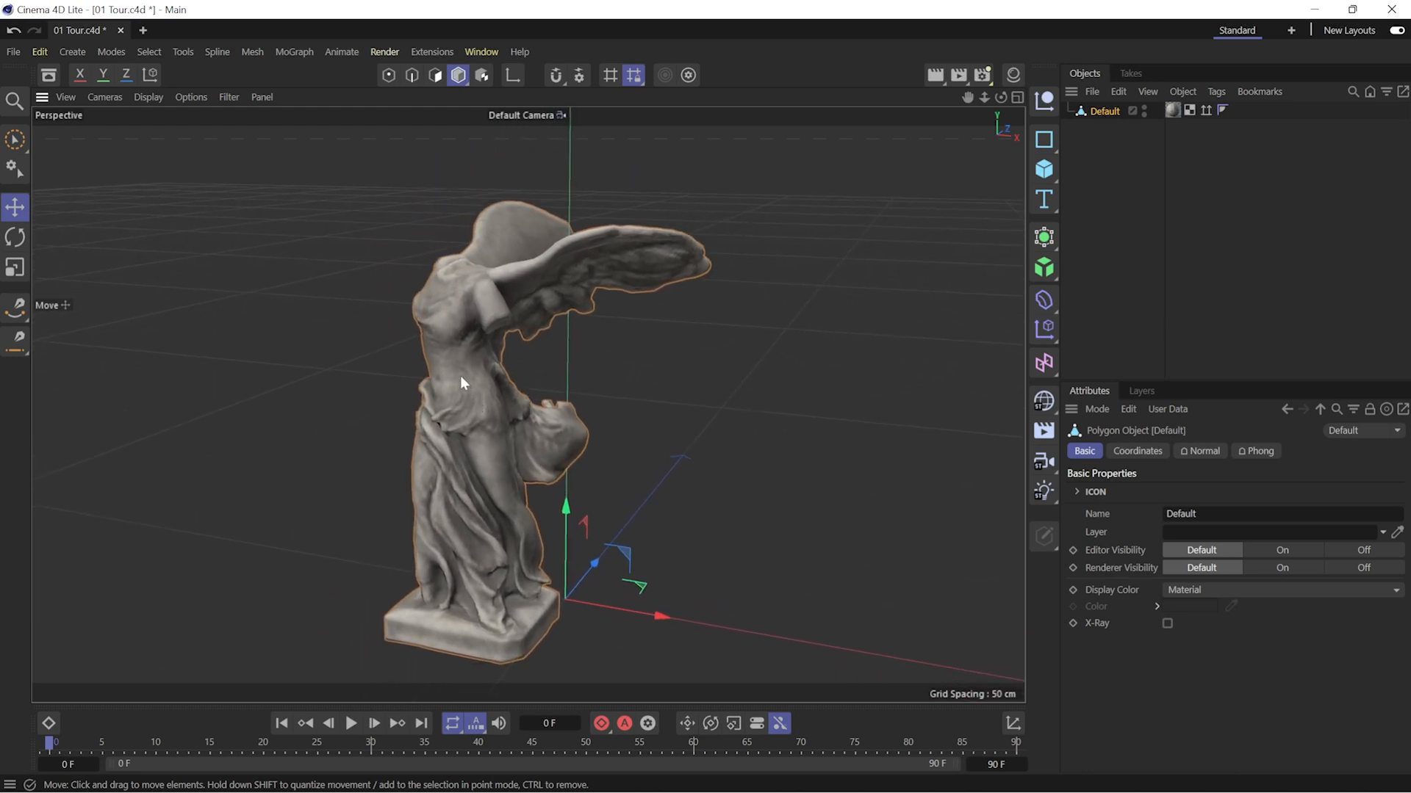
pyautogui.moveTo(589, 271)
pyautogui.keyDown('alt'); pyautogui.mouseDown(button='right')
pyautogui.moveTo(577, 235)
pyautogui.moveTo(576, 383)
pyautogui.moveTo(575, 206)
pyautogui.moveTo(593, 208)
pyautogui.moveTo(581, 122)
pyautogui.moveTo(577, 430)
pyautogui.moveTo(497, 633)
pyautogui.moveTo(500, 587)
pyautogui.moveTo(494, 642)
pyautogui.moveTo(576, 450)
pyautogui.moveTo(578, 221)
pyautogui.moveTo(592, 230)
pyautogui.moveTo(585, 151)
pyautogui.moveTo(570, 315)
pyautogui.moveTo(579, 139)
pyautogui.moveTo(576, 282)
pyautogui.mouseUp(button='right'); pyautogui.keyUp('alt')
pyautogui.keyDown('alt'); pyautogui.moveTo(572, 359); pyautogui.dragTo(500, 587, button='right'); pyautogui.keyUp('alt')
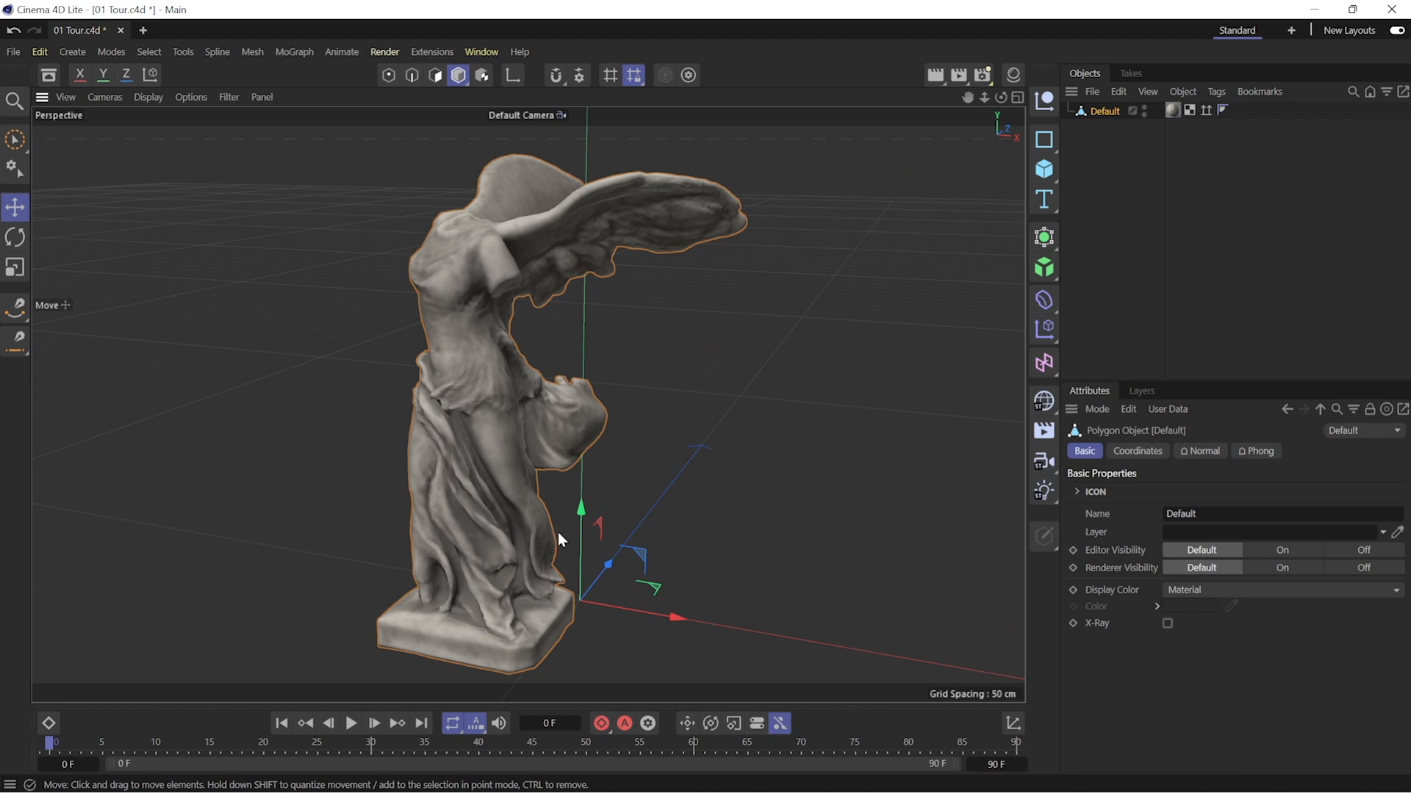
pyautogui.keyDown('alt'); pyautogui.moveTo(486, 329); pyautogui.dragTo(620, 321); pyautogui.keyUp('alt')
pyautogui.keyDown('alt'); pyautogui.moveTo(579, 223); pyautogui.dragTo(434, 251); pyautogui.keyUp('alt')
pyautogui.keyDown('alt'); pyautogui.moveTo(398, 554); pyautogui.dragTo(477, 495); pyautogui.keyUp('alt')
pyautogui.moveTo(369, 413)
pyautogui.keyDown('alt'); pyautogui.mouseDown()
pyautogui.moveTo(415, 412)
pyautogui.moveTo(346, 416)
pyautogui.mouseUp(); pyautogui.keyUp('alt')
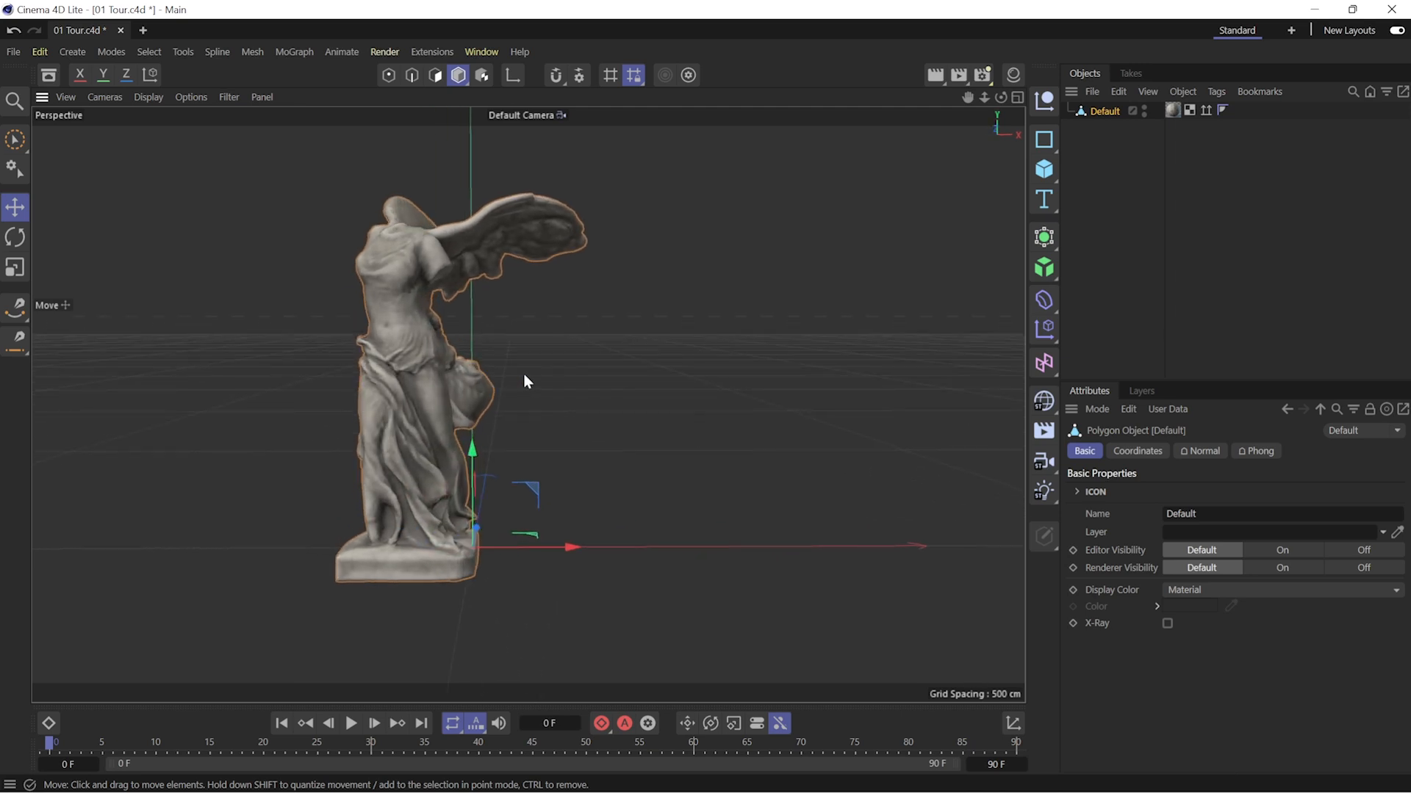
pyautogui.keyDown('alt'); pyautogui.moveTo(435, 394); pyautogui.dragTo(593, 383); pyautogui.keyUp('alt')
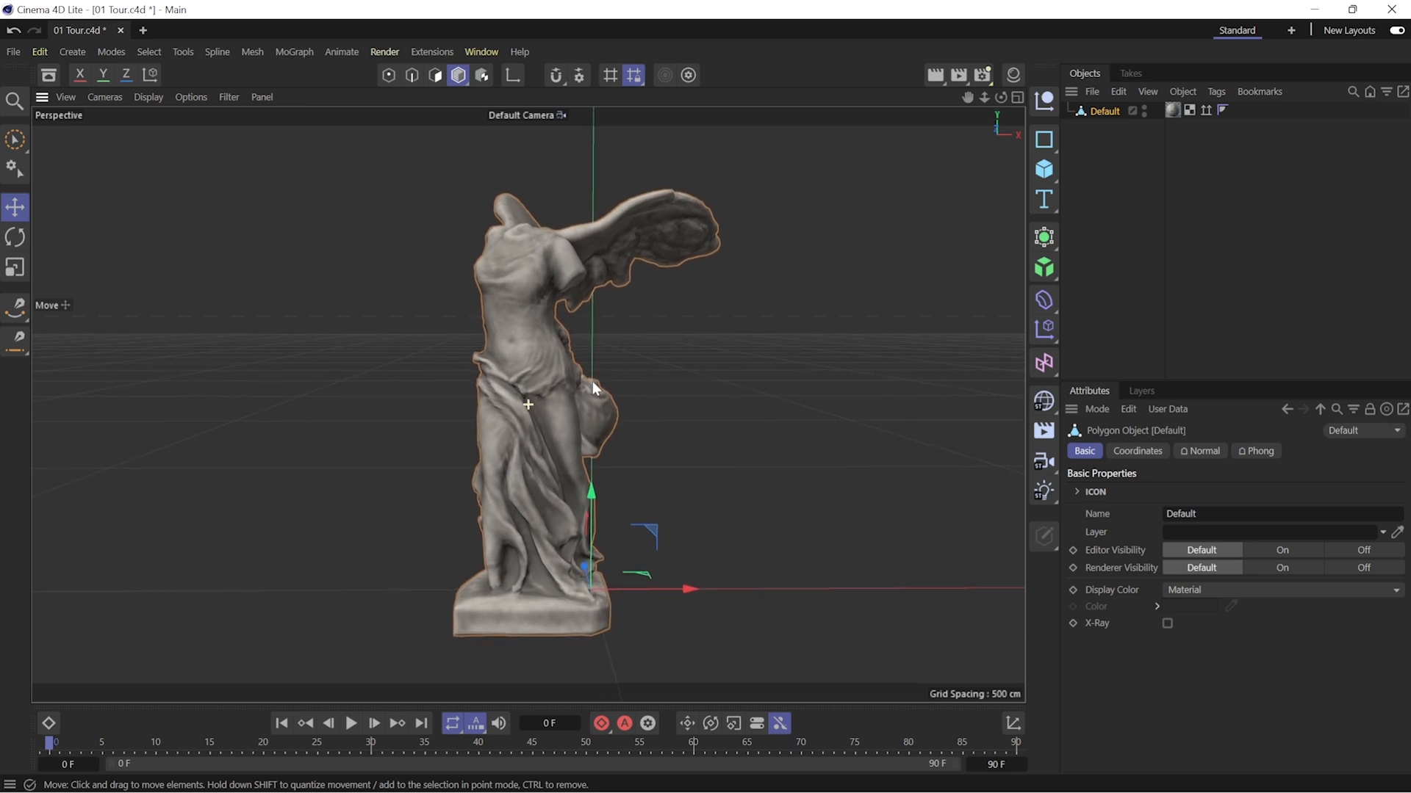
# - Switch the viewport to the four-view layout with perspective, top, right and front views
pyautogui.click(1017, 98)
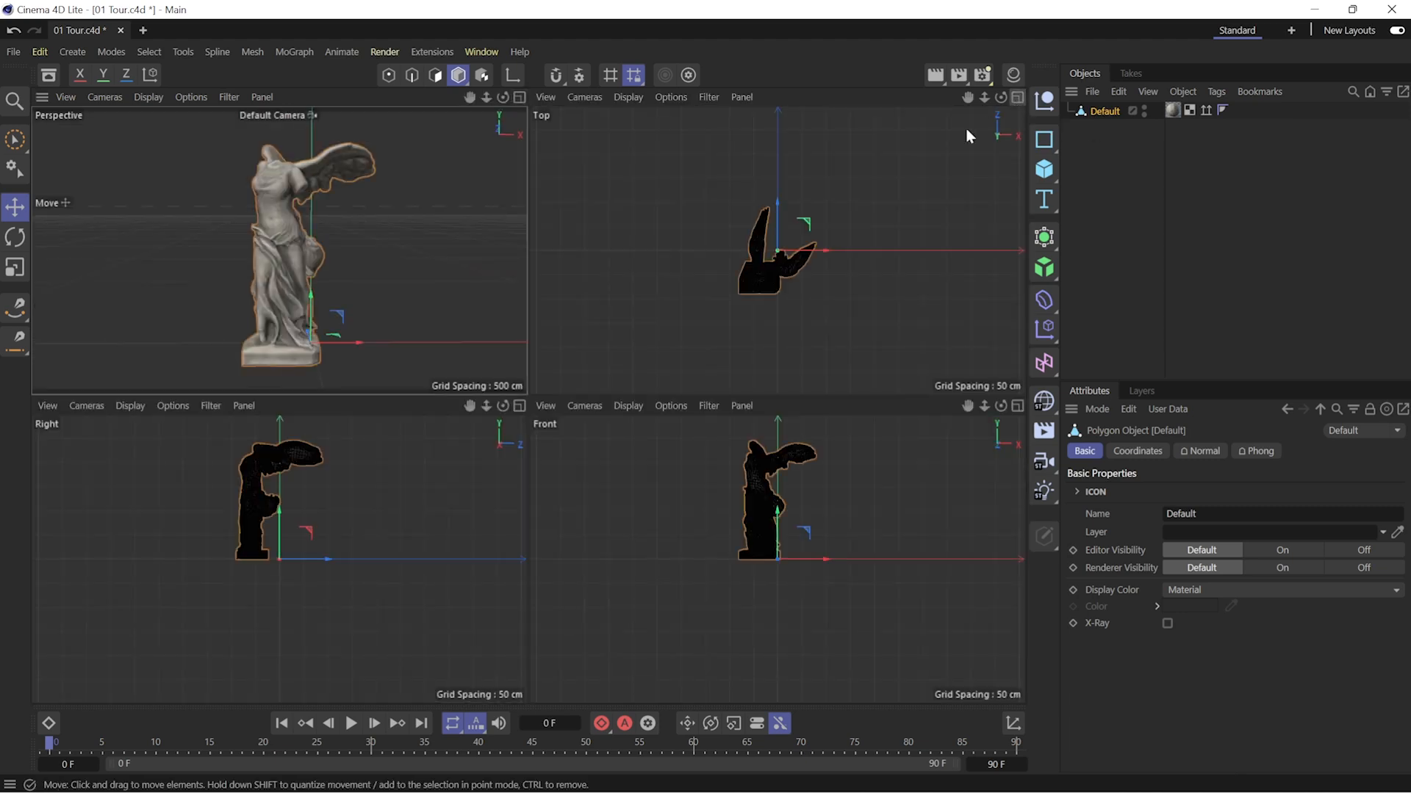
pyautogui.click(478, 473)
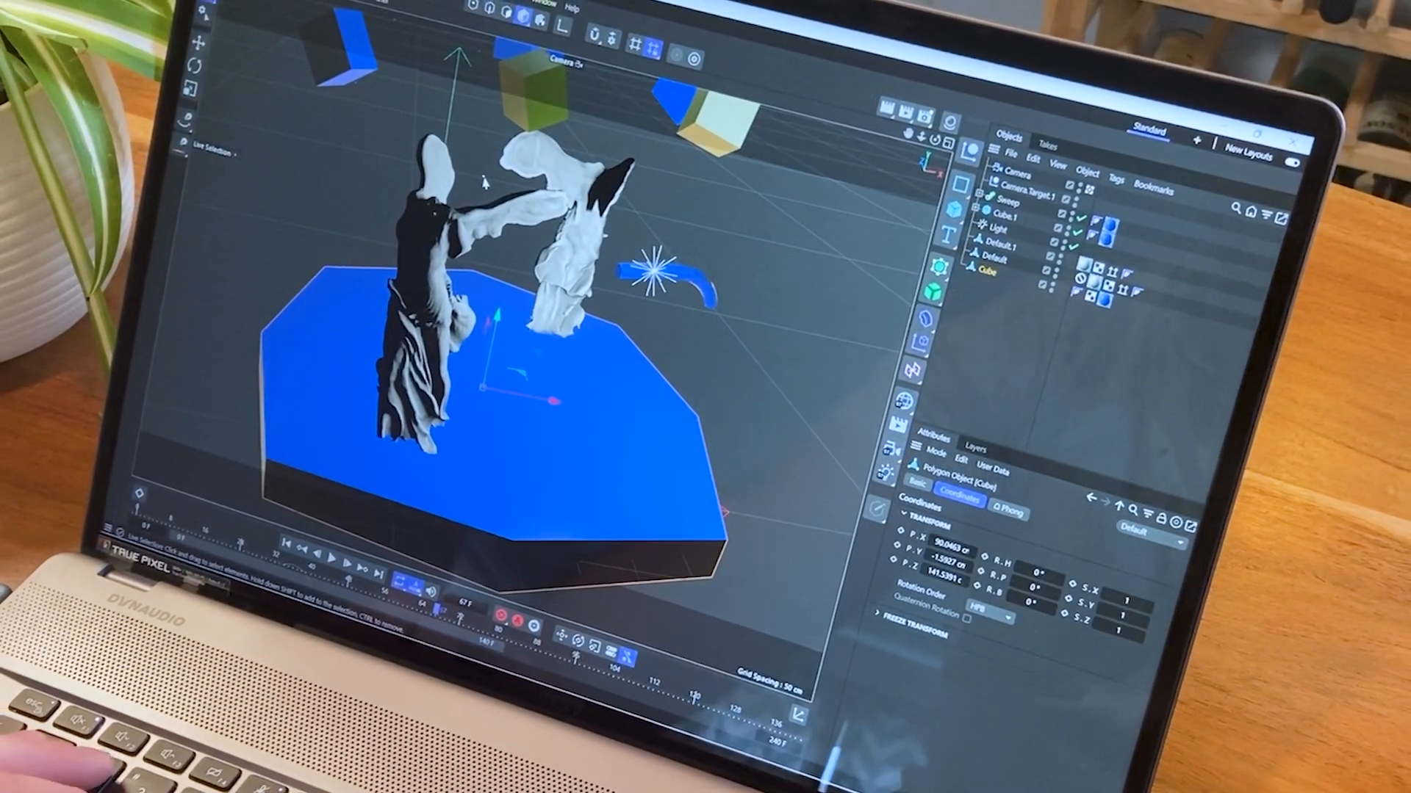
pyautogui.scroll(-5, 514, 205)
pyautogui.keyDown('alt'); pyautogui.moveTo(579, 237); pyautogui.dragTo(539, 285); pyautogui.keyUp('alt')
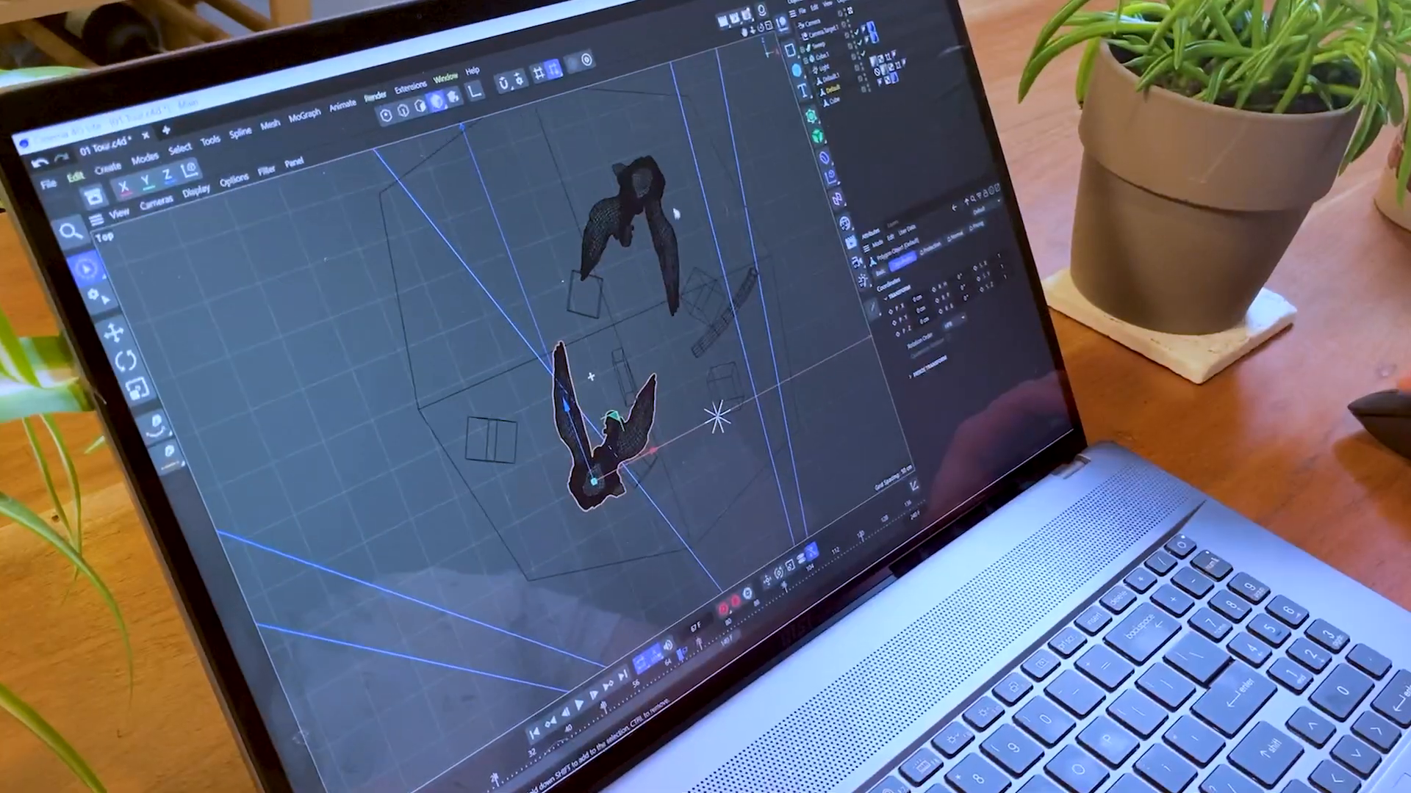
pyautogui.scroll(-3, 675, 210)
pyautogui.scroll(-2, 649, 305)
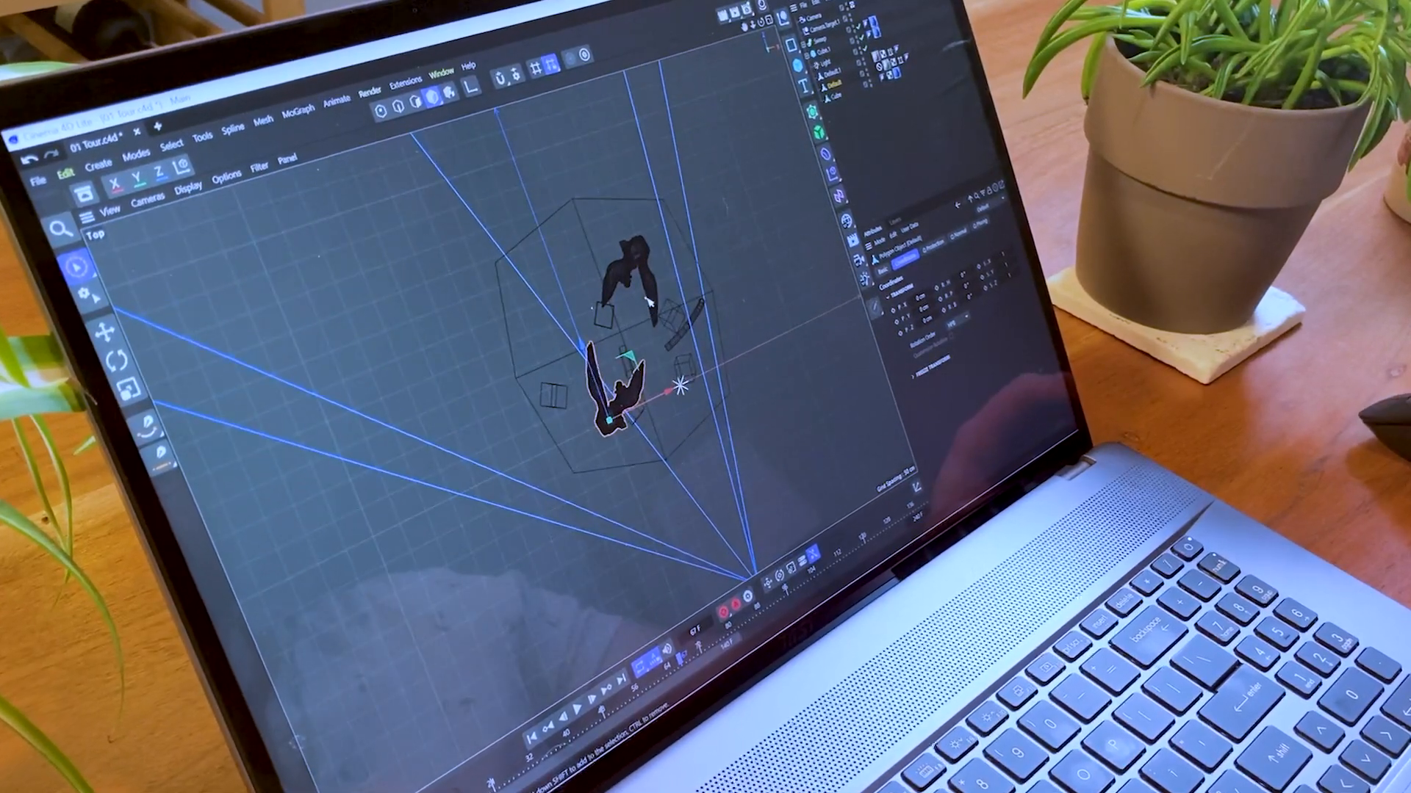
pyautogui.middleClick(650, 305)
pyautogui.middleClick(529, 498)
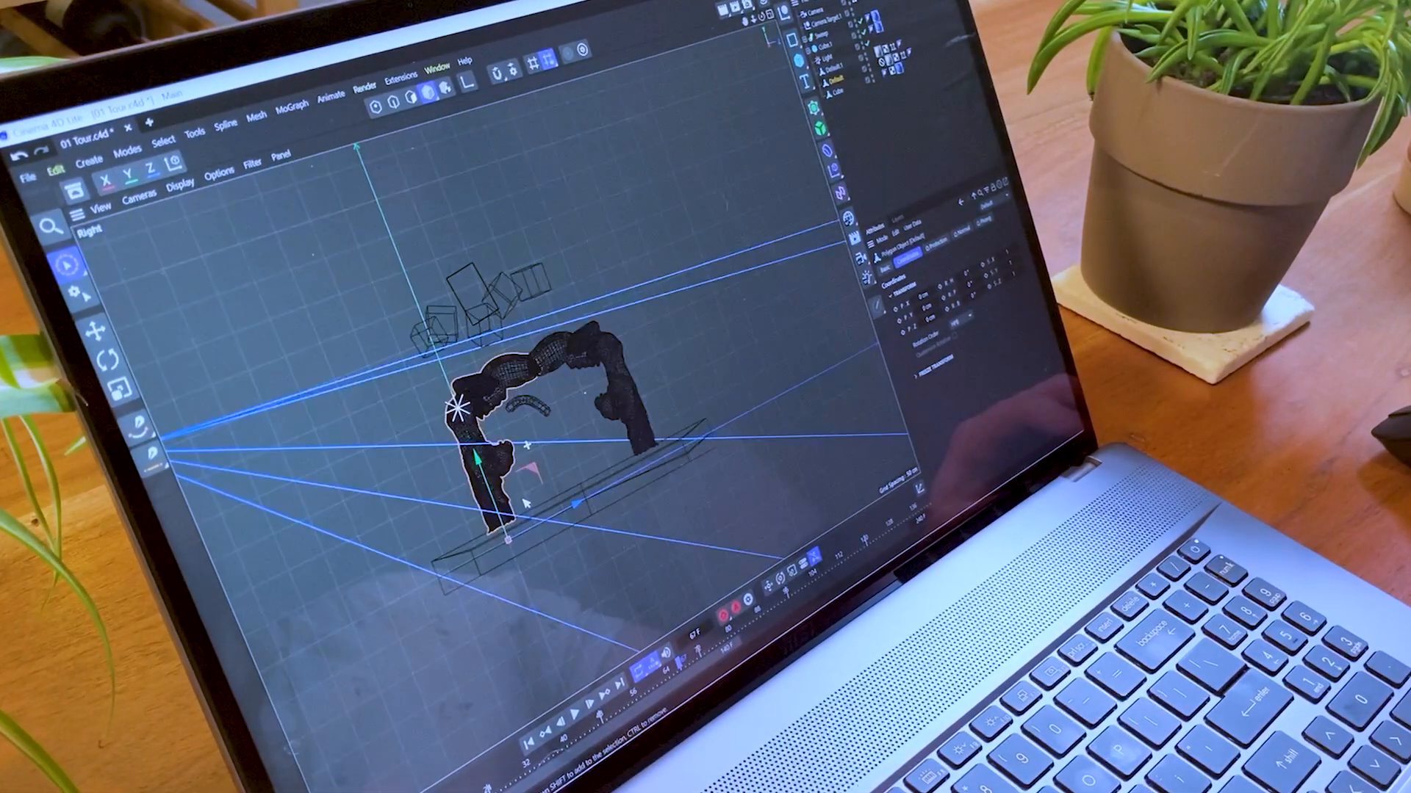
pyautogui.middleClick(526, 504)
pyautogui.middleClick(482, 305)
pyautogui.keyDown('alt'); pyautogui.moveTo(480, 303); pyautogui.dragTo(583, 373); pyautogui.keyUp('alt')
pyautogui.middleClick(604, 275)
pyautogui.middleClick(500, 294)
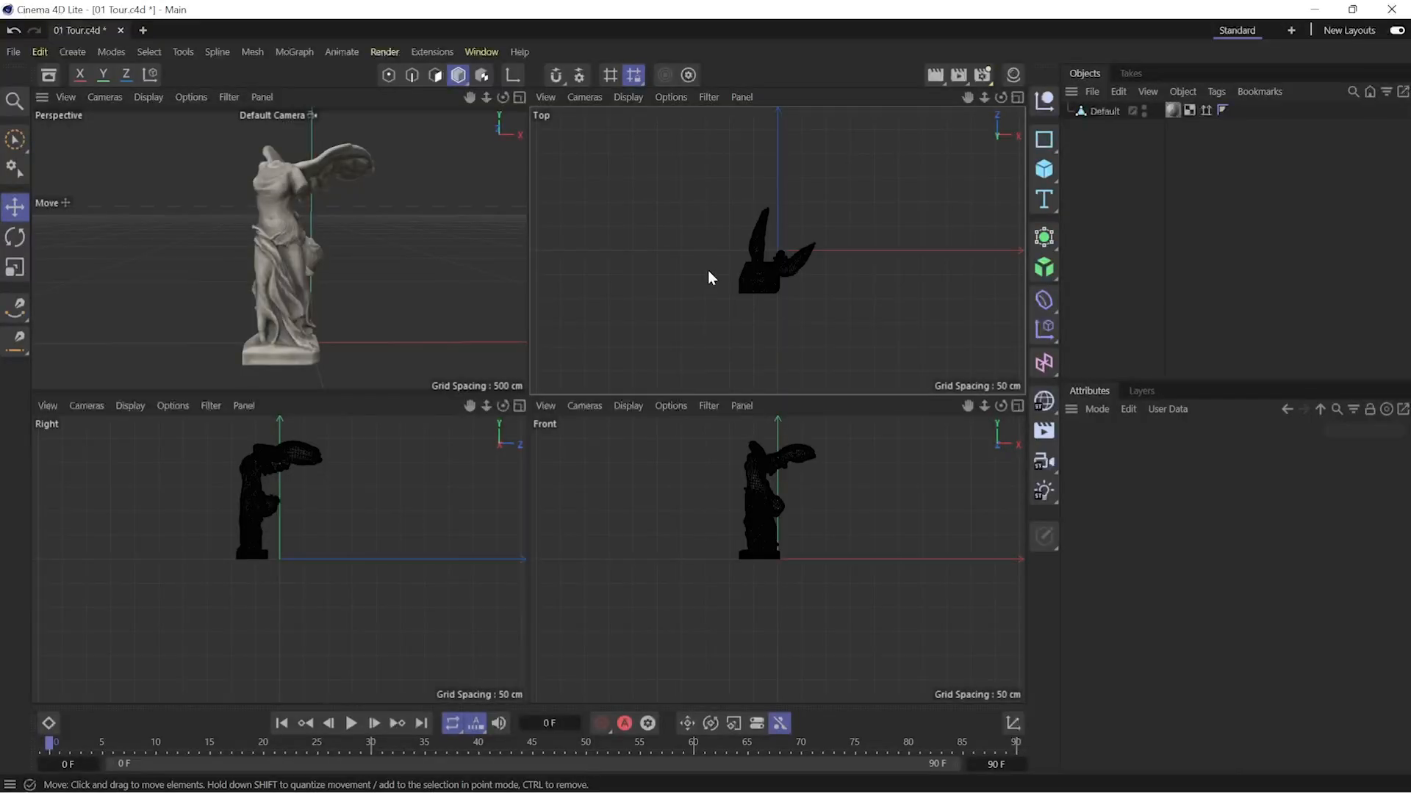
# - Pan the top view and zoom the front view in and out on the statue
pyautogui.keyDown('alt'); pyautogui.moveTo(708, 270); pyautogui.dragTo(744, 240, button='middle'); pyautogui.keyUp('alt')
pyautogui.click(682, 486)
pyautogui.scroll(6, 751, 505)
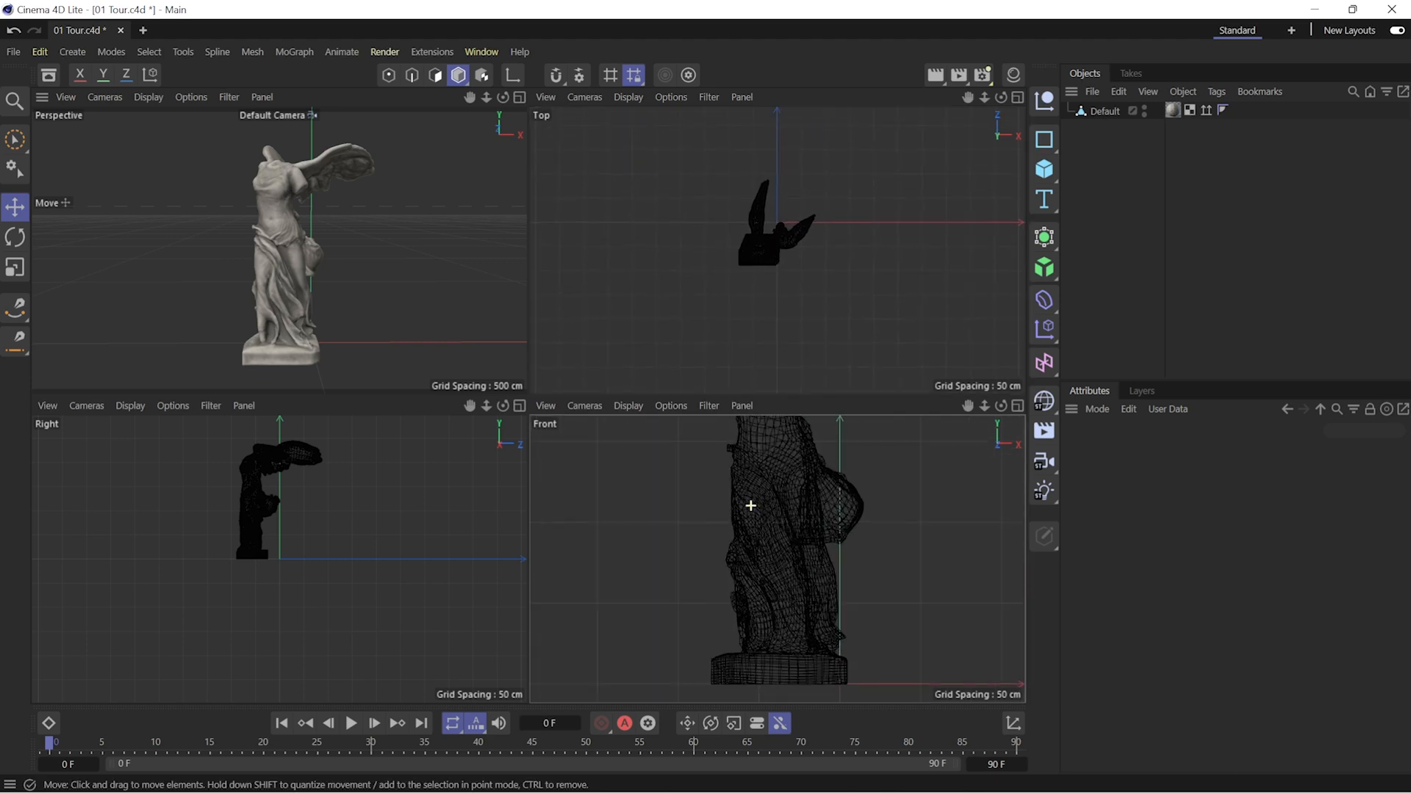
pyautogui.scroll(3, 801, 492)
pyautogui.scroll(-5, 808, 588)
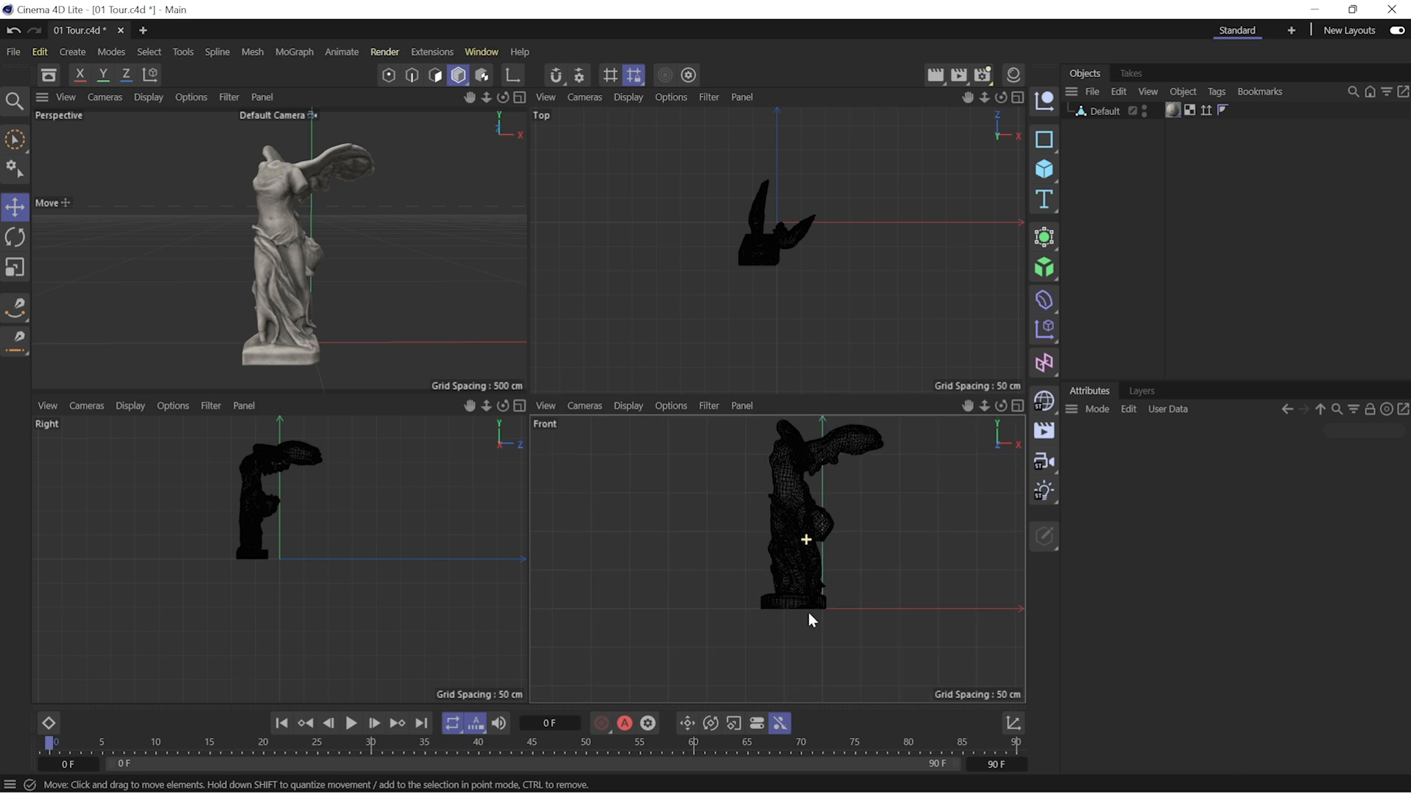
# - Rotate the right view and undo that view change
pyautogui.click(375, 530)
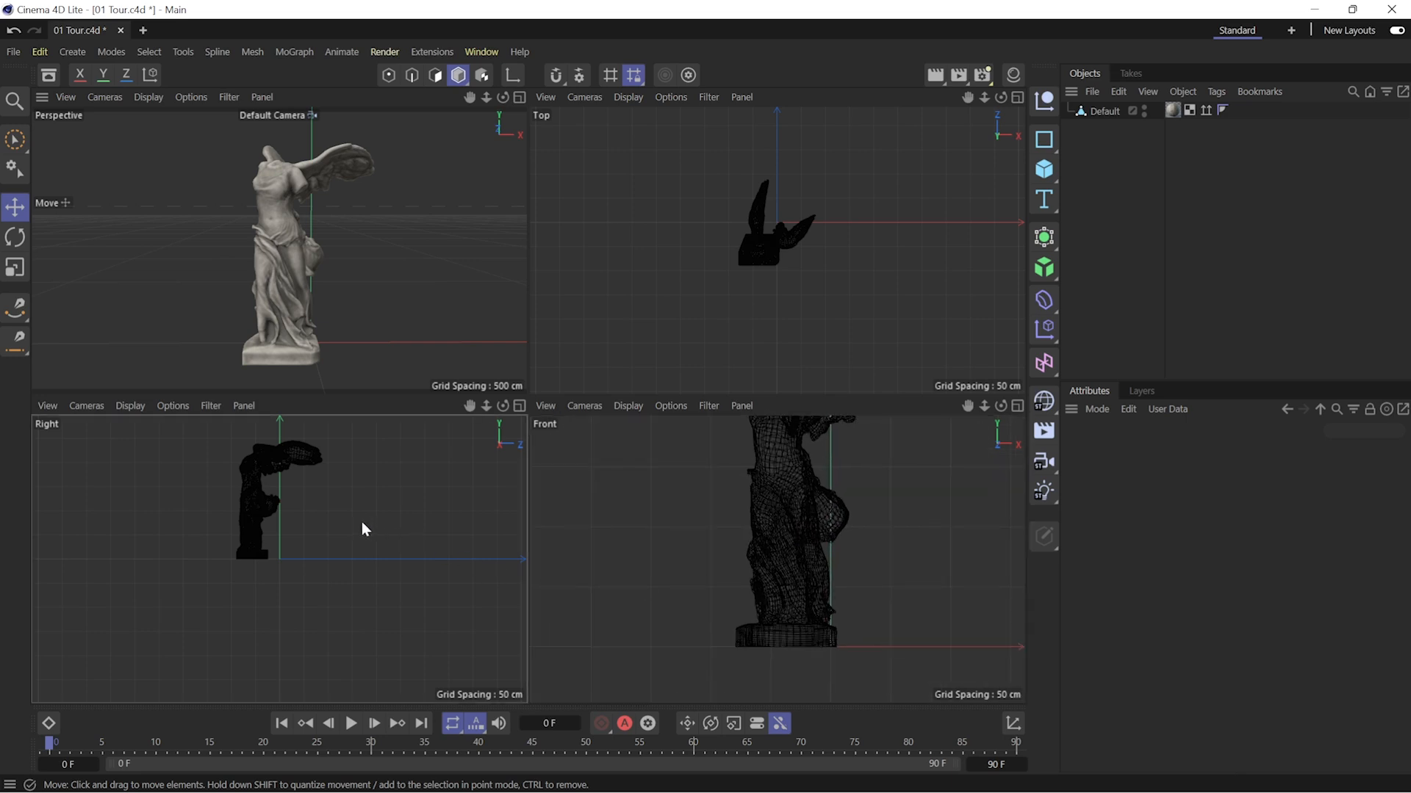
pyautogui.keyDown('alt'); pyautogui.moveTo(350, 513); pyautogui.dragTo(421, 523); pyautogui.keyUp('alt')
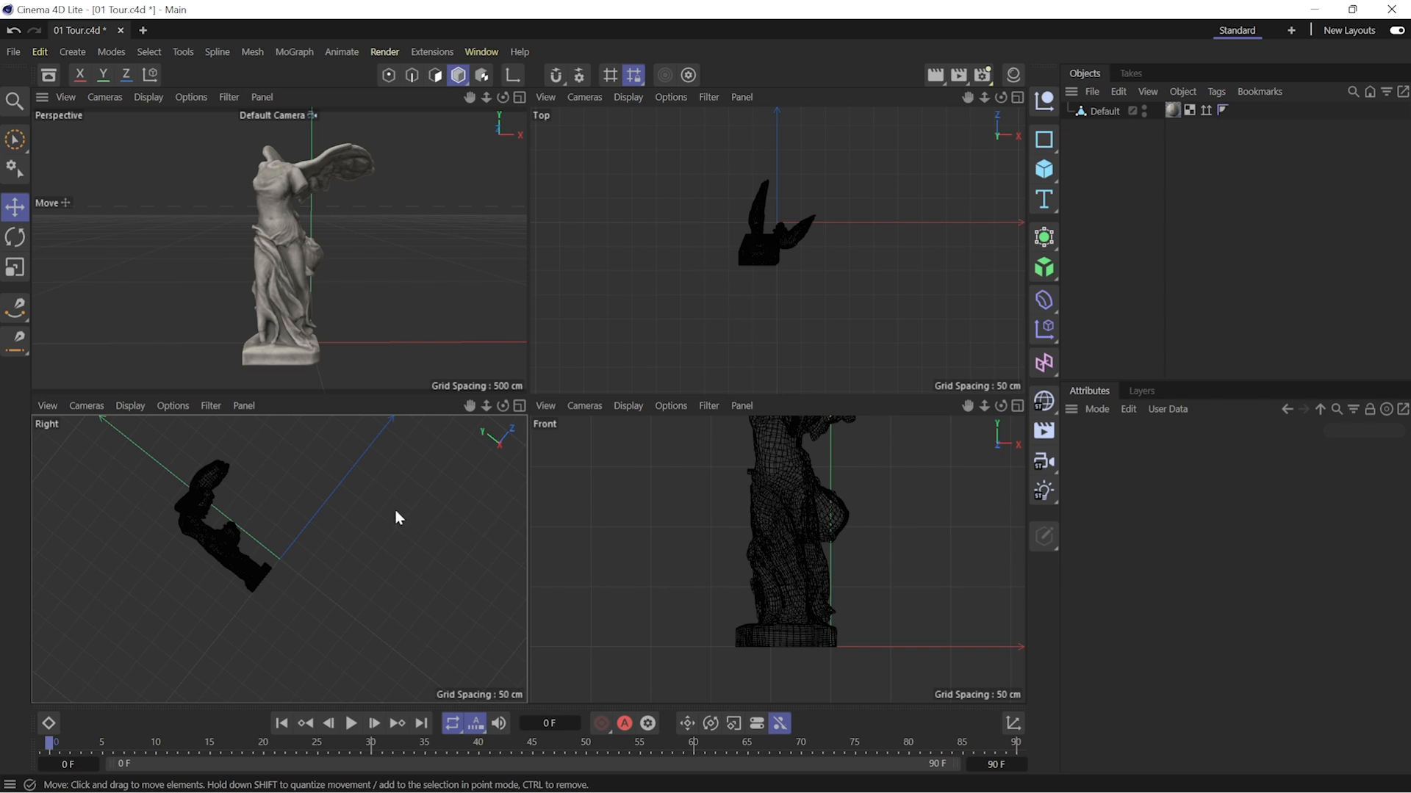
pyautogui.hotkey('ctrl', 'shift', 'z')
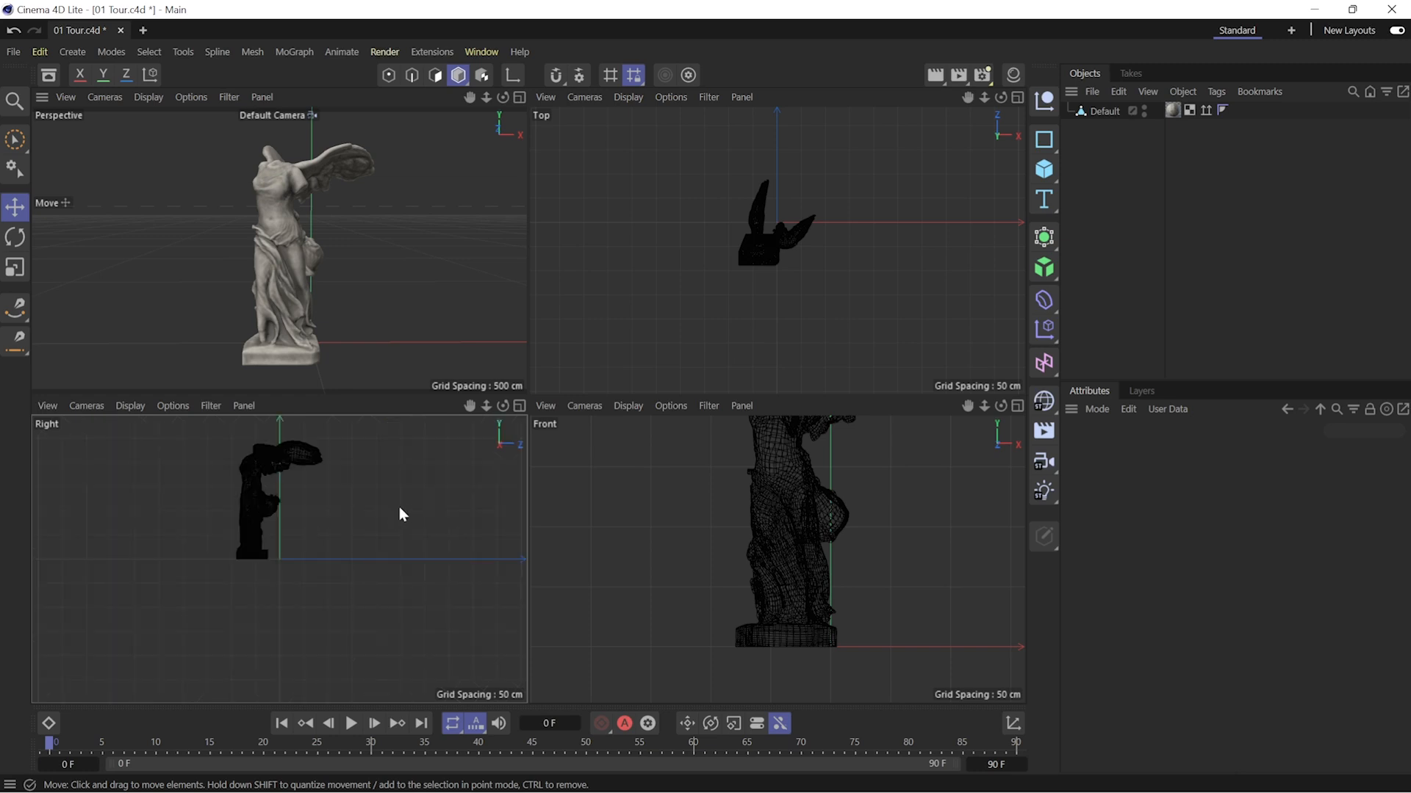
pyautogui.click(49, 406)
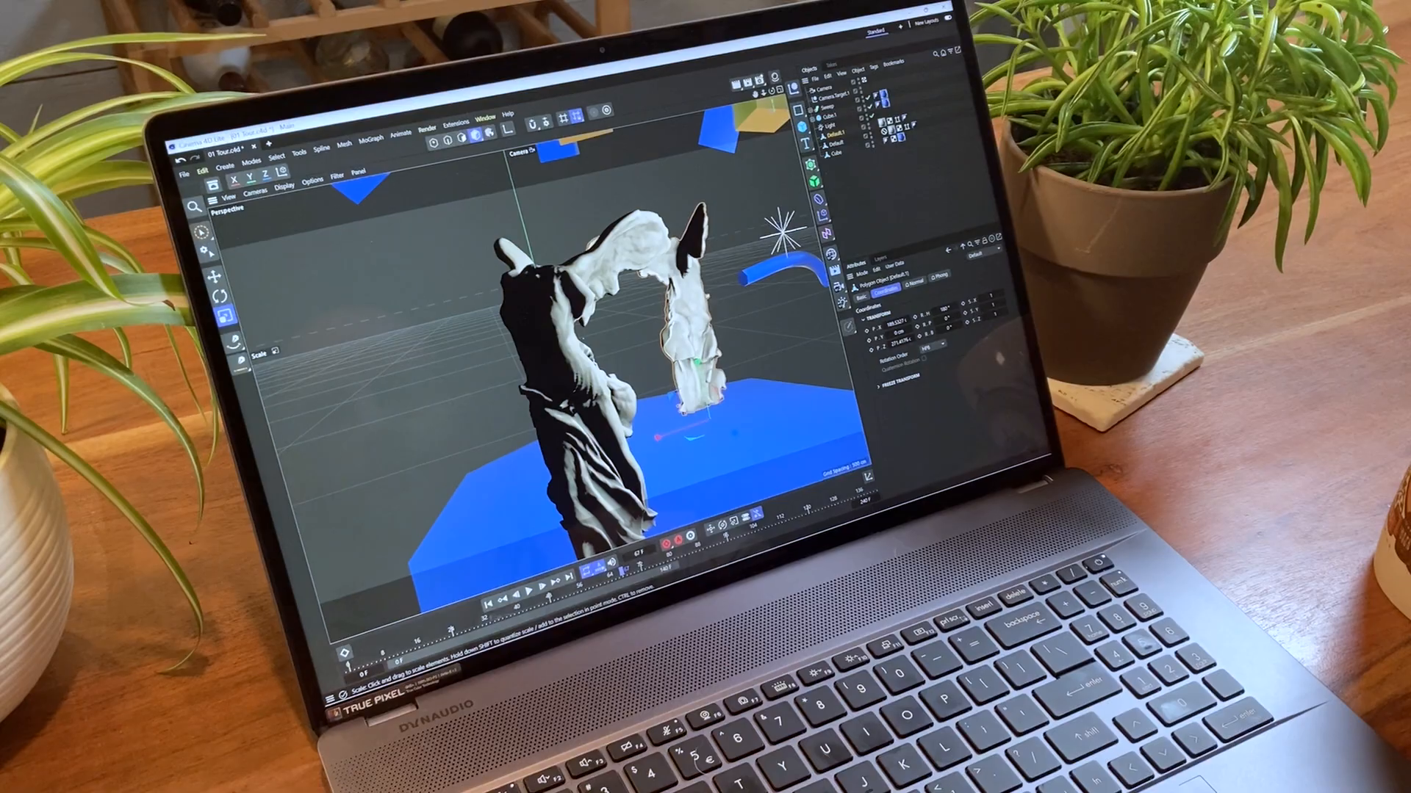
pyautogui.moveTo(724, 338); pyautogui.dragTo(661, 375)
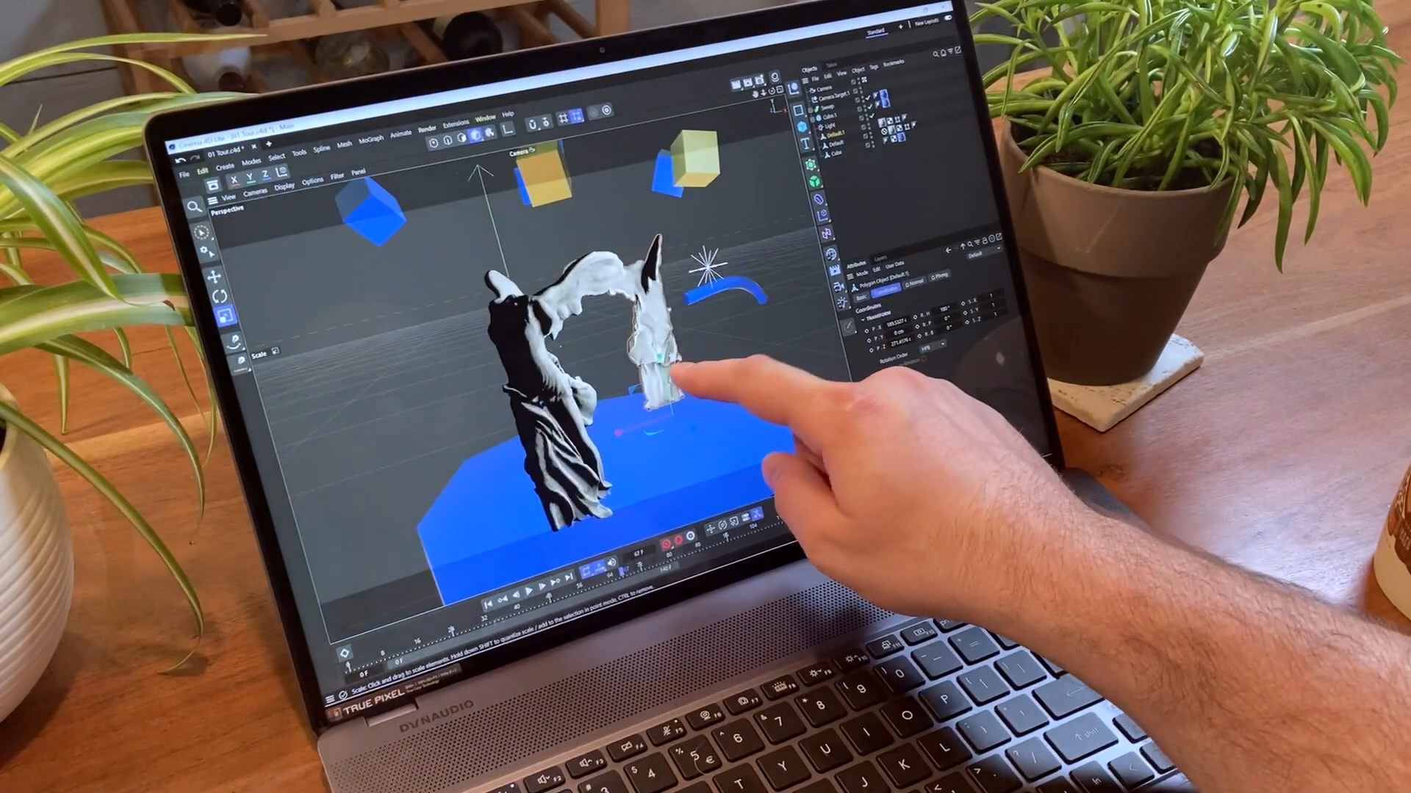
pyautogui.moveTo(576, 379)
pyautogui.mouseDown()
pyautogui.moveTo(561, 384)
pyautogui.moveTo(592, 368)
pyautogui.moveTo(554, 290)
pyautogui.moveTo(487, 317)
pyautogui.moveTo(519, 394)
pyautogui.moveTo(582, 403)
pyautogui.mouseUp()
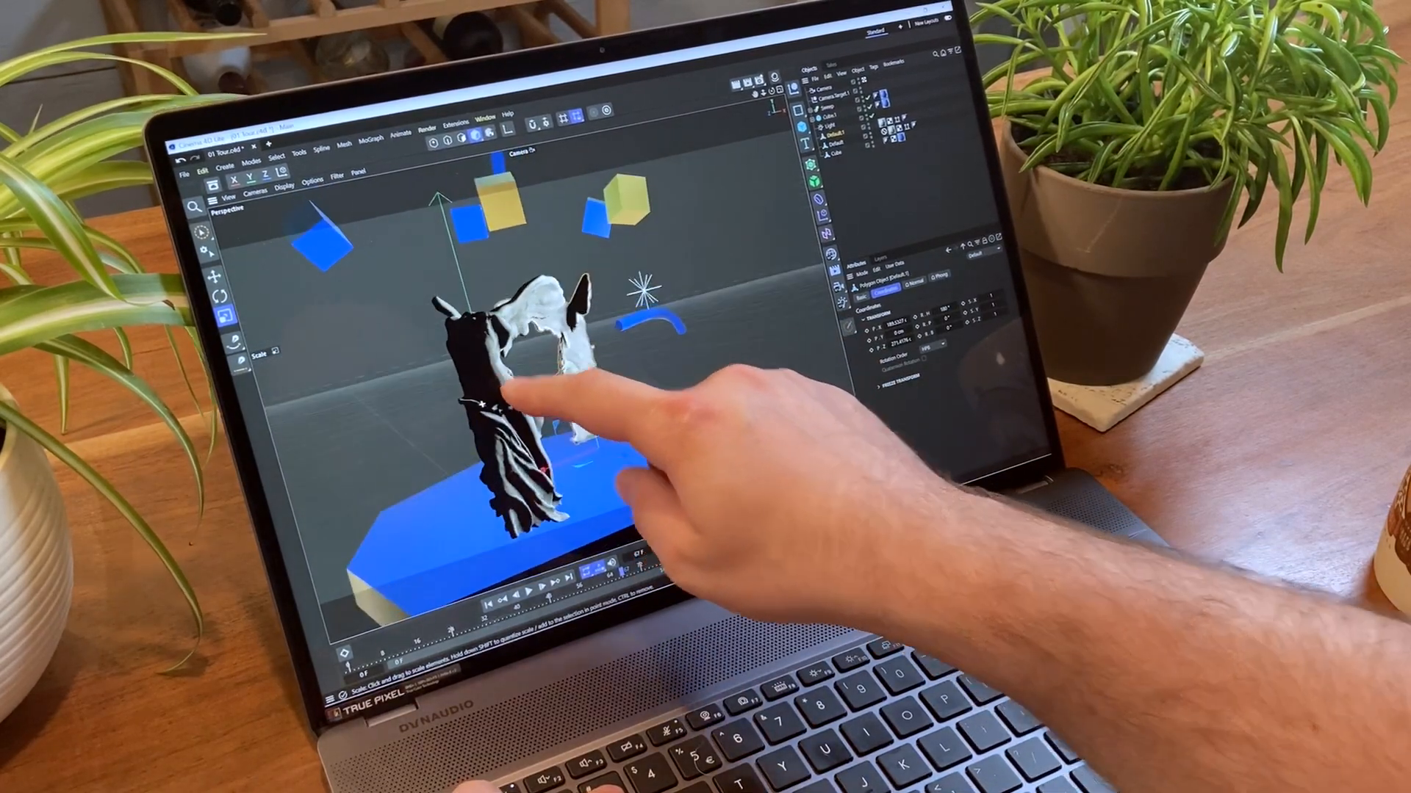
pyautogui.moveTo(585, 283); pyautogui.dragTo(549, 292)
pyautogui.click(535, 289)
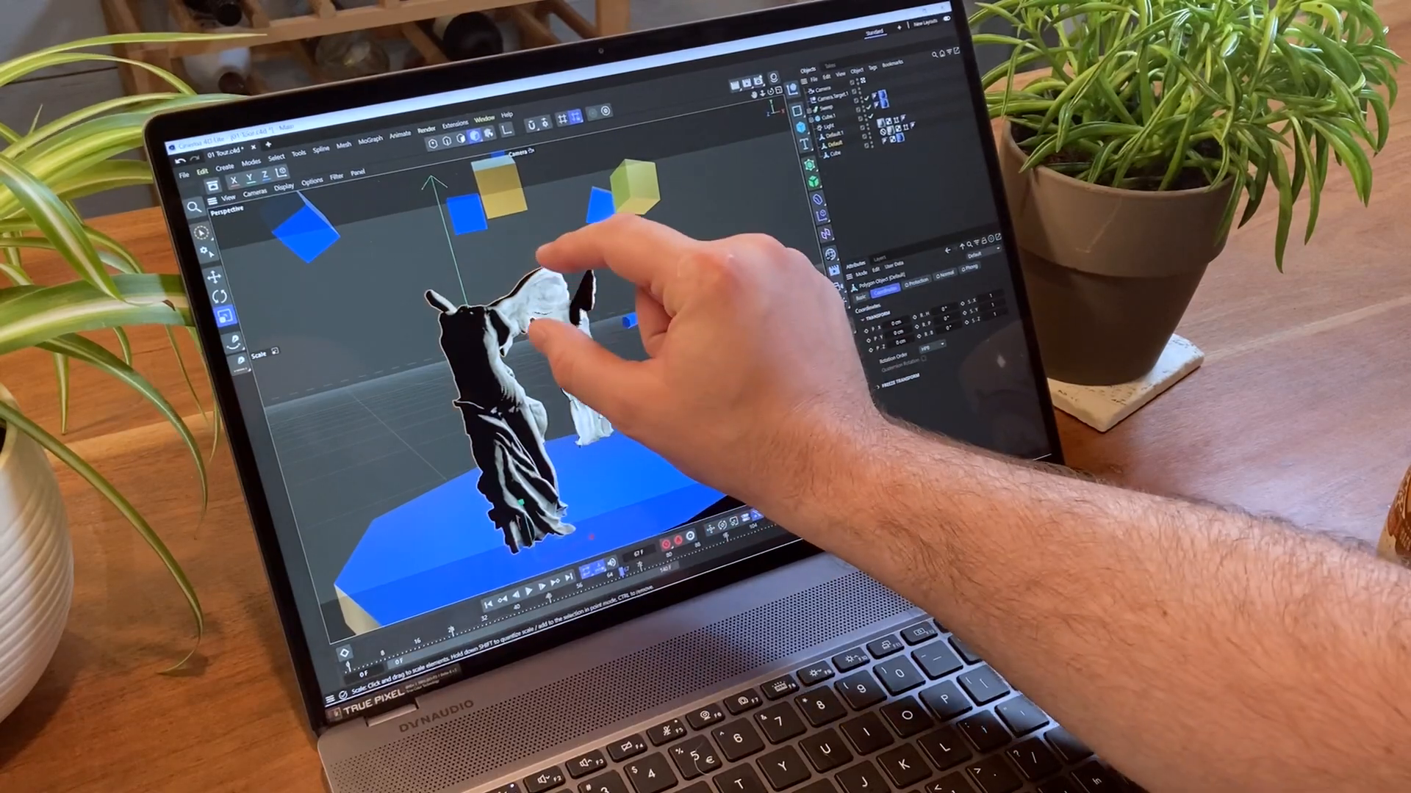
pyautogui.scroll(5, 538, 291)
pyautogui.scroll(-2, 537, 290)
pyautogui.scroll(-3, 559, 308)
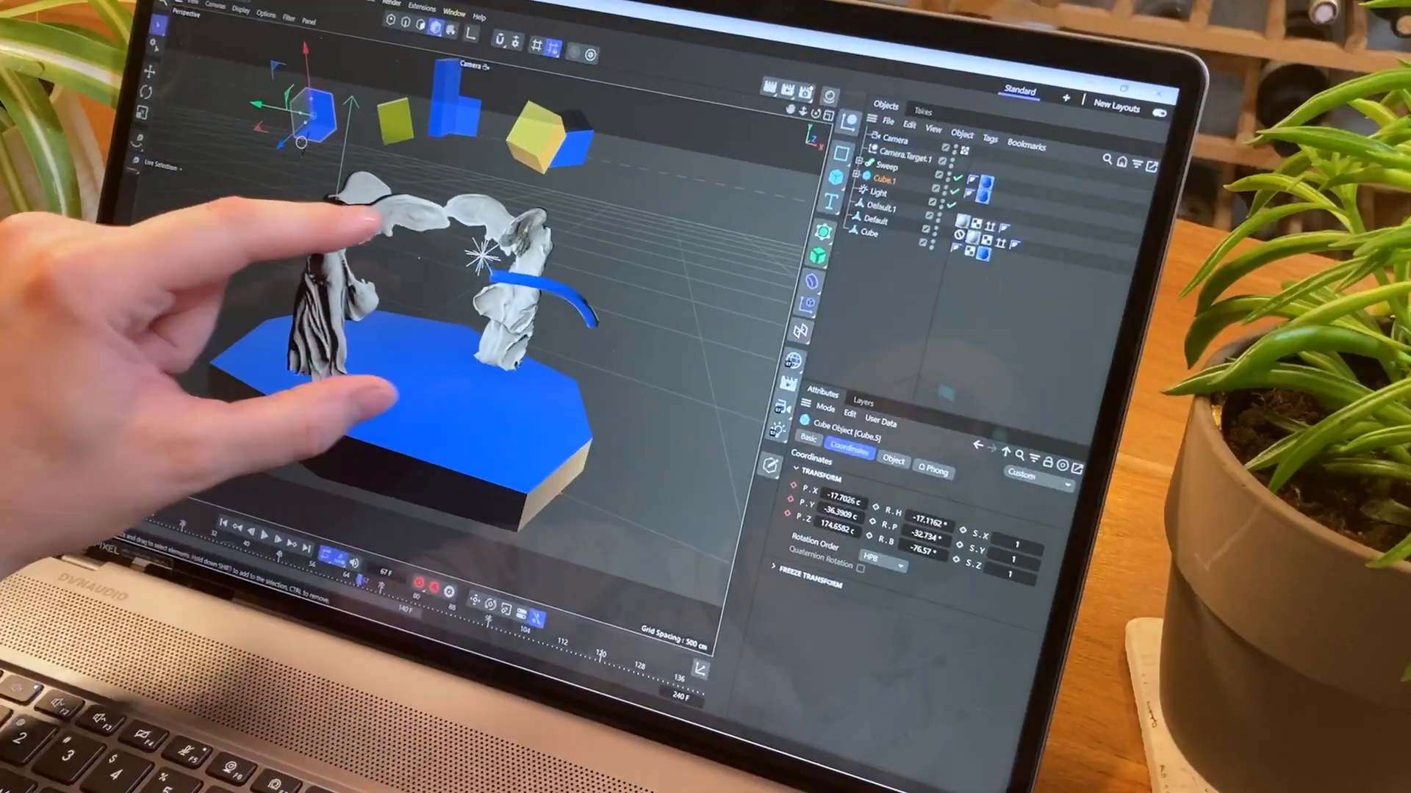
pyautogui.moveTo(309, 242); pyautogui.dragTo(346, 315)
pyautogui.moveTo(302, 143); pyautogui.dragTo(346, 315)
pyautogui.click(495, 405)
pyautogui.scroll(5, 514, 330)
pyautogui.scroll(-5, 514, 331)
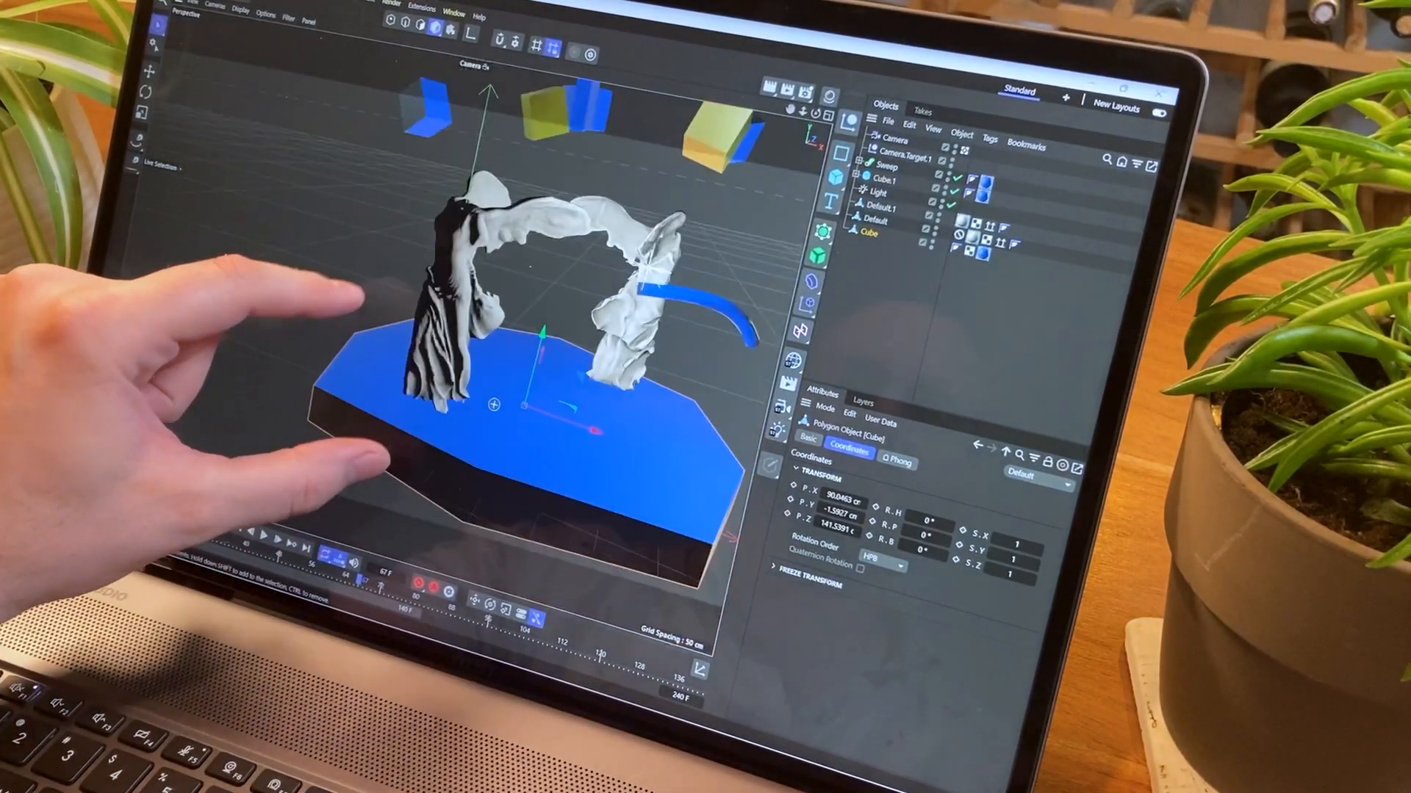
pyautogui.scroll(3, 515, 331)
pyautogui.click(457, 215)
pyautogui.moveTo(412, 220); pyautogui.dragTo(394, 189)
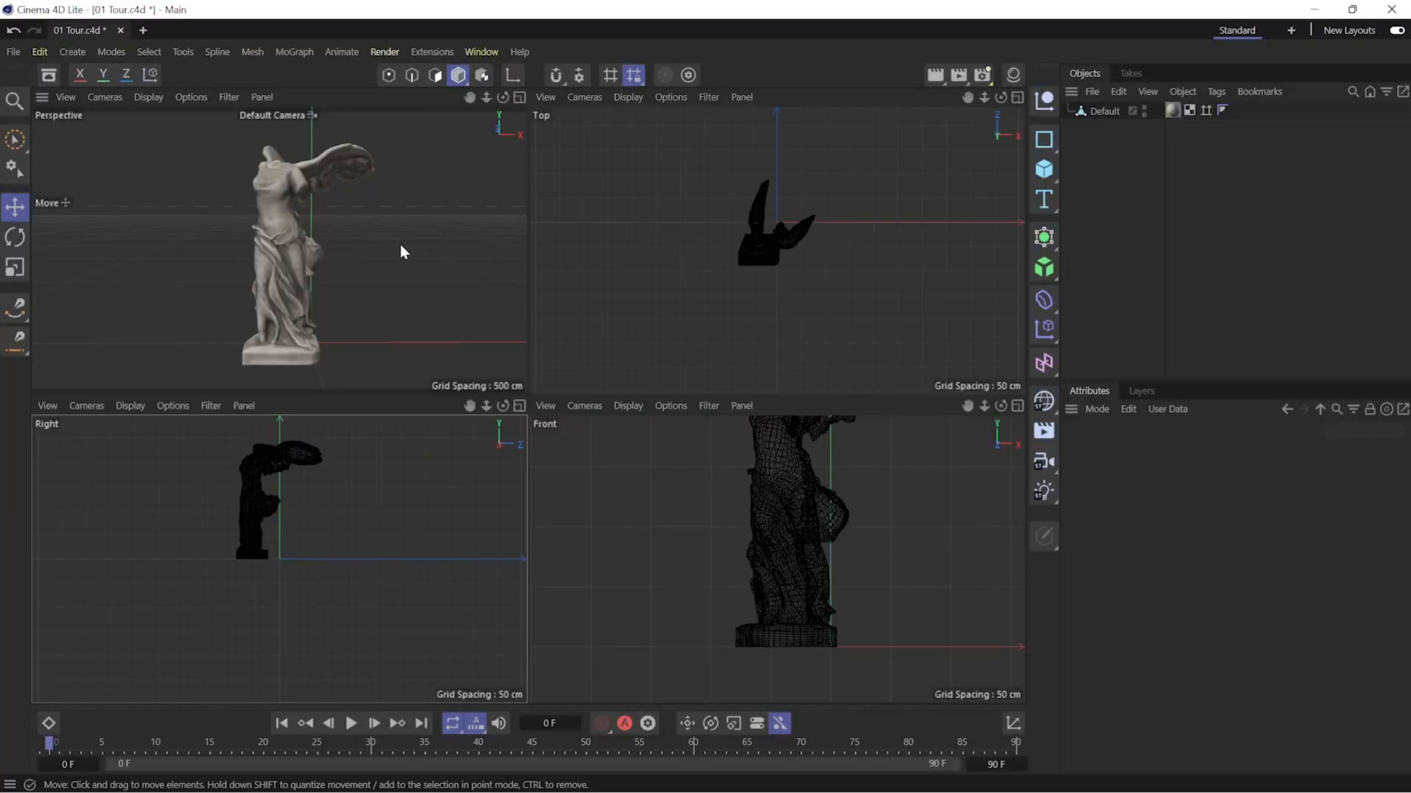
# - Maximize the perspective view and display the statue with Gouraud Shading (Lines)
pyautogui.click(519, 97)
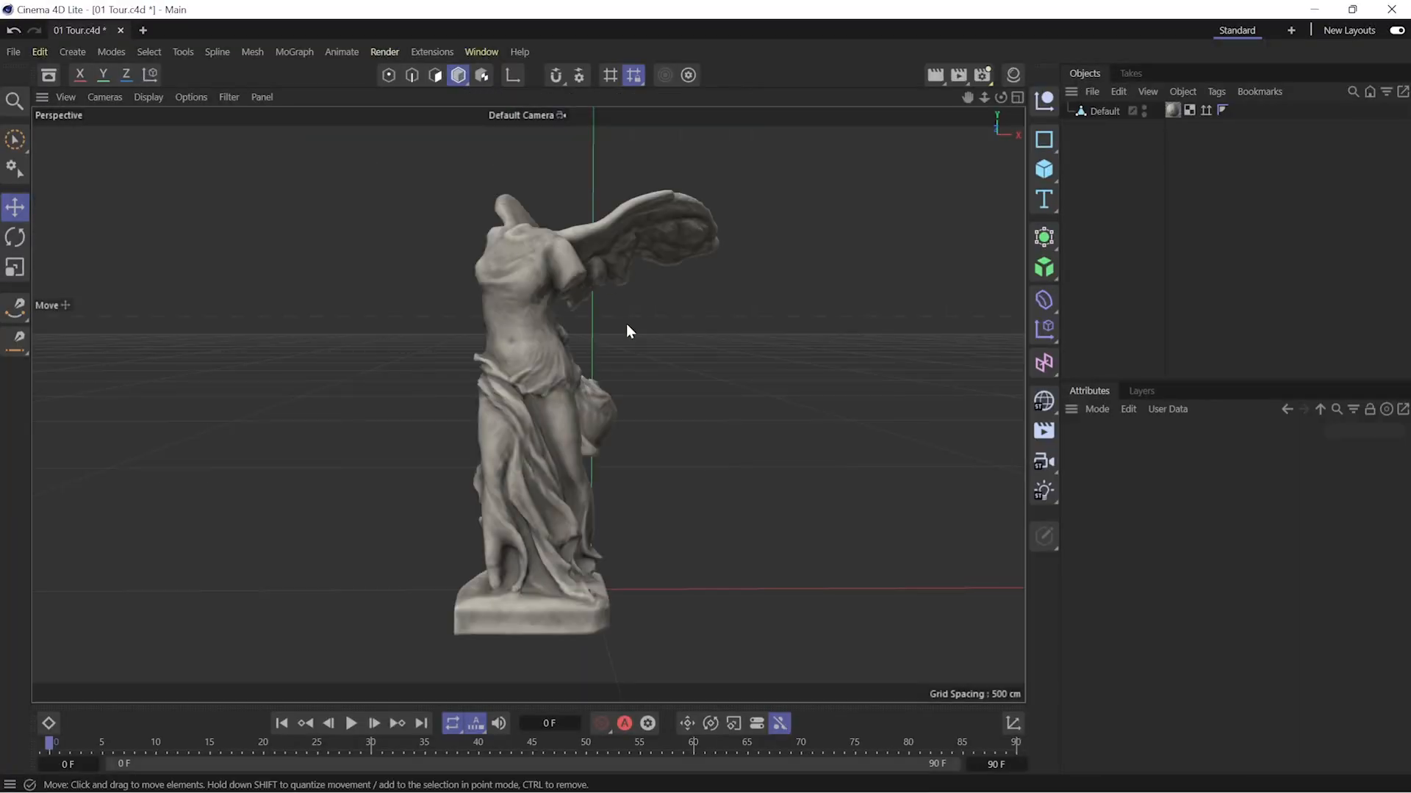
pyautogui.click(147, 99)
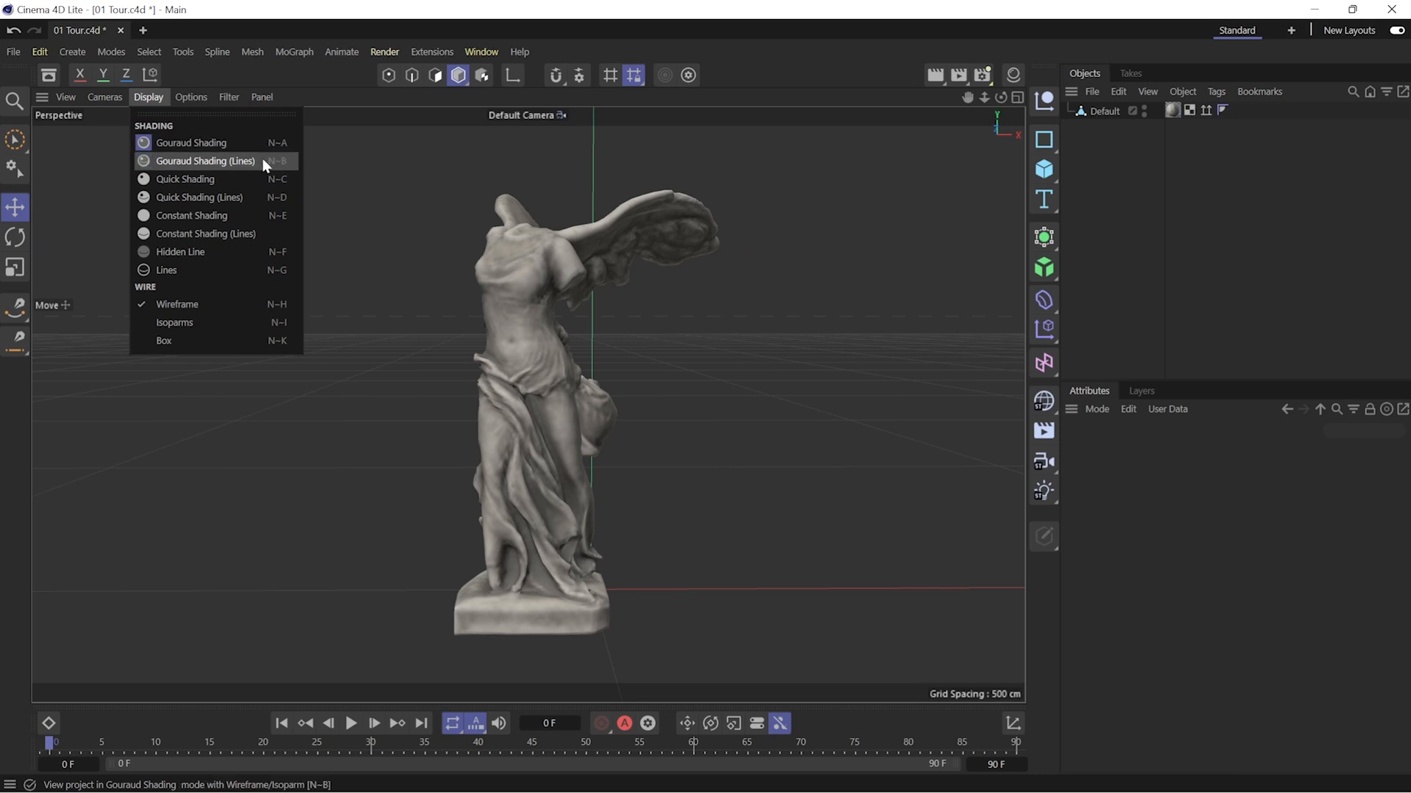
pyautogui.click(262, 159)
pyautogui.moveTo(527, 303)
pyautogui.keyDown('alt'); pyautogui.mouseDown()
pyautogui.moveTo(507, 302)
pyautogui.moveTo(564, 319)
pyautogui.moveTo(461, 298)
pyautogui.moveTo(507, 315)
pyautogui.mouseUp(); pyautogui.keyUp('alt')
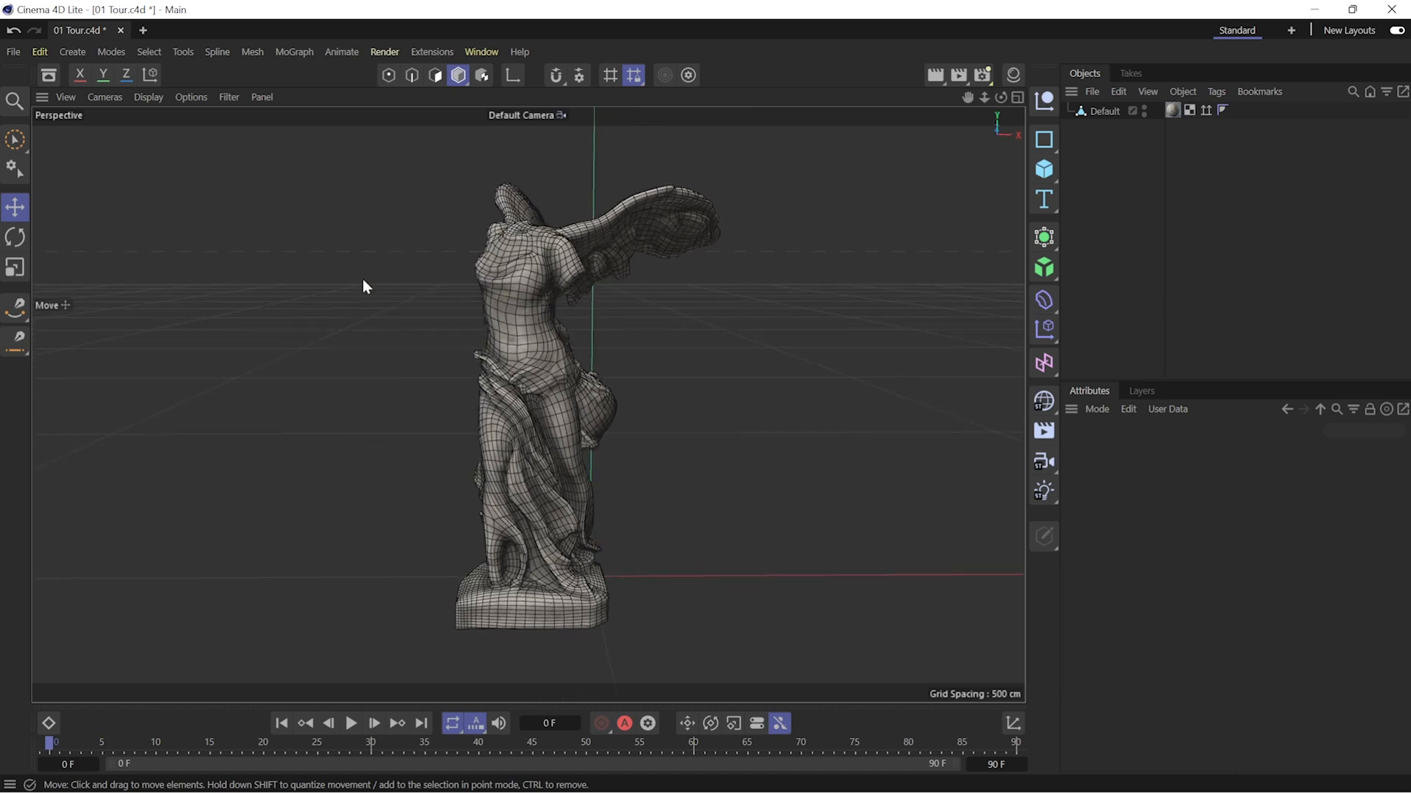
# - Turn on Shadows in the perspective view's display effects
pyautogui.click(178, 101)
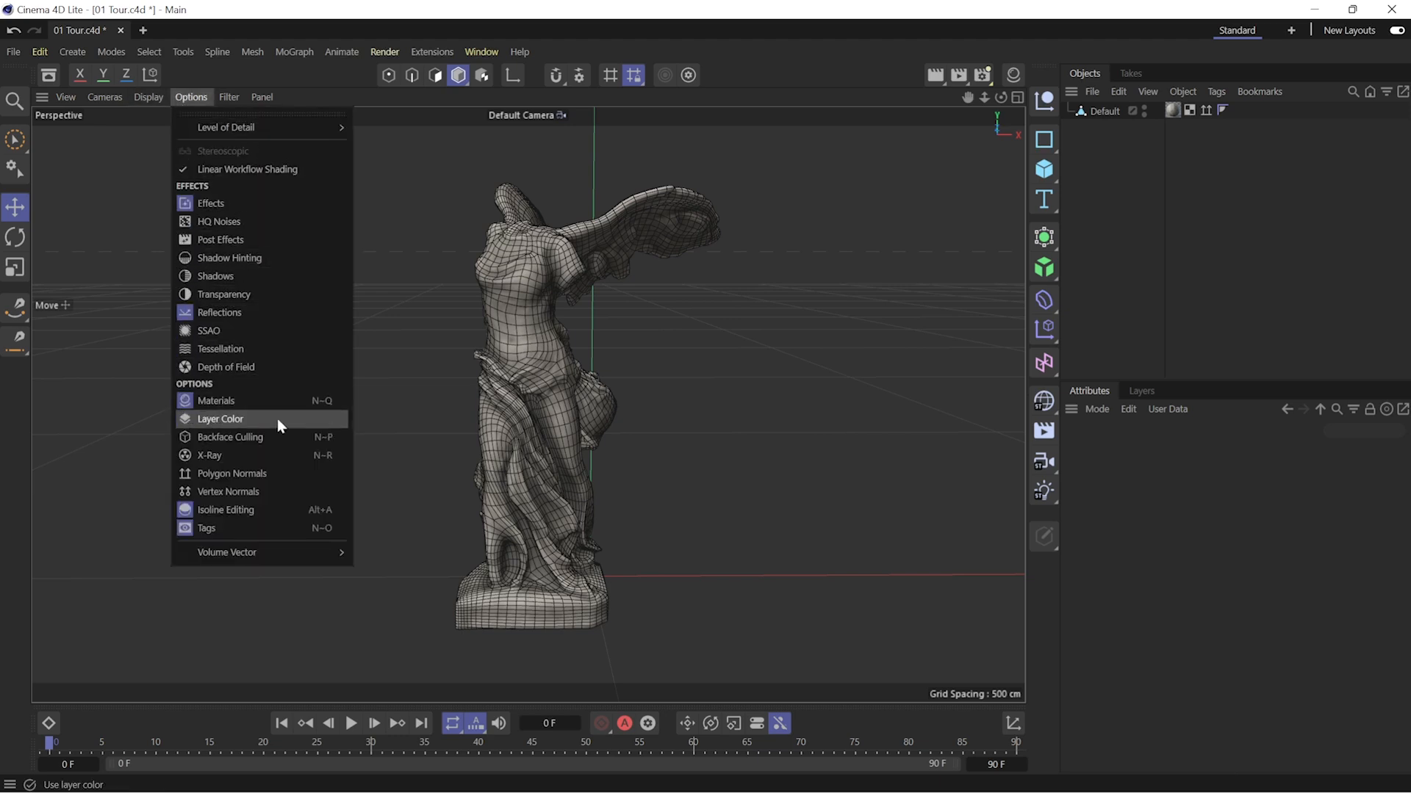
pyautogui.click(255, 518)
pyautogui.click(284, 280)
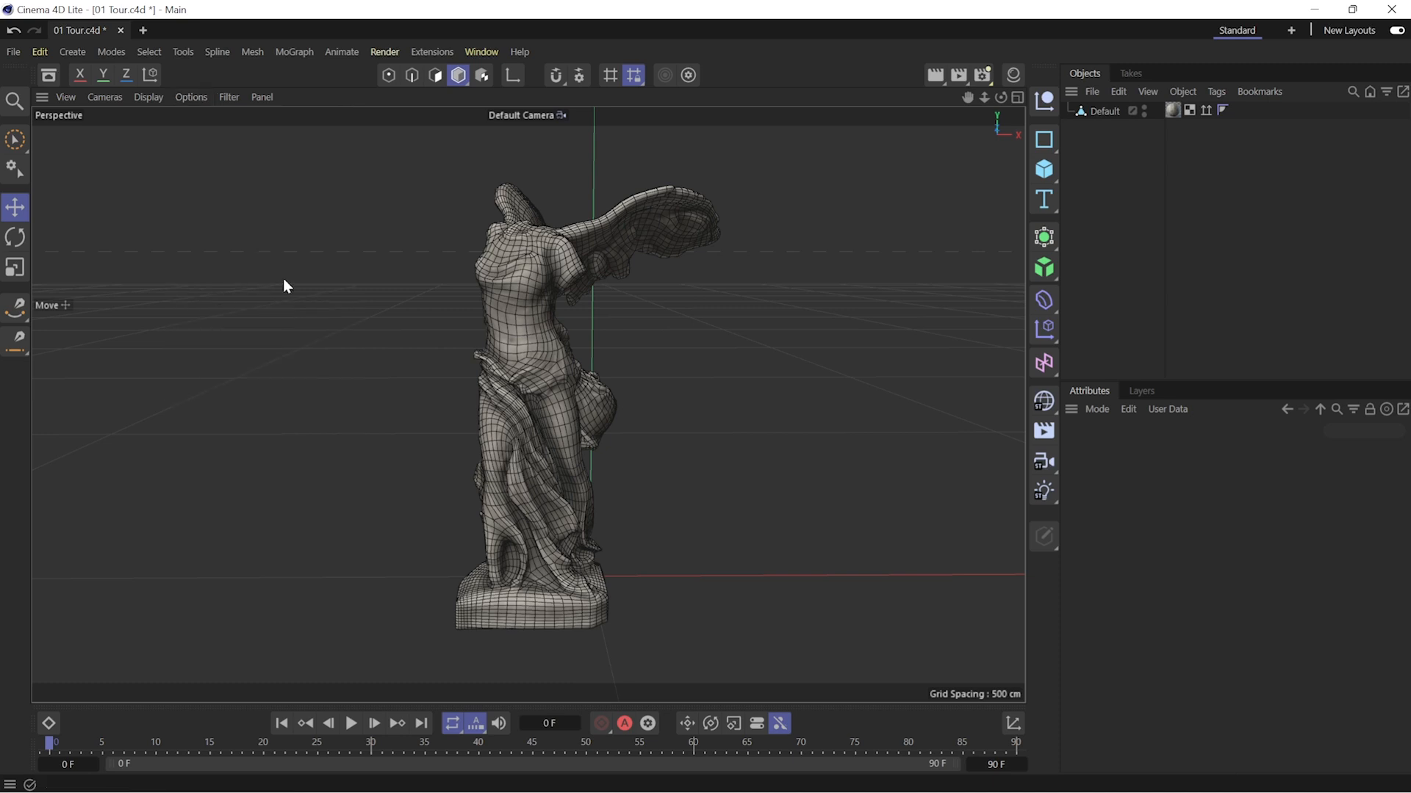
# - Add a Plane as a floor under the statue and shift it along its X axis
pyautogui.click(1046, 182)
pyautogui.click(1105, 224)
pyautogui.moveTo(691, 595); pyautogui.dragTo(550, 595)
# - Add a Light, move it along X to the wing side of the statue and raise it to about wing height
pyautogui.click(1044, 491)
pyautogui.moveTo(687, 571); pyautogui.dragTo(785, 580)
pyautogui.moveTo(700, 481); pyautogui.dragTo(707, 205)
# - Set the light's shadow type to Shadow Maps (Soft) and move the light around to preview the cast shadow
pyautogui.click(1343, 451)
pyautogui.click(1205, 509)
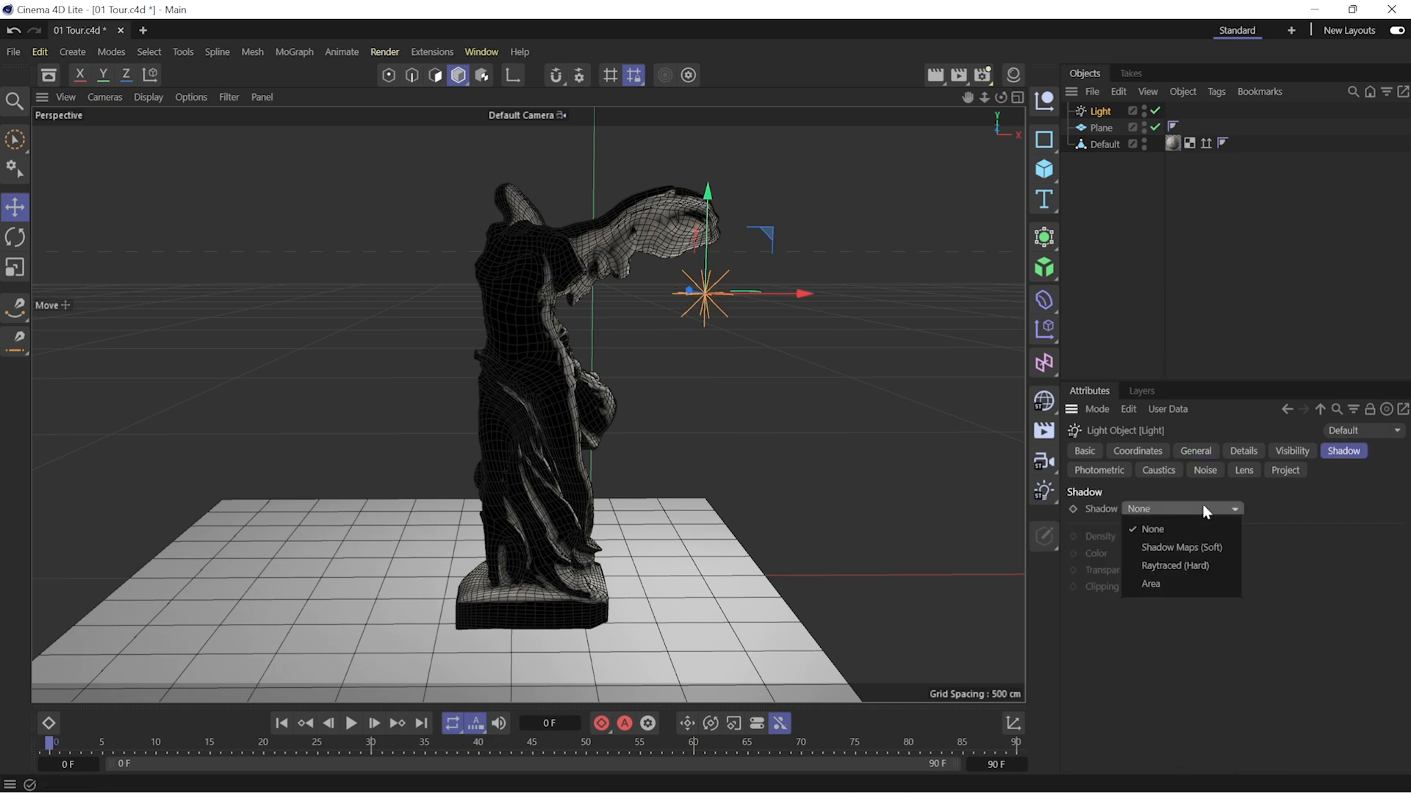
pyautogui.click(1182, 547)
pyautogui.moveTo(695, 303); pyautogui.dragTo(694, 354)
pyautogui.keyDown('alt'); pyautogui.moveTo(491, 448); pyautogui.dragTo(558, 493); pyautogui.keyUp('alt')
pyautogui.moveTo(654, 303); pyautogui.dragTo(611, 310)
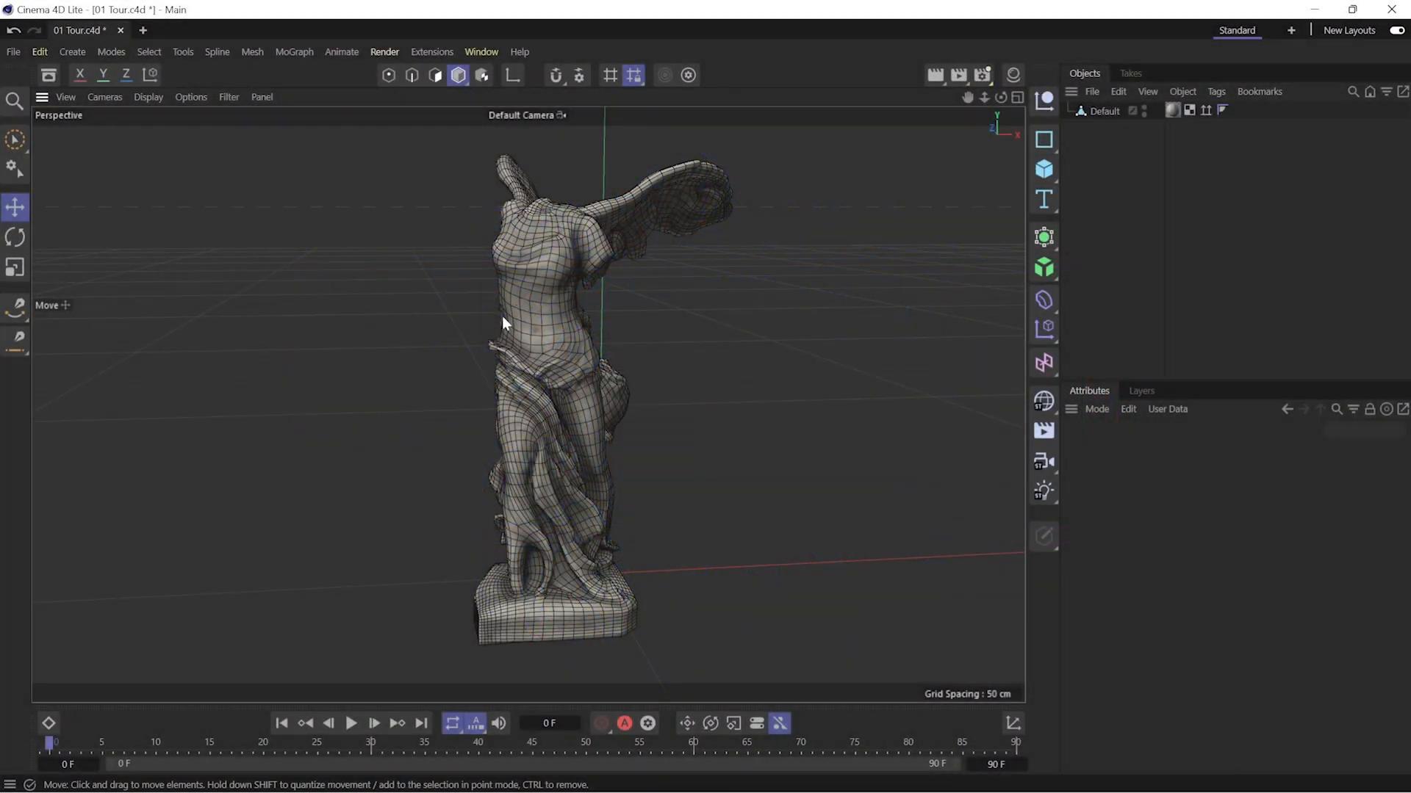
# - Try moving the statue directly in the perspective view and undo each move
pyautogui.click(549, 290)
pyautogui.moveTo(541, 285)
pyautogui.mouseDown()
pyautogui.moveTo(601, 301)
pyautogui.moveTo(453, 297)
pyautogui.moveTo(548, 298)
pyautogui.moveTo(500, 297)
pyautogui.moveTo(544, 297)
pyautogui.moveTo(525, 298)
pyautogui.mouseUp()
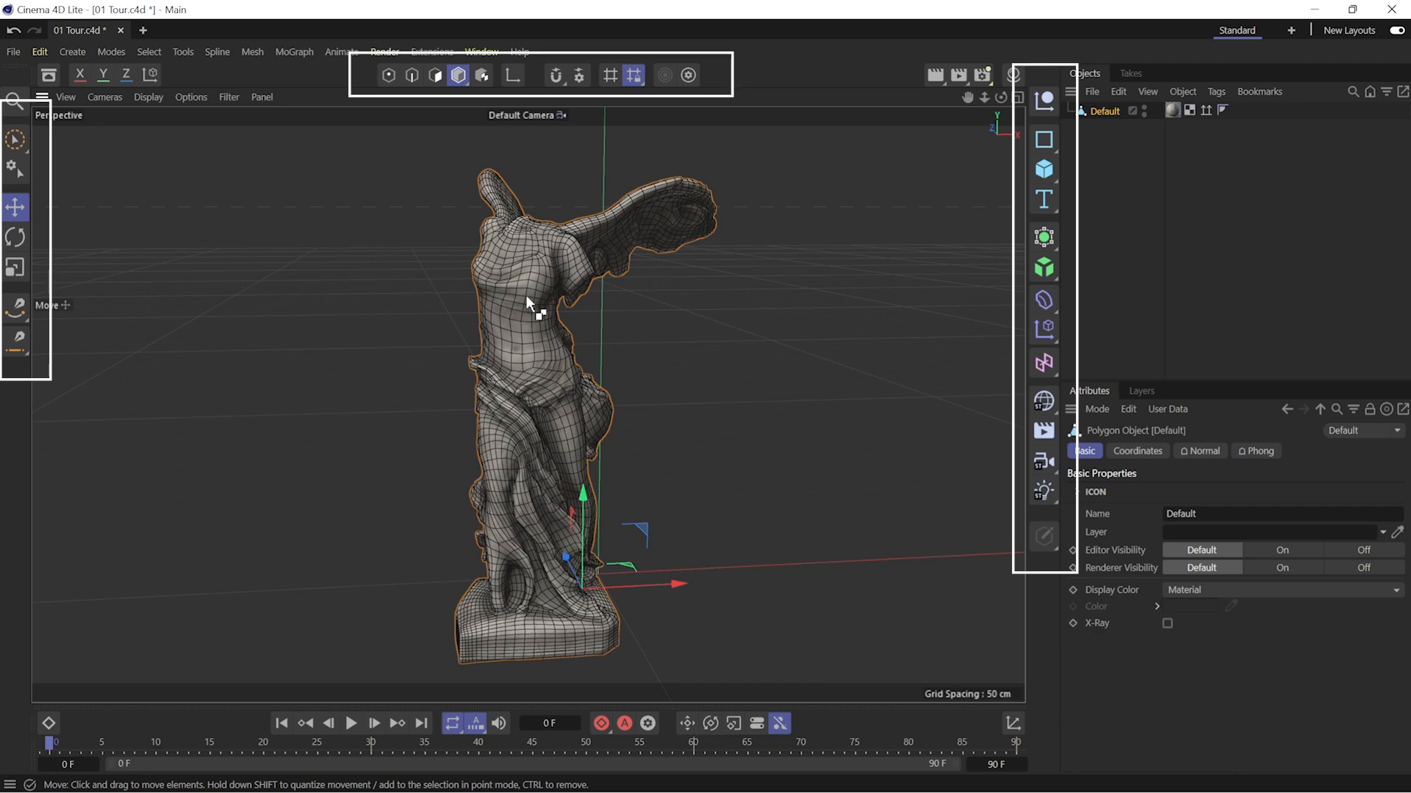
pyautogui.hotkey('ctrl', 'z')
pyautogui.moveTo(540, 318); pyautogui.dragTo(579, 322)
pyautogui.hotkey('ctrl', 'z')
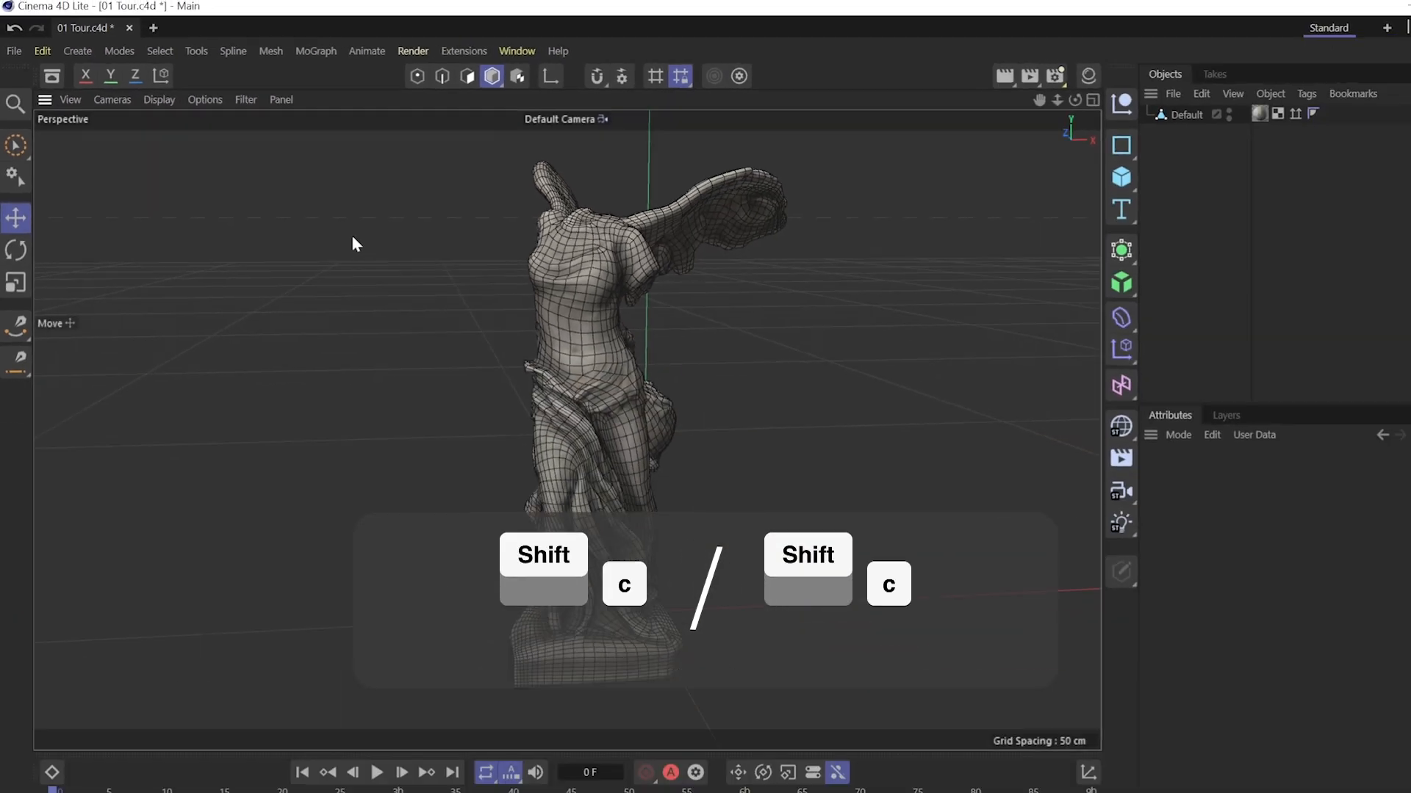
# - Add a Cube to the scene by searching for "cube" in the Commander
pyautogui.hotkey('shift', 'c')
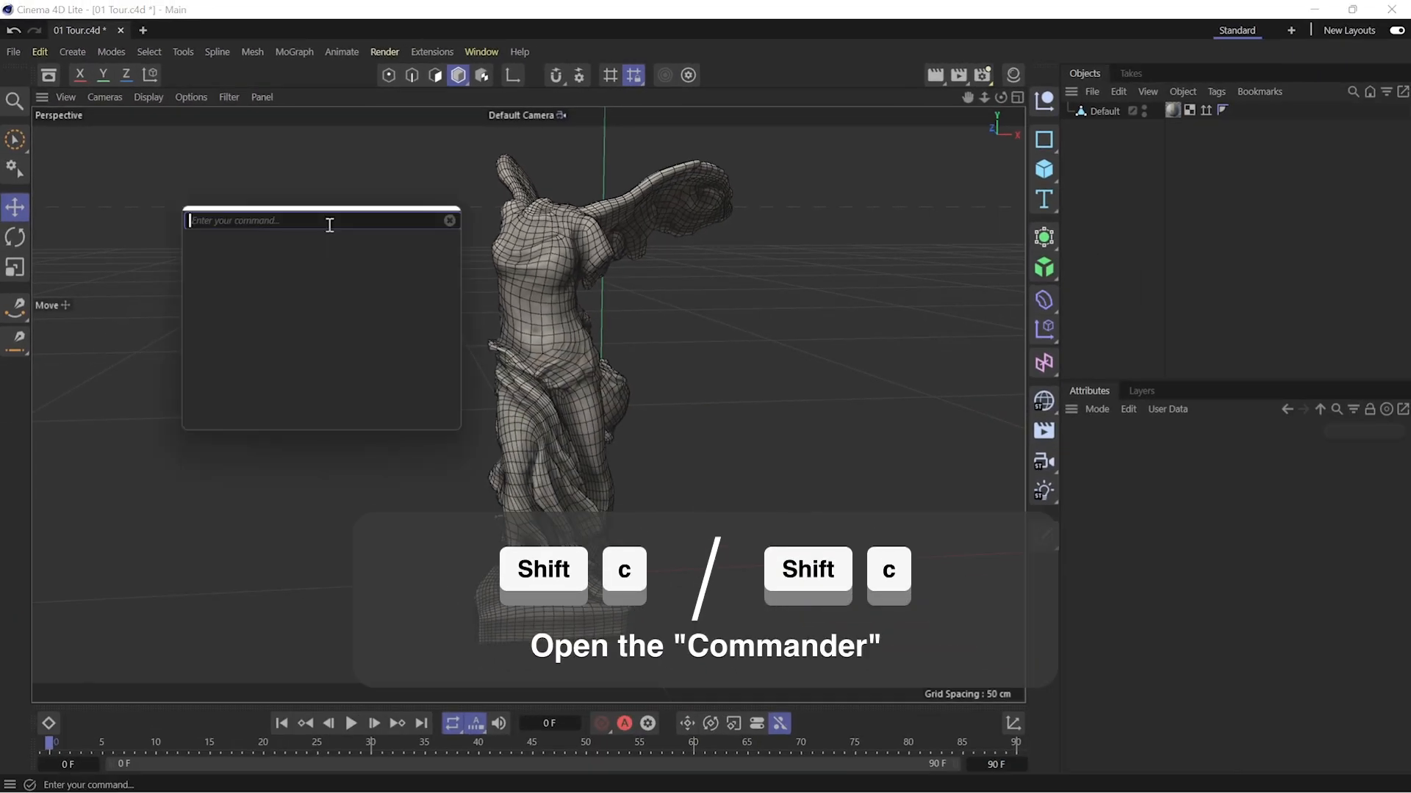
pyautogui.write('cube')
pyautogui.press('Return')
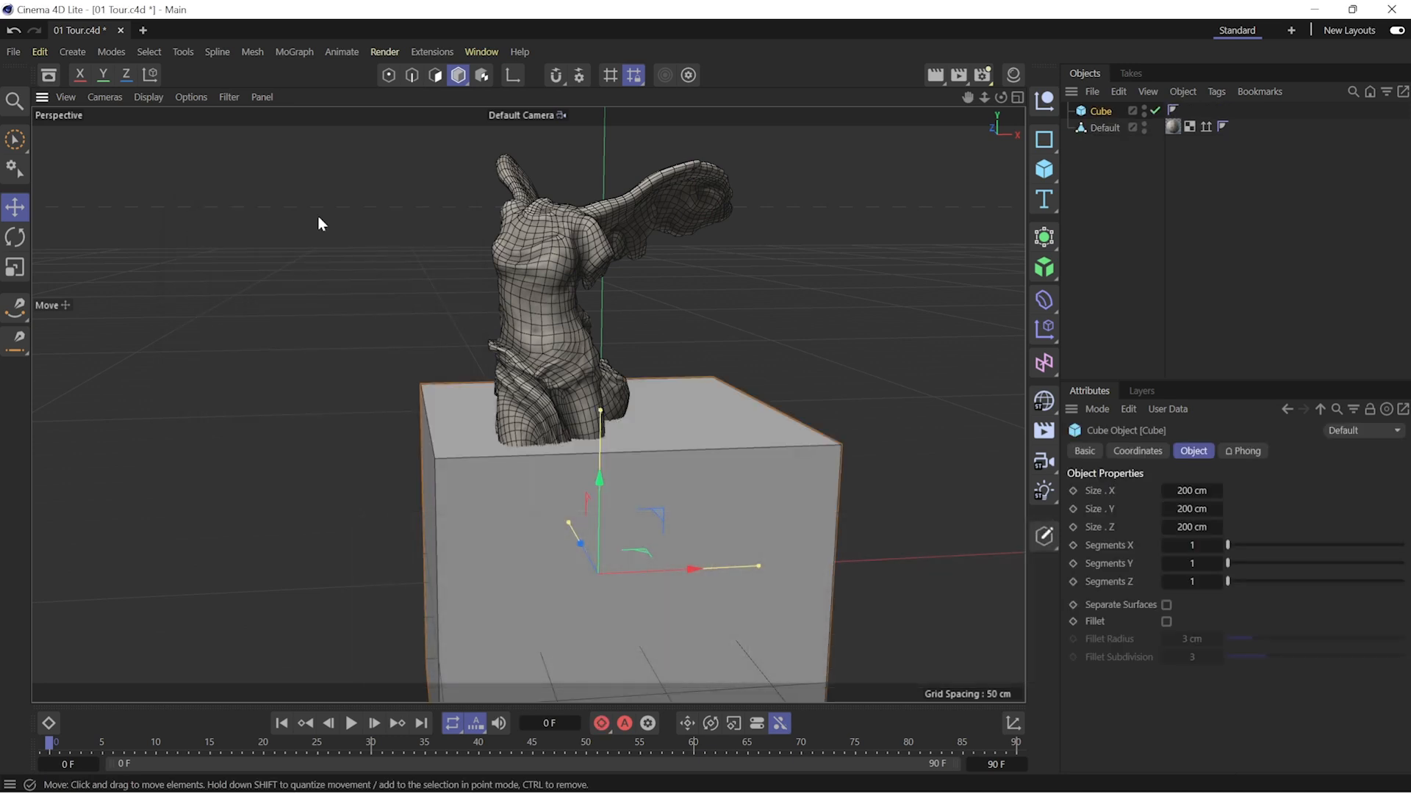
# - Add a Fracture object and a Bend deformer by searching for "fracture" and "bend" in the Commander
pyautogui.hotkey('shift', 'c')
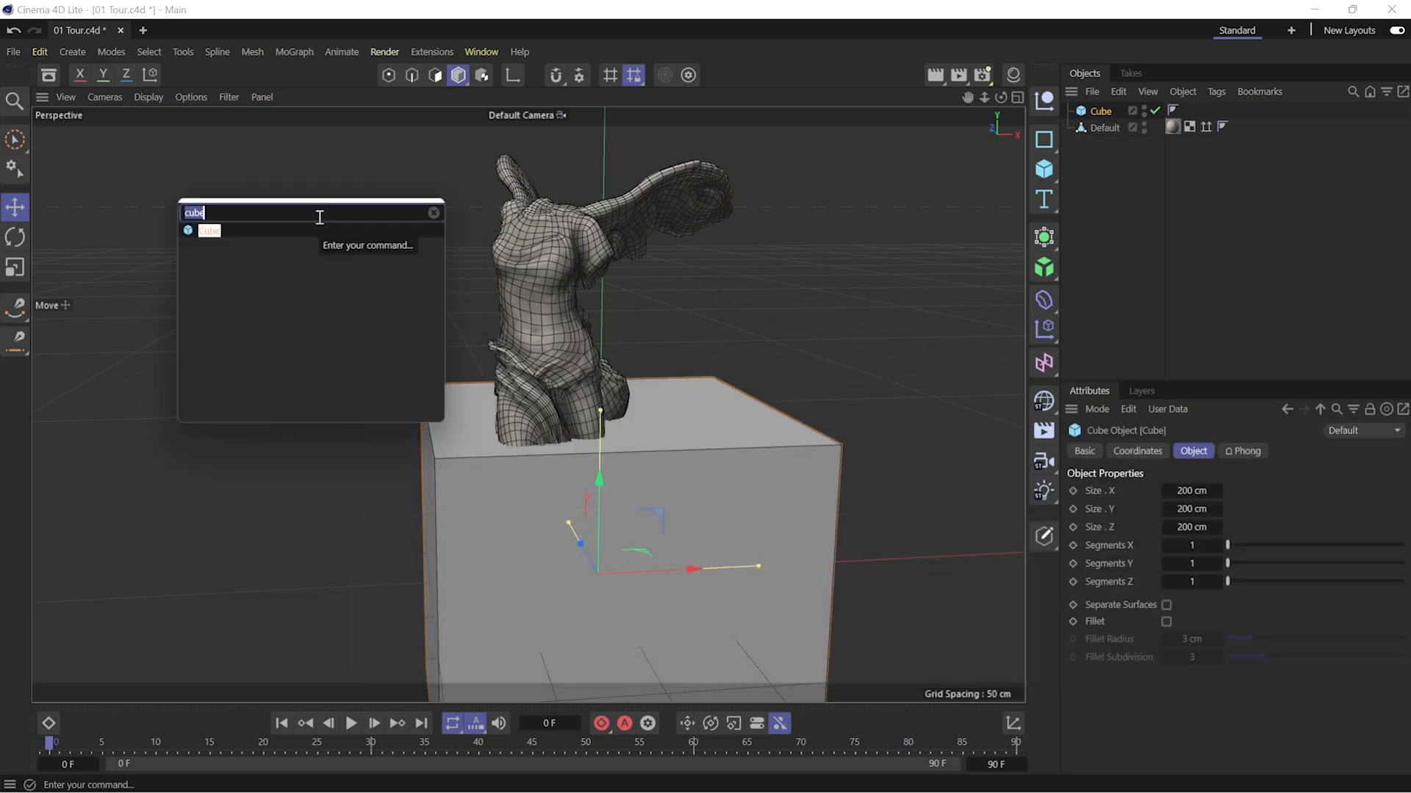
pyautogui.write('fracture')
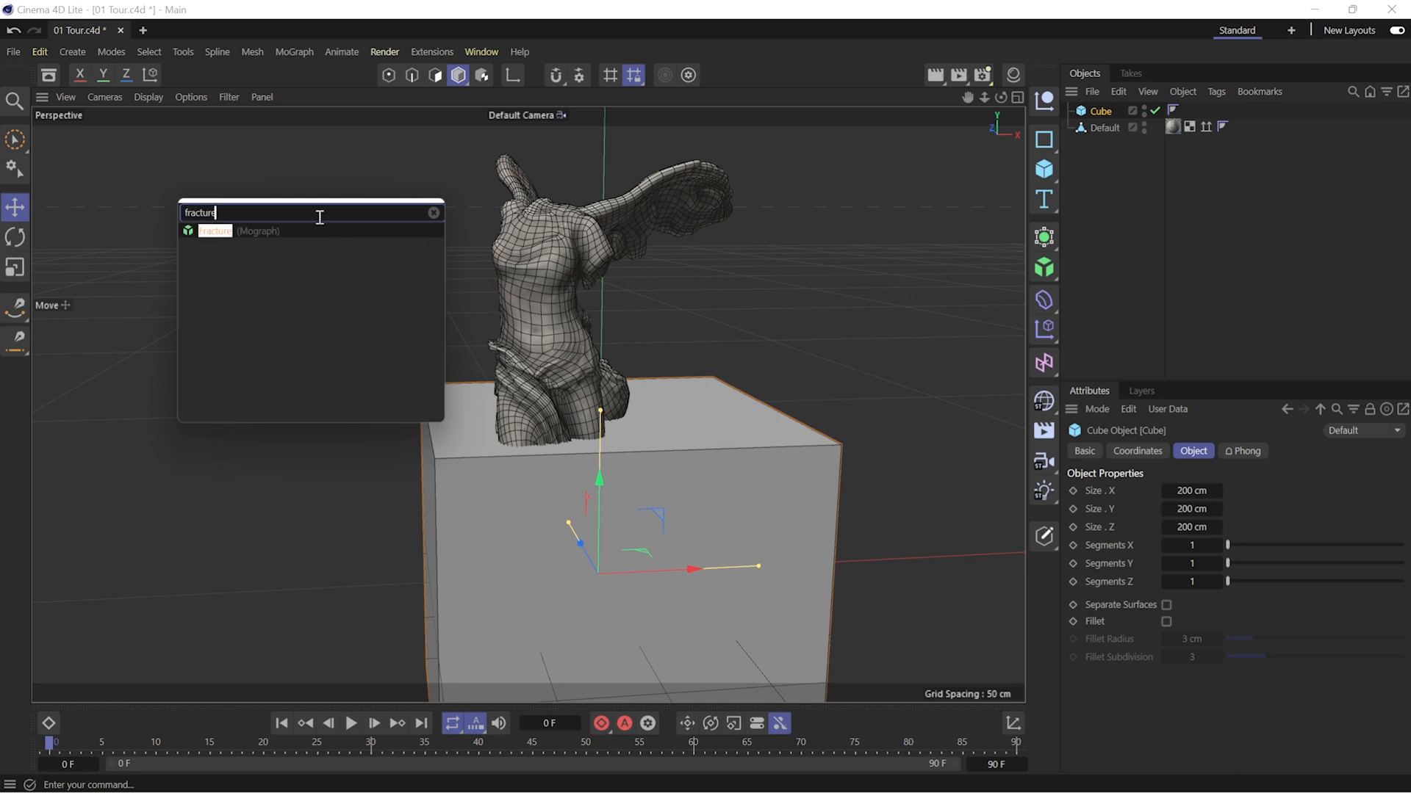
pyautogui.press('Return')
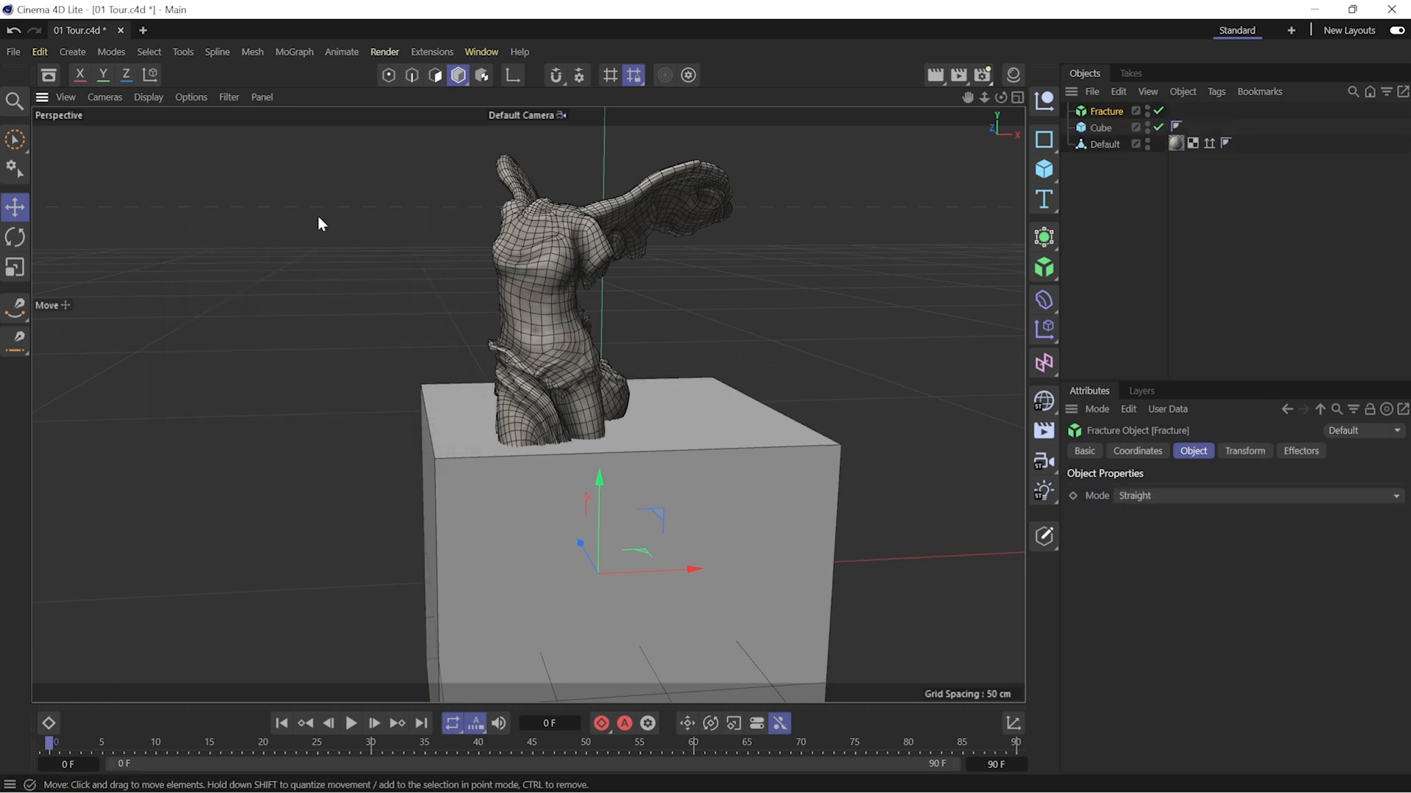
pyautogui.hotkey('shift', 'c')
pyautogui.write('bend')
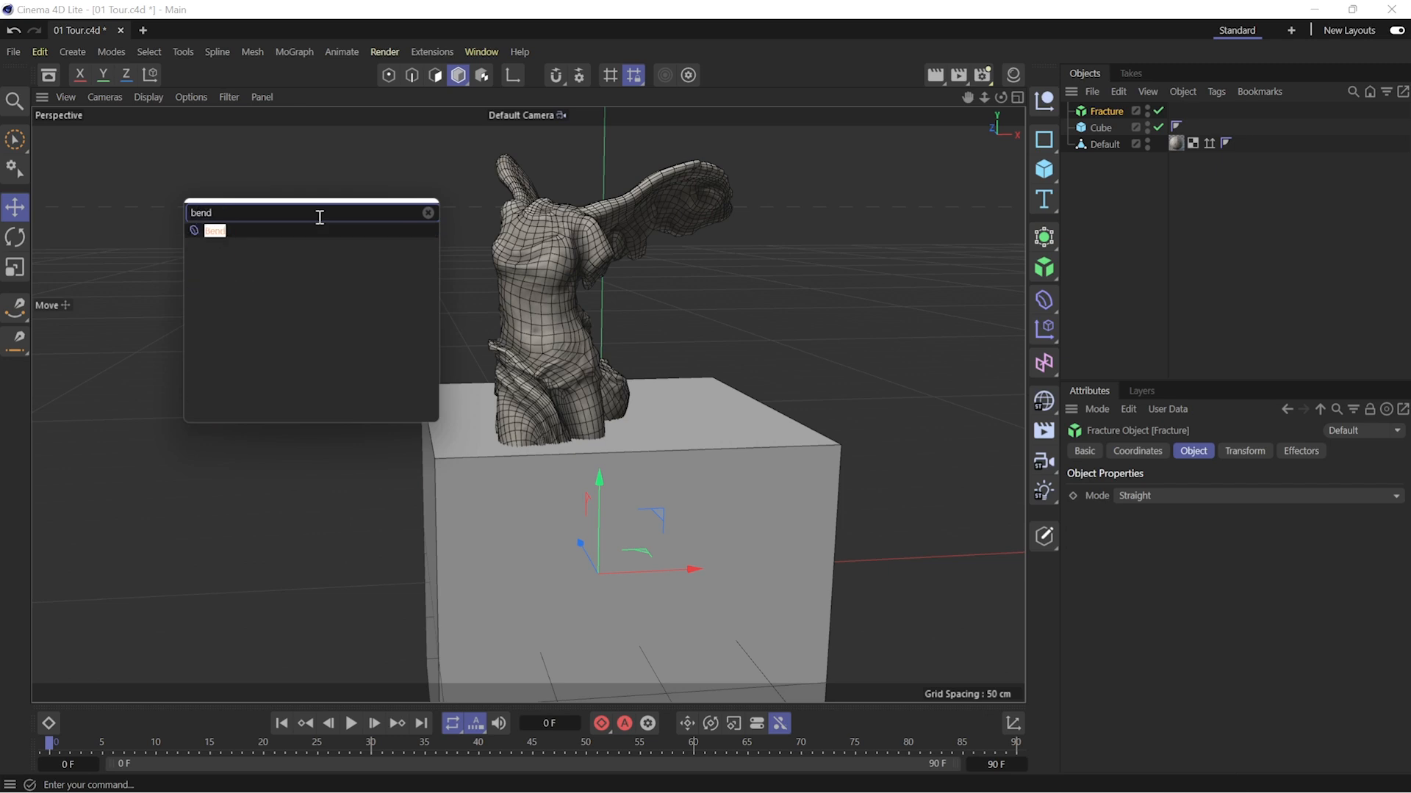
pyautogui.press('Return')
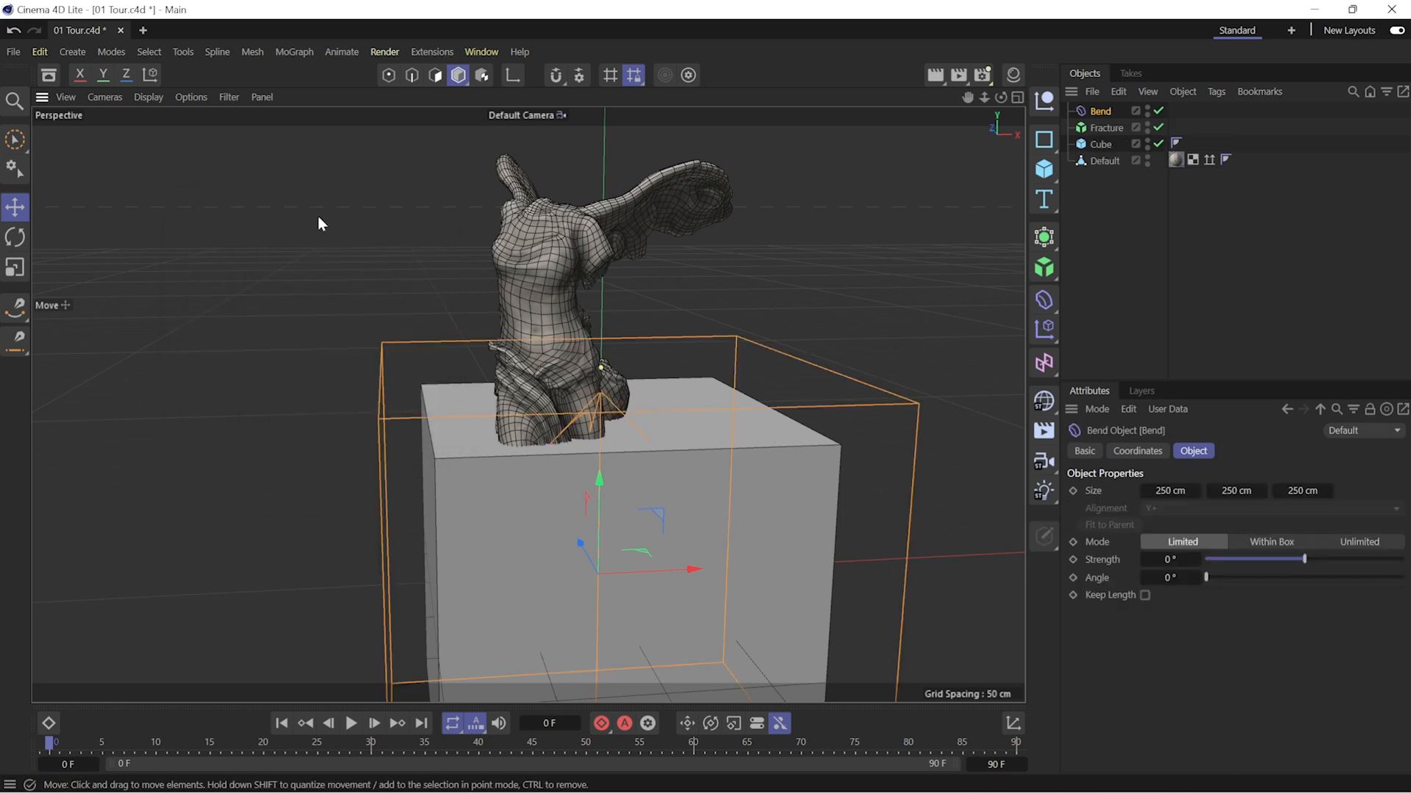
# - Delete the Bend, Fracture and Cube objects, keeping only the statue
pyautogui.keyDown('shift'); pyautogui.click(1111, 139); pyautogui.keyUp('shift')
pyautogui.press('Delete')
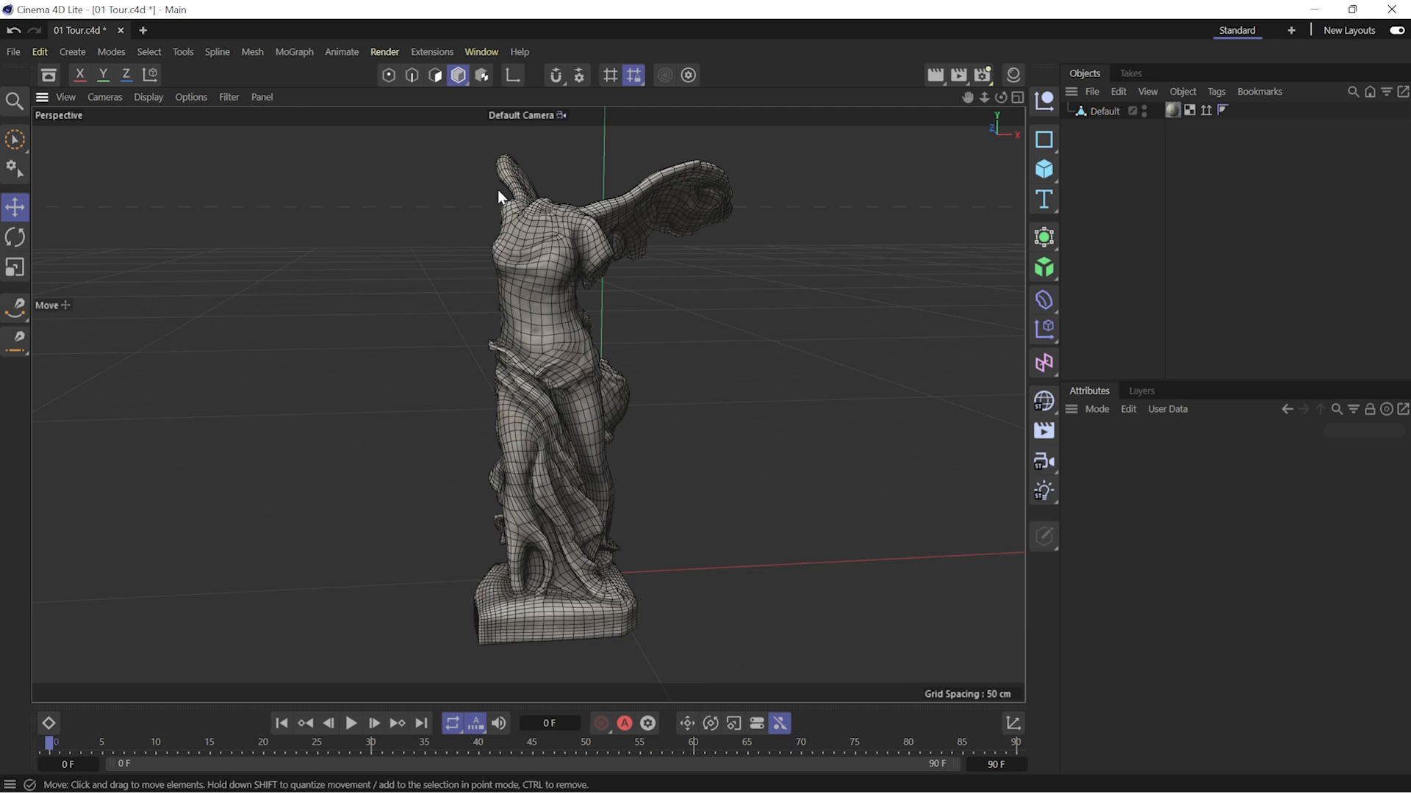
# - Open the built-in help, search the user guide for "cube" and view the Cube Object page
pyautogui.click(526, 50)
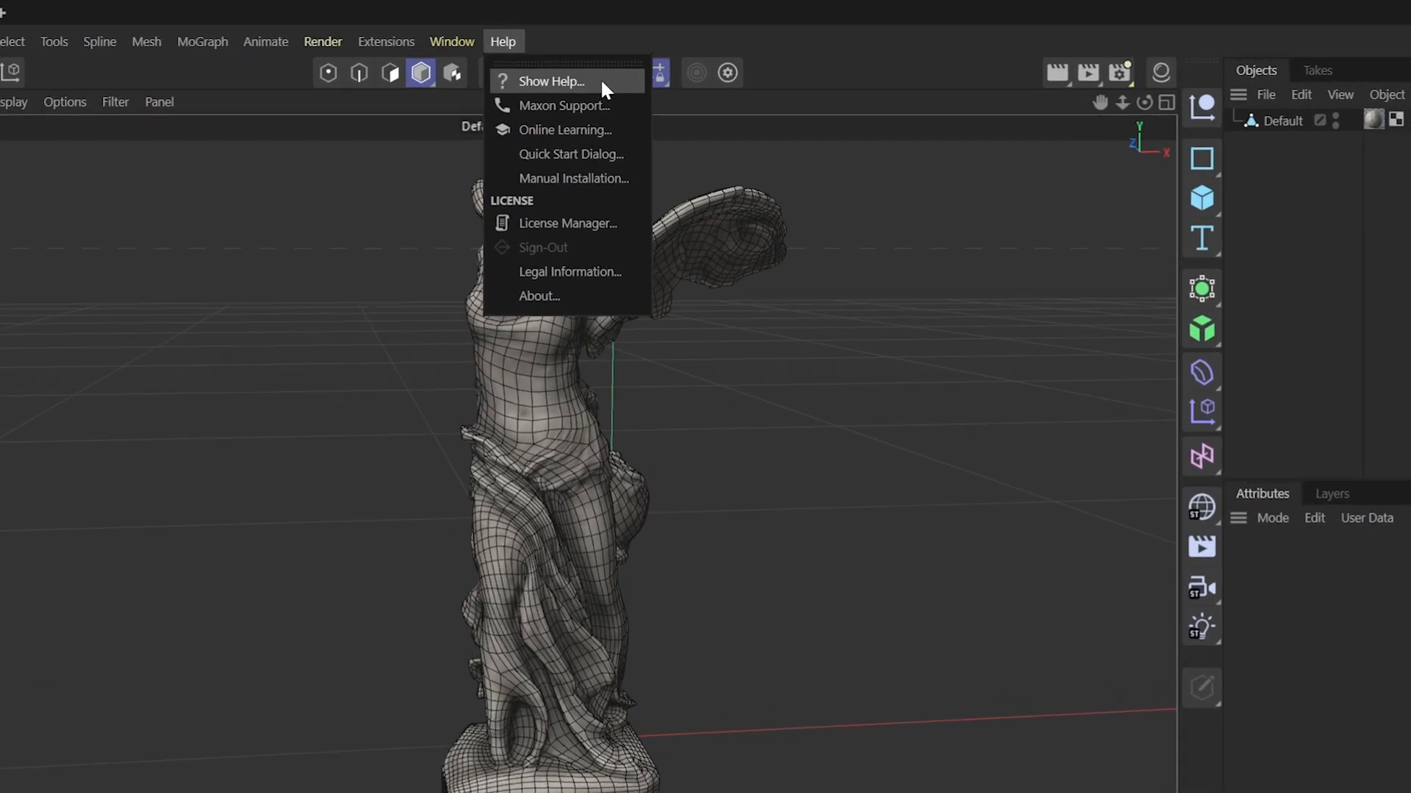
pyautogui.click(600, 81)
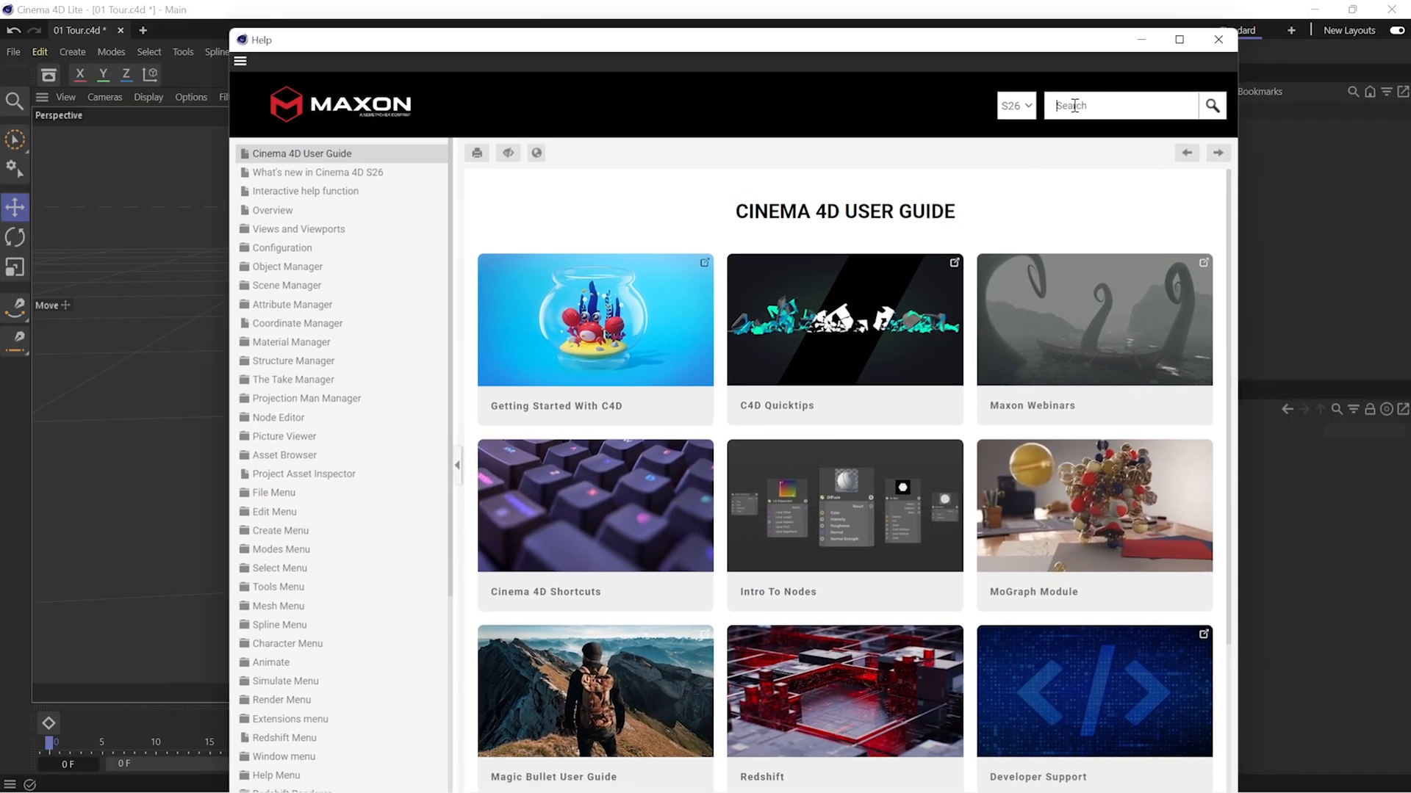
pyautogui.press('Return')
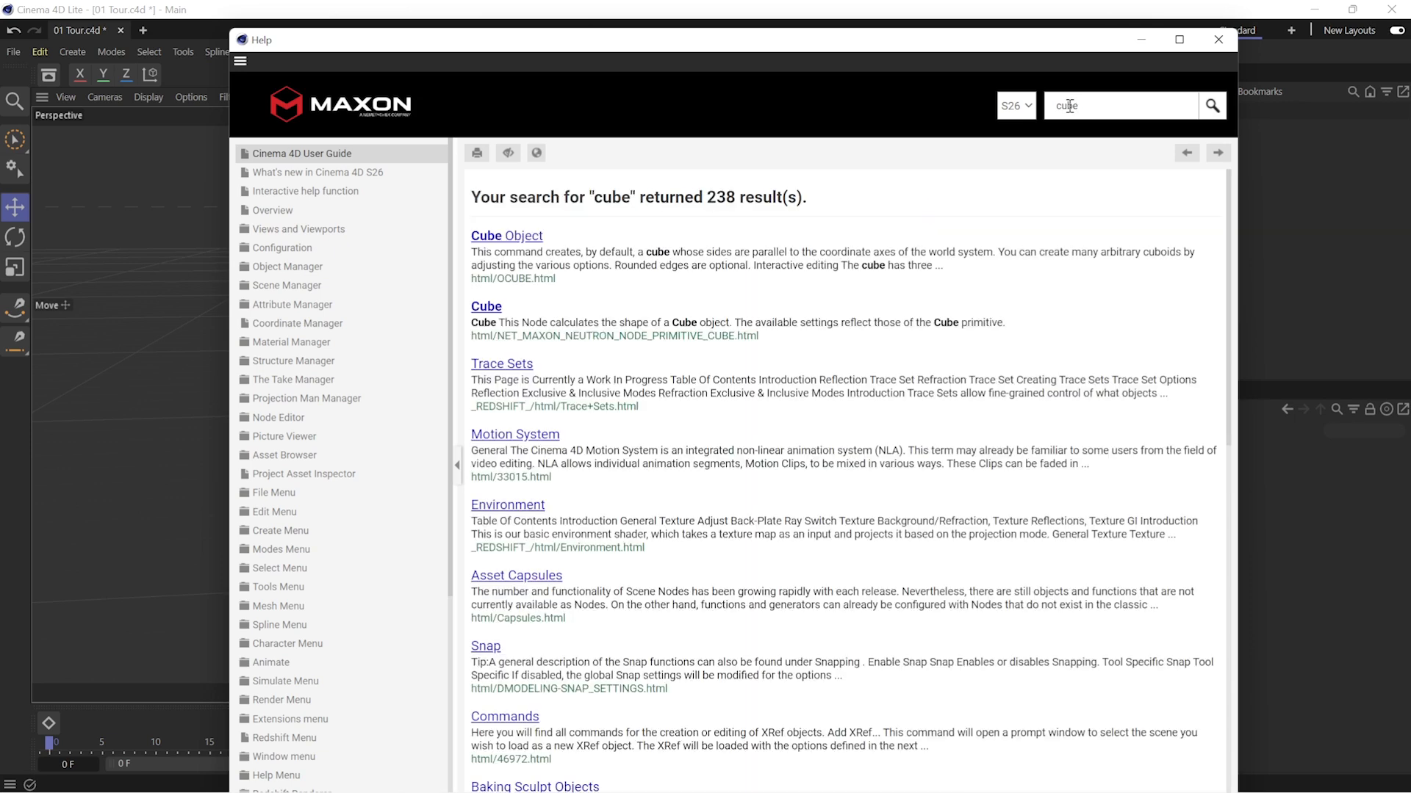
pyautogui.click(501, 238)
pyautogui.moveTo(1232, 247); pyautogui.dragTo(1207, 219)
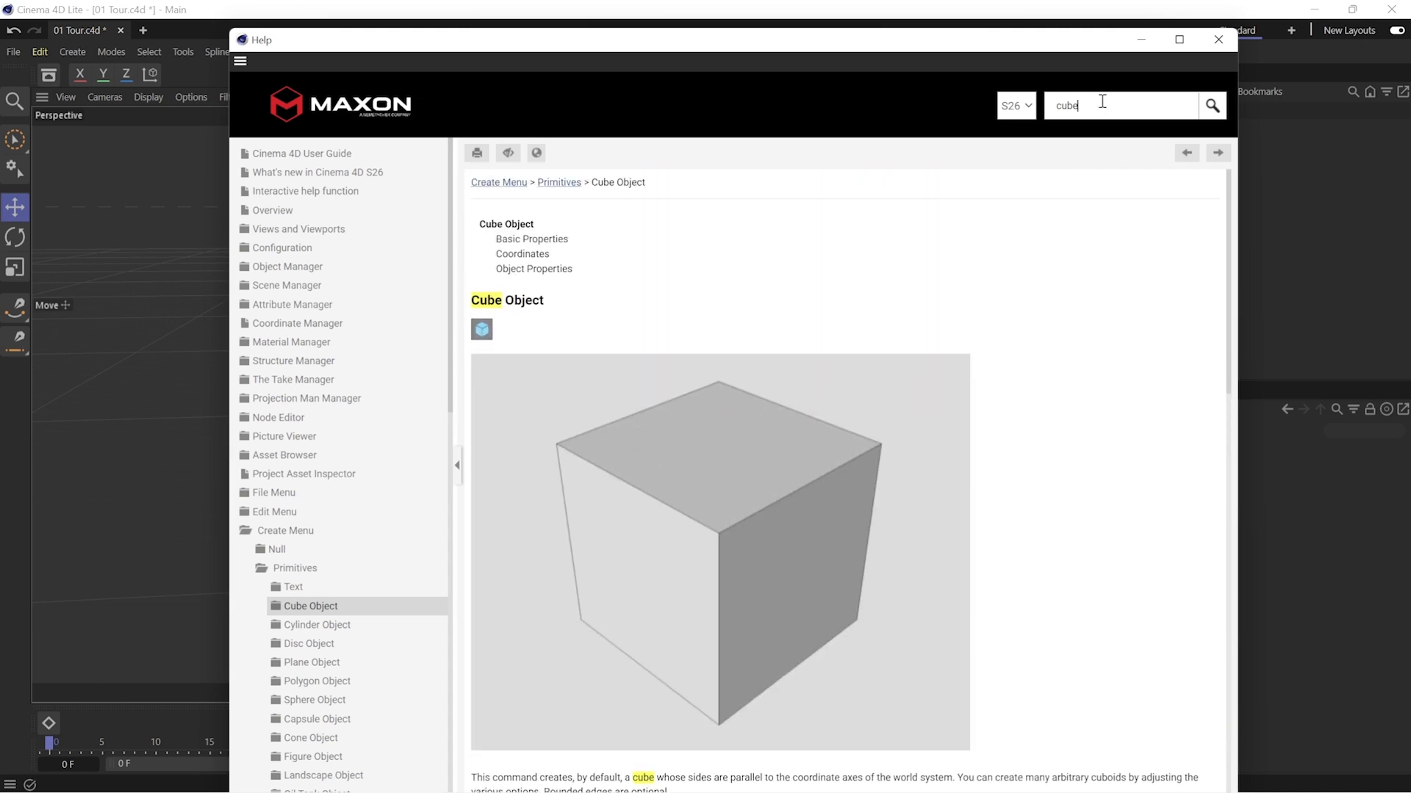
# - Search the user guide for "fracture" and read the description on the Fracture Object page
pyautogui.press('BackSpace')
pyautogui.press('BackSpace')
pyautogui.press('BackSpace')
pyautogui.press('BackSpace')
pyautogui.write('fr')
pyautogui.press('Return')
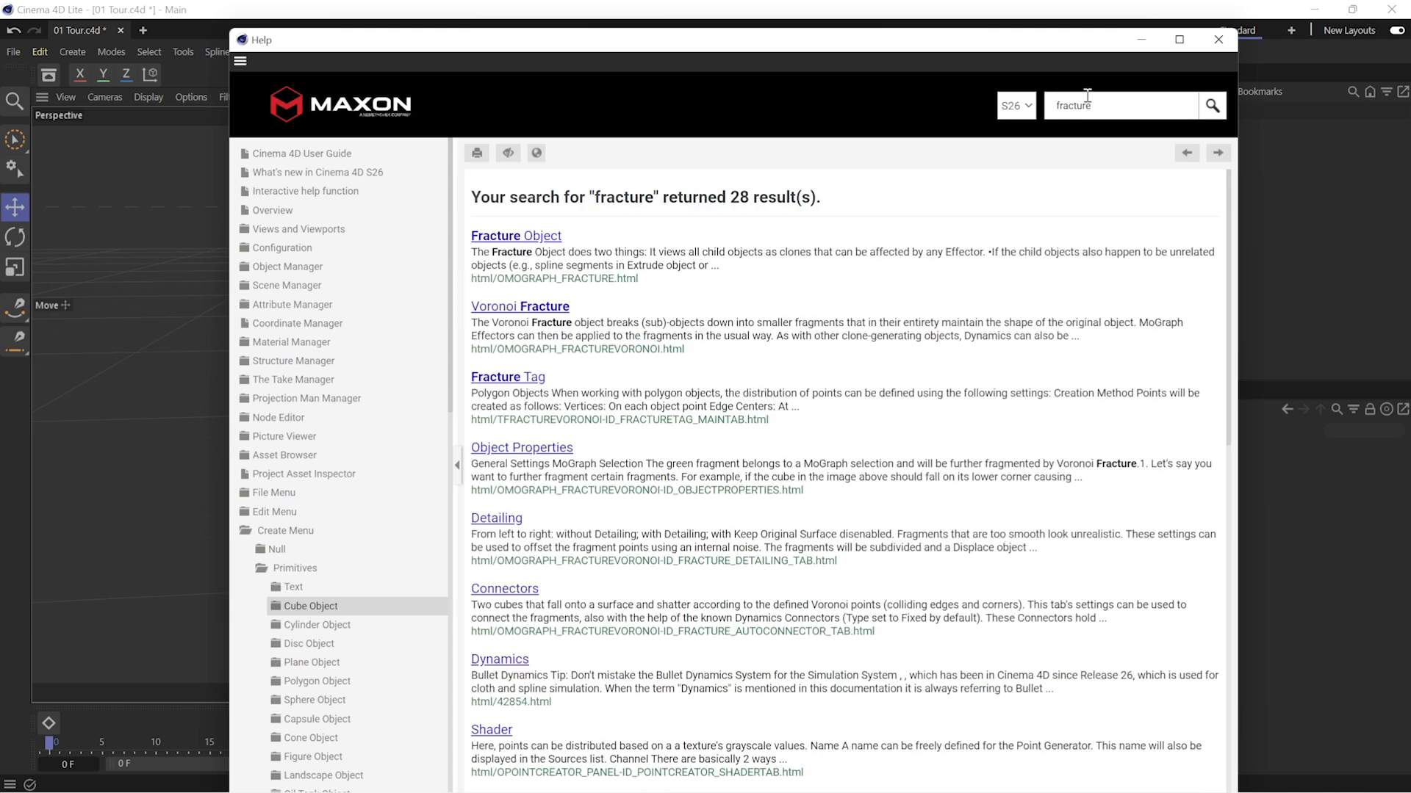
pyautogui.click(517, 237)
pyautogui.tripleClick(665, 438)
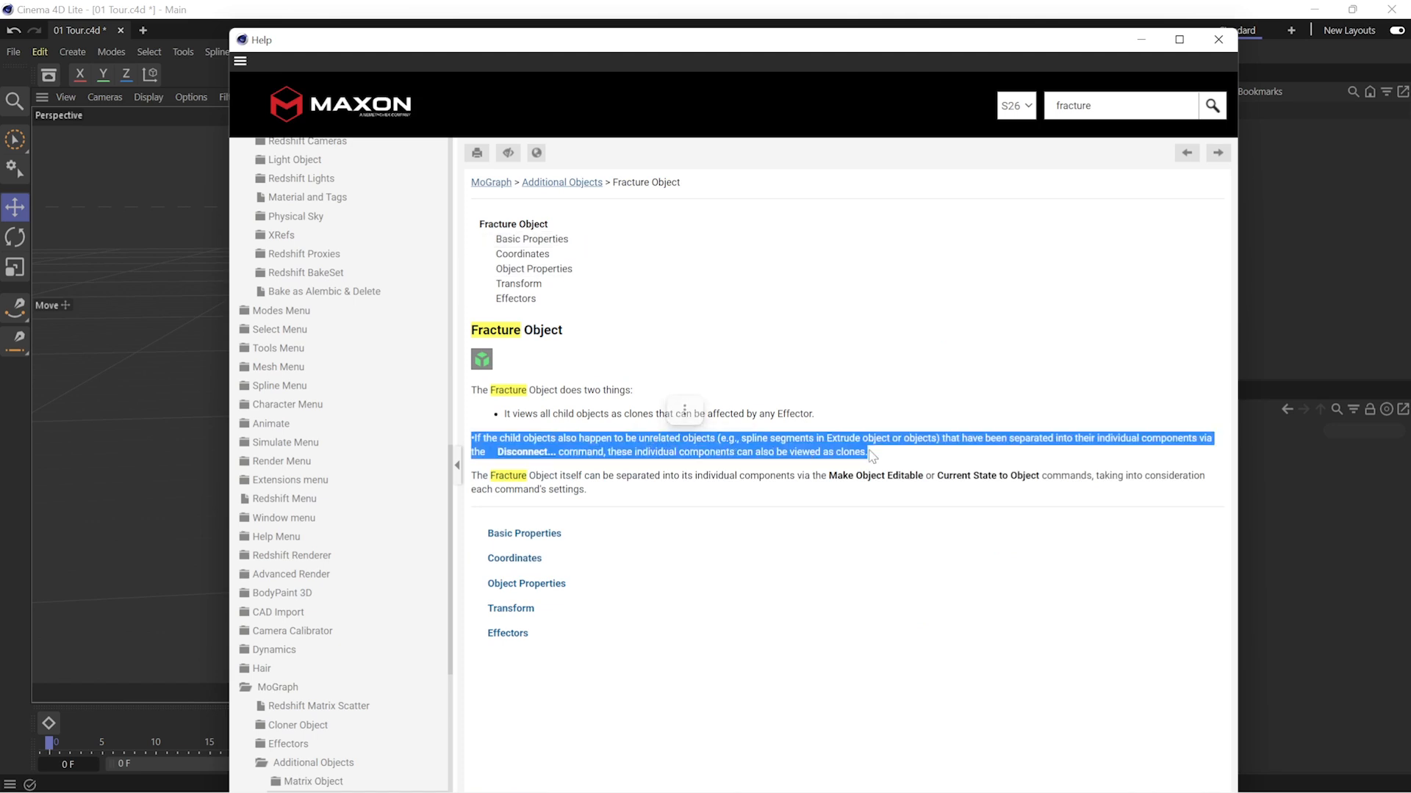
pyautogui.click(888, 461)
pyautogui.tripleClick(766, 414)
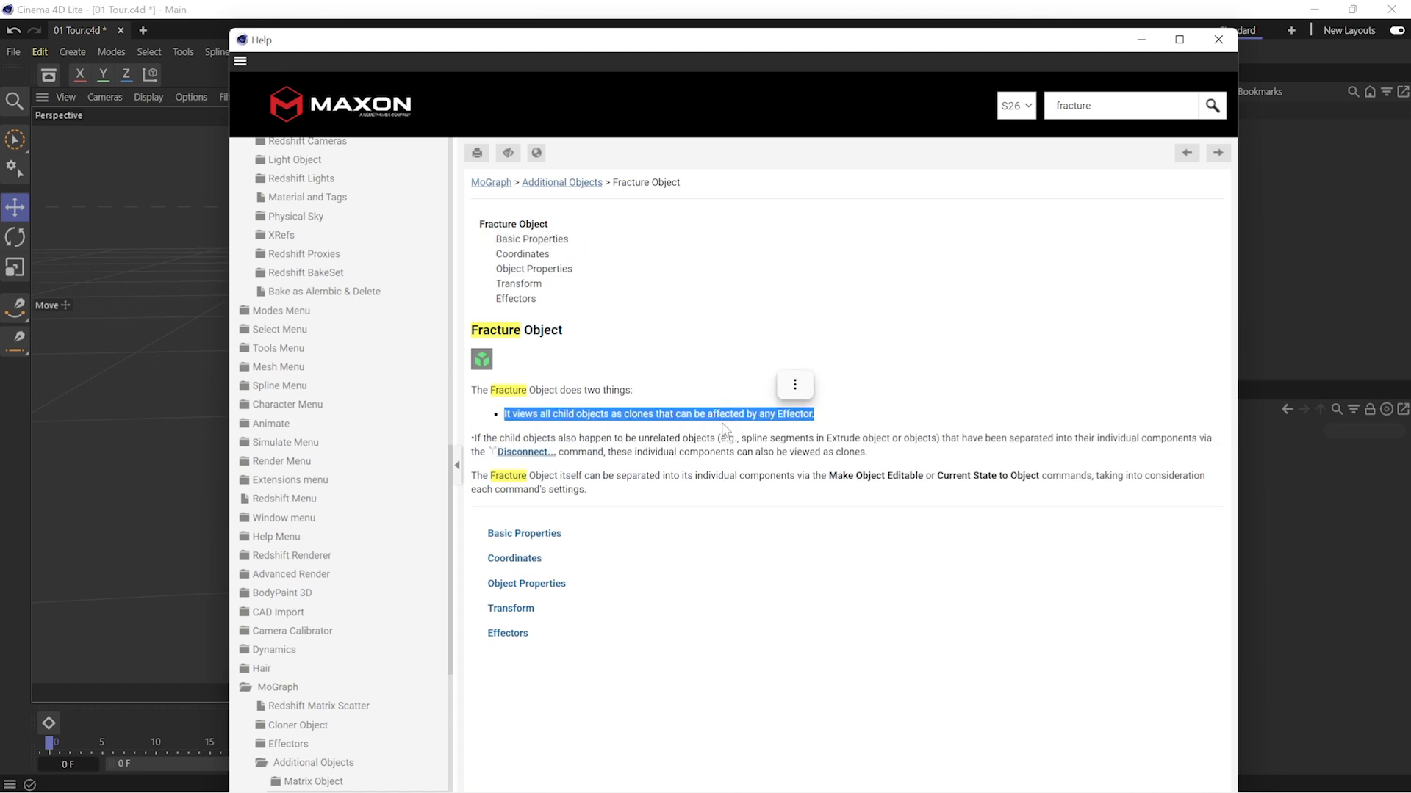
pyautogui.click(899, 399)
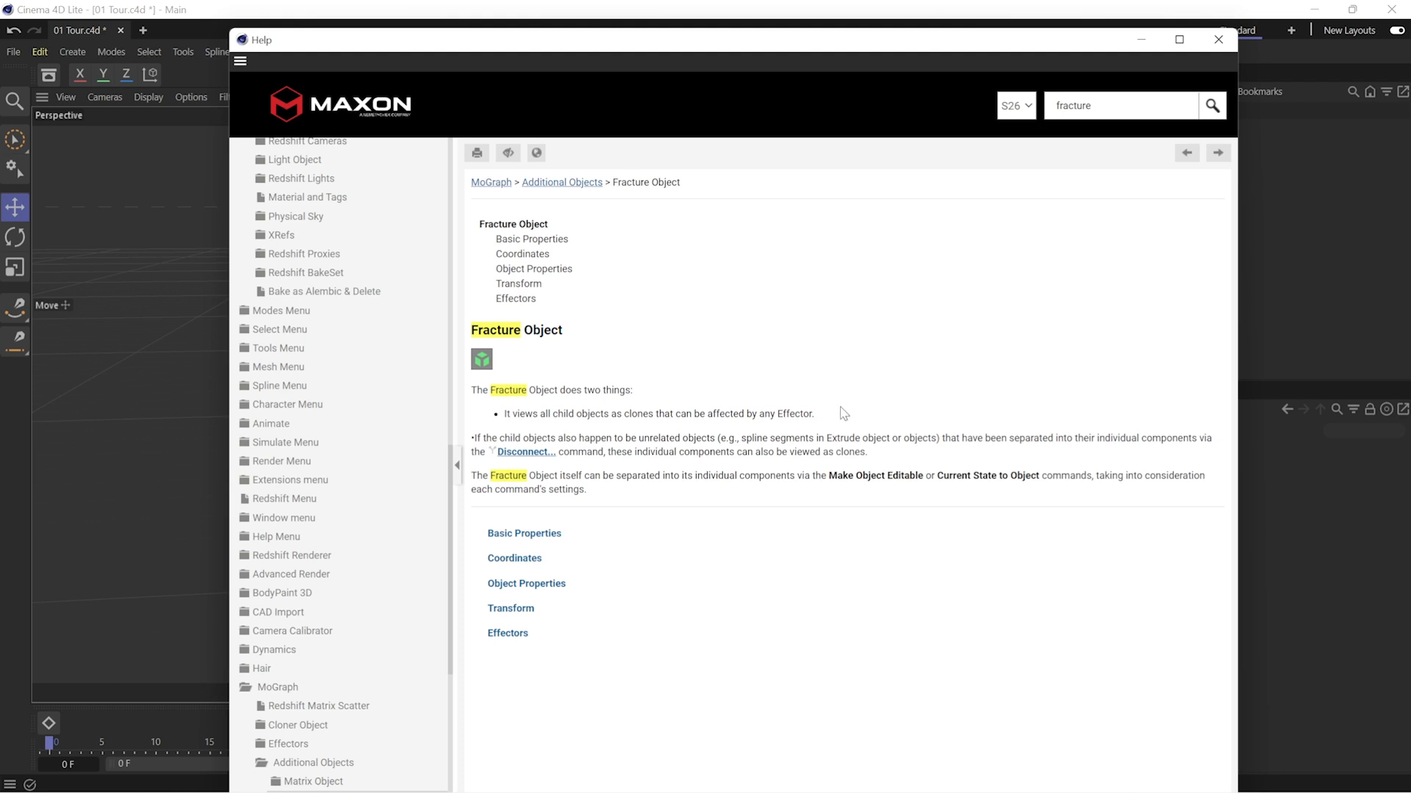
# - Read the Effectors section of the Fracture Object documentation and close the help window
pyautogui.click(507, 636)
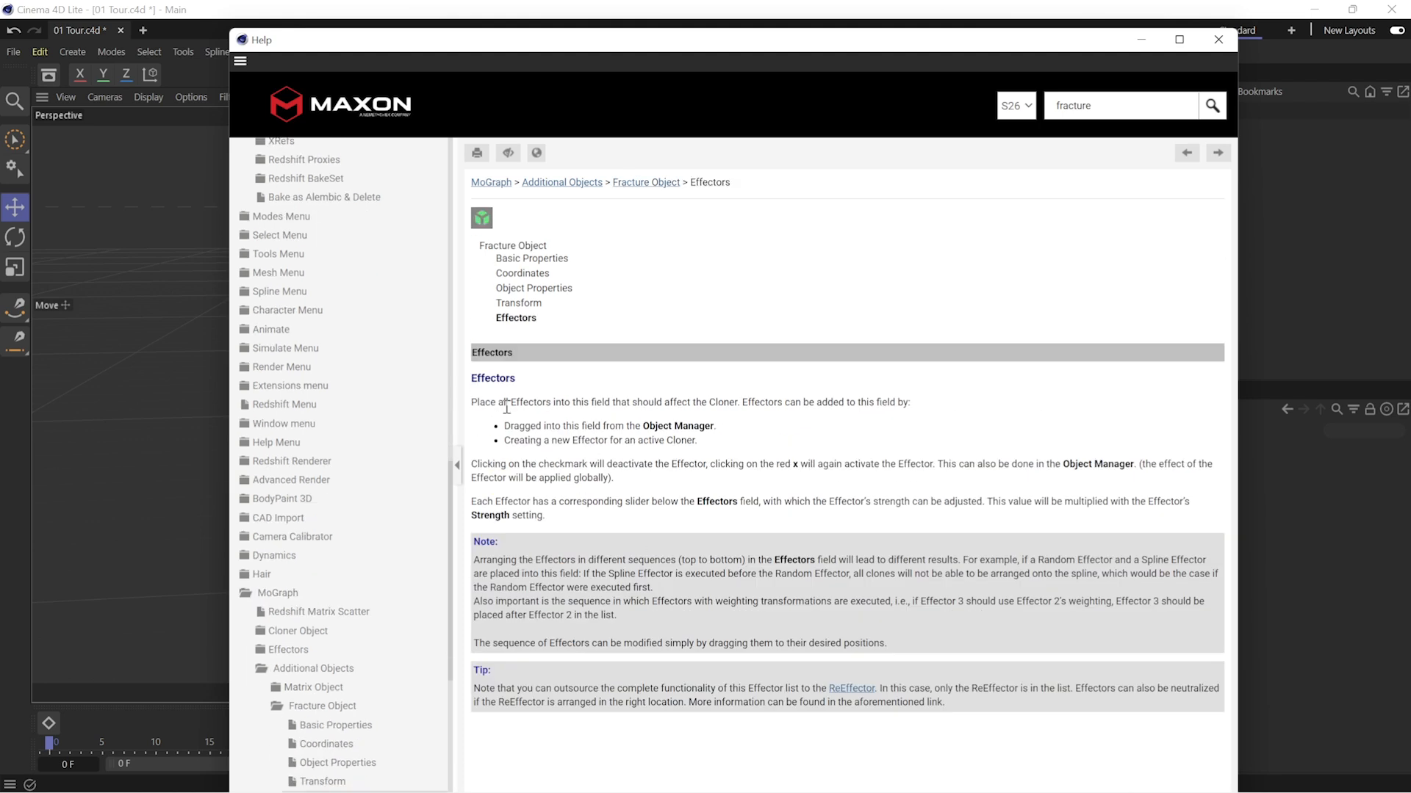
pyautogui.moveTo(491, 402); pyautogui.dragTo(734, 443)
pyautogui.click(826, 458)
pyautogui.click(1218, 39)
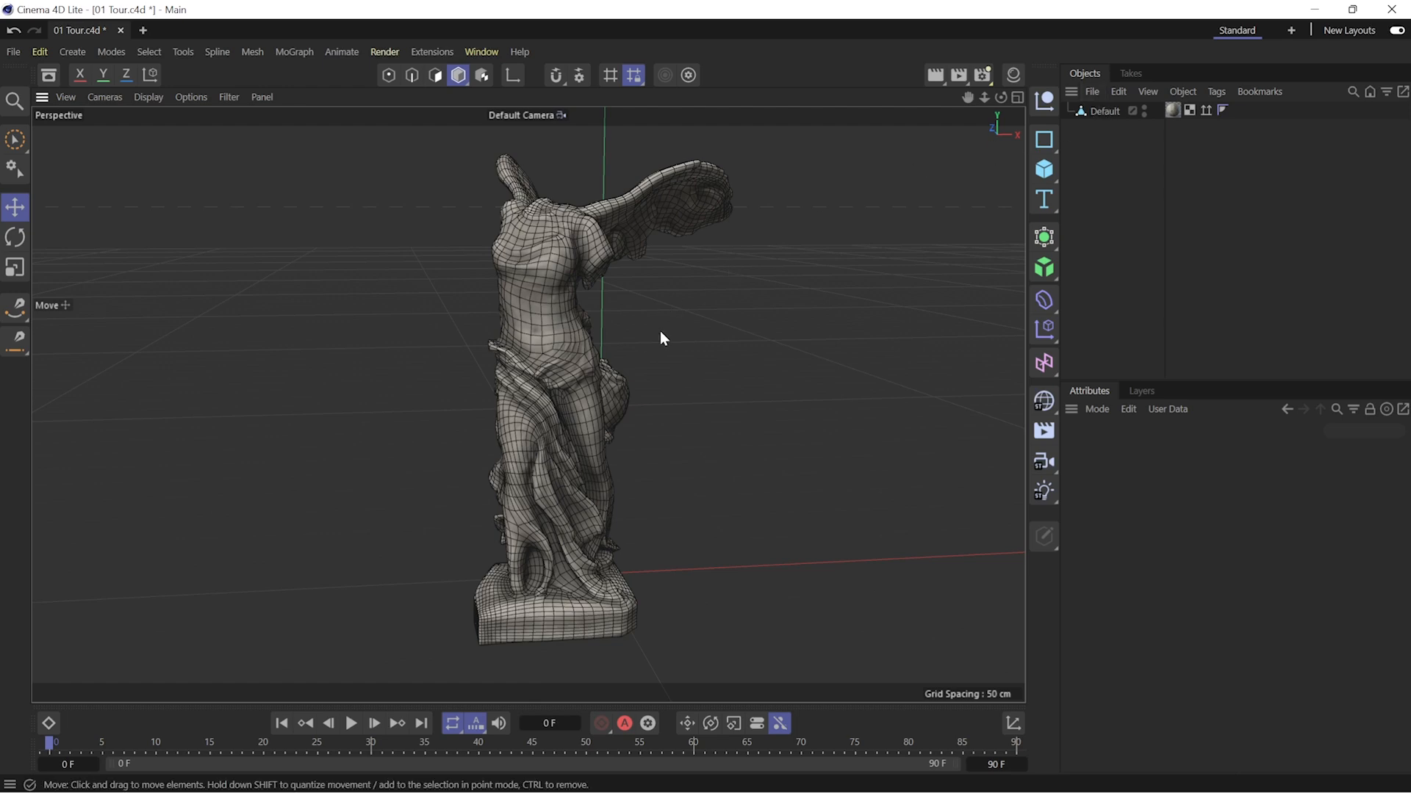
# - Select the statue and try moving a single point on its torso along one axis in point mode
pyautogui.click(604, 328)
pyautogui.moveTo(523, 313)
pyautogui.keyDown('alt'); pyautogui.mouseDown()
pyautogui.moveTo(550, 302)
pyautogui.moveTo(516, 329)
pyautogui.mouseUp(); pyautogui.keyUp('alt')
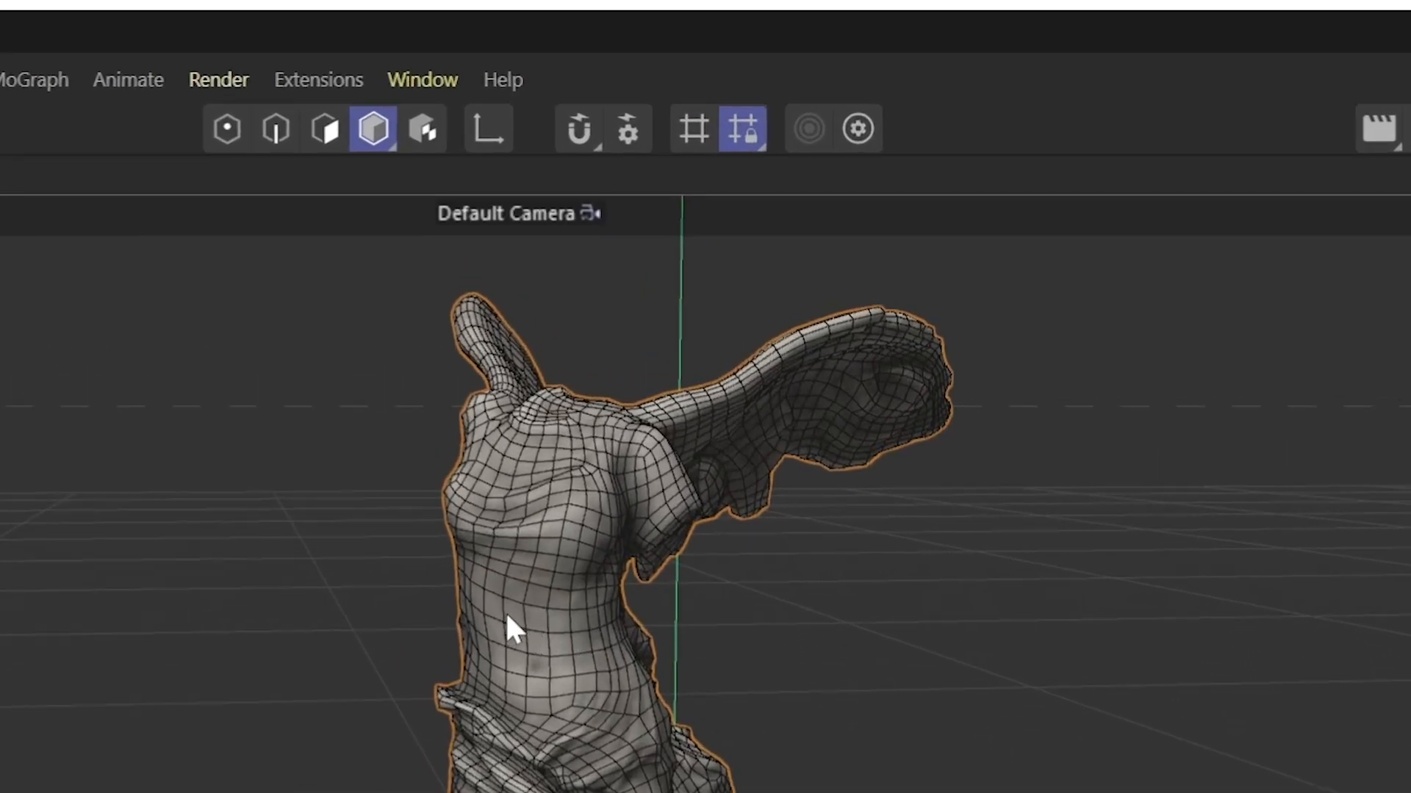
pyautogui.keyDown('alt'); pyautogui.moveTo(491, 654); pyautogui.dragTo(664, 674); pyautogui.keyUp('alt')
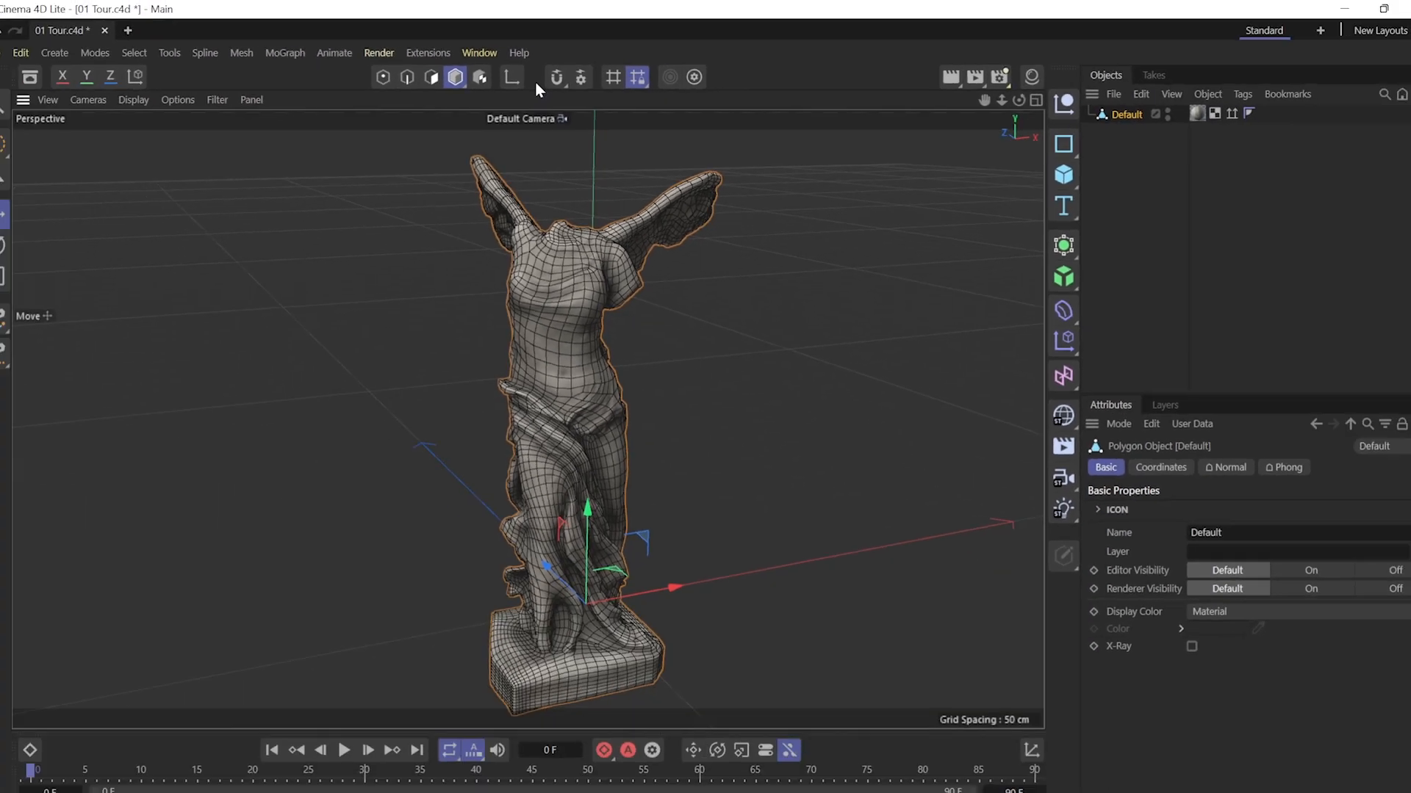
pyautogui.click(389, 75)
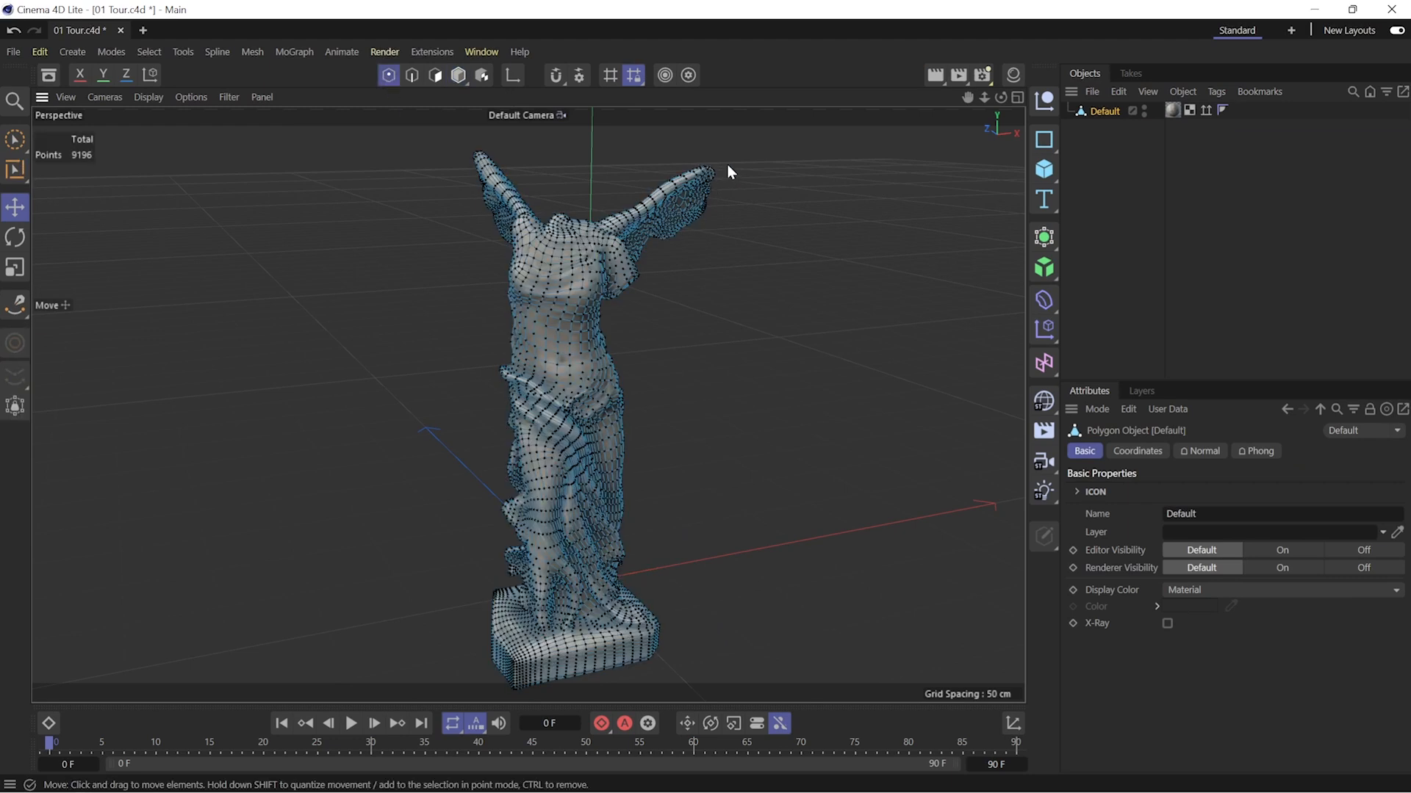
pyautogui.click(527, 333)
pyautogui.moveTo(582, 323); pyautogui.dragTo(550, 328)
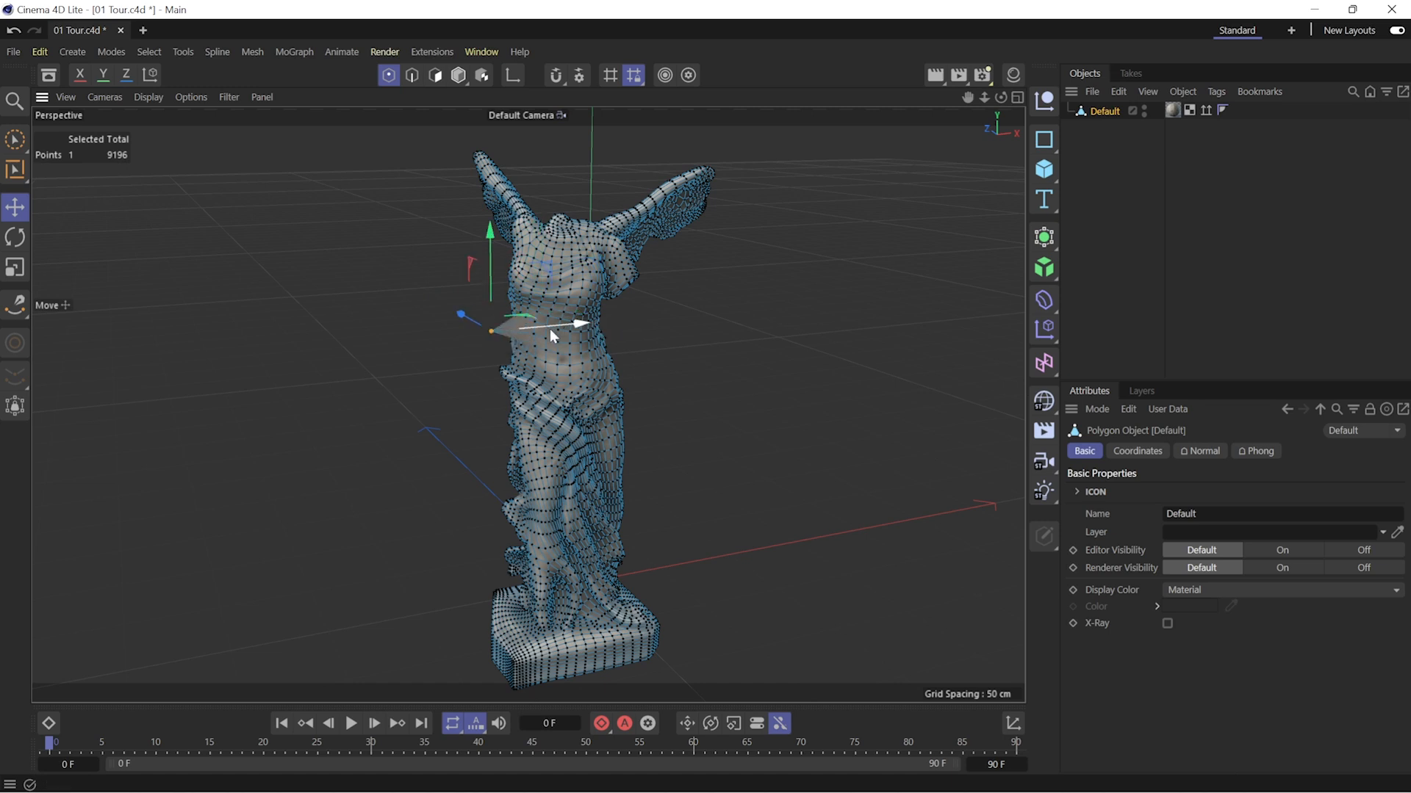
# - Switch to edge mode, try moving an edge on the statue's torso and undo the move
pyautogui.click(413, 75)
pyautogui.click(558, 345)
pyautogui.moveTo(609, 383); pyautogui.dragTo(664, 410)
pyautogui.hotkey('ctrl', 'z')
# - Switch to polygon mode and select individual polygons on the statue's torso
pyautogui.click(435, 75)
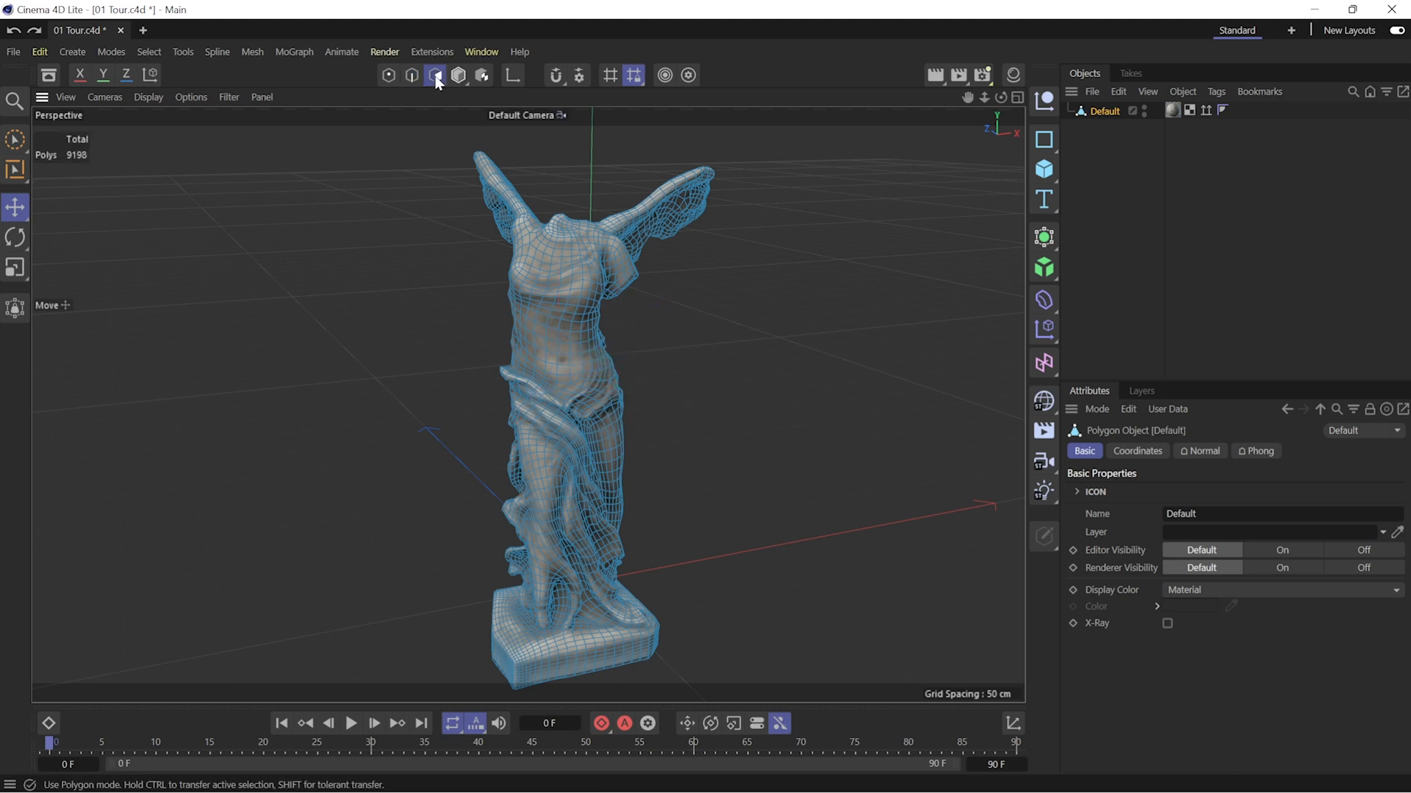
pyautogui.click(537, 342)
pyautogui.click(565, 370)
pyautogui.click(589, 338)
pyautogui.click(522, 330)
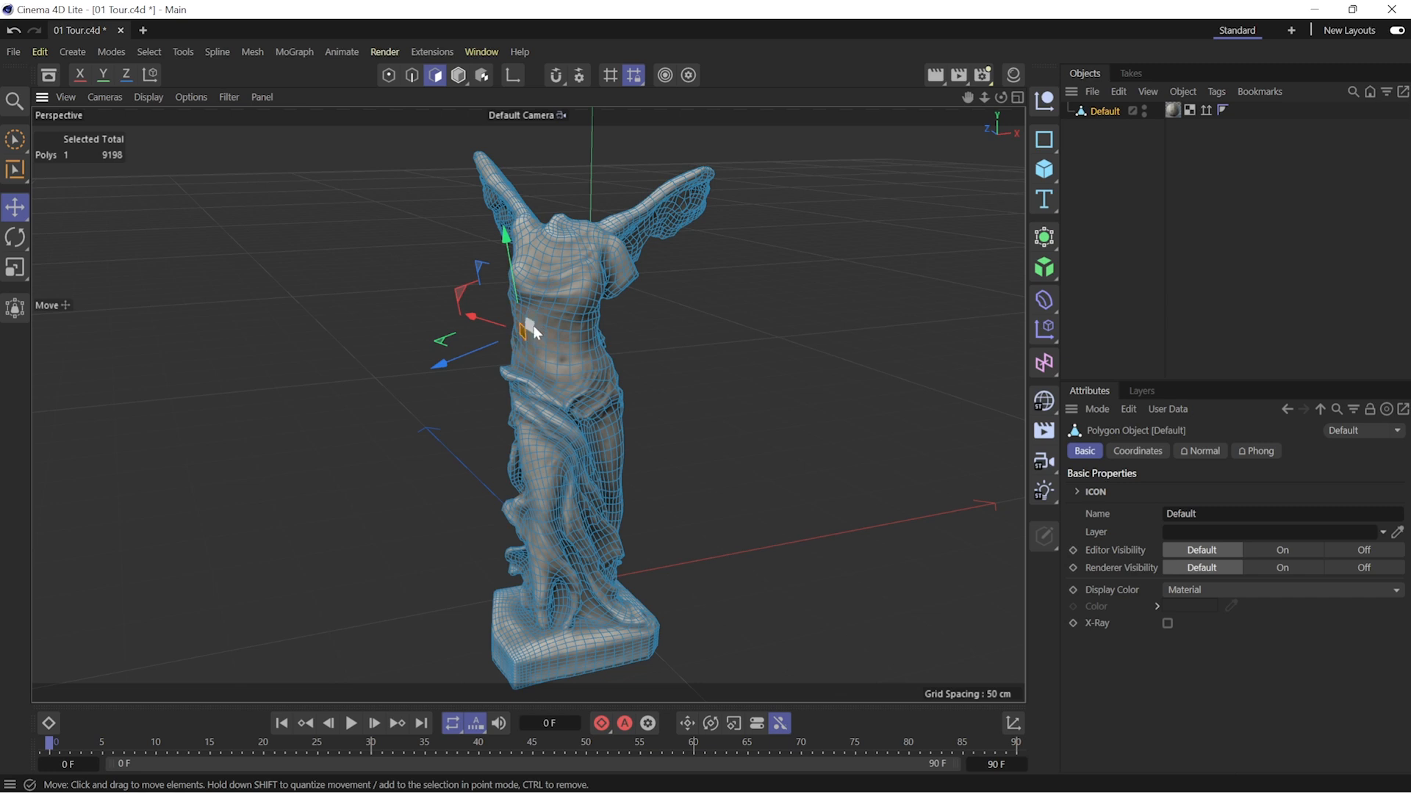
# - Raise the statue's axis to its waist in model mode, and try rotating the statue about this pivot before undoing the rotation
pyautogui.click(482, 75)
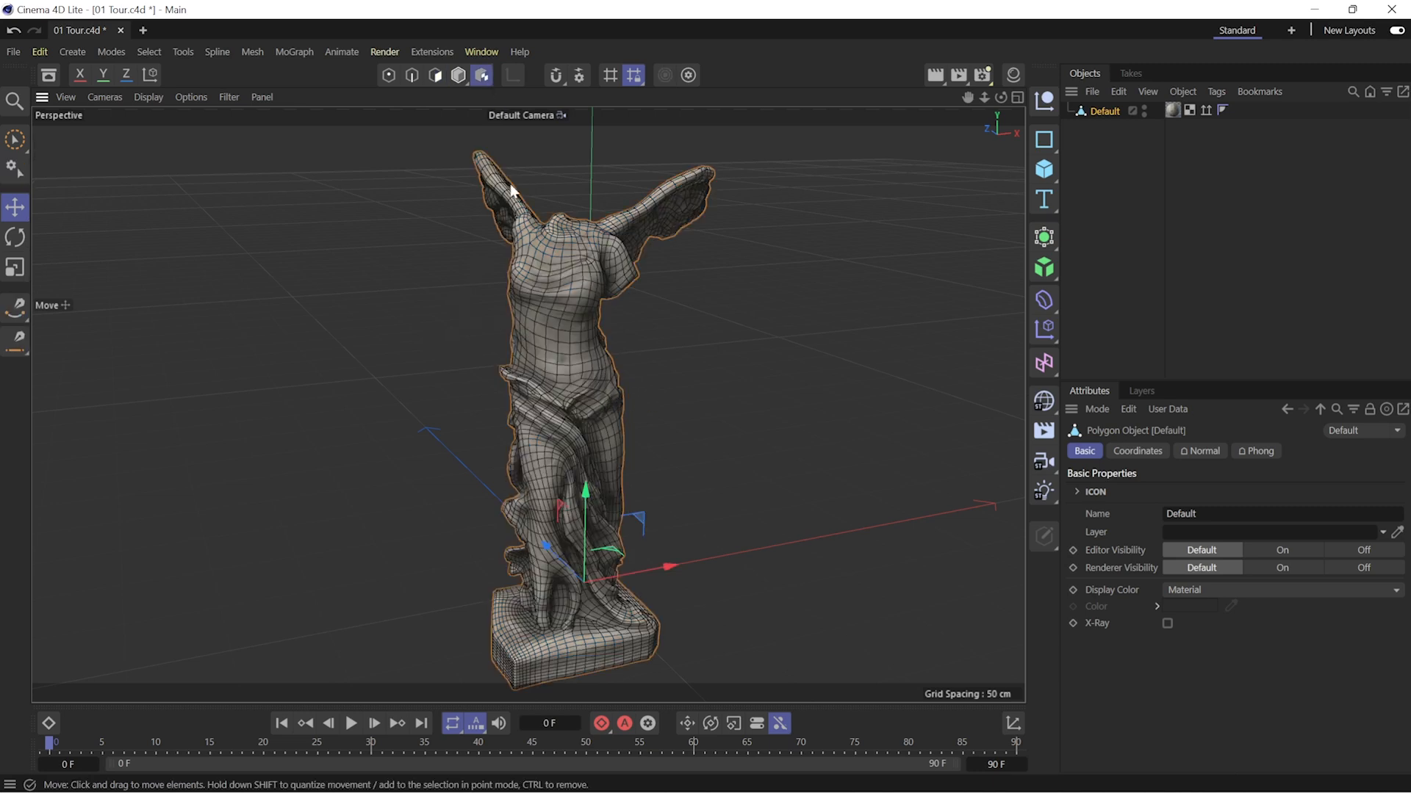
pyautogui.click(458, 75)
pyautogui.click(513, 74)
pyautogui.moveTo(582, 488); pyautogui.dragTo(565, 285)
pyautogui.press('r')
pyautogui.moveTo(495, 378); pyautogui.dragTo(535, 368)
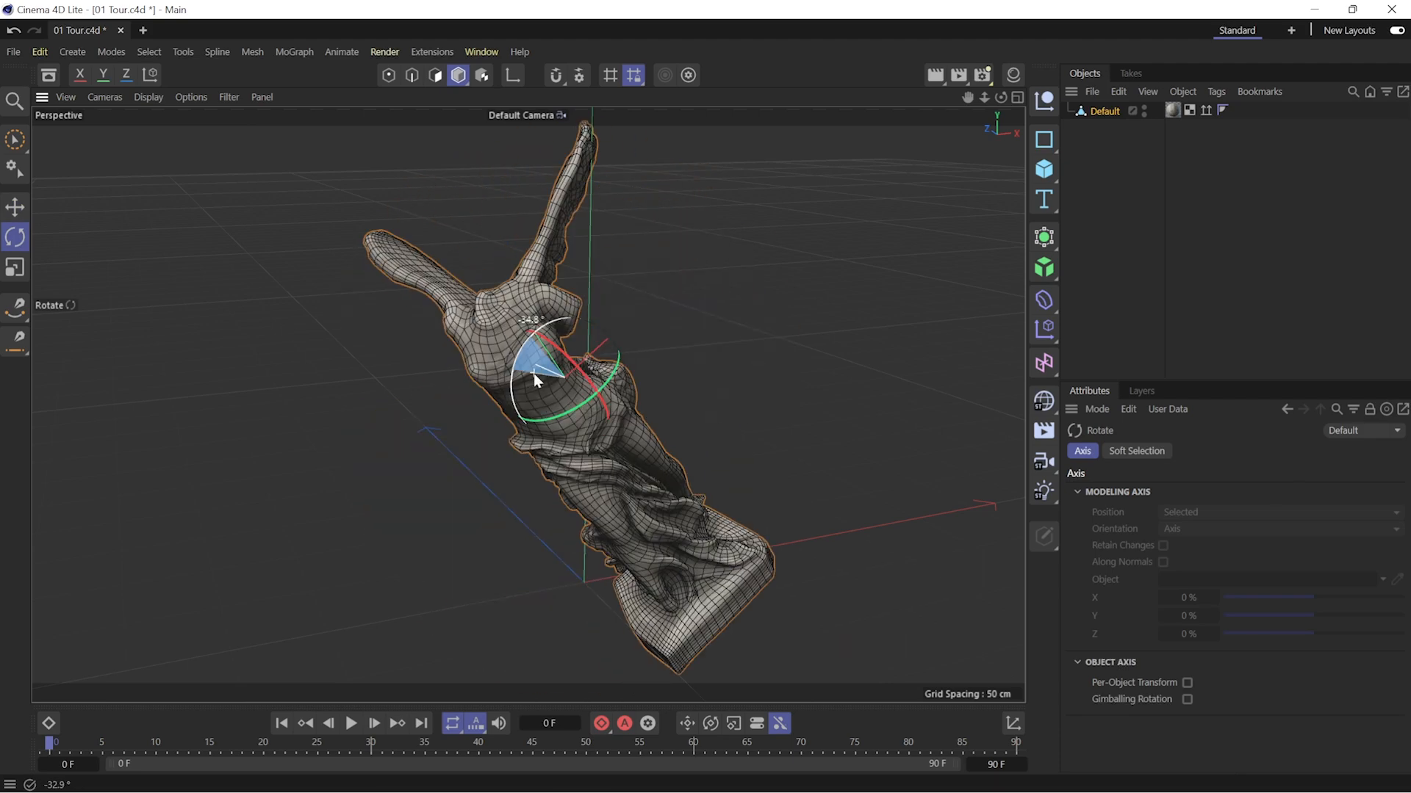
pyautogui.hotkey('ctrl', 'z')
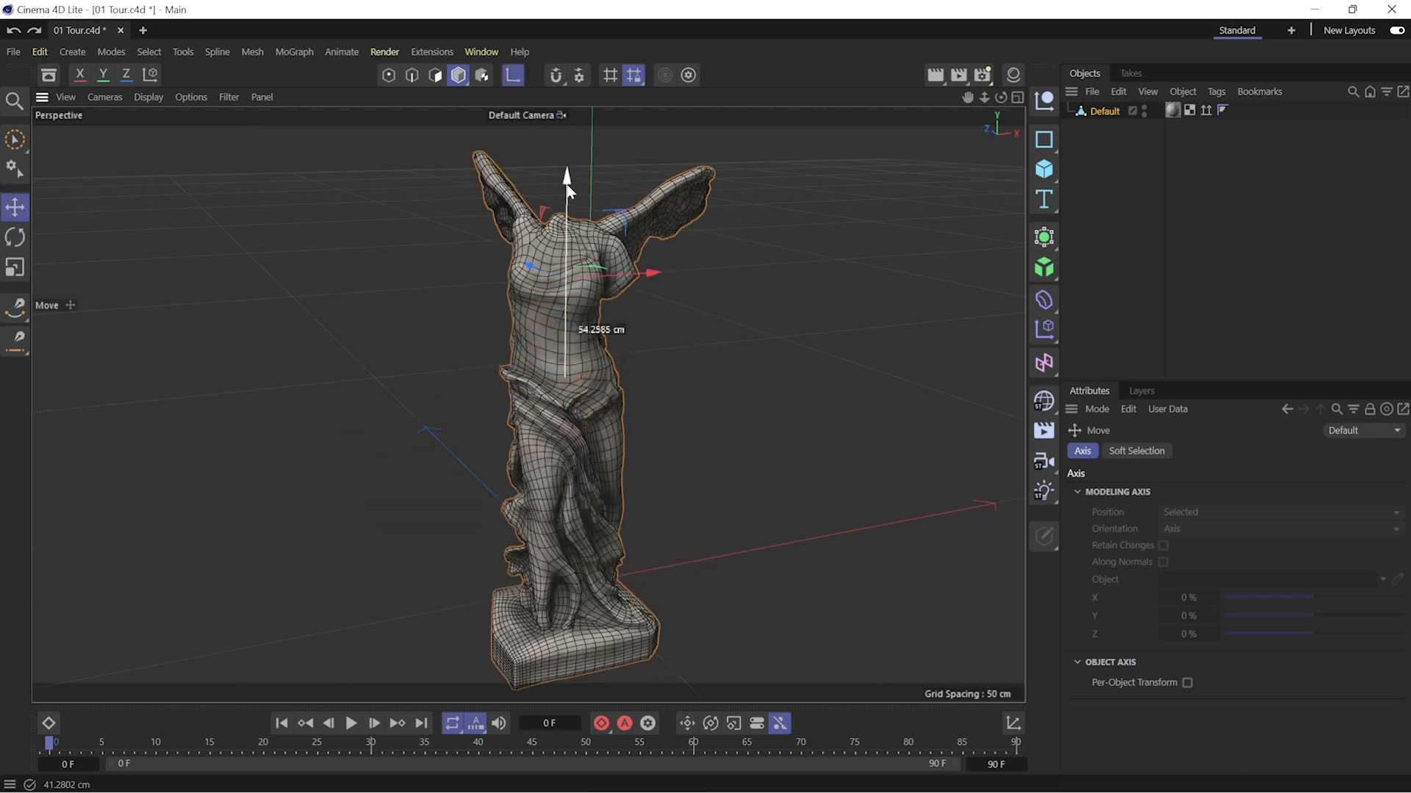
# - Try repositioning the statue's axis further with axis editing, undo the changes and return to the Move tool
pyautogui.press('l')
pyautogui.moveTo(534, 198); pyautogui.dragTo(587, 187)
pyautogui.hotkey('ctrl', 'z')
pyautogui.hotkey('ctrl', 'z')
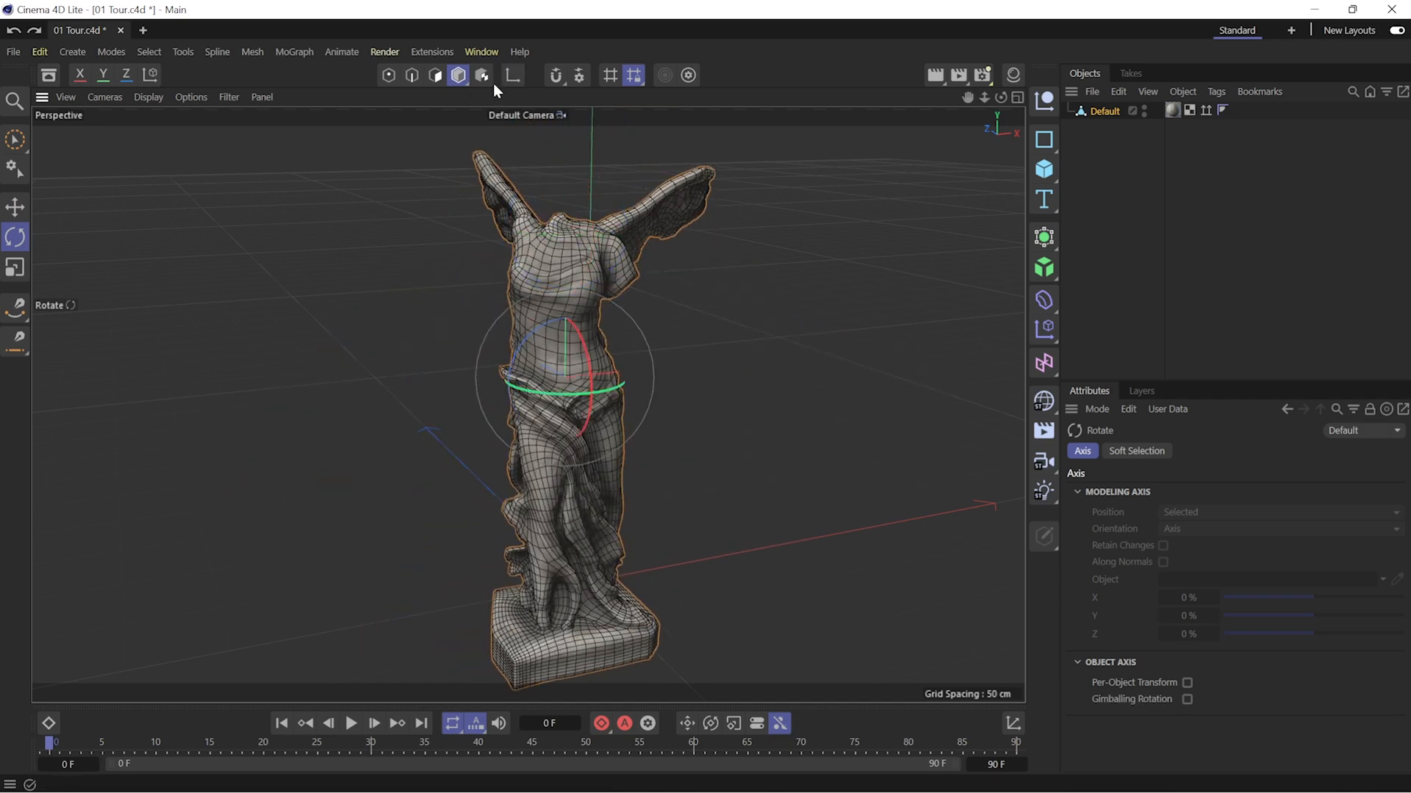
pyautogui.press('e')
pyautogui.click(594, 395)
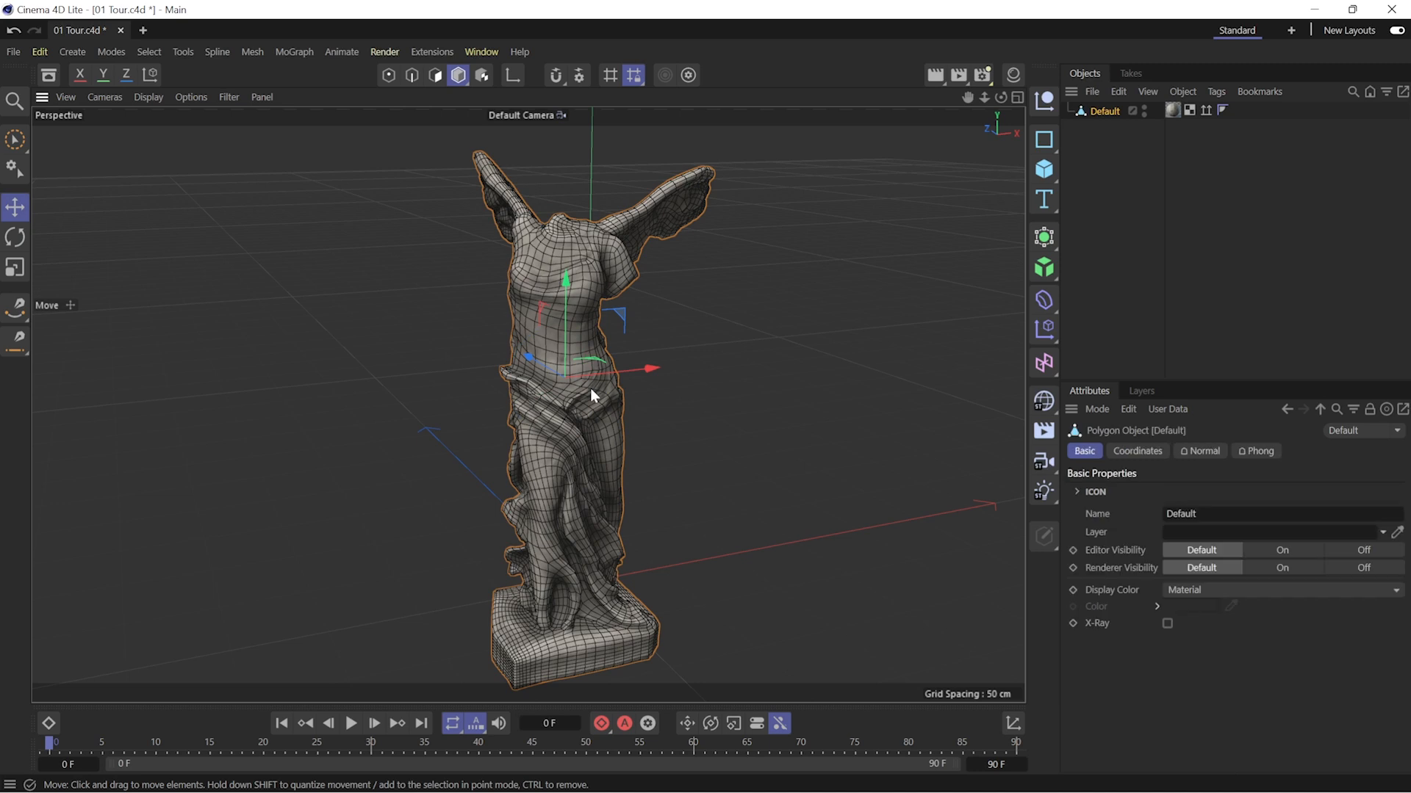
# - Enable snapping with the Grid/Workplane option and try moving the statue along its X axis
pyautogui.click(556, 74)
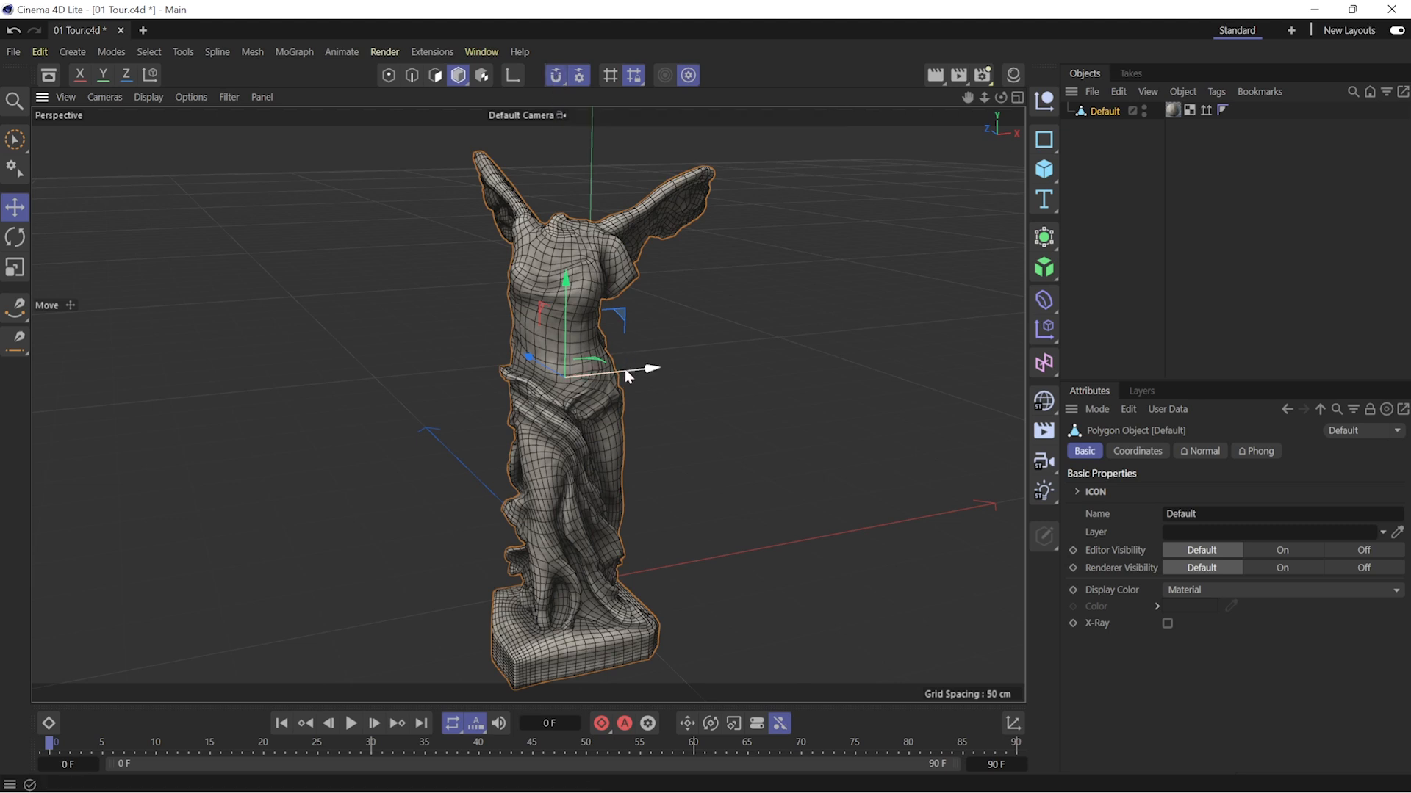
pyautogui.moveTo(625, 369)
pyautogui.mouseDown()
pyautogui.moveTo(811, 354)
pyautogui.moveTo(588, 379)
pyautogui.moveTo(696, 368)
pyautogui.moveTo(611, 373)
pyautogui.moveTo(626, 369)
pyautogui.mouseUp()
pyautogui.click(579, 78)
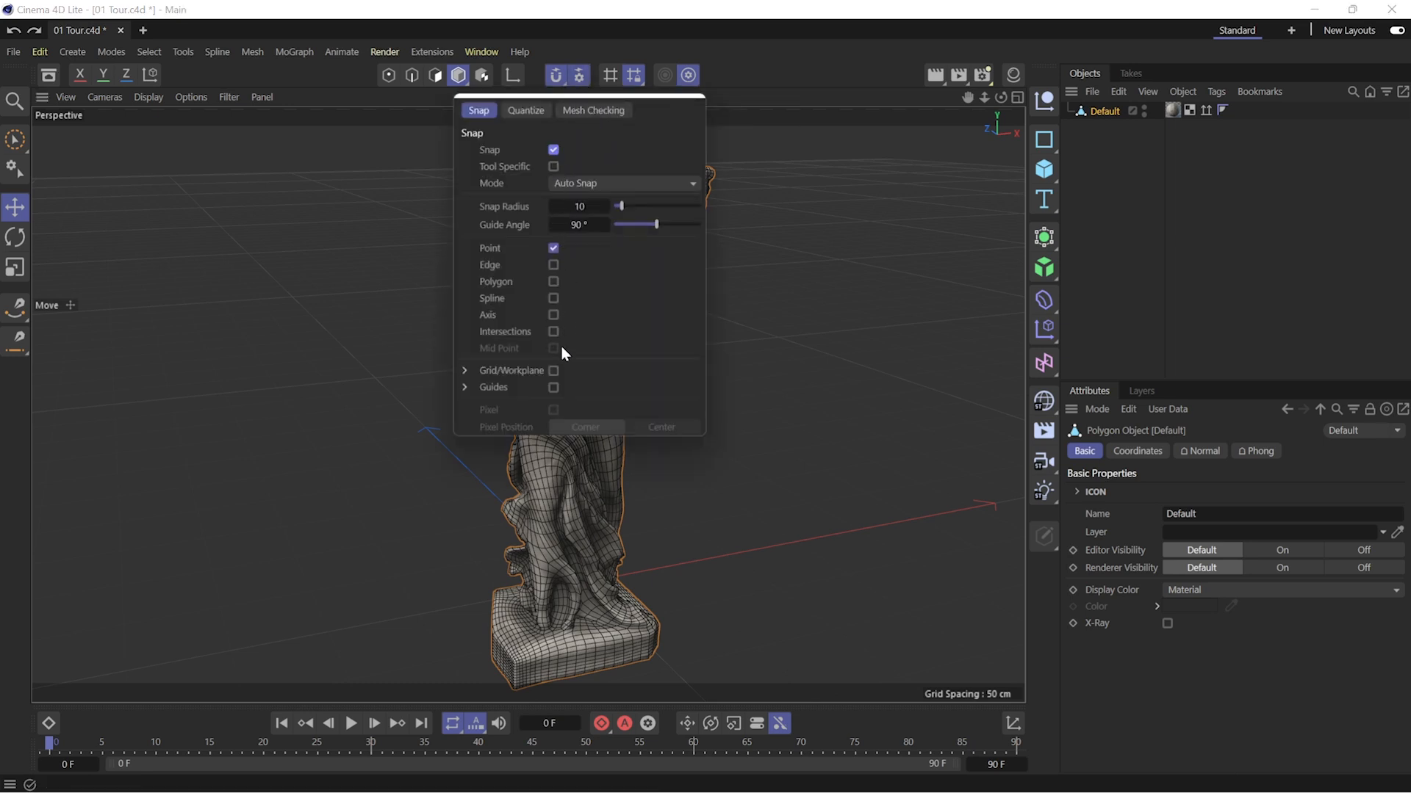
pyautogui.click(554, 371)
pyautogui.click(464, 369)
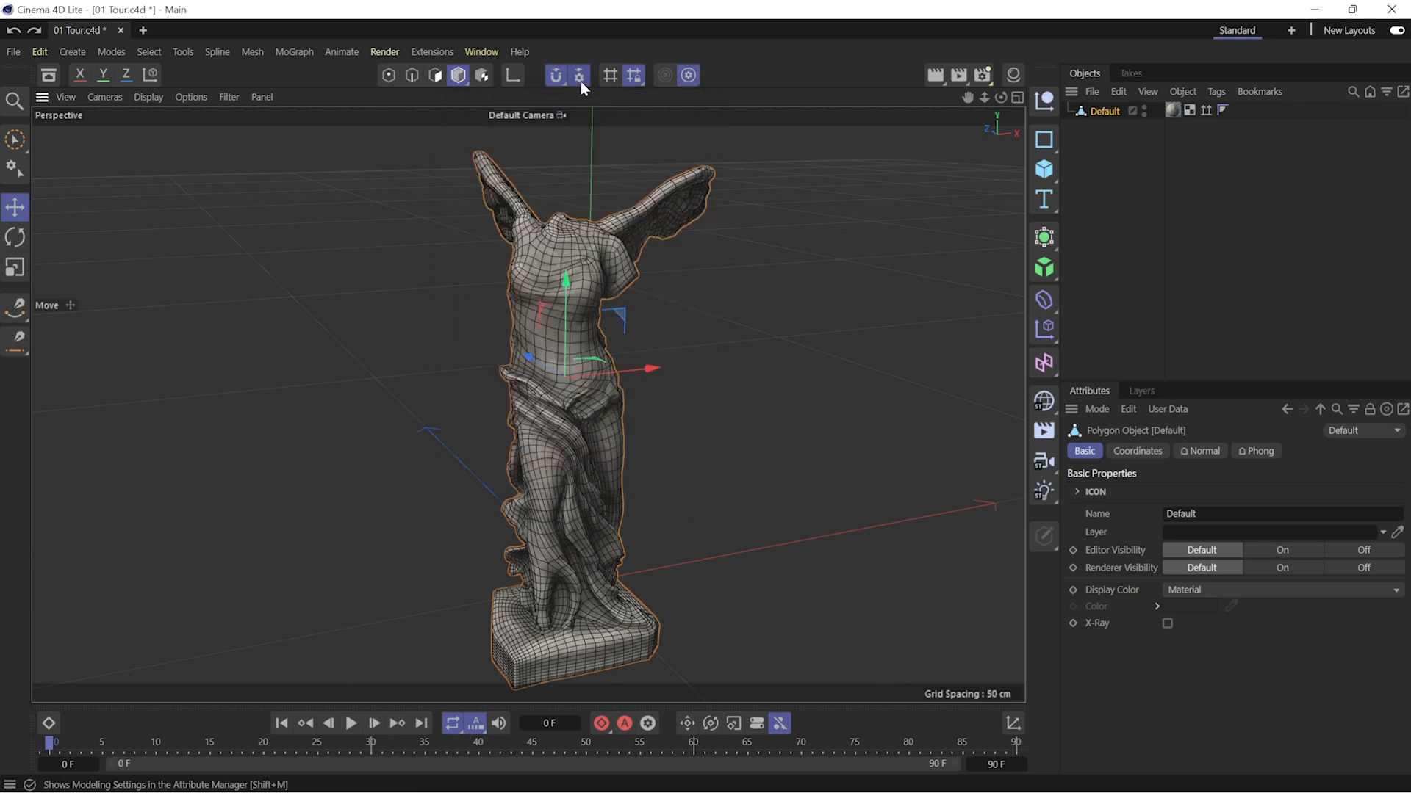
pyautogui.moveTo(667, 364)
pyautogui.mouseDown()
pyautogui.moveTo(912, 360)
pyautogui.moveTo(639, 367)
pyautogui.mouseUp()
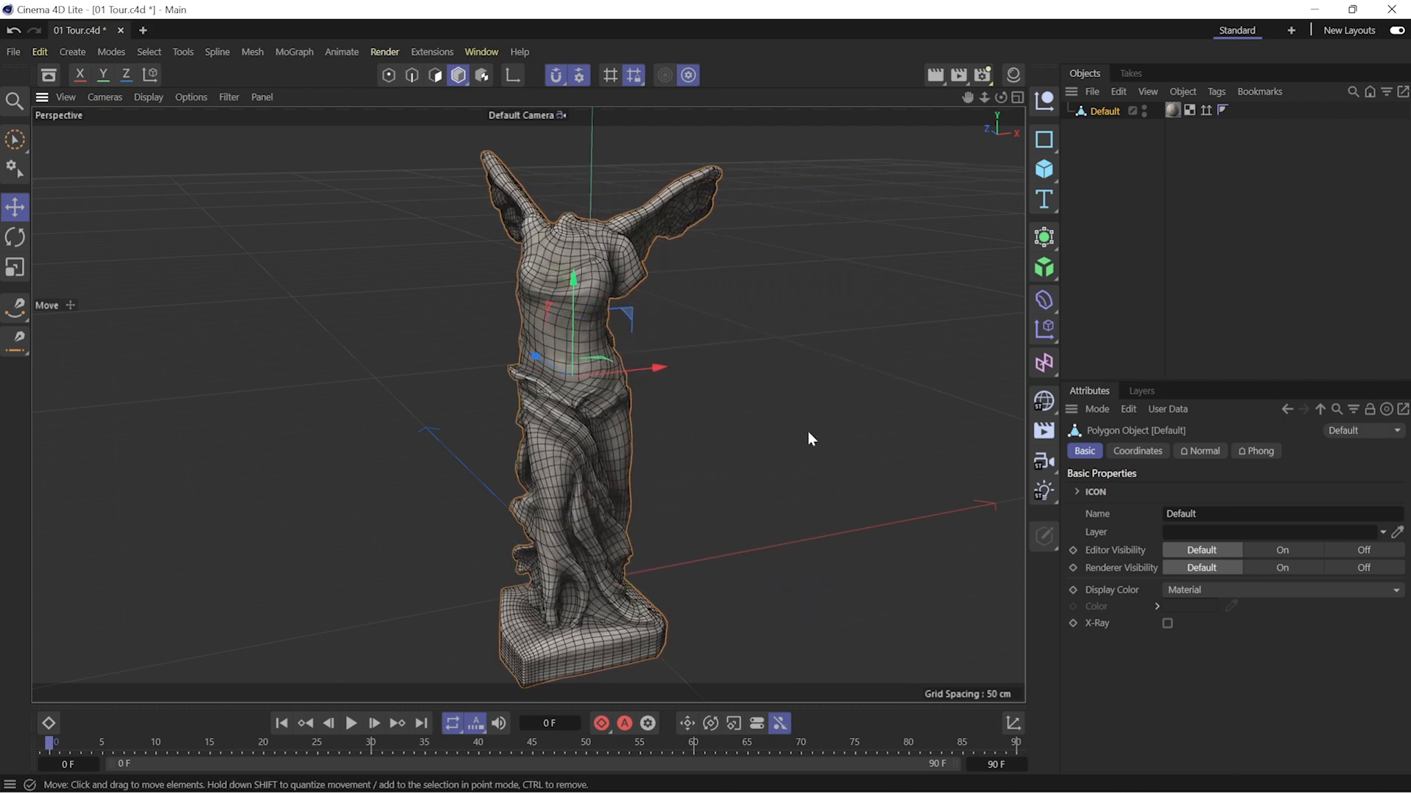
# - Try rotating the statue while switching between the Rotate and Move tools, finishing on the Move tool
pyautogui.press('r')
pyautogui.moveTo(558, 389); pyautogui.dragTo(585, 430)
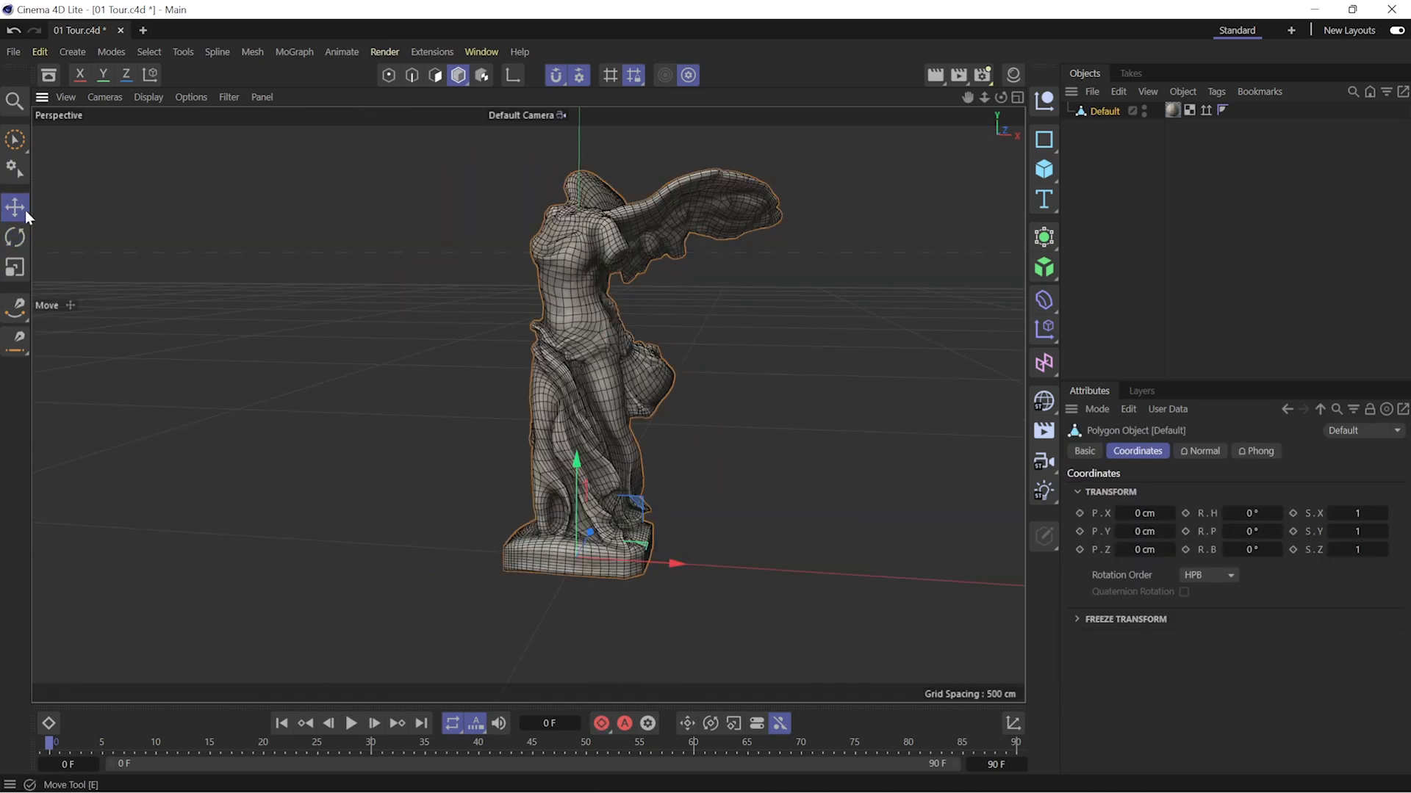
pyautogui.click(22, 210)
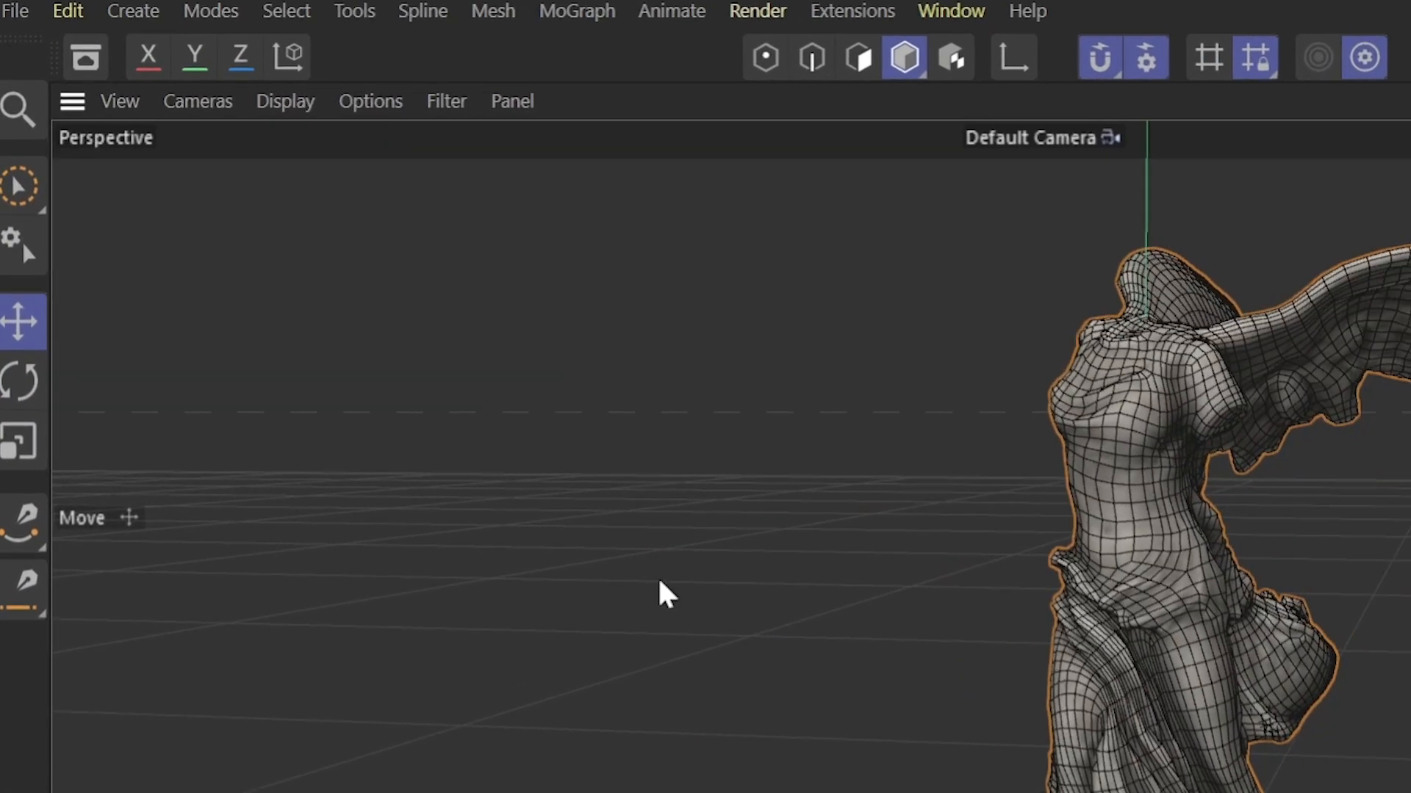
pyautogui.press('r')
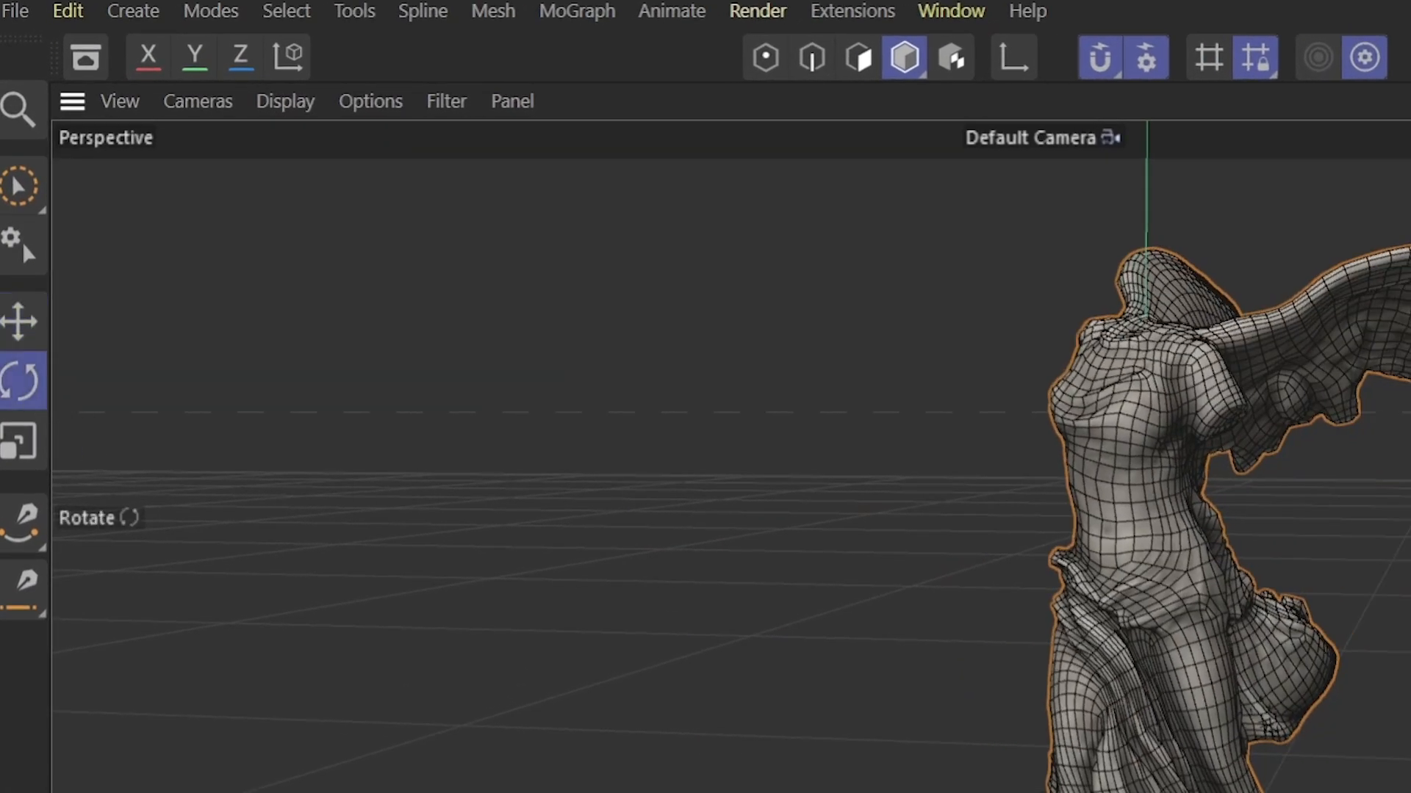
pyautogui.moveTo(661, 592); pyautogui.dragTo(705, 587)
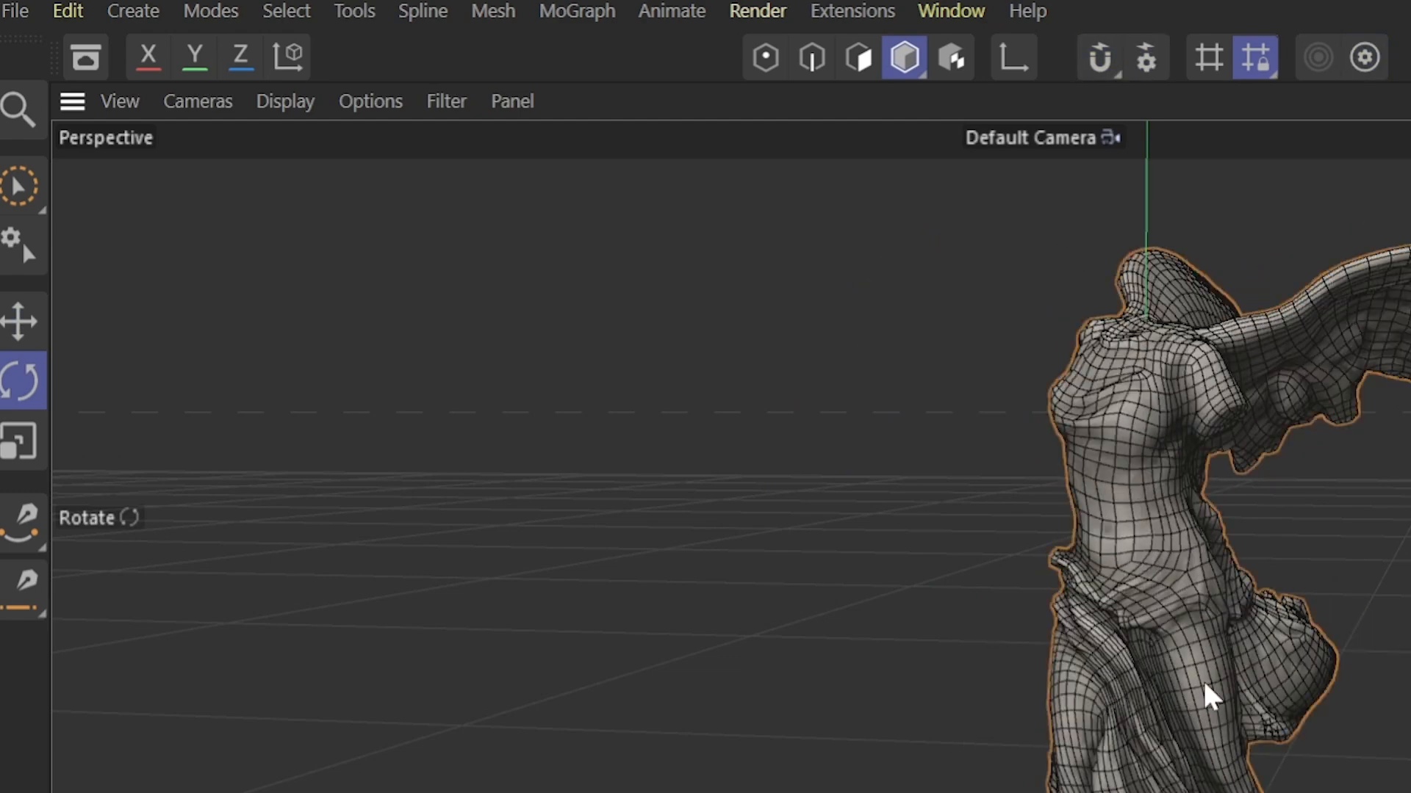
pyautogui.press('e')
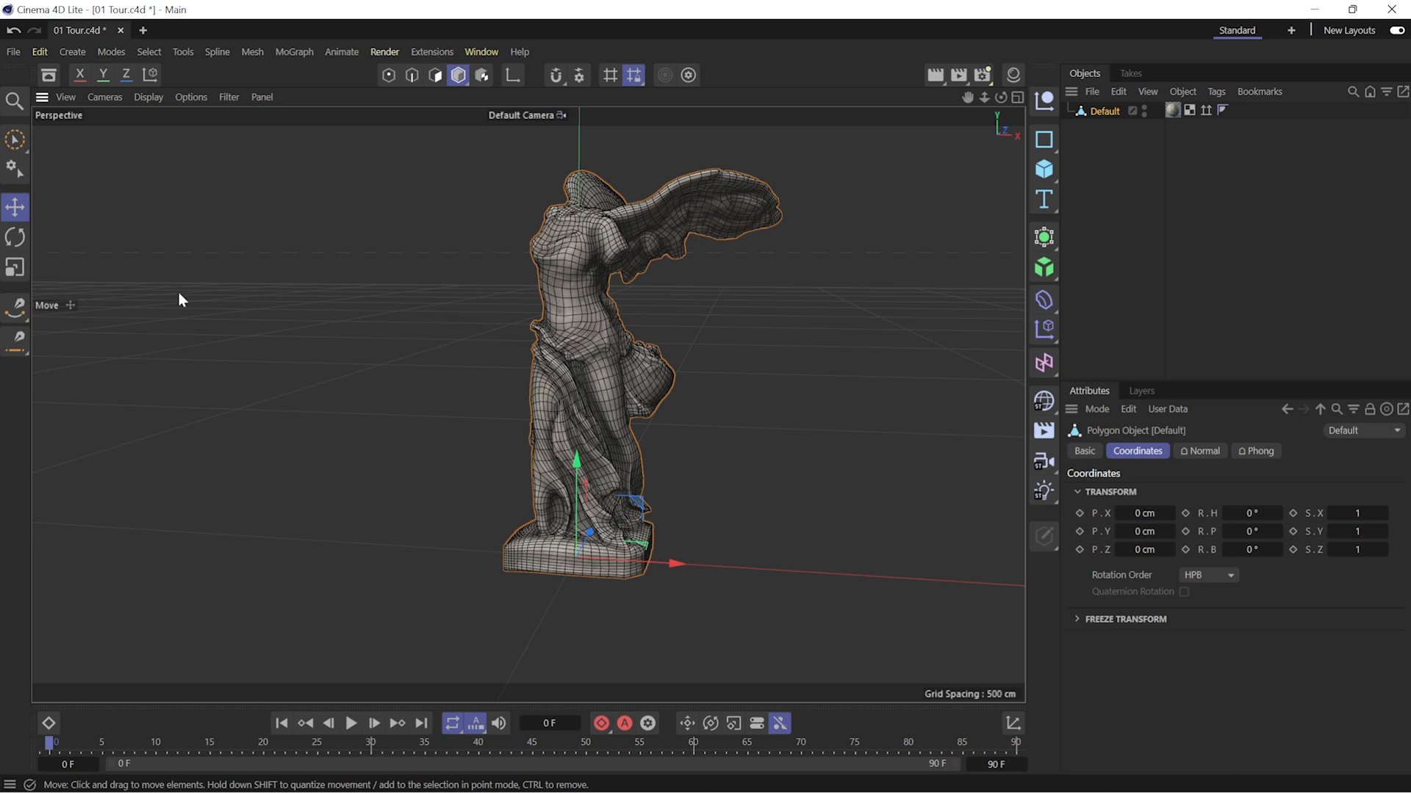
# - Use Rectangle Selection in point mode to select areas of the statue and delete the points of its base
pyautogui.click(19, 139)
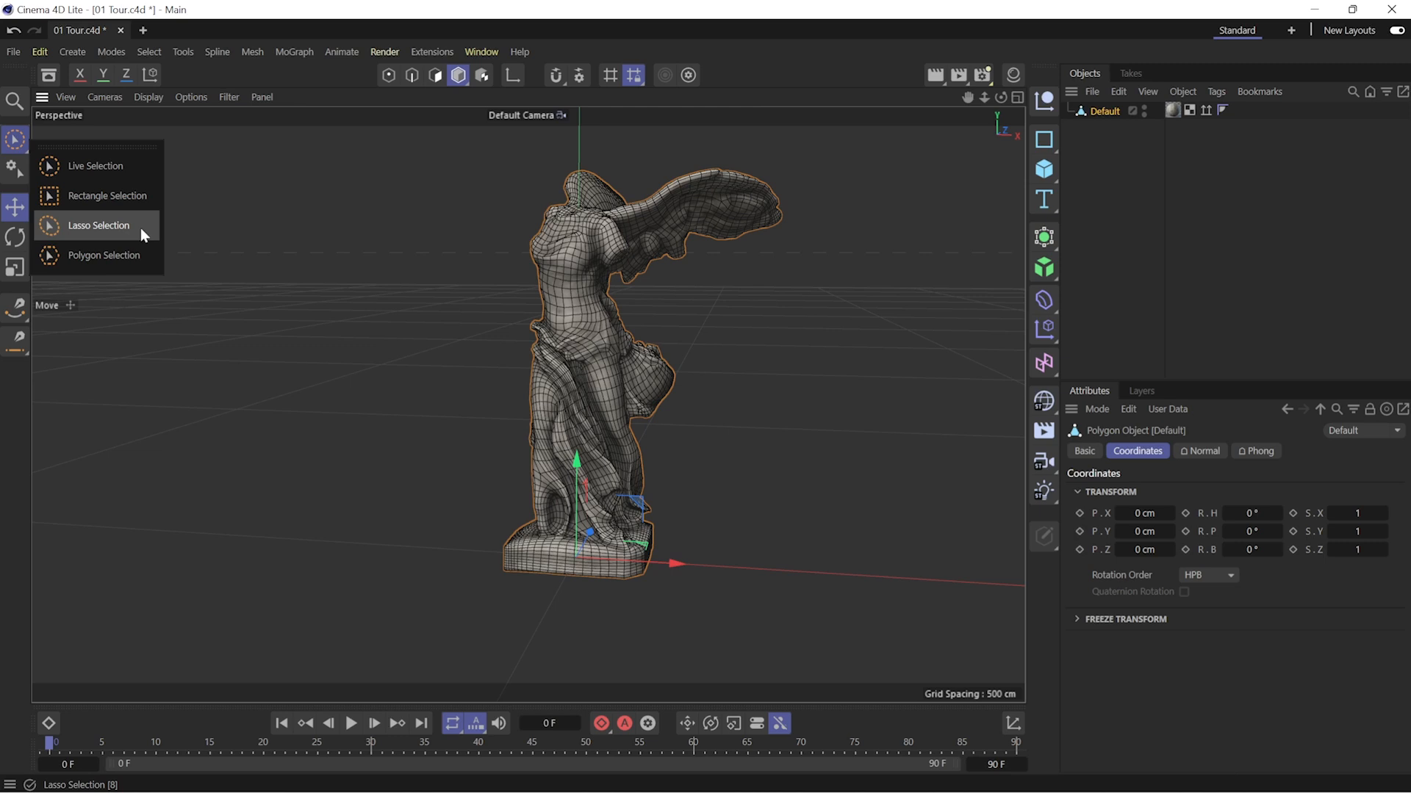
pyautogui.click(142, 198)
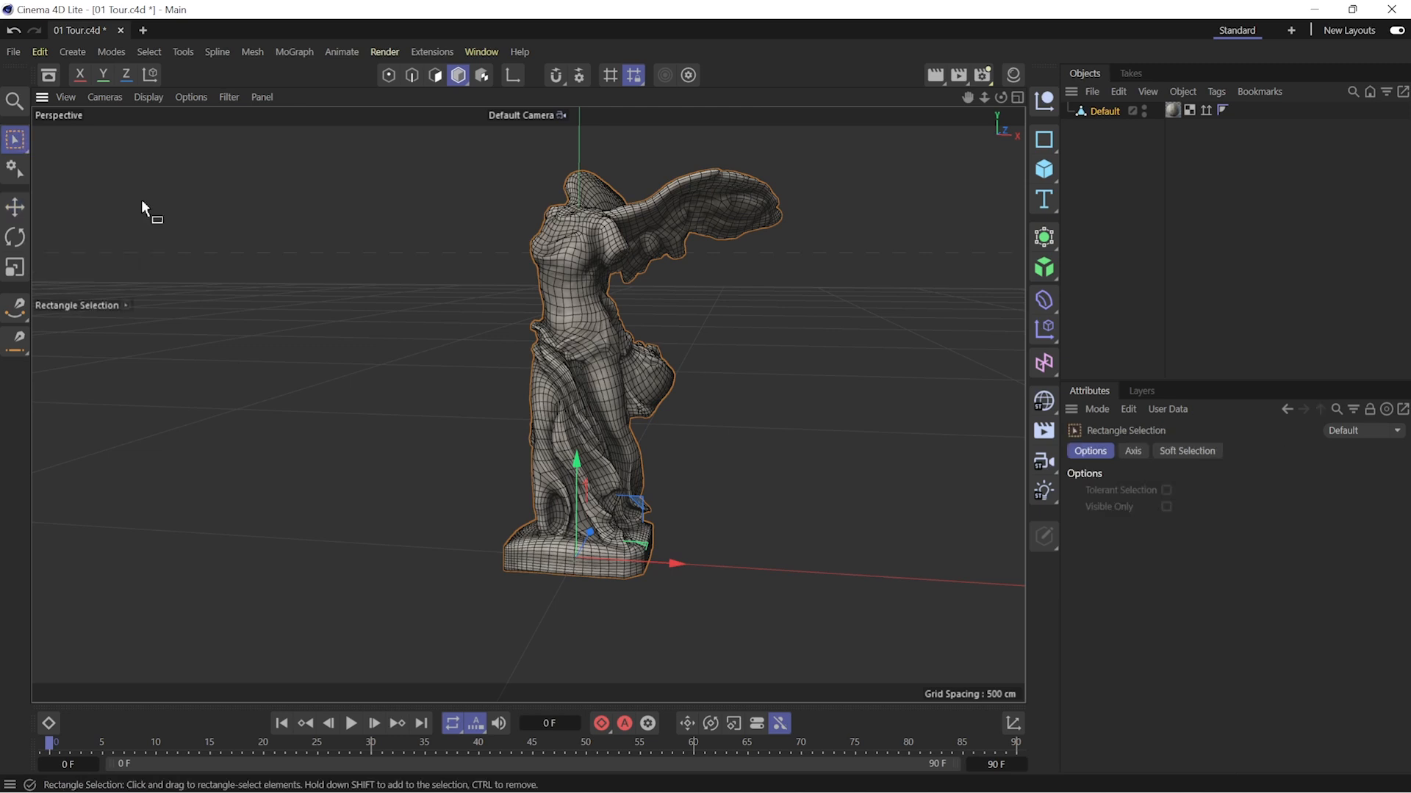
pyautogui.click(391, 76)
pyautogui.moveTo(811, 153); pyautogui.dragTo(665, 279)
pyautogui.moveTo(487, 368); pyautogui.dragTo(664, 427)
pyautogui.moveTo(709, 510); pyautogui.dragTo(666, 545)
pyautogui.press('Delete')
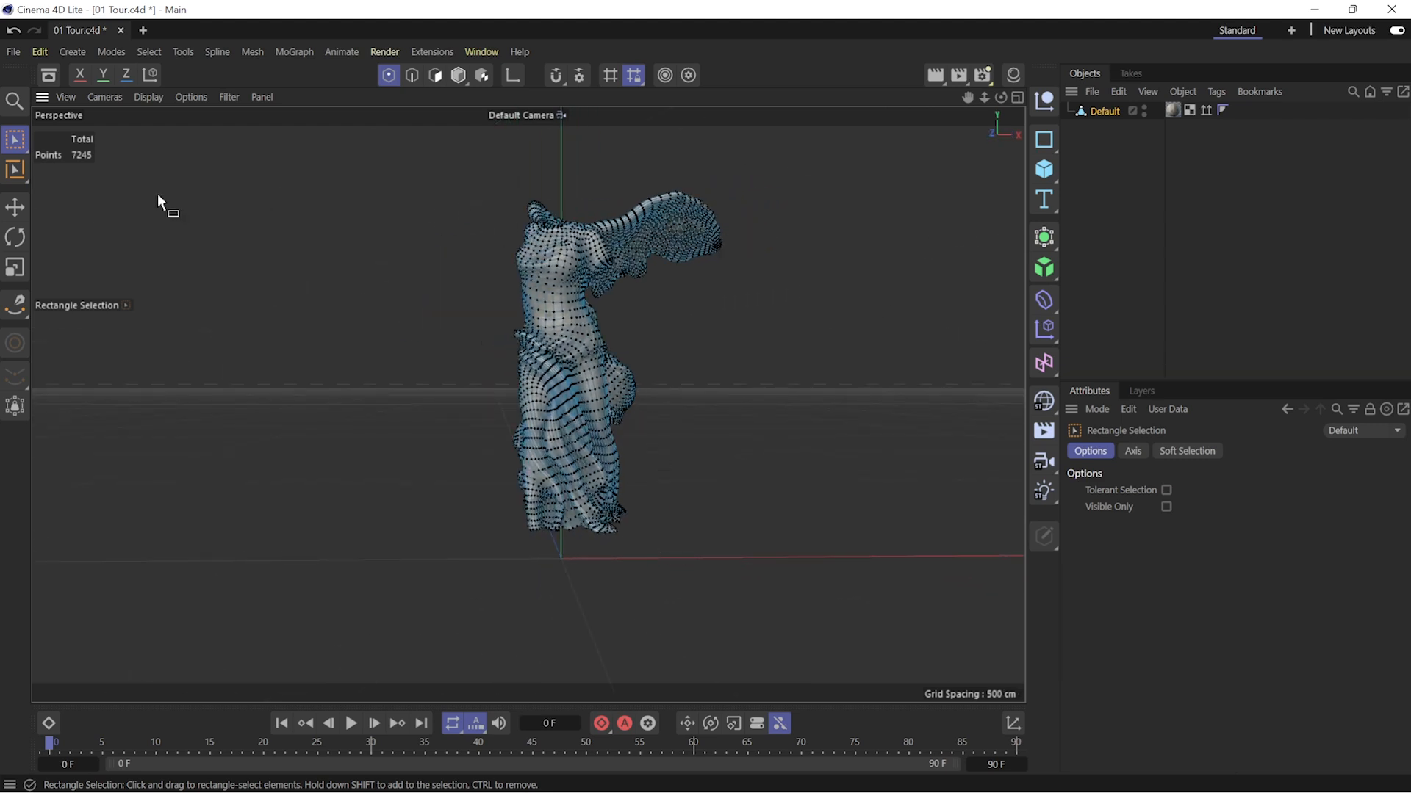
# - Look at Loop Selection, try deleting a band of points across the statue's torso and undo the deletion
pyautogui.click(15, 170)
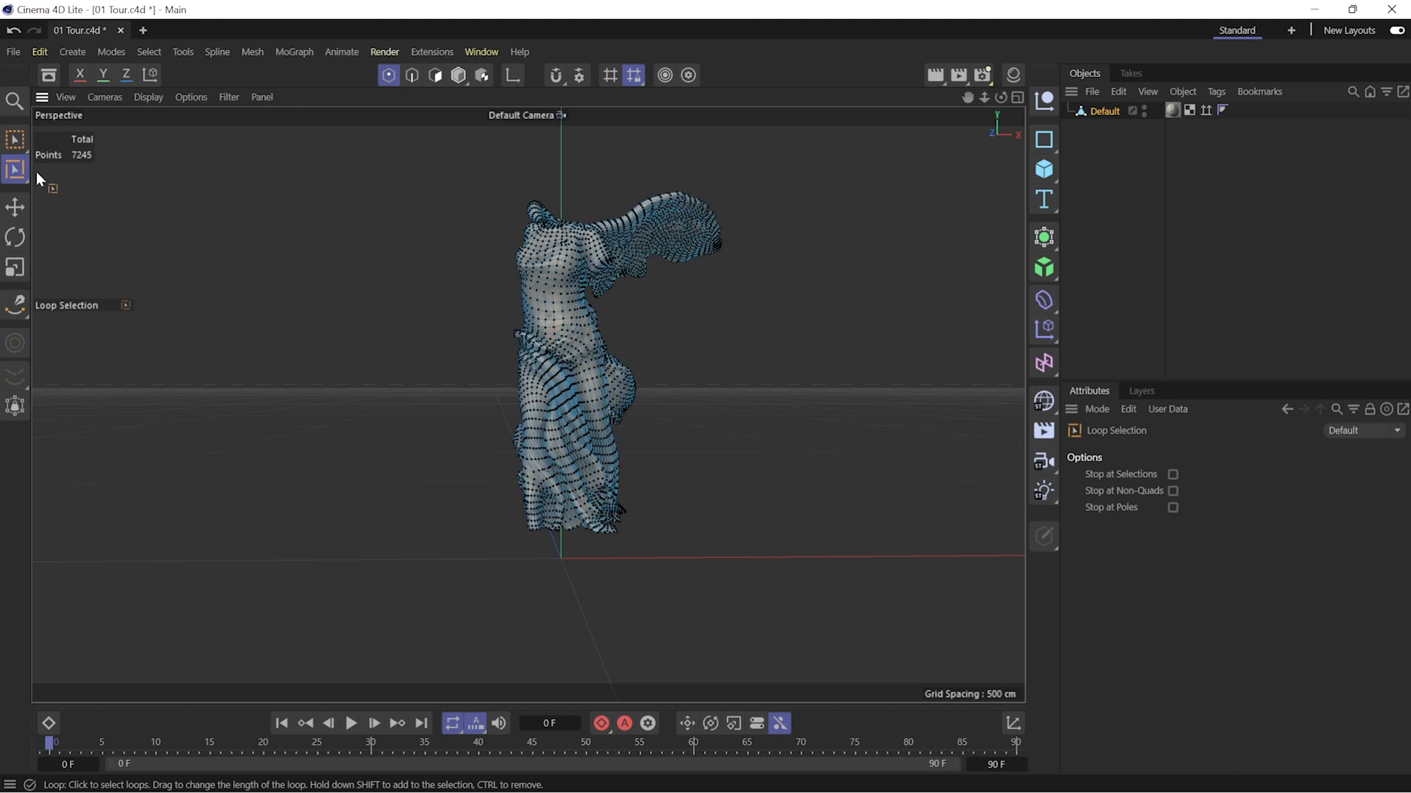
pyautogui.moveTo(15, 140); pyautogui.dragTo(66, 180)
pyautogui.moveTo(443, 300)
pyautogui.mouseDown()
pyautogui.moveTo(492, 387)
pyautogui.moveTo(698, 433)
pyautogui.moveTo(616, 435)
pyautogui.moveTo(733, 268)
pyautogui.moveTo(311, 438)
pyautogui.moveTo(624, 290)
pyautogui.moveTo(673, 314)
pyautogui.mouseUp()
pyautogui.press('Delete')
pyautogui.hotkey('ctrl', 'z')
# - Switch to Live Selection, return to model mode and select the whole statue
pyautogui.click(15, 139)
pyautogui.click(81, 163)
pyautogui.click(459, 74)
pyautogui.click(434, 423)
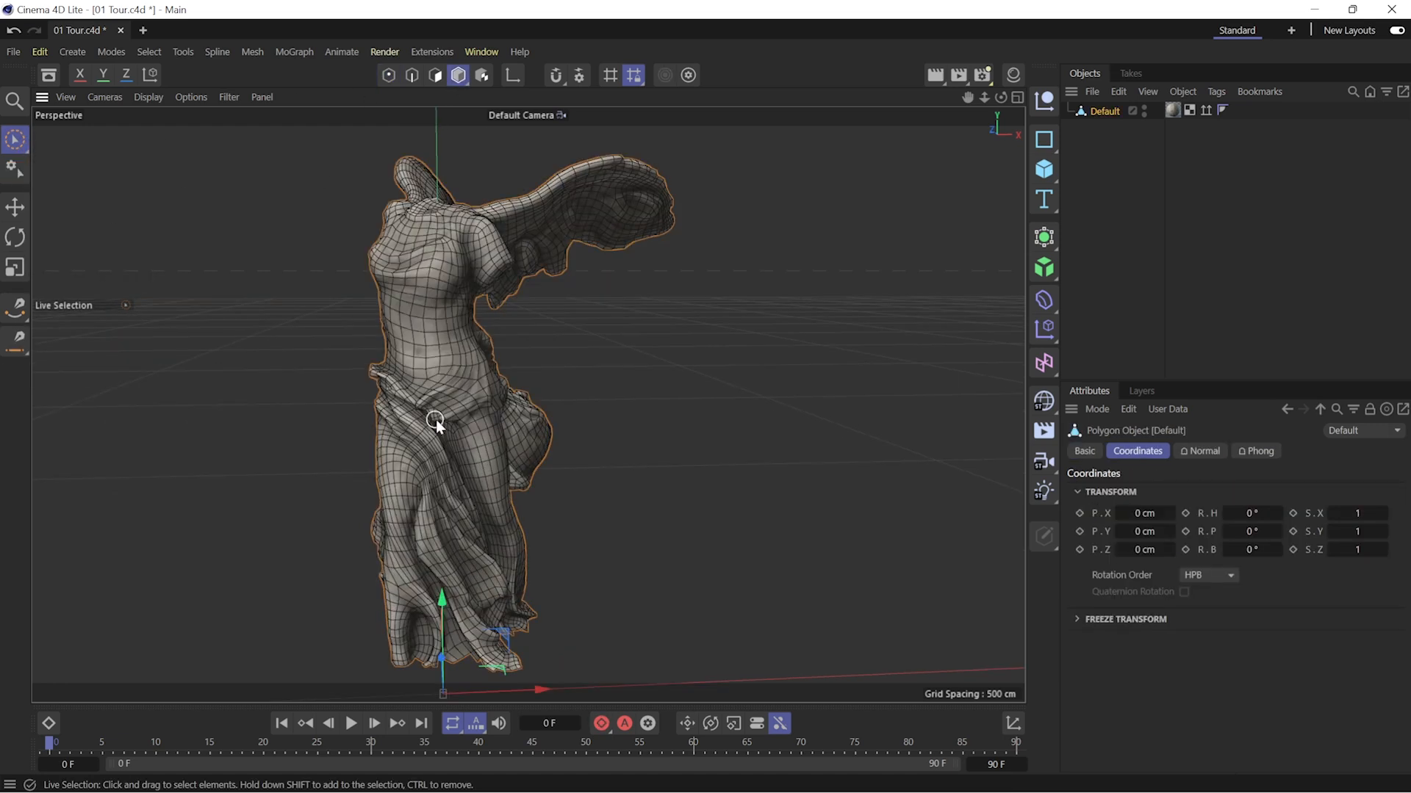
# - Look at the Rotate tool's gizmo and try scaling the statue along its axes with the Scale tool
pyautogui.keyDown('alt'); pyautogui.moveTo(473, 415); pyautogui.dragTo(584, 465); pyautogui.keyUp('alt')
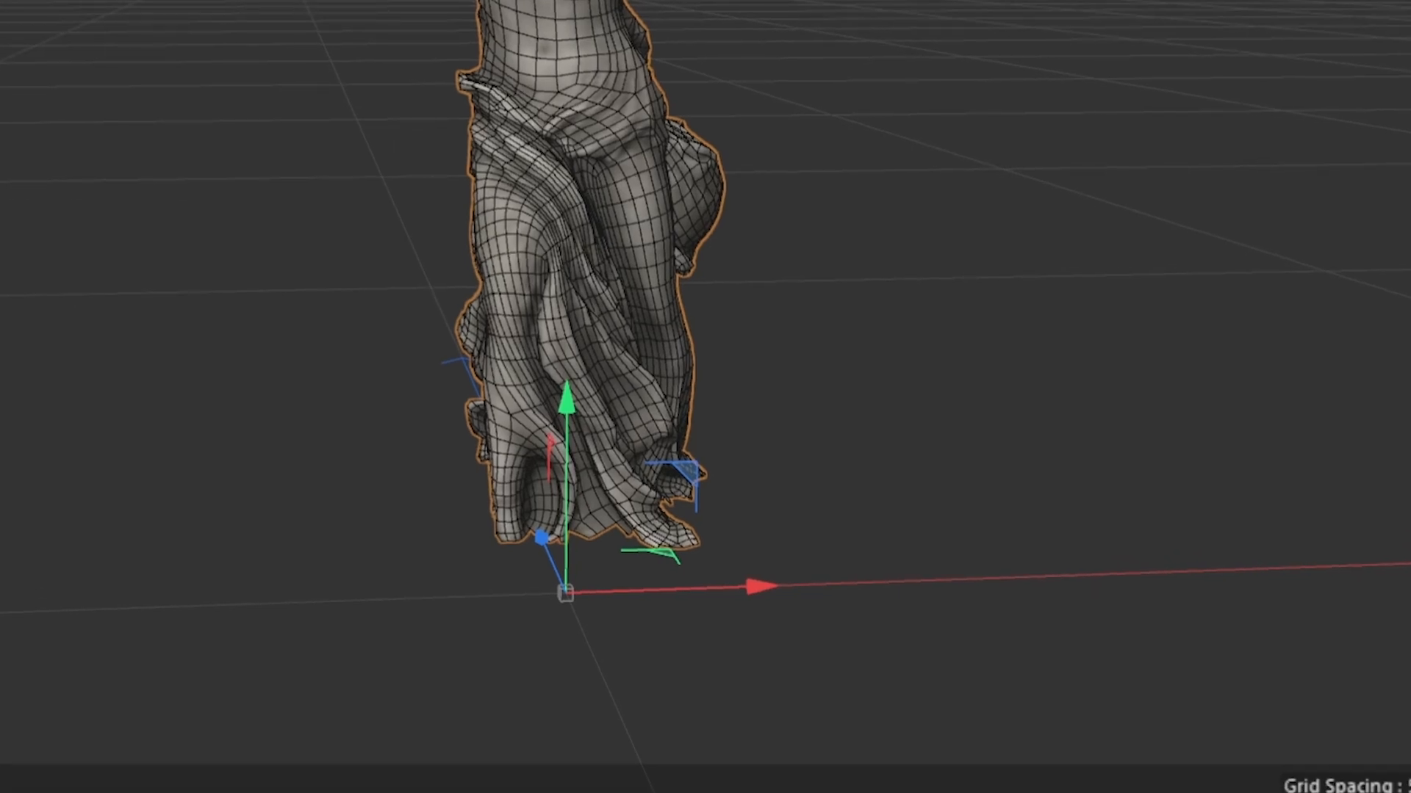
pyautogui.click(19, 244)
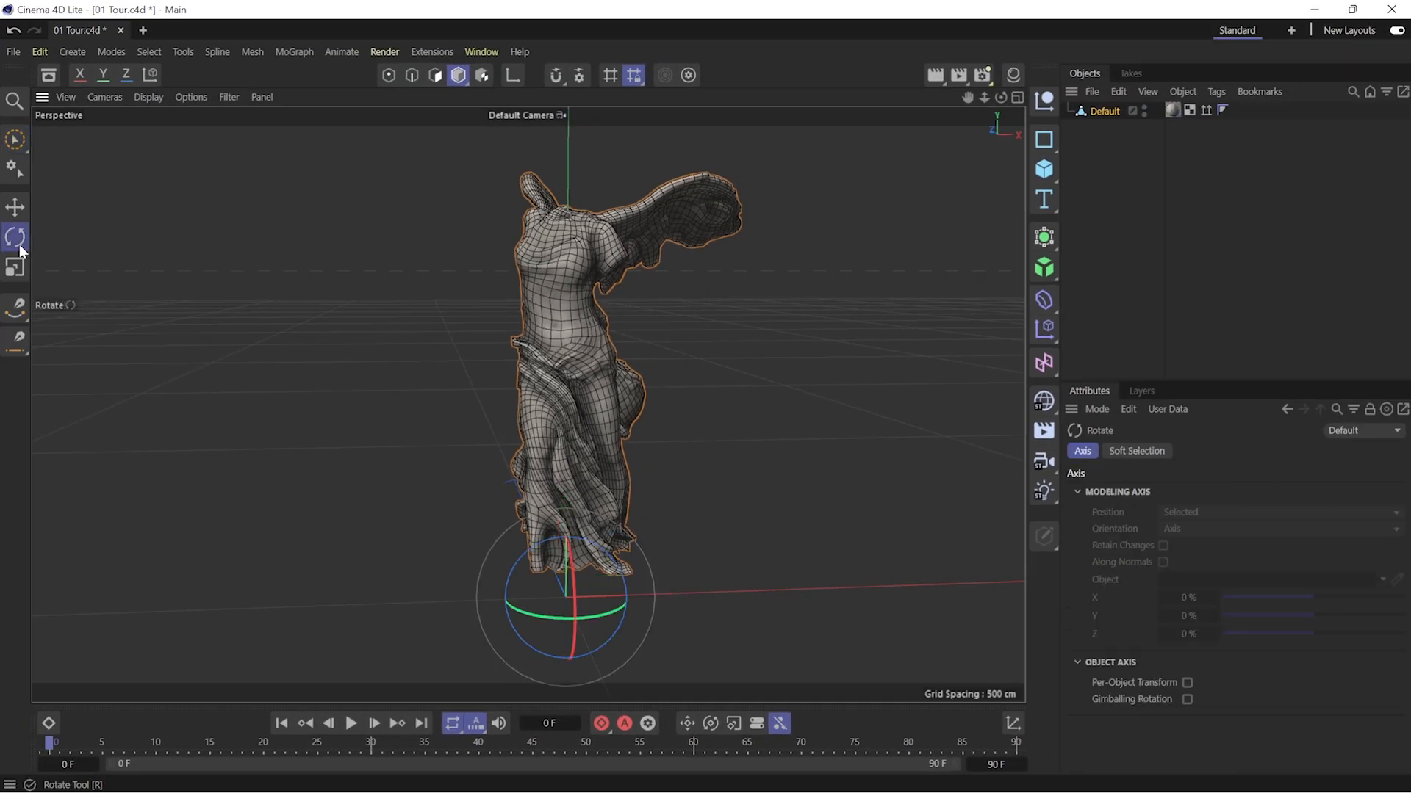
pyautogui.keyDown('alt'); pyautogui.moveTo(484, 580); pyautogui.dragTo(604, 548); pyautogui.keyUp('alt')
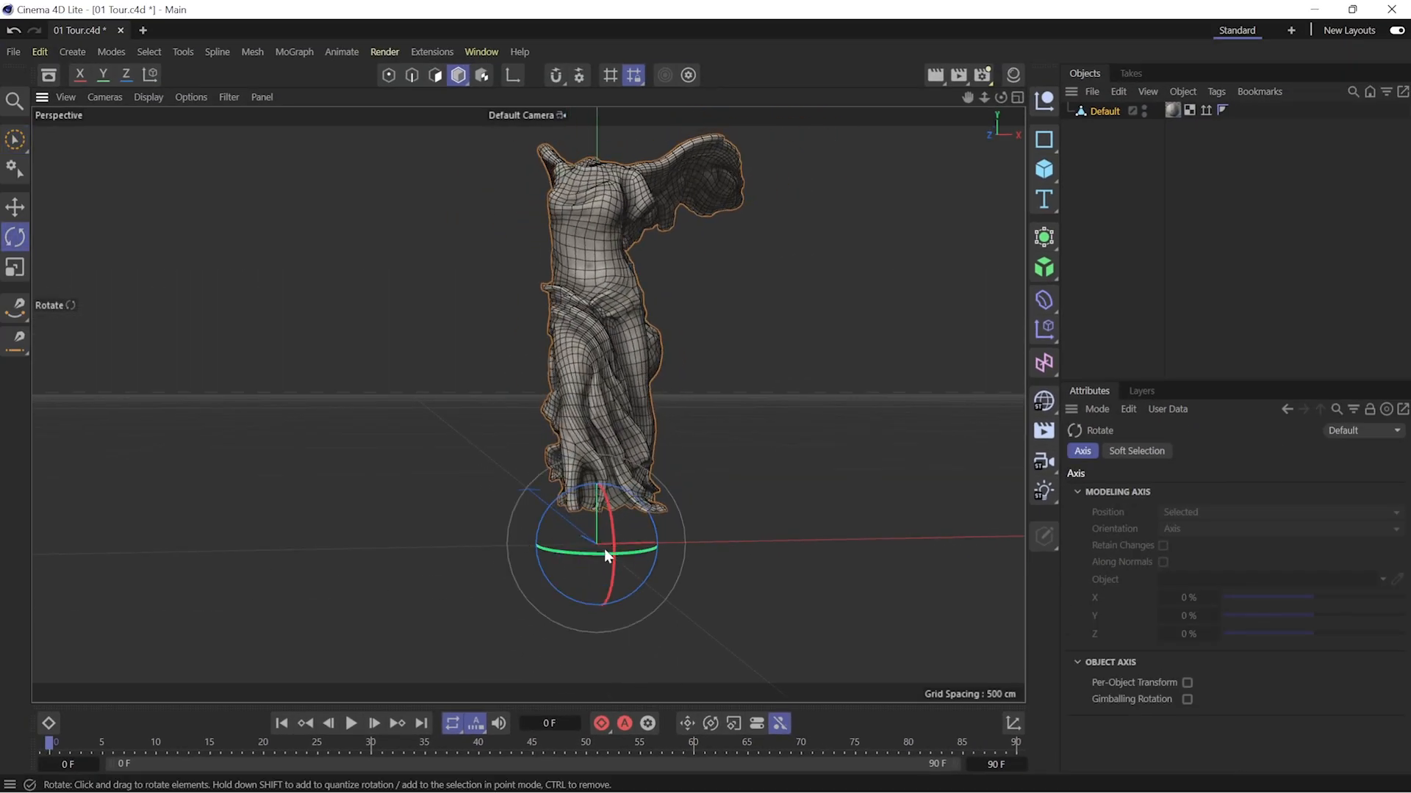
pyautogui.click(14, 267)
pyautogui.moveTo(597, 445)
pyautogui.mouseDown()
pyautogui.moveTo(594, 500)
pyautogui.moveTo(601, 426)
pyautogui.moveTo(606, 448)
pyautogui.mouseUp()
pyautogui.moveTo(695, 542)
pyautogui.mouseDown()
pyautogui.moveTo(747, 536)
pyautogui.moveTo(710, 532)
pyautogui.mouseUp()
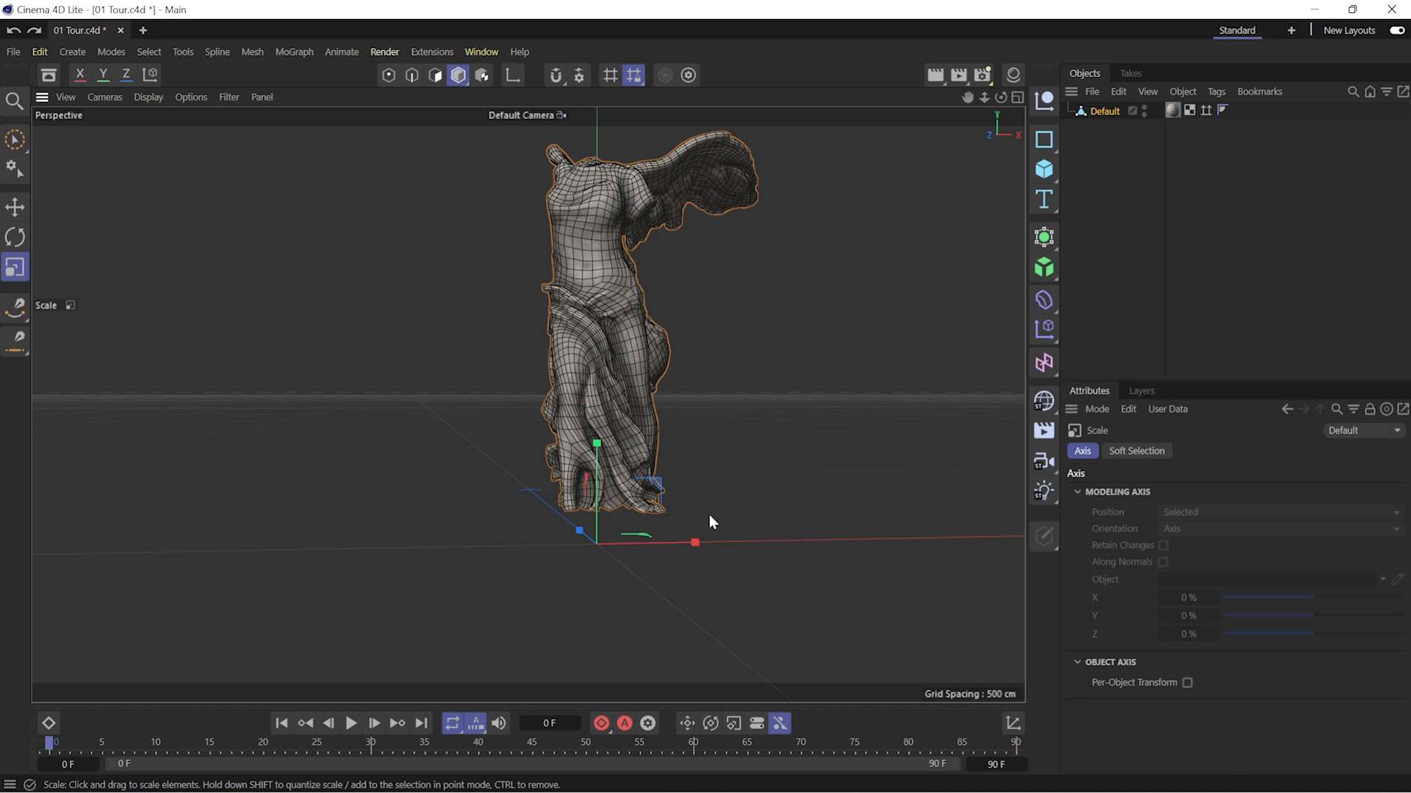
# - Try moving the statue along its axes with the Move tool and undo the moves
pyautogui.press('e')
pyautogui.moveTo(595, 440); pyautogui.dragTo(710, 455)
pyautogui.hotkey('ctrl', 'z')
pyautogui.moveTo(688, 542)
pyautogui.mouseDown()
pyautogui.moveTo(598, 541)
pyautogui.moveTo(817, 535)
pyautogui.moveTo(681, 542)
pyautogui.mouseUp()
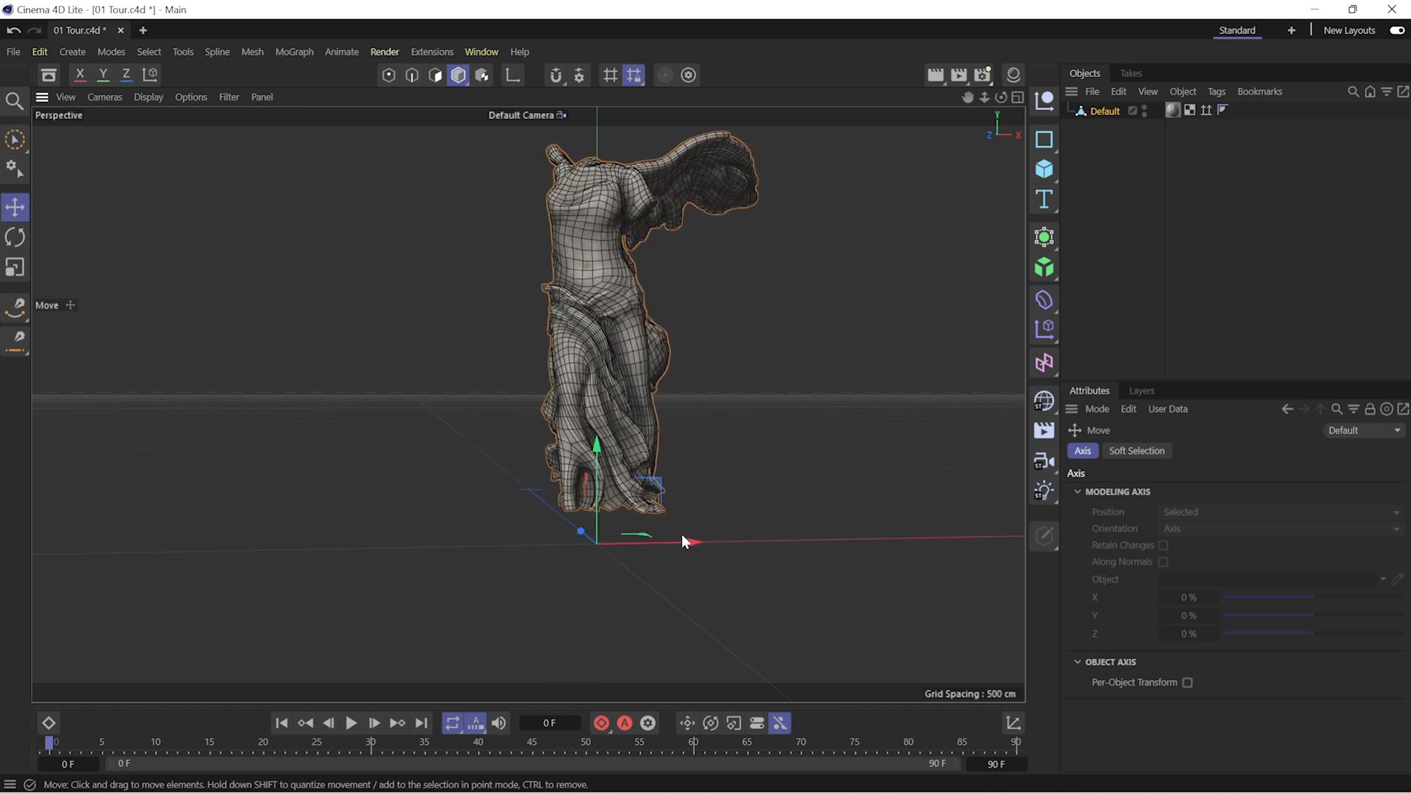
pyautogui.moveTo(695, 486); pyautogui.dragTo(576, 494)
pyautogui.click(695, 422)
pyautogui.click(576, 494)
pyautogui.moveTo(653, 567); pyautogui.dragTo(820, 519)
pyautogui.hotkey('ctrl', 'z')
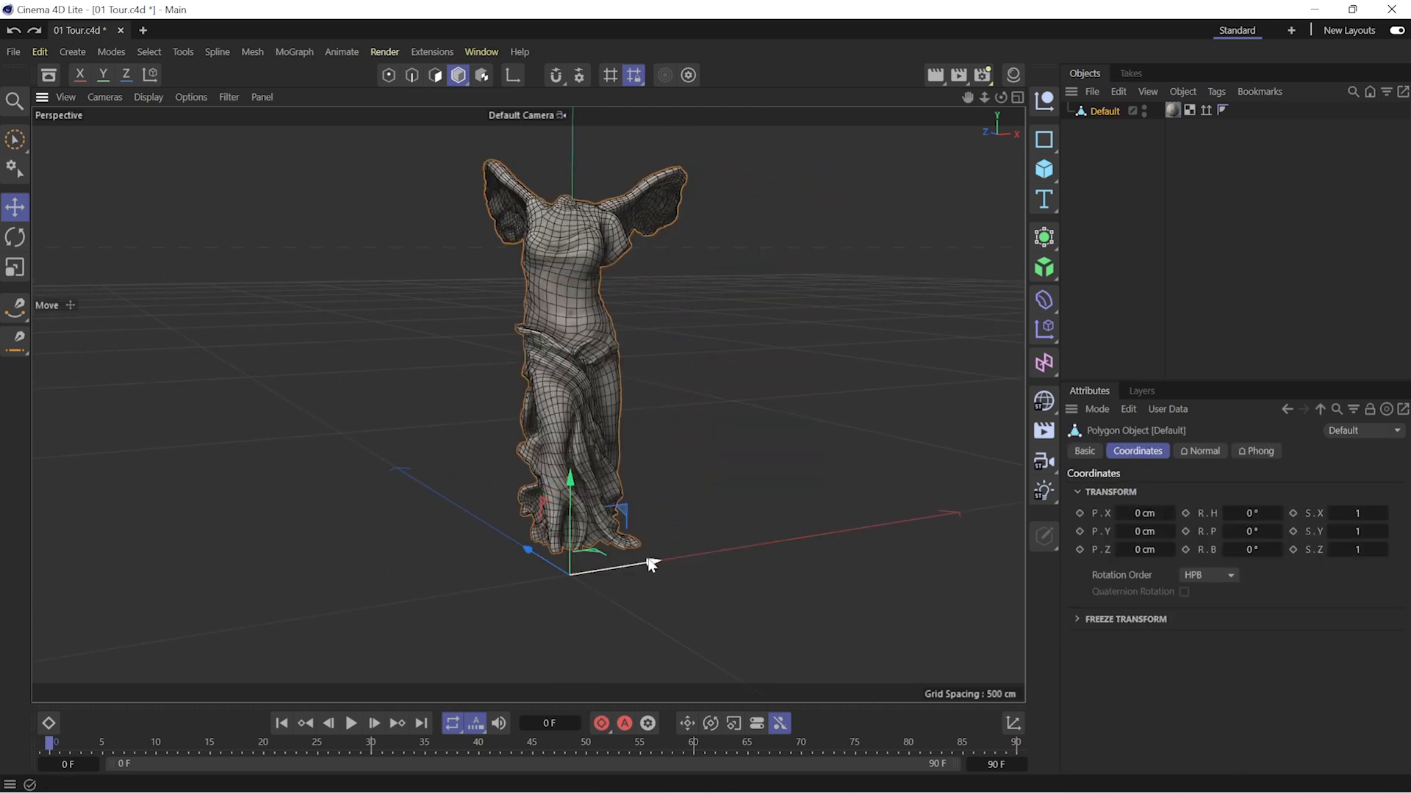
# - Duplicate the statue 150 cm along the X axis and rotate the copy to a heading of 180°
pyautogui.keyDown('ctrl'); pyautogui.moveTo(652, 563); pyautogui.dragTo(834, 512); pyautogui.keyUp('ctrl')
pyautogui.click(15, 236)
pyautogui.click(849, 473)
pyautogui.click(786, 412)
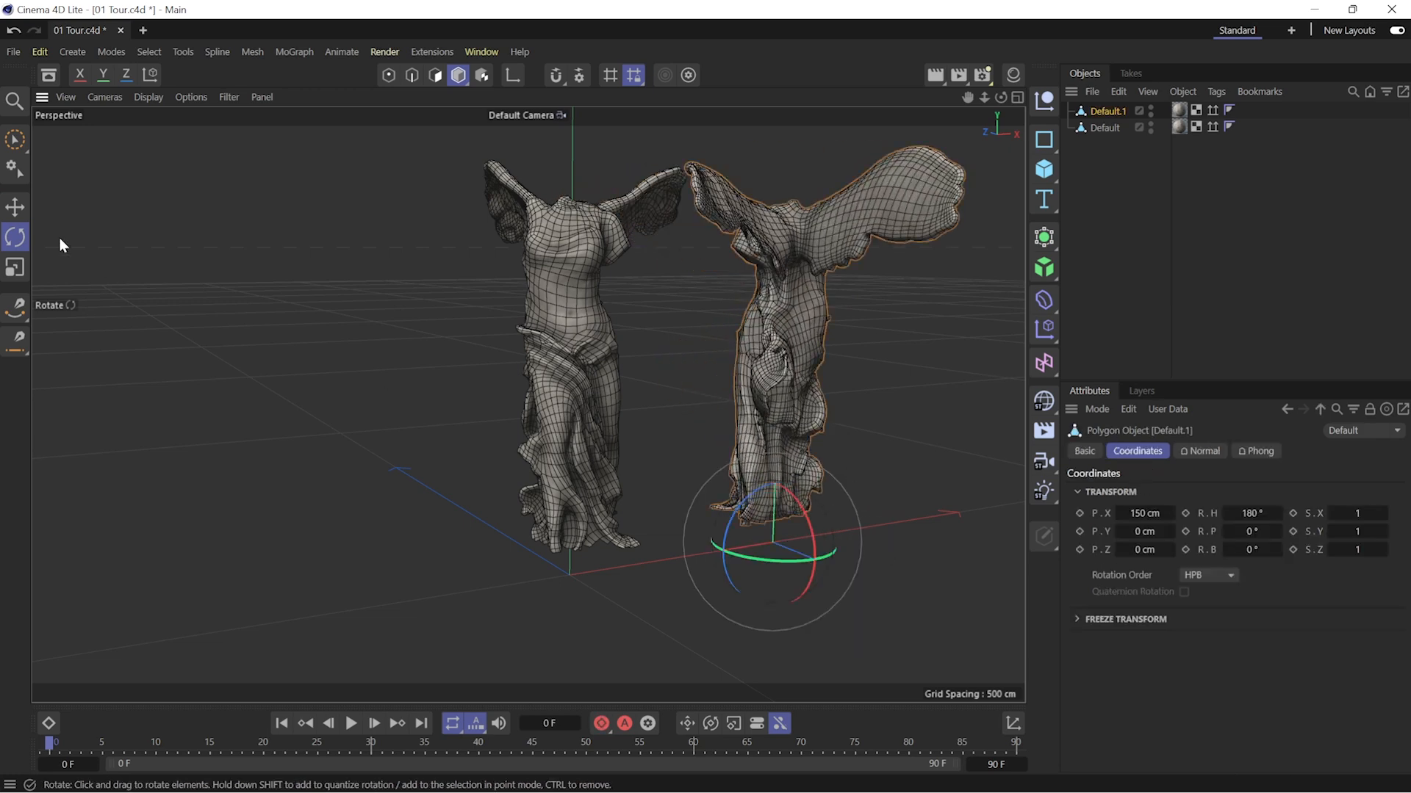
# - Move the rotated statue copy back along the Z axis, behind the original, and deselect it
pyautogui.click(15, 207)
pyautogui.moveTo(750, 566); pyautogui.dragTo(557, 497)
pyautogui.keyDown('alt'); pyautogui.moveTo(606, 401); pyautogui.dragTo(573, 492); pyautogui.keyUp('alt')
pyautogui.moveTo(665, 529); pyautogui.dragTo(789, 503)
pyautogui.click(665, 542)
pyautogui.keyDown('alt'); pyautogui.moveTo(664, 542); pyautogui.dragTo(716, 469); pyautogui.keyUp('alt')
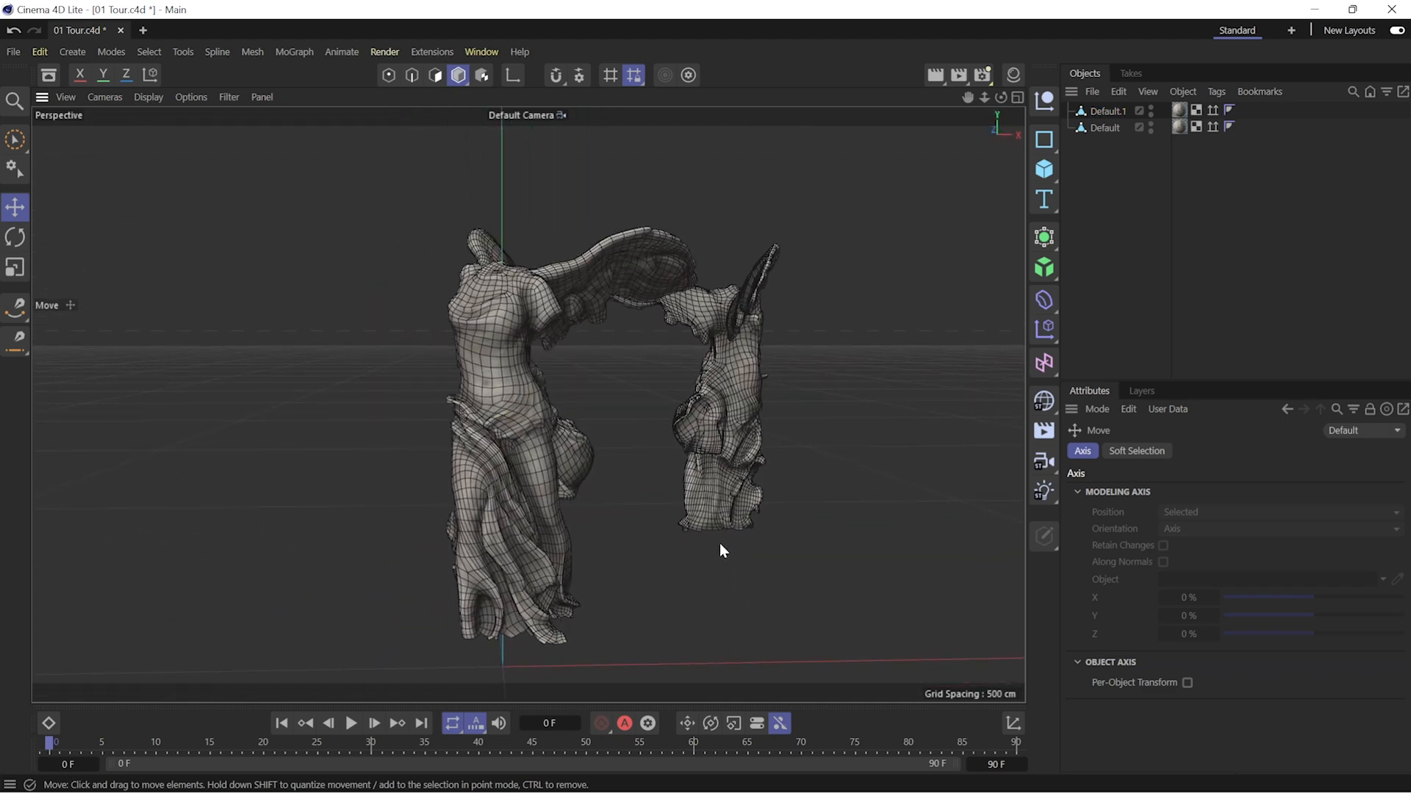
# - Draw a six-point Bezier spline winding past both statues in the perspective view with the Spline Pen
pyautogui.click(17, 309)
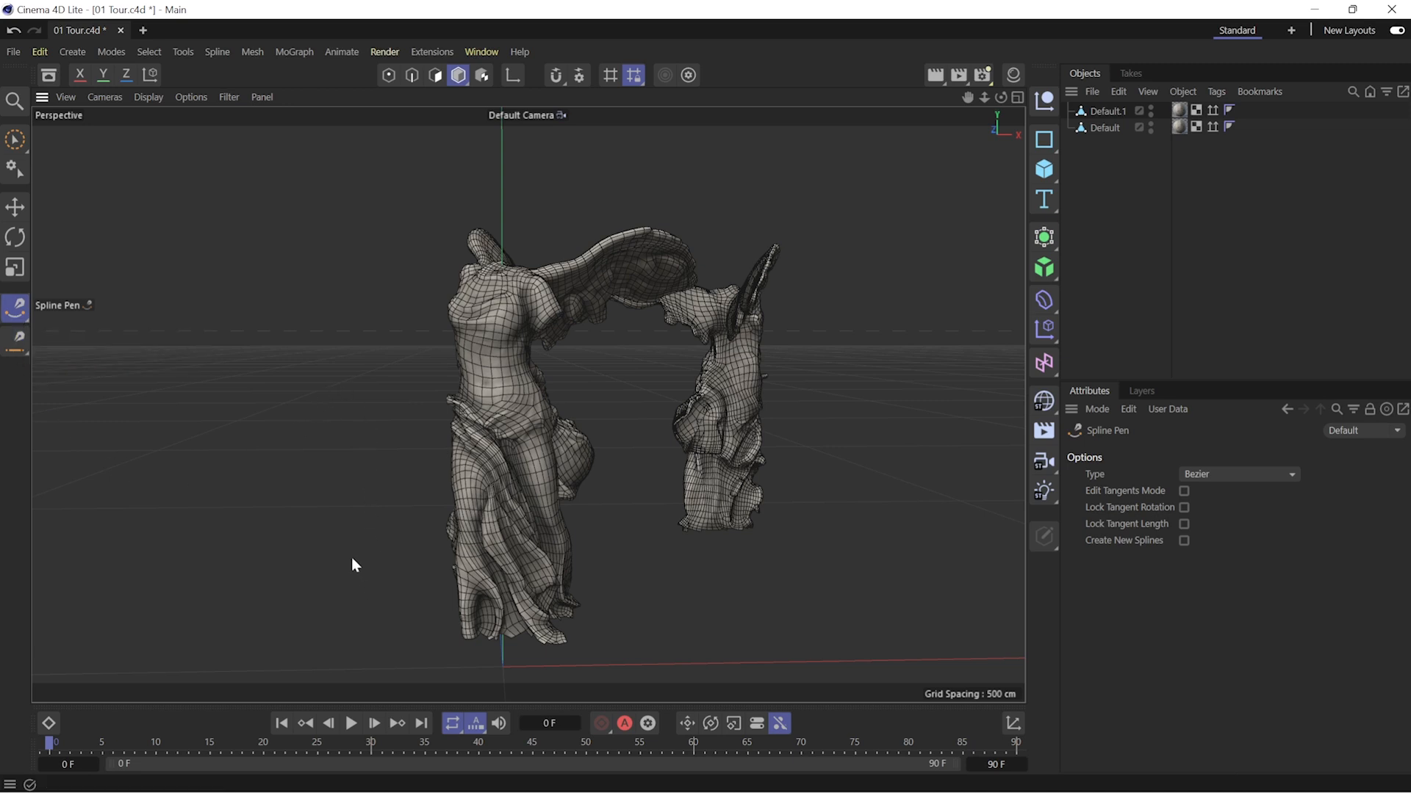
pyautogui.moveTo(365, 562); pyautogui.dragTo(324, 453)
pyautogui.moveTo(443, 303); pyautogui.dragTo(435, 259)
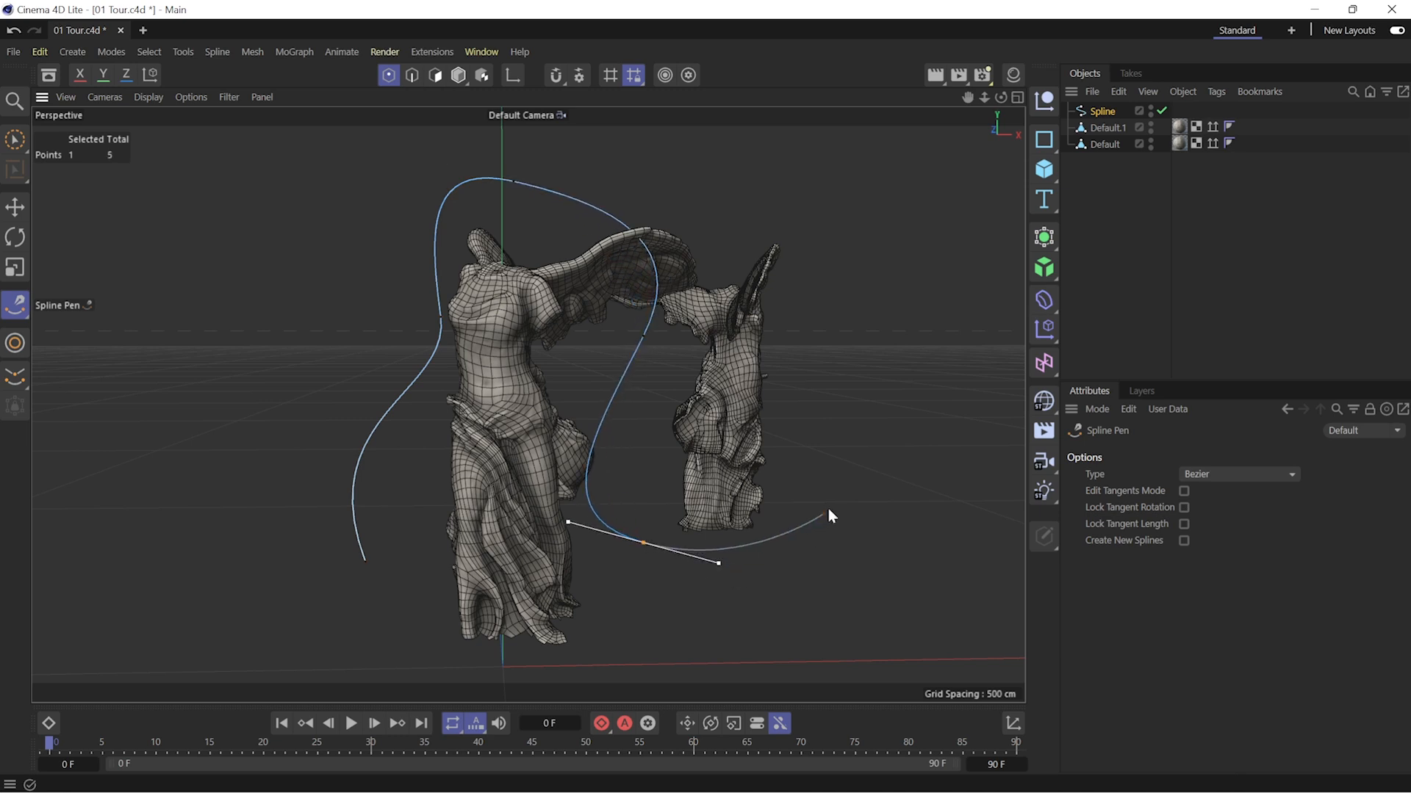
pyautogui.moveTo(851, 439); pyautogui.dragTo(844, 413)
pyautogui.press('Escape')
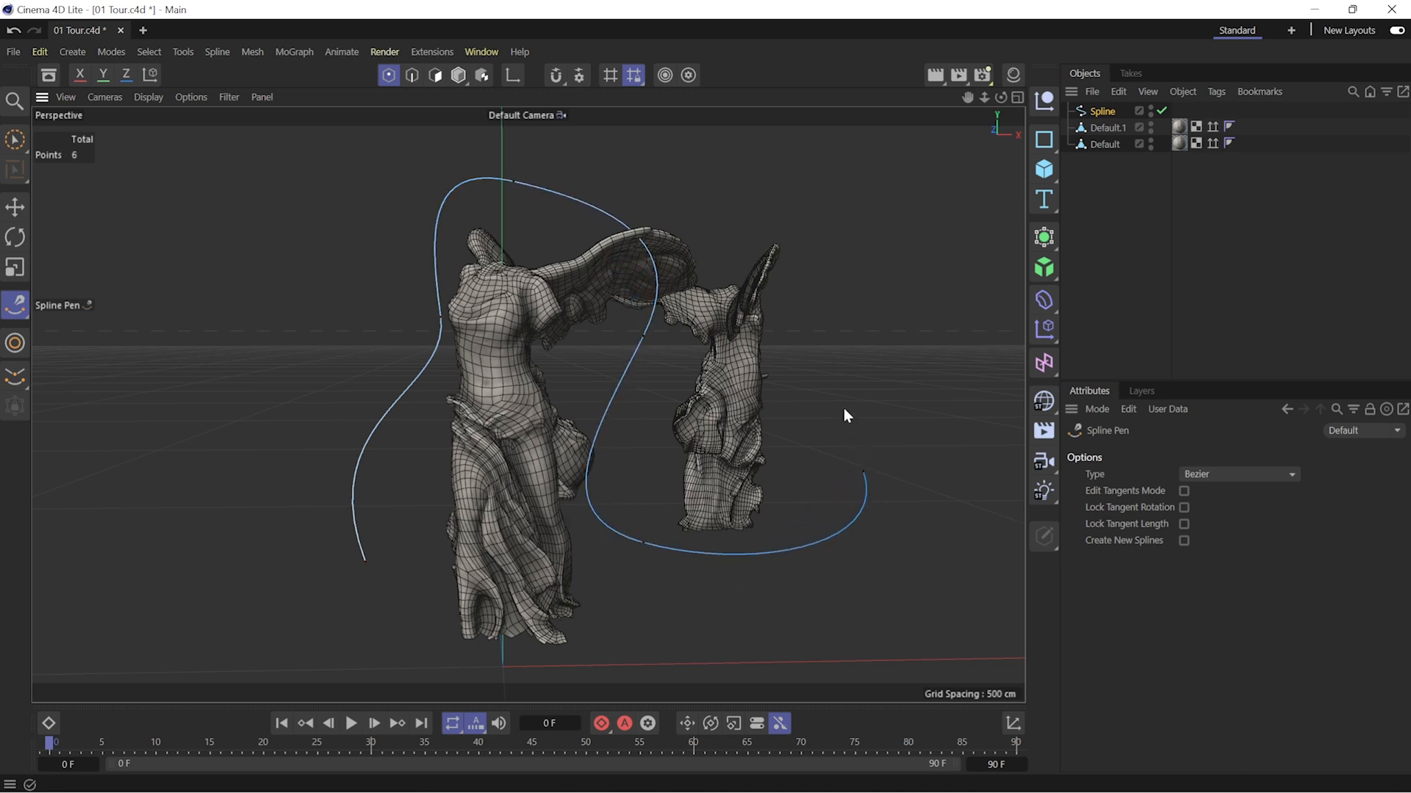
# - Inspect the spline in the four-view layout and delete it
pyautogui.click(1017, 97)
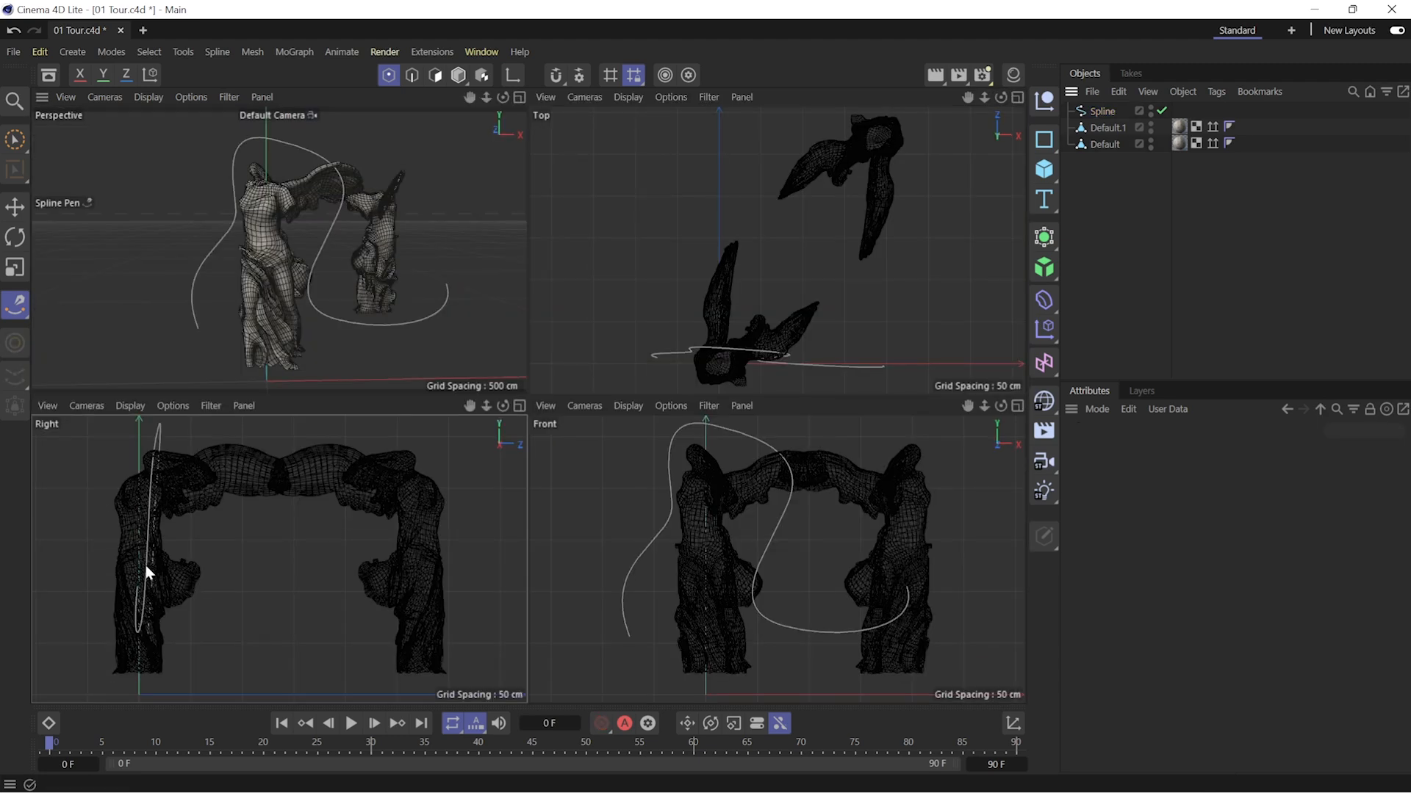
pyautogui.click(1103, 113)
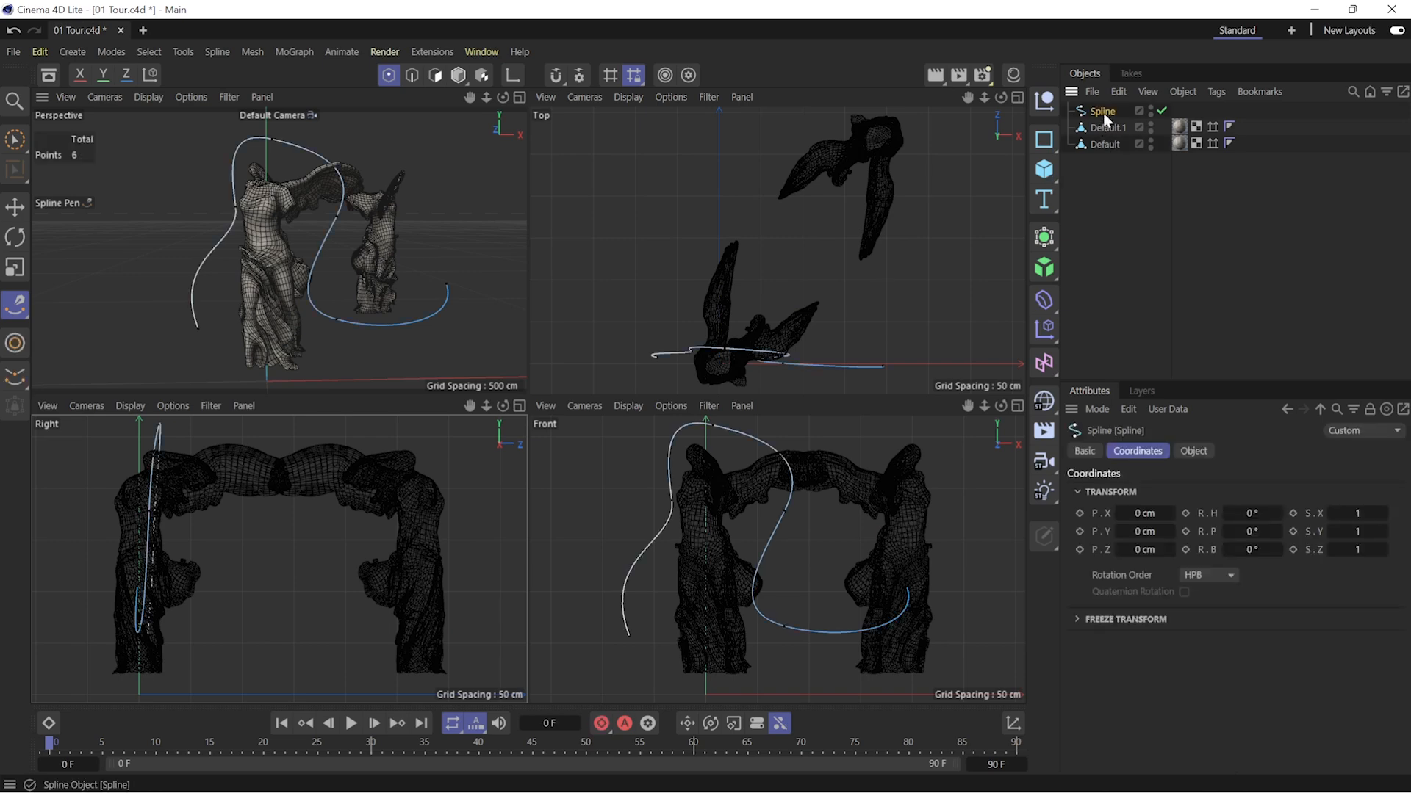
pyautogui.press('Delete')
# - Draw a seven-point Bezier spline looping around both statues in the Top view with the Spline Pen
pyautogui.middleClick(554, 377)
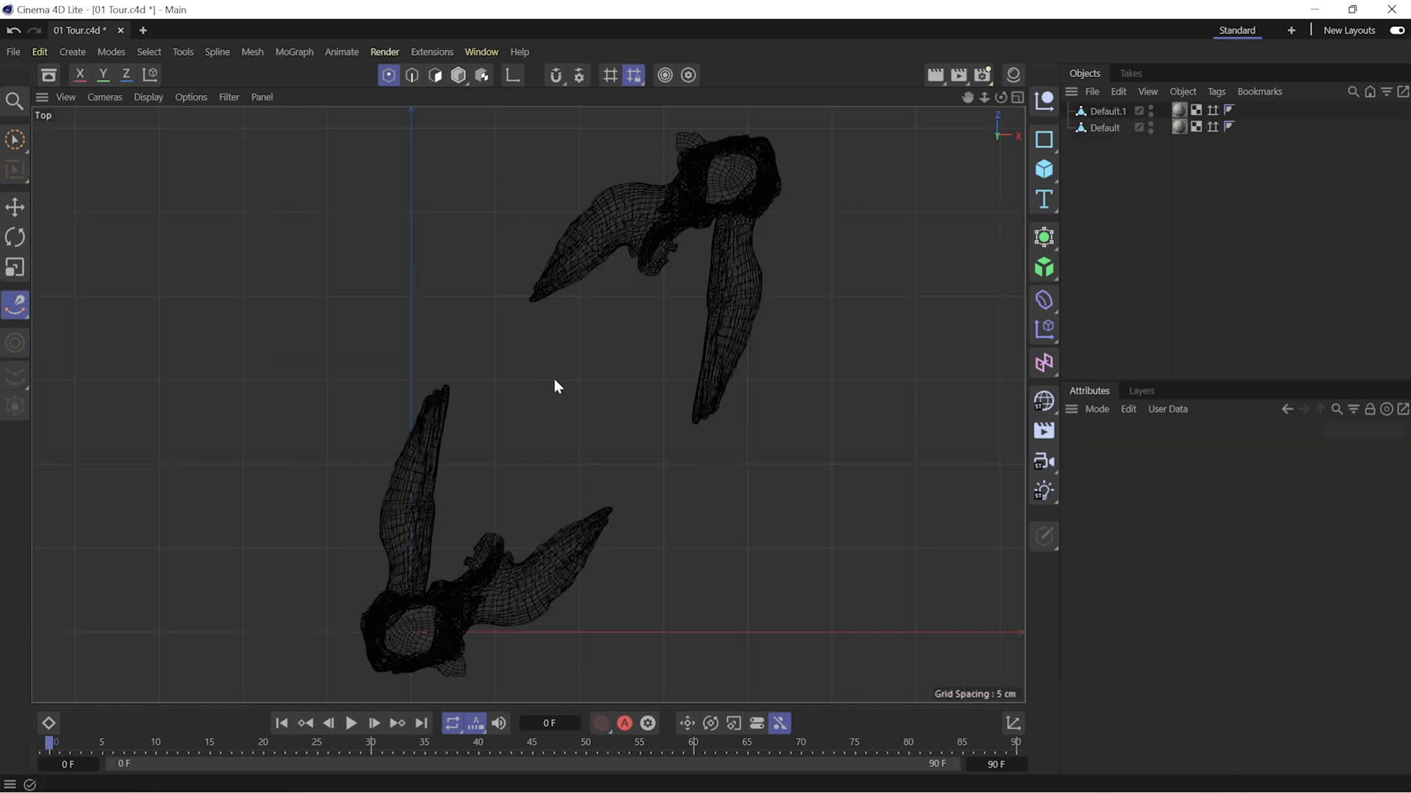
pyautogui.click(27, 306)
pyautogui.moveTo(409, 608); pyautogui.dragTo(472, 654)
pyautogui.moveTo(668, 549); pyautogui.dragTo(652, 478)
pyautogui.moveTo(486, 294); pyautogui.dragTo(512, 233)
pyautogui.moveTo(685, 150); pyautogui.dragTo(740, 173)
pyautogui.moveTo(792, 376); pyautogui.dragTo(757, 441)
pyautogui.moveTo(542, 441); pyautogui.dragTo(481, 403)
pyautogui.moveTo(377, 349); pyautogui.dragTo(316, 356)
pyautogui.click(544, 443)
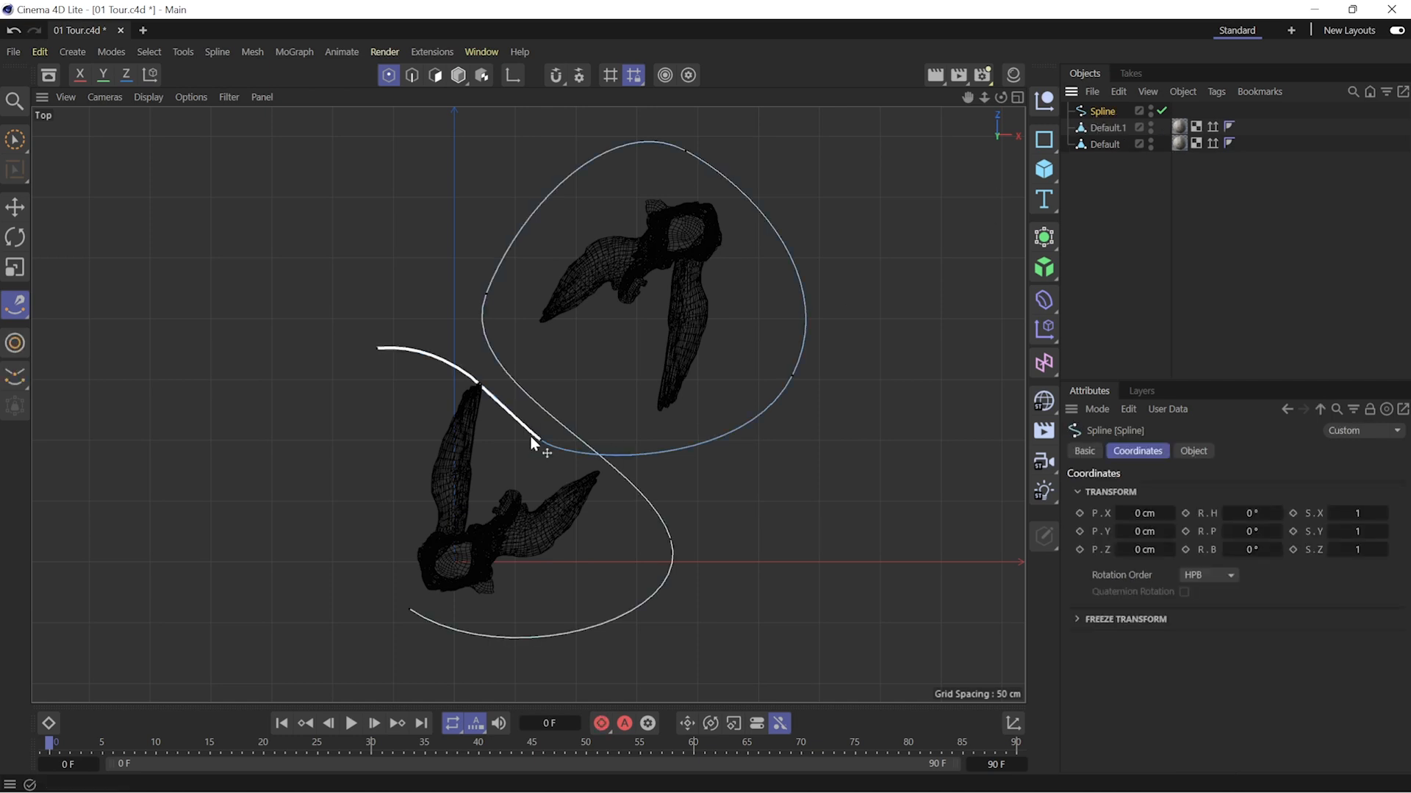
# - Return to the perspective view and raise the spline's points to different heights so it winds upward around the statues
pyautogui.click(1018, 96)
pyautogui.click(494, 98)
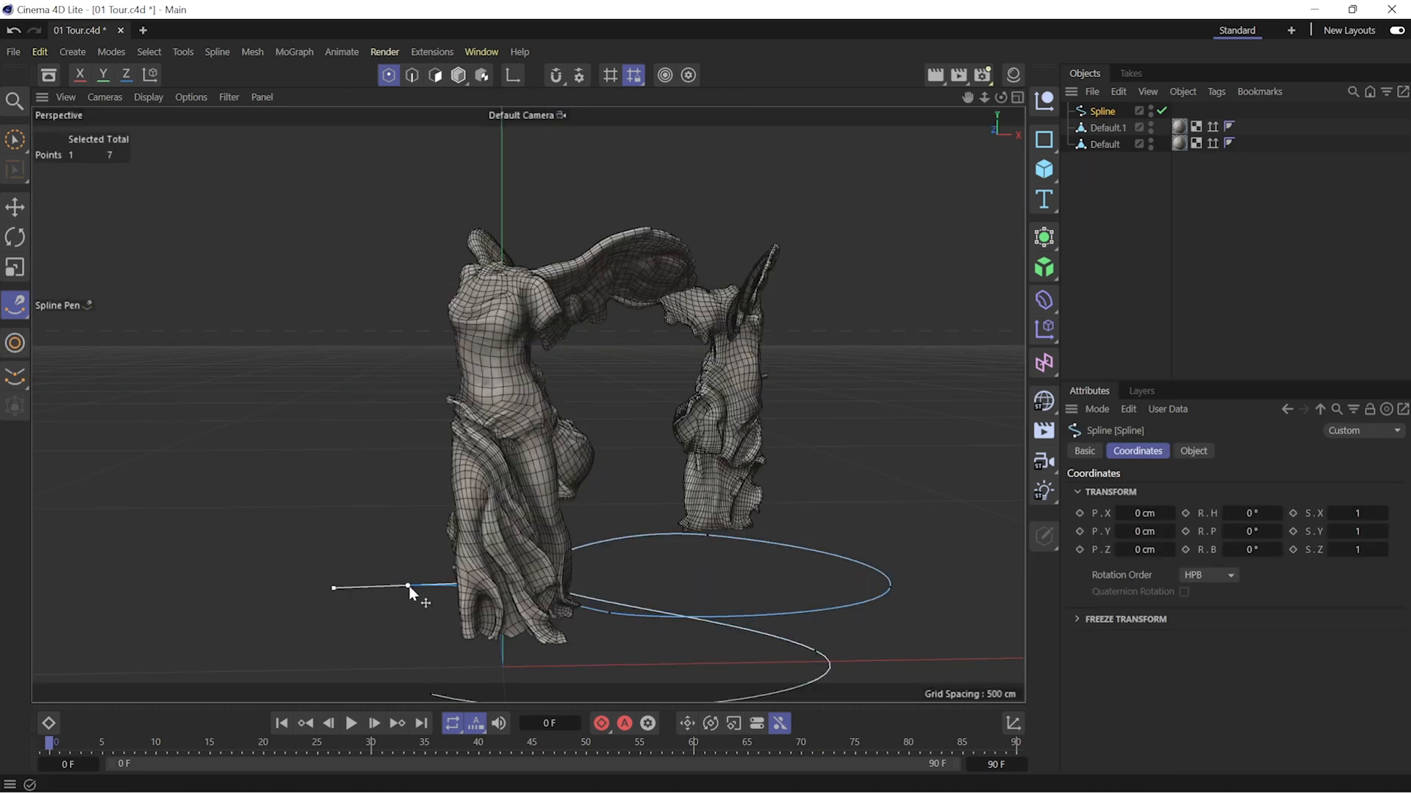
pyautogui.press('e')
pyautogui.moveTo(406, 515); pyautogui.dragTo(429, 277)
pyautogui.keyDown('alt'); pyautogui.moveTo(477, 441); pyautogui.dragTo(593, 504); pyautogui.keyUp('alt')
pyautogui.scroll(5, 659, 294)
pyautogui.moveTo(659, 294); pyautogui.dragTo(382, 334)
pyautogui.hotkey('ctrl', 'shift', 'z')
pyautogui.keyDown('alt'); pyautogui.moveTo(634, 446); pyautogui.dragTo(641, 404); pyautogui.keyUp('alt')
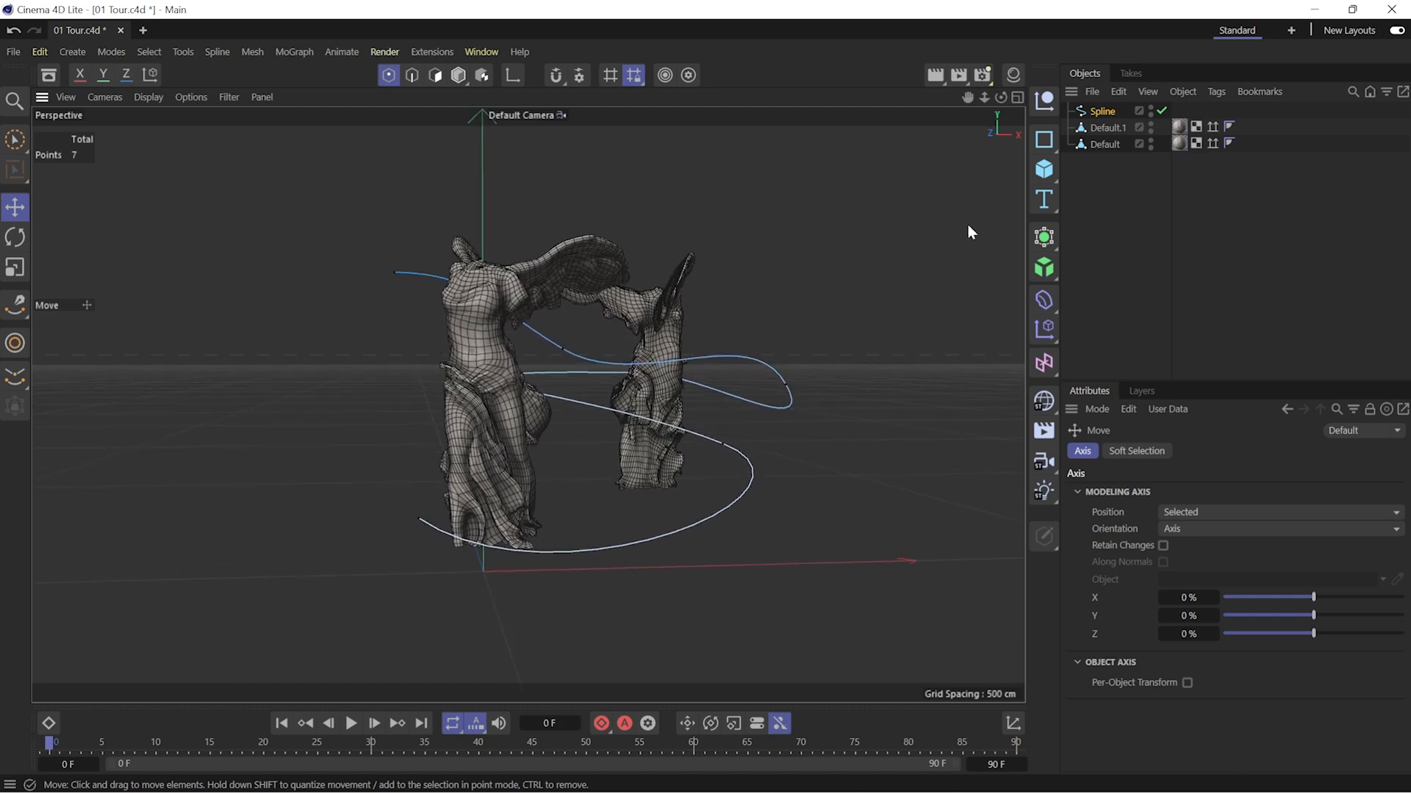
# - Look through the spline and object primitives and add a Cube to the scene
pyautogui.click(1046, 145)
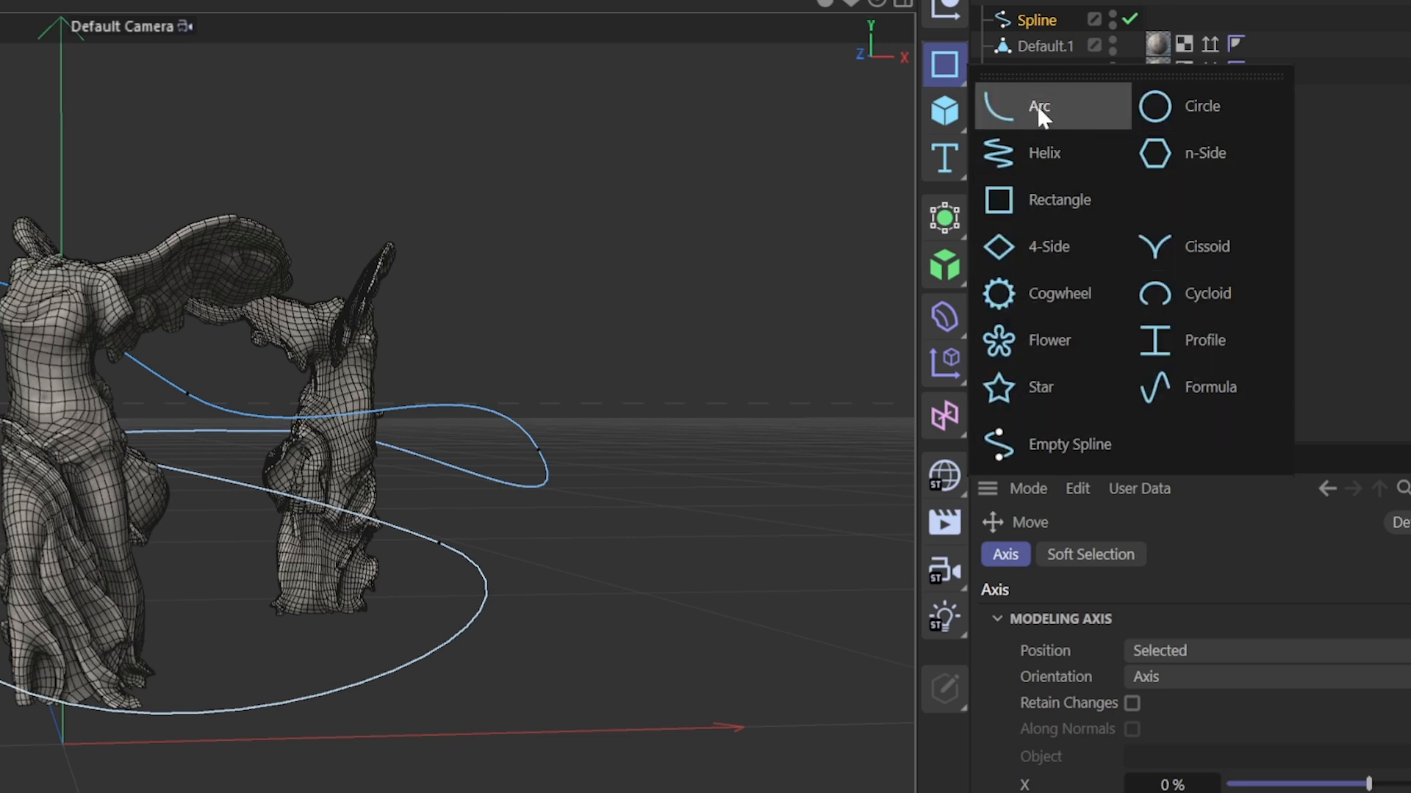
pyautogui.click(945, 113)
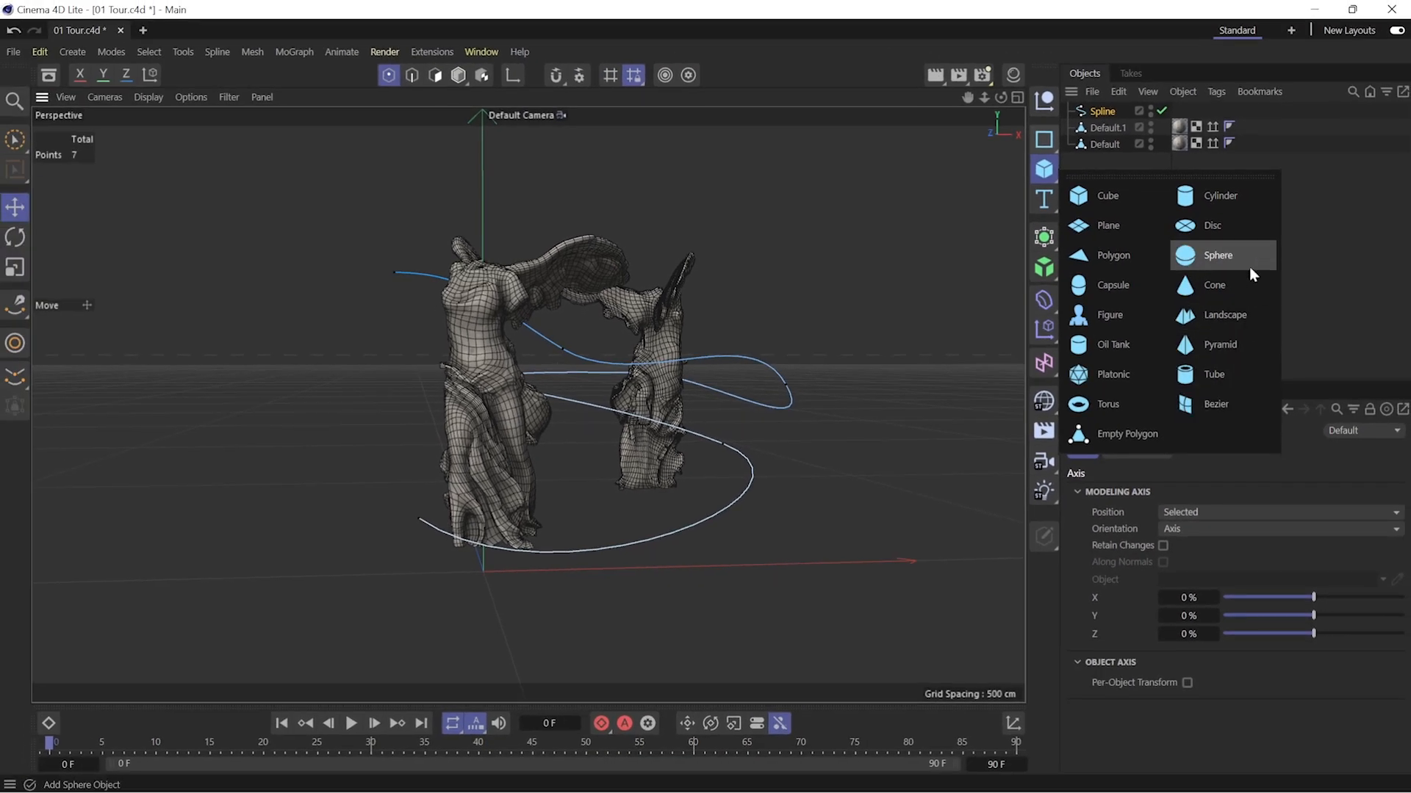
pyautogui.click(1140, 196)
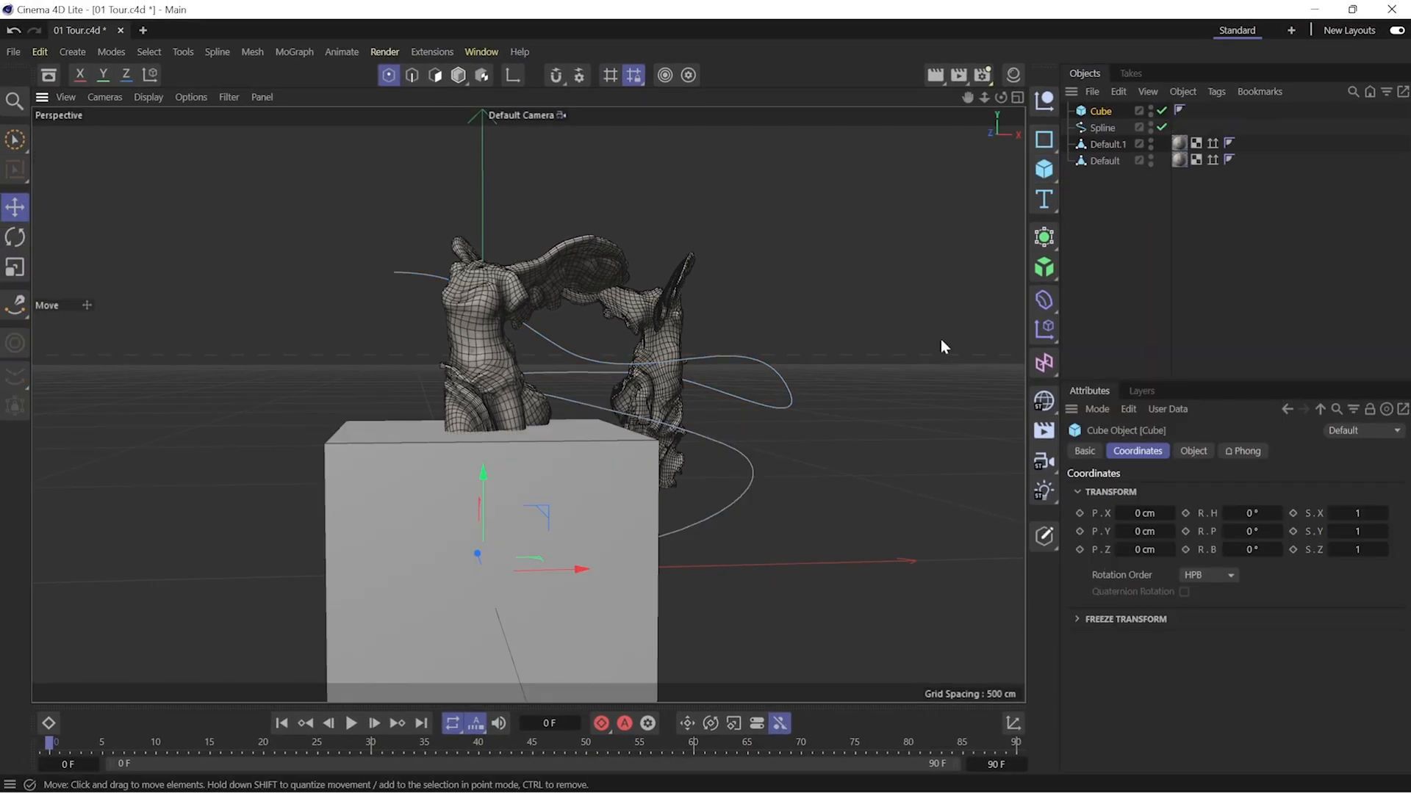
pyautogui.click(1045, 240)
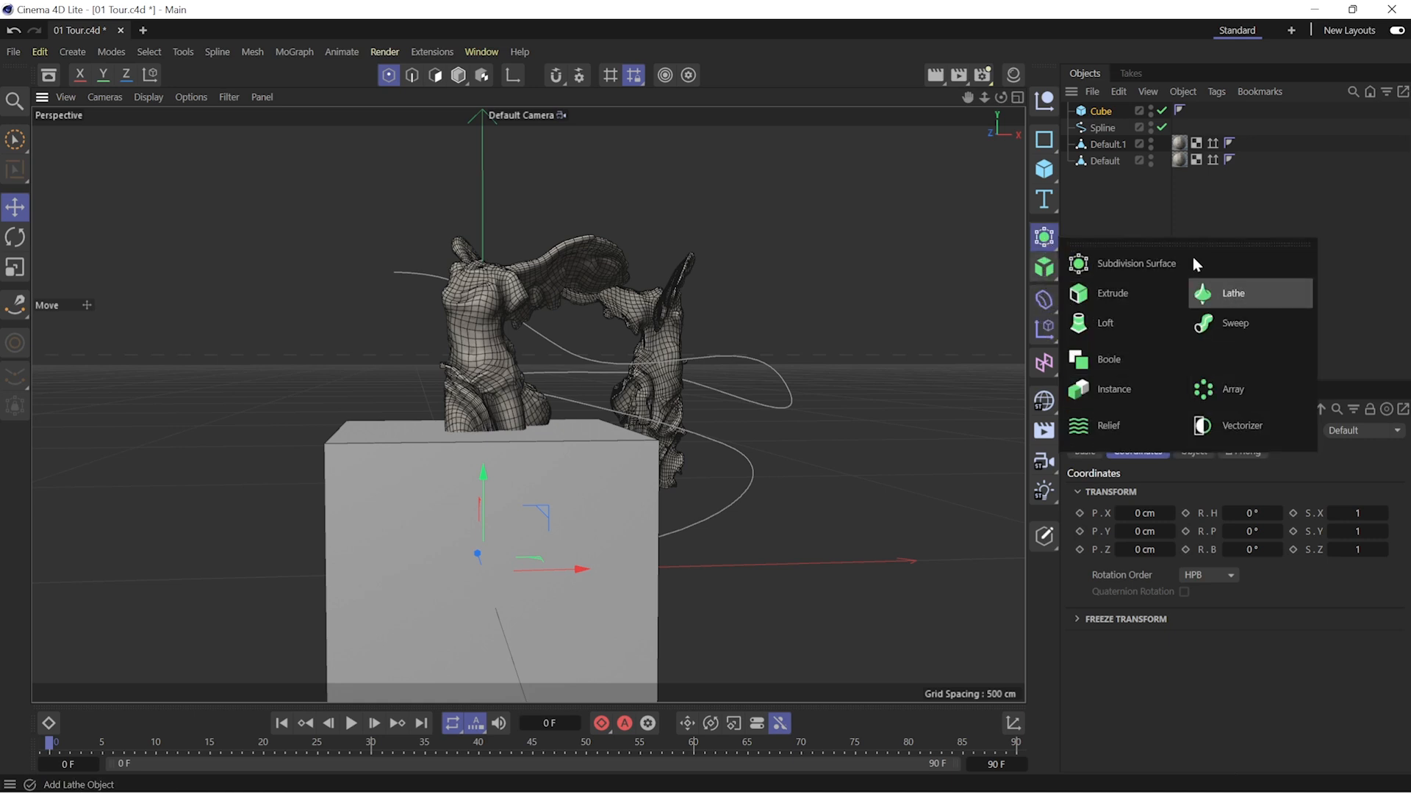
pyautogui.click(1035, 328)
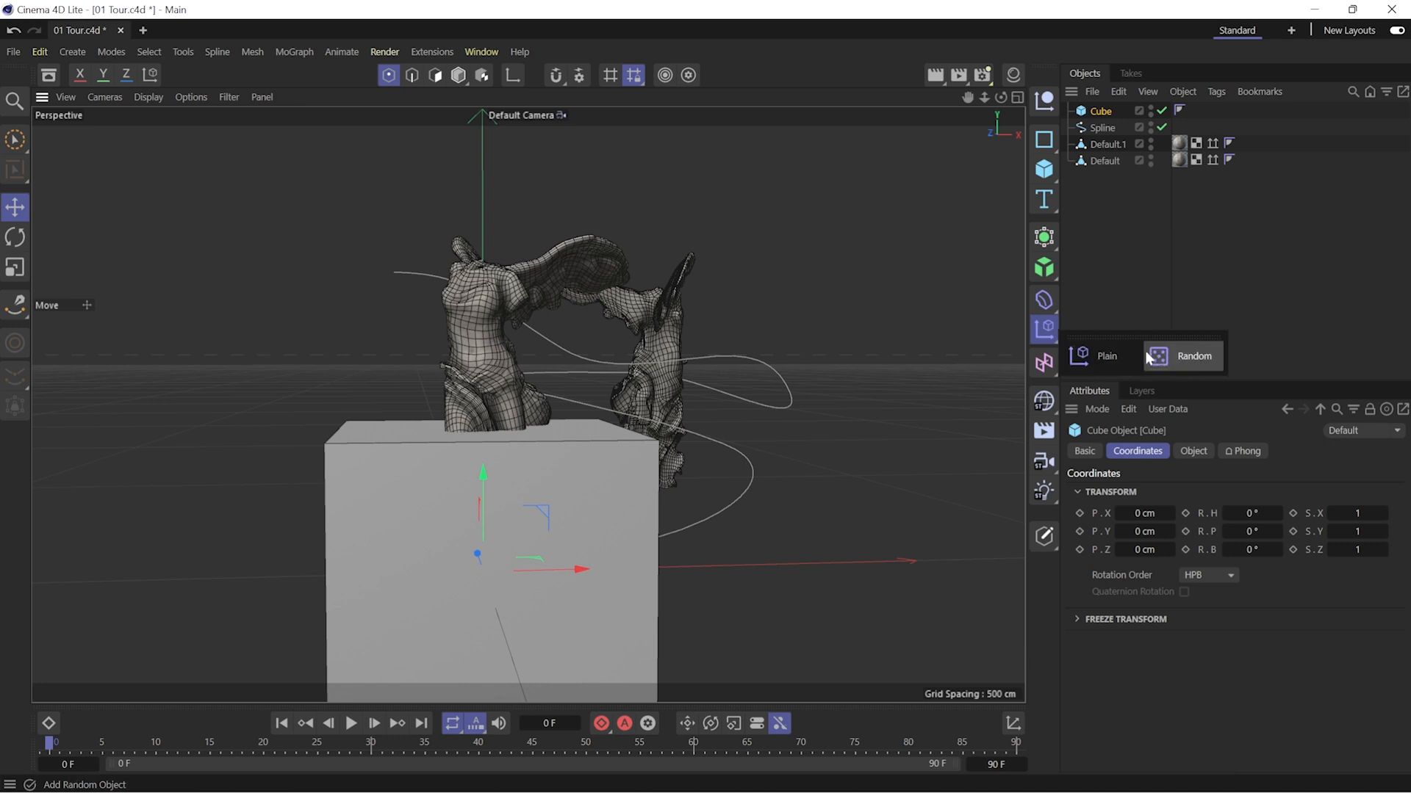
pyautogui.click(1051, 273)
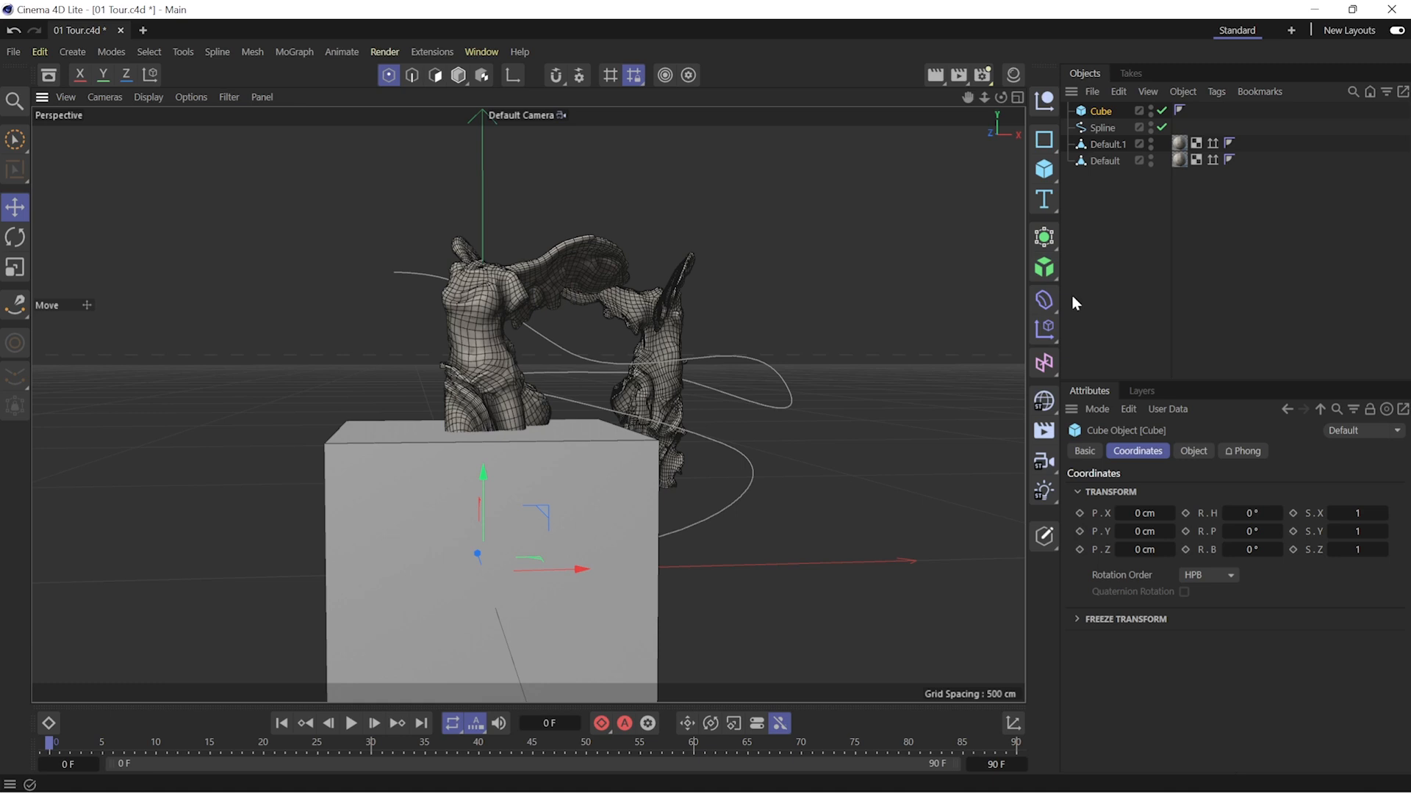
# - Add a Light and move it above the statues to about X 181 cm, Y 253 cm
pyautogui.click(1045, 491)
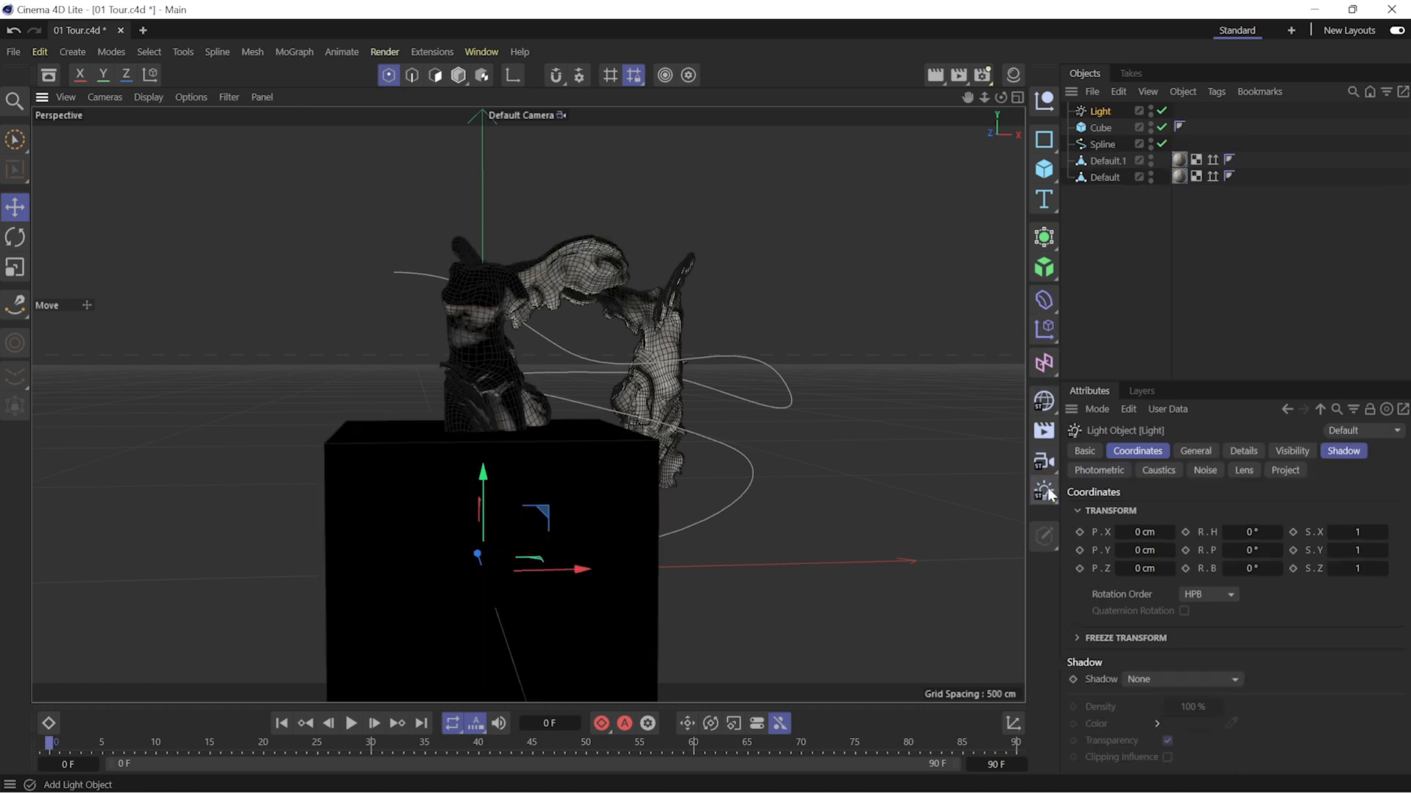
pyautogui.moveTo(482, 474); pyautogui.dragTo(485, 121)
pyautogui.moveTo(565, 218); pyautogui.dragTo(826, 220)
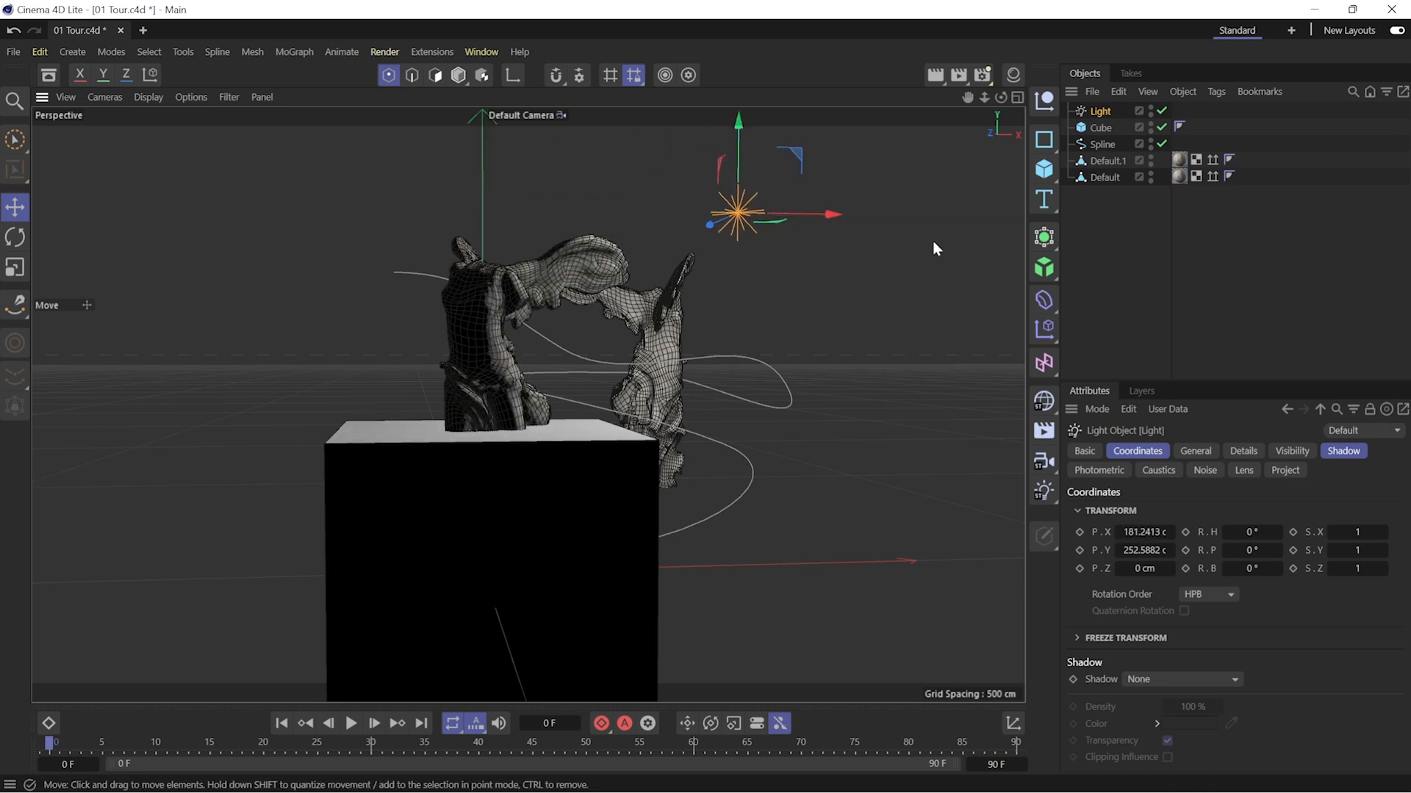
# - Move the cube to about X 90 cm, Z 142 cm and set its size to 400 × 50 × 400 cm
pyautogui.click(1099, 127)
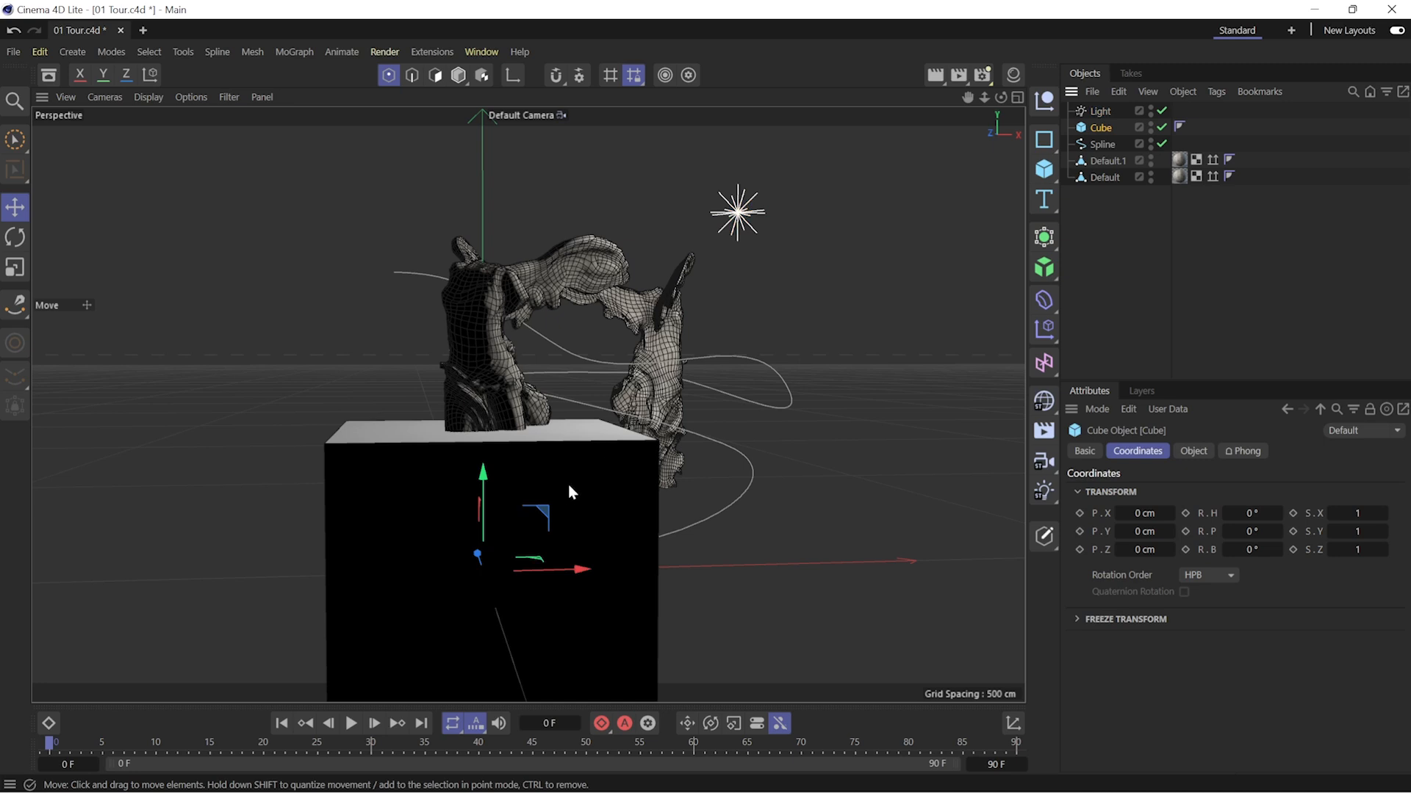
pyautogui.keyDown('alt'); pyautogui.moveTo(513, 479); pyautogui.dragTo(618, 342); pyautogui.keyUp('alt')
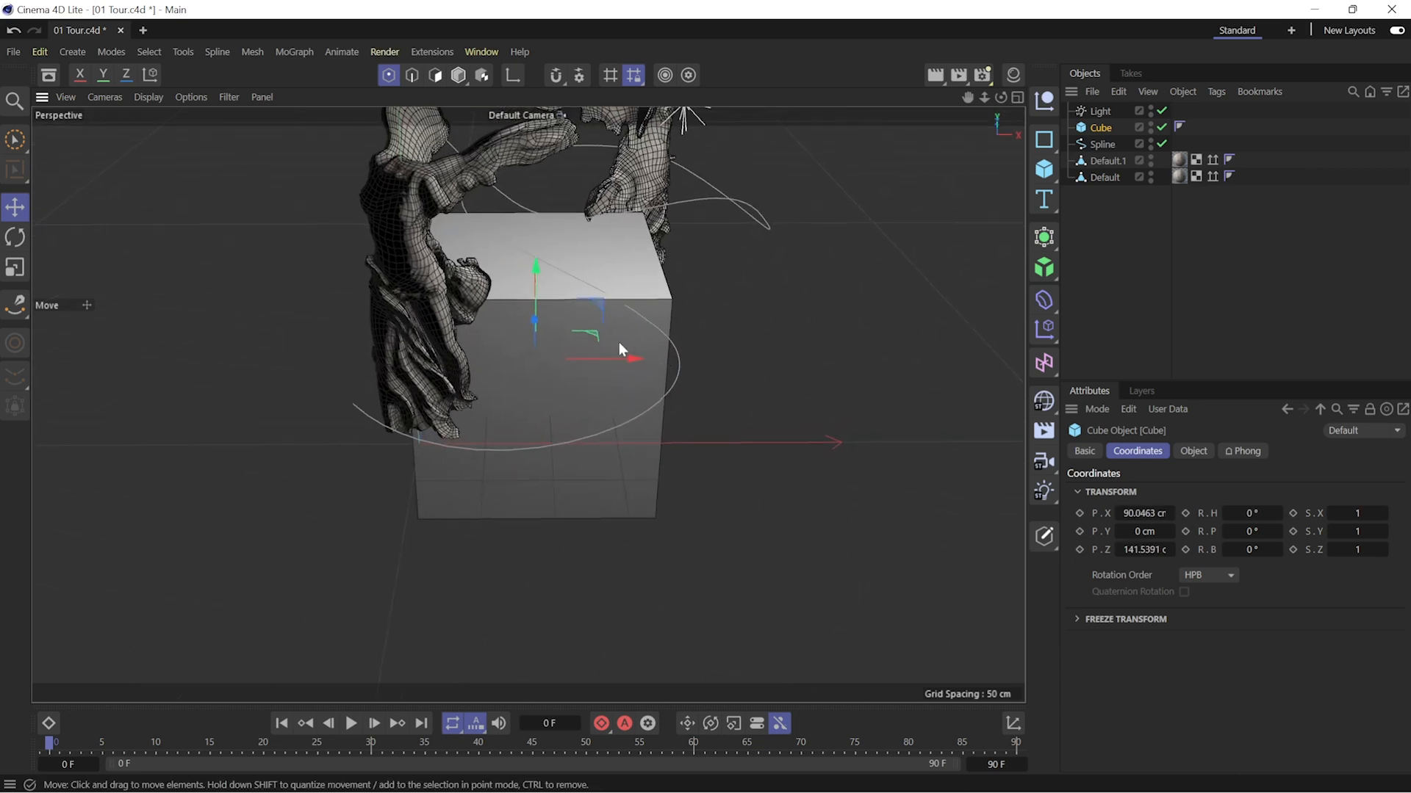
pyautogui.click(1193, 451)
pyautogui.click(1191, 490)
pyautogui.write('314')
pyautogui.press('Tab')
pyautogui.write('31')
pyautogui.hotkey('shift', 'Tab')
pyautogui.write('400')
pyautogui.press('Tab')
pyautogui.press('Return')
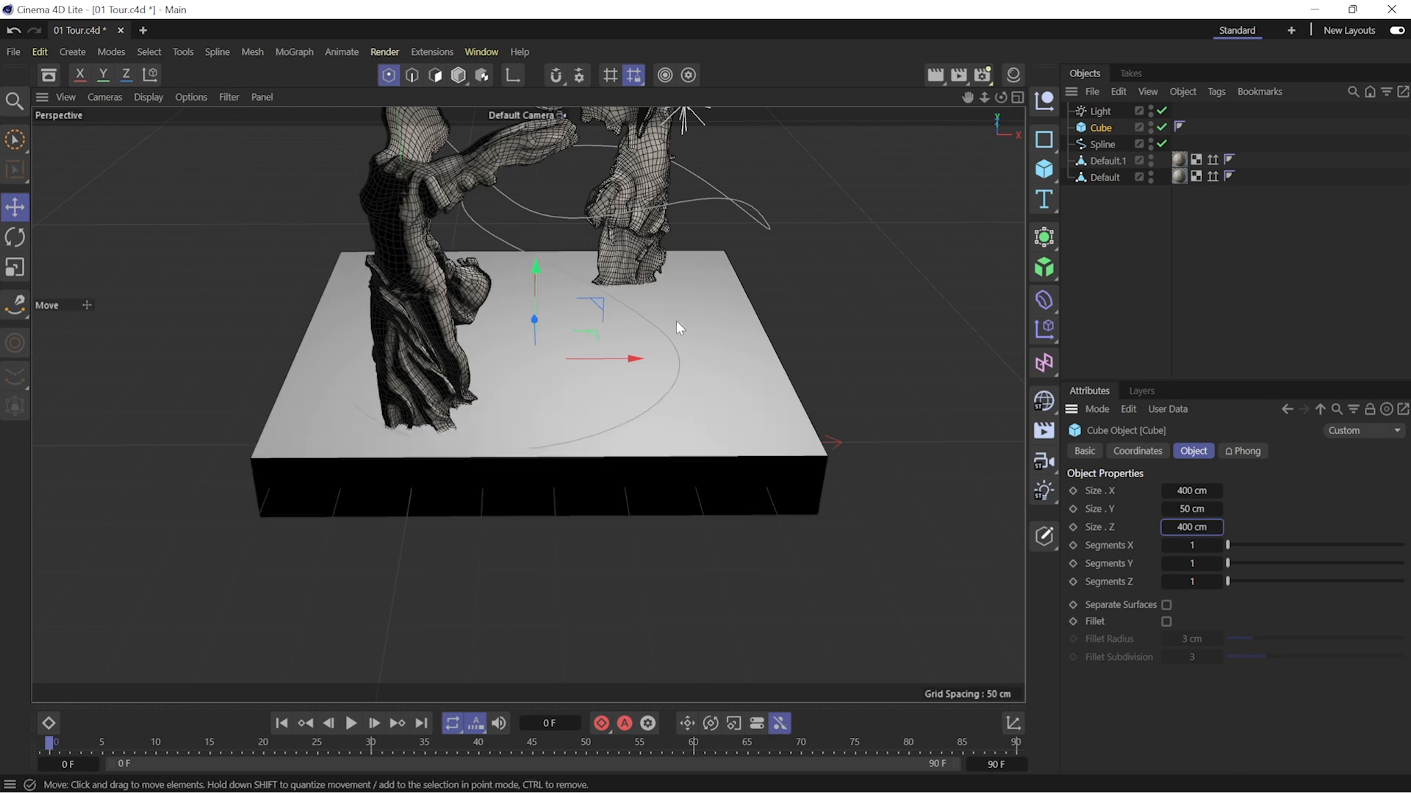
# - Lower the cube beneath the statues' feet, try its Fillet option, and set its X, Y and Z segments to 2
pyautogui.moveTo(534, 292); pyautogui.dragTo(540, 300)
pyautogui.click(1166, 622)
pyautogui.doubleClick(1207, 546)
pyautogui.write('2')
pyautogui.press('Tab')
pyautogui.write('2')
pyautogui.press('Tab')
pyautogui.write('2')
pyautogui.press('Return')
pyautogui.keyDown('alt'); pyautogui.moveTo(864, 367); pyautogui.dragTo(1021, 547); pyautogui.keyUp('alt')
pyautogui.click(1166, 622)
# - Disable the light and convert the cube into an editable polygon object
pyautogui.click(1162, 111)
pyautogui.keyDown('alt'); pyautogui.moveTo(661, 316); pyautogui.dragTo(575, 423); pyautogui.keyUp('alt')
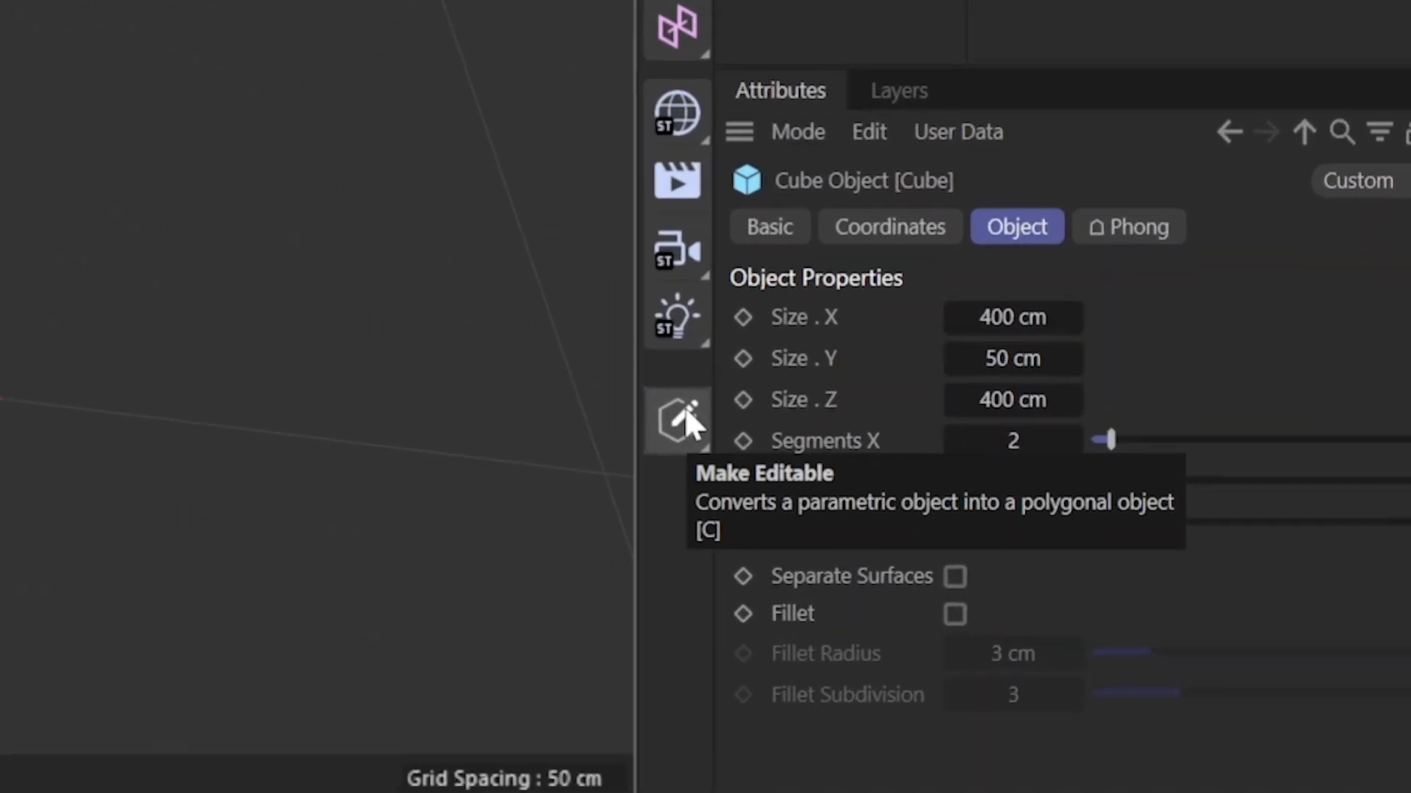
pyautogui.click(681, 417)
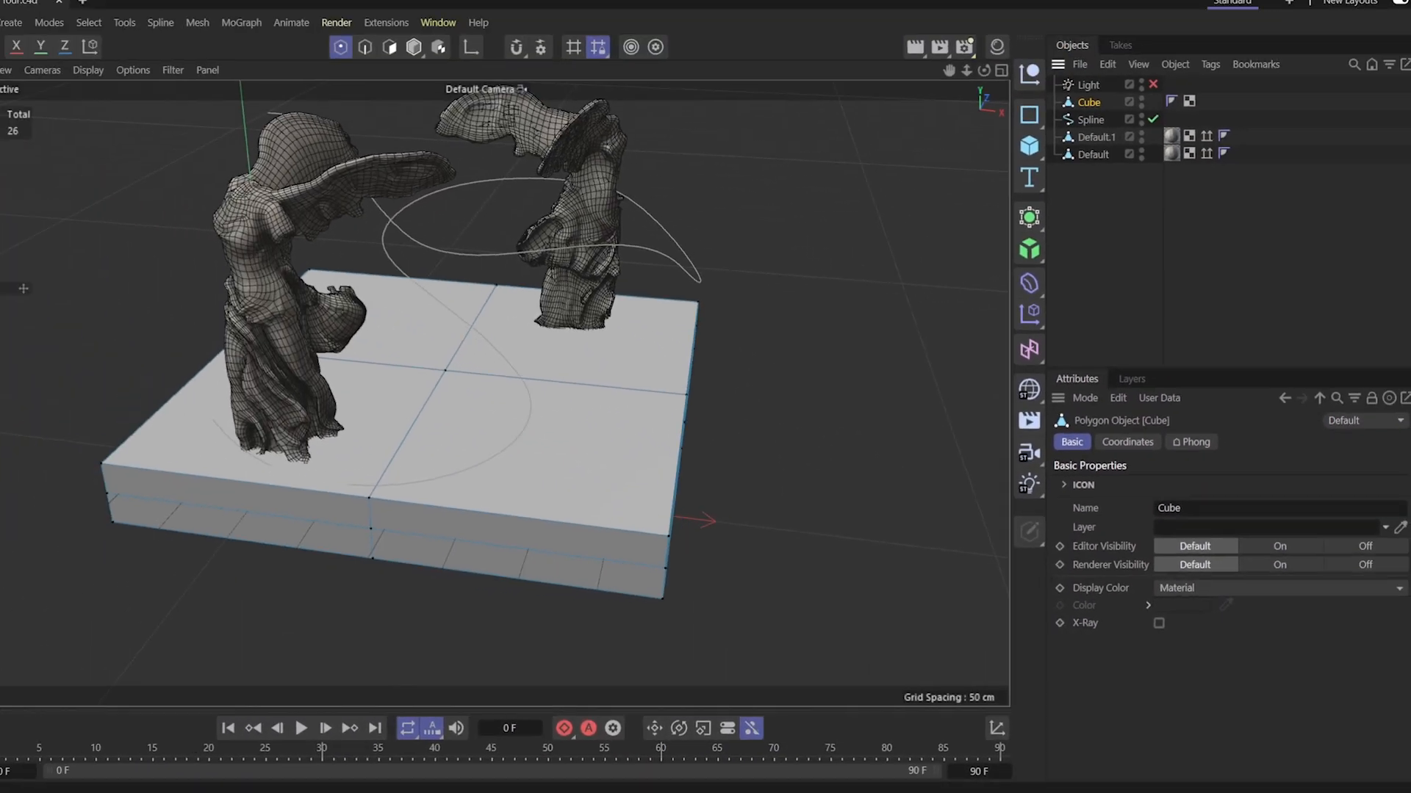
# - Rectangle-select the cube's middle row of points running along Z and scale it outward along the Z axis
pyautogui.click(15, 139)
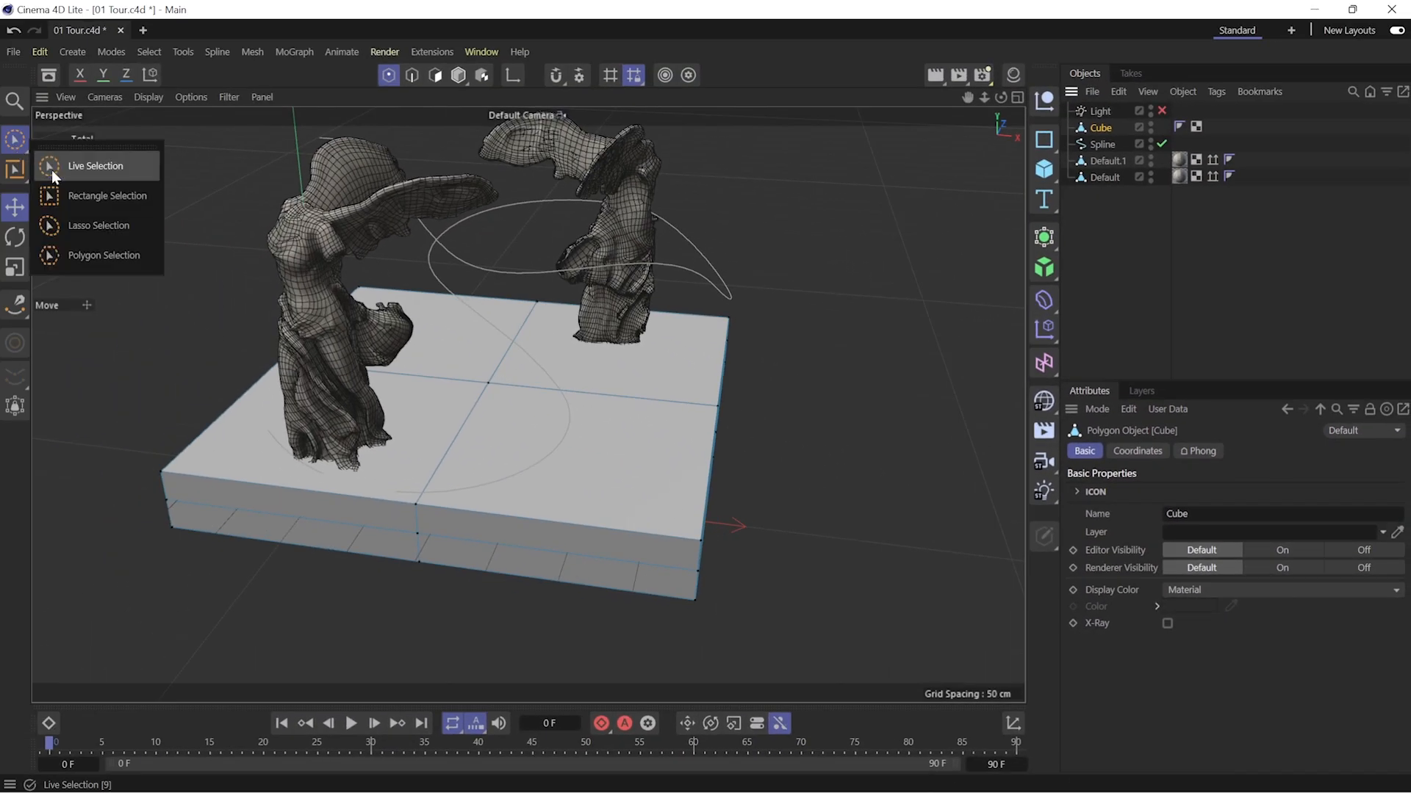
pyautogui.click(64, 192)
pyautogui.keyDown('alt'); pyautogui.moveTo(689, 437); pyautogui.dragTo(801, 435); pyautogui.keyUp('alt')
pyautogui.moveTo(573, 315); pyautogui.dragTo(392, 566)
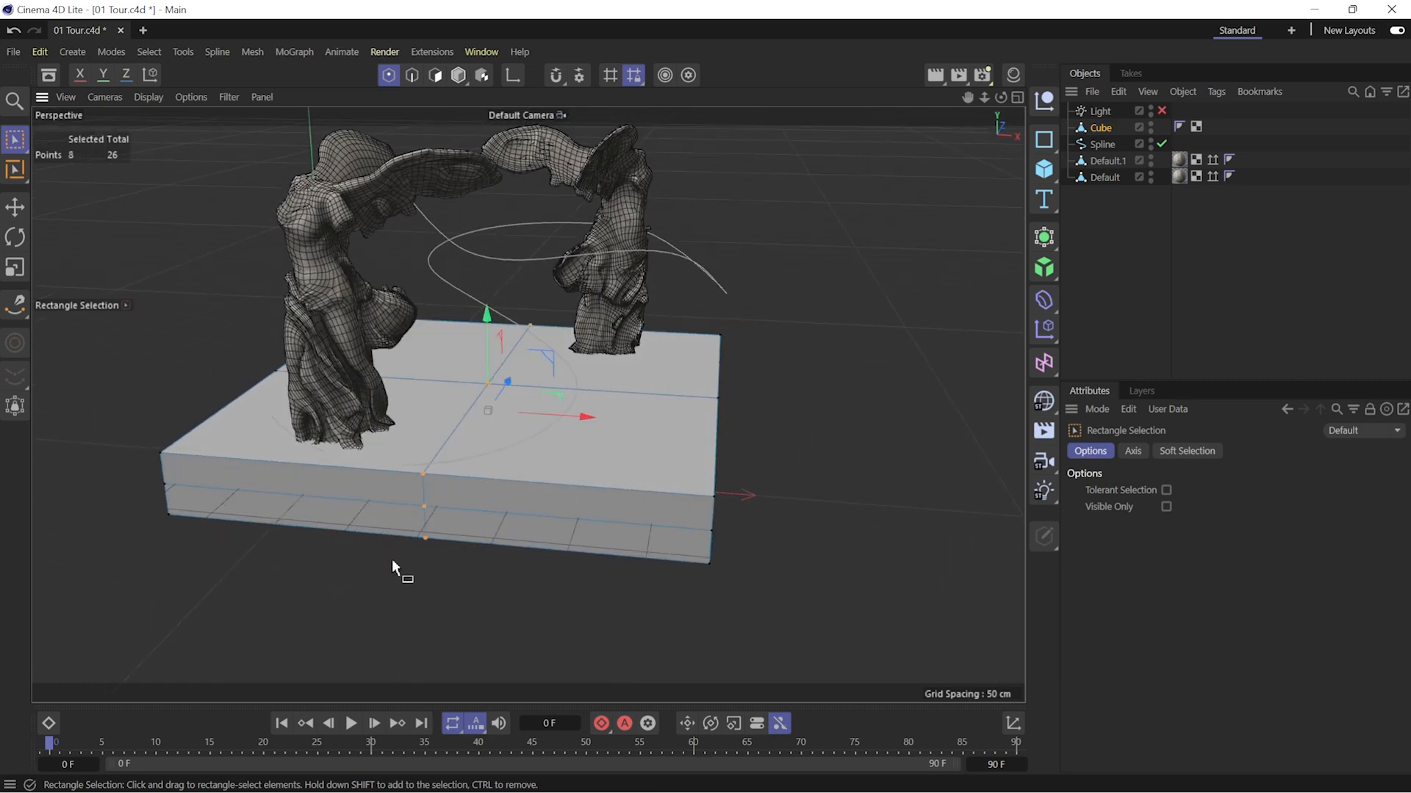
pyautogui.click(16, 268)
pyautogui.moveTo(553, 394); pyautogui.dragTo(514, 403)
# - Select the cube's crossing middle row of points running along X and scale it outward along the X axis
pyautogui.hotkey('ctrl', 'shift', 'a')
pyautogui.click(23, 149)
pyautogui.moveTo(439, 290); pyautogui.dragTo(621, 553)
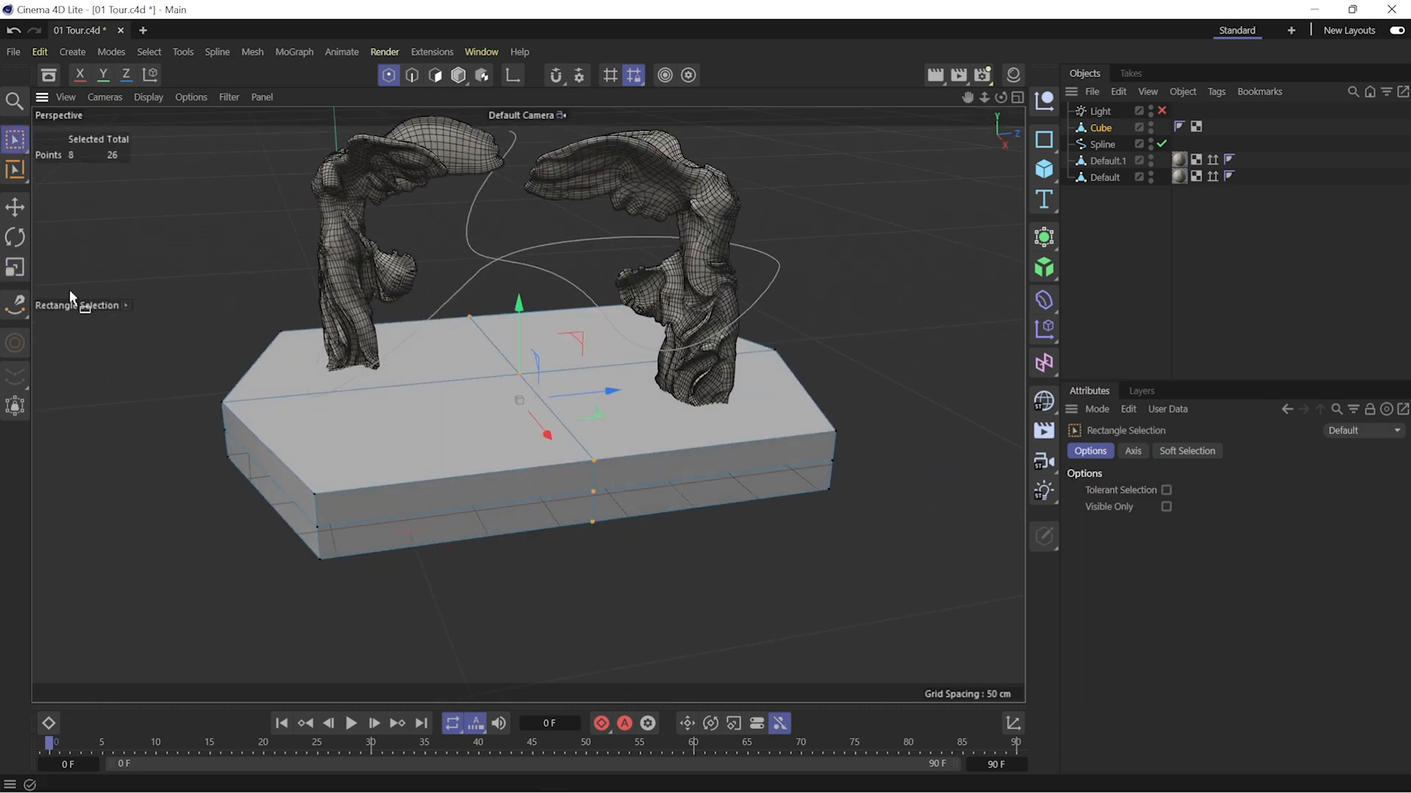
pyautogui.click(15, 267)
pyautogui.moveTo(551, 430); pyautogui.dragTo(677, 444)
pyautogui.scroll(4, 677, 443)
pyautogui.moveTo(504, 445); pyautogui.dragTo(645, 365)
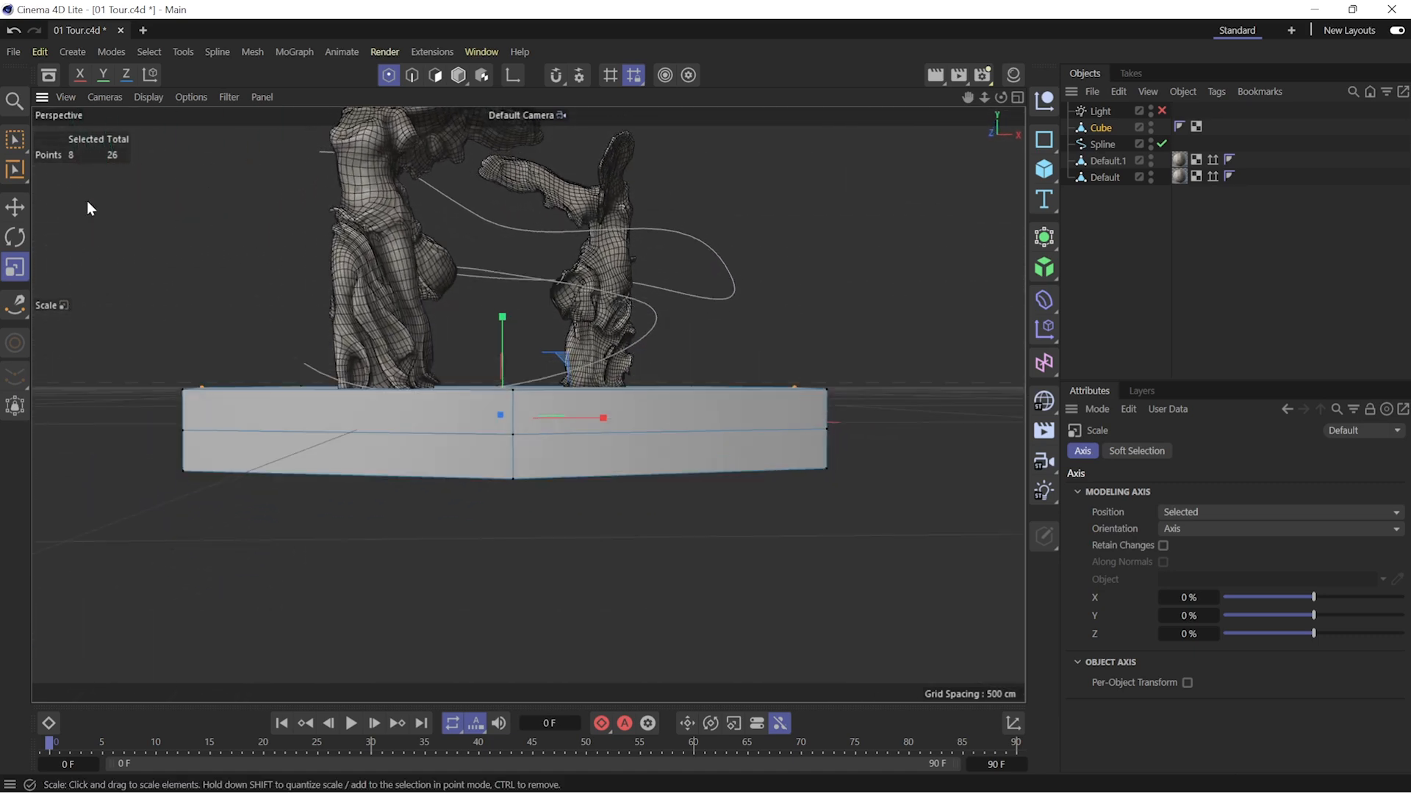
# - Use Rectangle Selection to select the points at the opposite outer edges of the base
pyautogui.click(15, 139)
pyautogui.keyDown('alt'); pyautogui.moveTo(202, 363); pyautogui.dragTo(117, 489); pyautogui.keyUp('alt')
pyautogui.moveTo(189, 317); pyautogui.dragTo(273, 373)
pyautogui.moveTo(801, 326); pyautogui.dragTo(948, 424)
pyautogui.moveTo(955, 345); pyautogui.dragTo(806, 425)
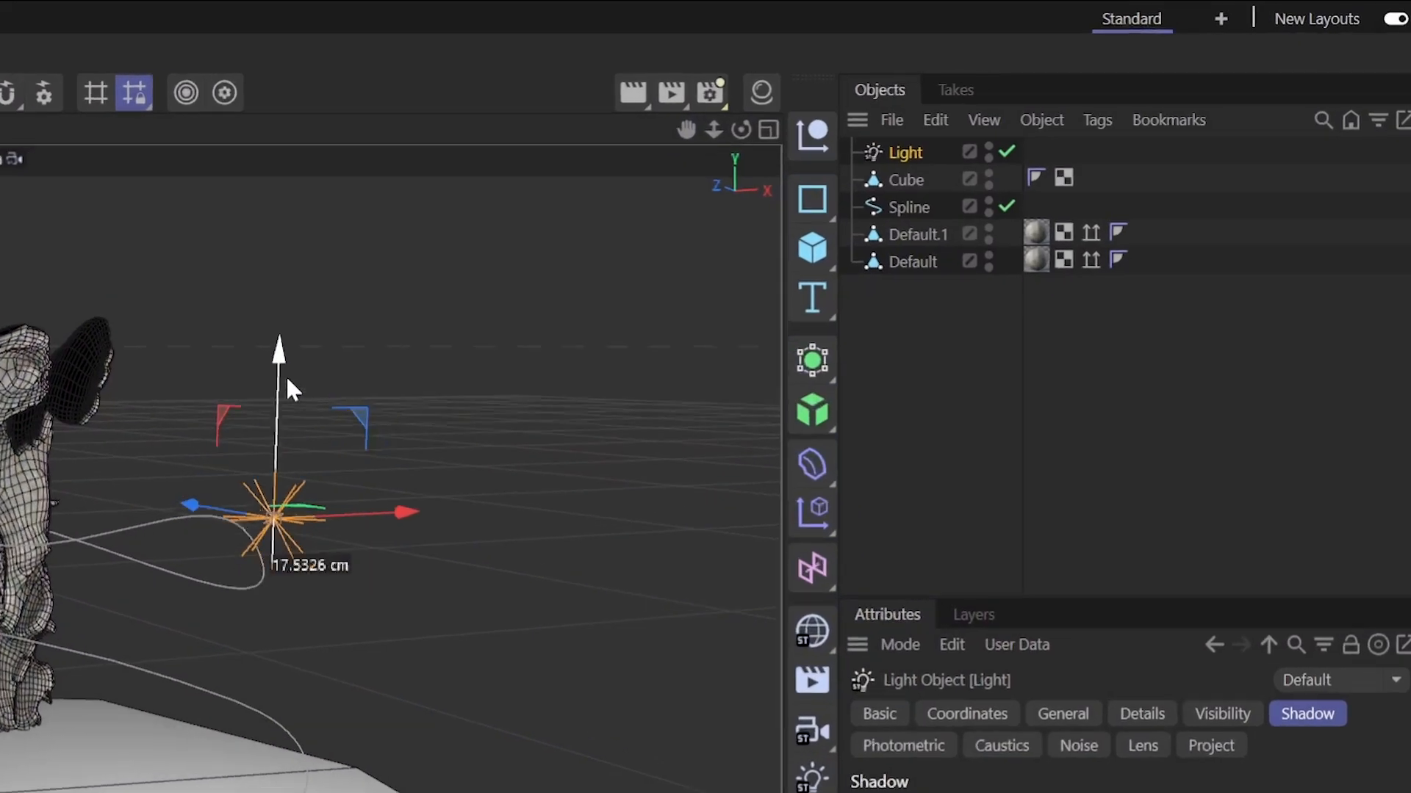
# - Move the base Cube to the end of the object list and select the other objects one after another
pyautogui.click(1054, 238)
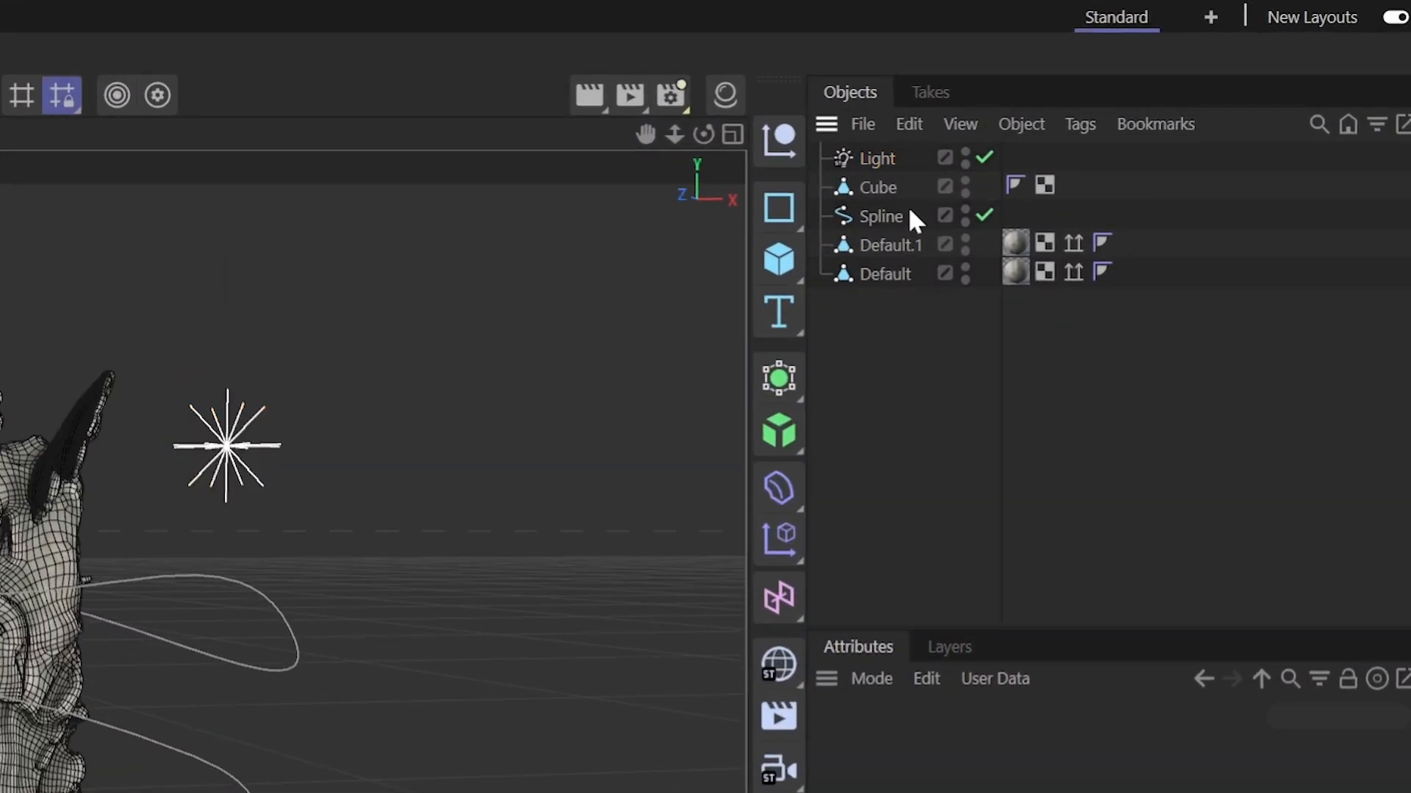
pyautogui.moveTo(886, 191); pyautogui.dragTo(886, 290)
pyautogui.click(885, 245)
pyautogui.click(889, 216)
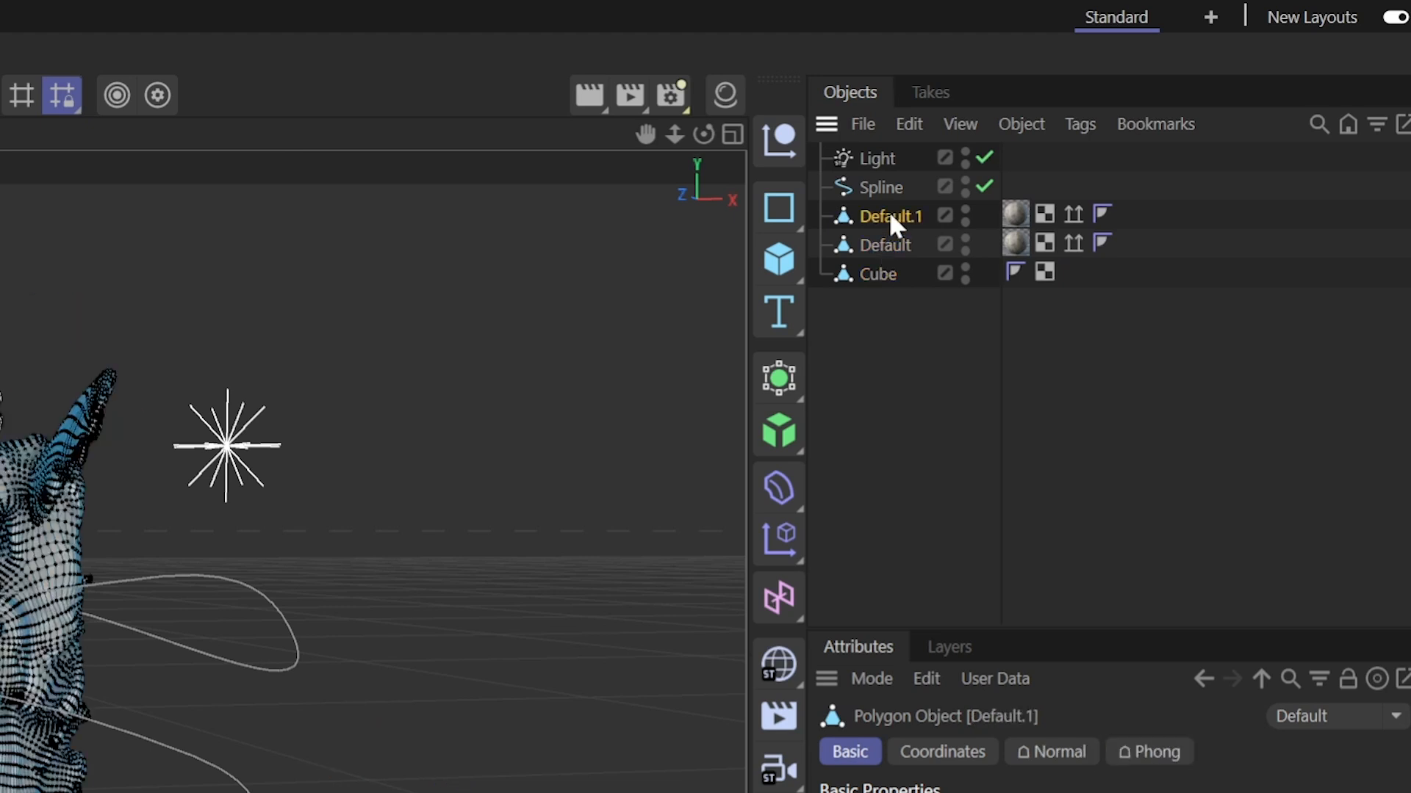
pyautogui.click(864, 184)
pyautogui.click(872, 159)
pyautogui.click(435, 495)
pyautogui.keyDown('alt'); pyautogui.moveTo(435, 496); pyautogui.dragTo(401, 508); pyautogui.keyUp('alt')
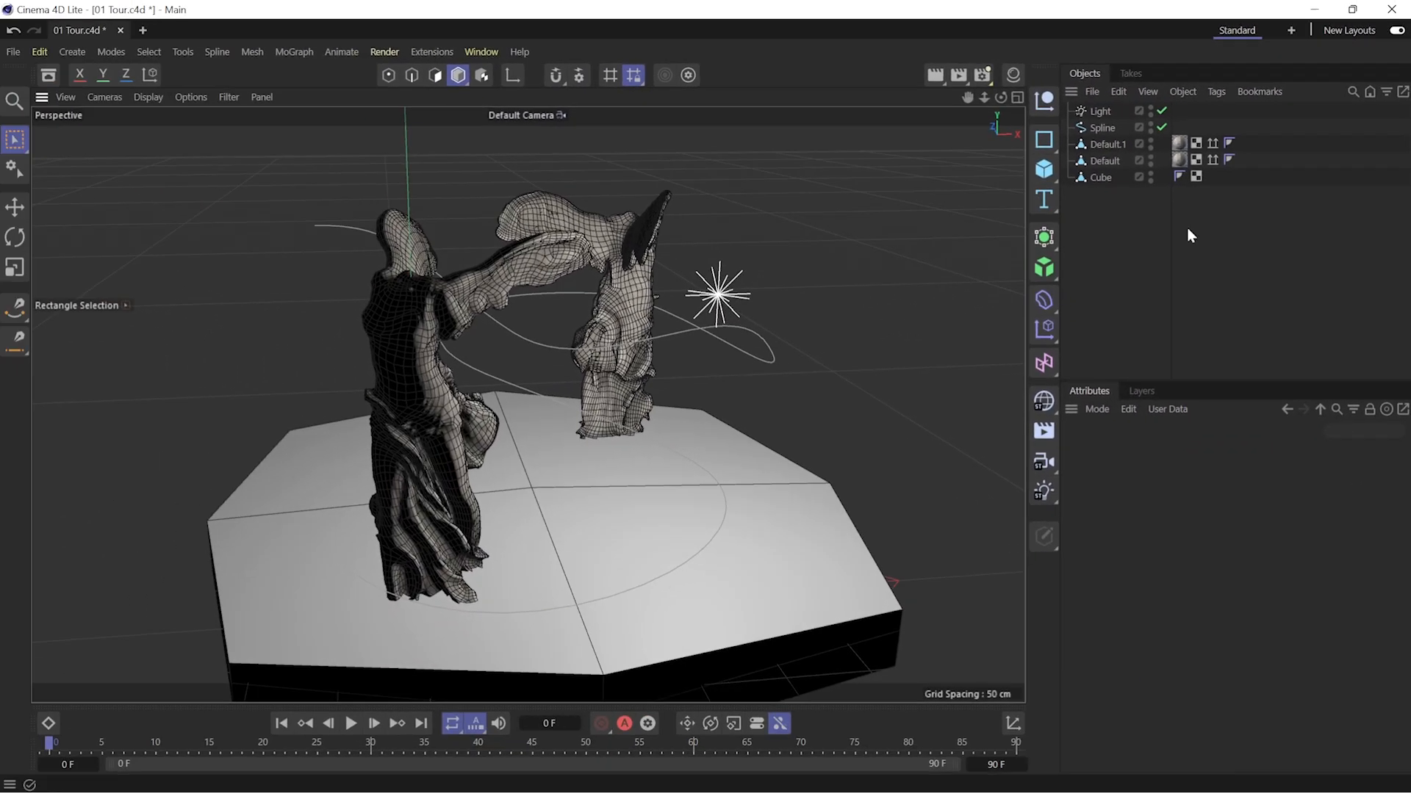
# - Add a cube primitive sized about 39 × 38 × 34 cm and place it above the statues
pyautogui.click(812, 248)
pyautogui.moveTo(577, 604); pyautogui.dragTo(474, 607)
pyautogui.moveTo(417, 505); pyautogui.dragTo(514, 242)
pyautogui.moveTo(450, 275); pyautogui.dragTo(509, 265)
pyautogui.moveTo(443, 181); pyautogui.dragTo(443, 151)
# - Copy and paste the cube repeatedly, spreading the copies around in the air above the statues
pyautogui.hotkey('ctrl', 'c')
pyautogui.hotkey('ctrl', 'v')
pyautogui.moveTo(505, 225); pyautogui.dragTo(362, 243)
pyautogui.hotkey('ctrl', 'v')
pyautogui.moveTo(504, 225); pyautogui.dragTo(646, 211)
pyautogui.hotkey('ctrl', 'v')
pyautogui.moveTo(505, 225); pyautogui.dragTo(456, 153)
pyautogui.hotkey('ctrl', 'v')
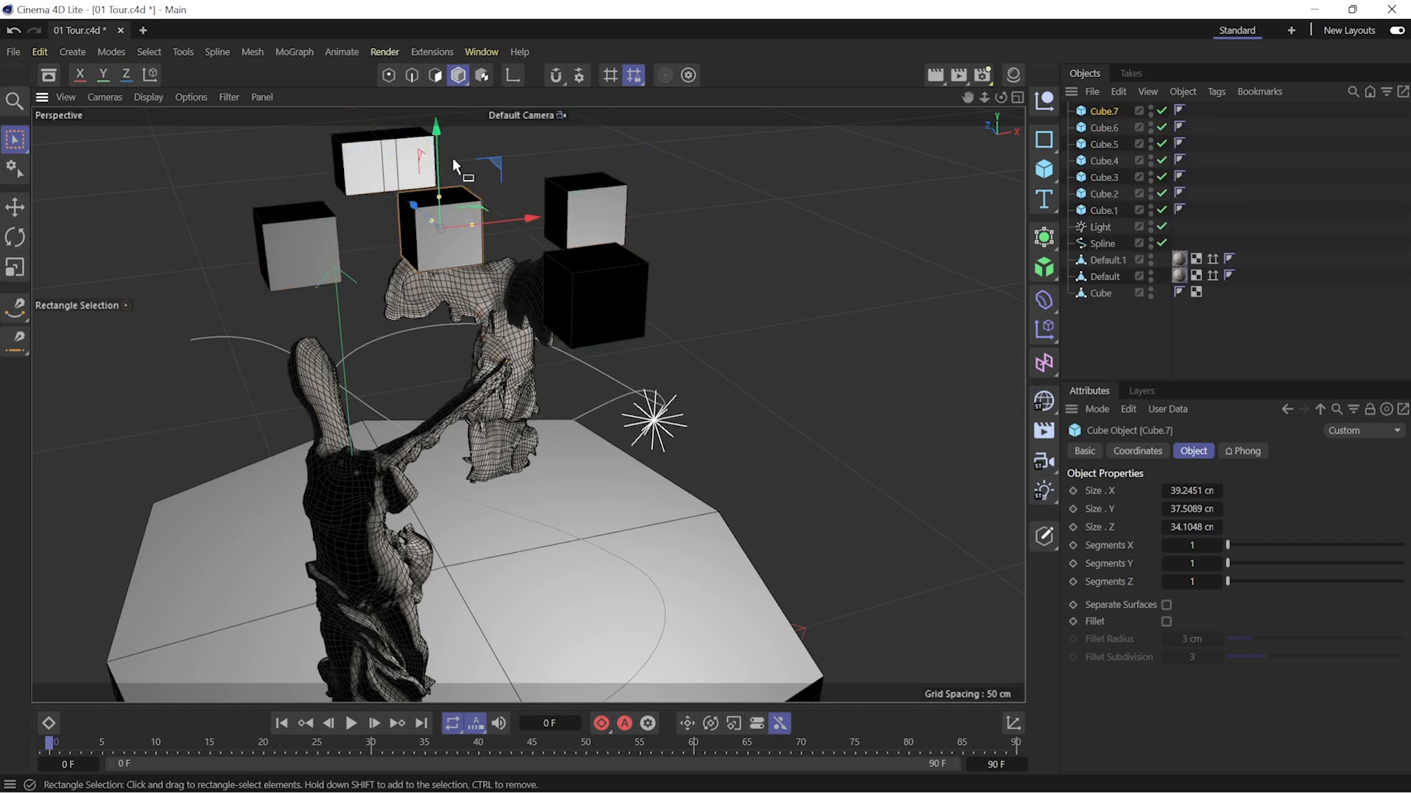
pyautogui.hotkey('ctrl', 'v')
pyautogui.click(587, 209)
# - Select Cube.6 through Cube.2 and make them children of Cube.1
pyautogui.keyDown('alt'); pyautogui.moveTo(588, 209); pyautogui.dragTo(916, 203); pyautogui.keyUp('alt')
pyautogui.click(1103, 111)
pyautogui.keyDown('shift'); pyautogui.click(1109, 128); pyautogui.keyUp('shift')
pyautogui.keyDown('shift'); pyautogui.click(1111, 176); pyautogui.keyUp('shift')
pyautogui.moveTo(1111, 177); pyautogui.dragTo(1109, 193)
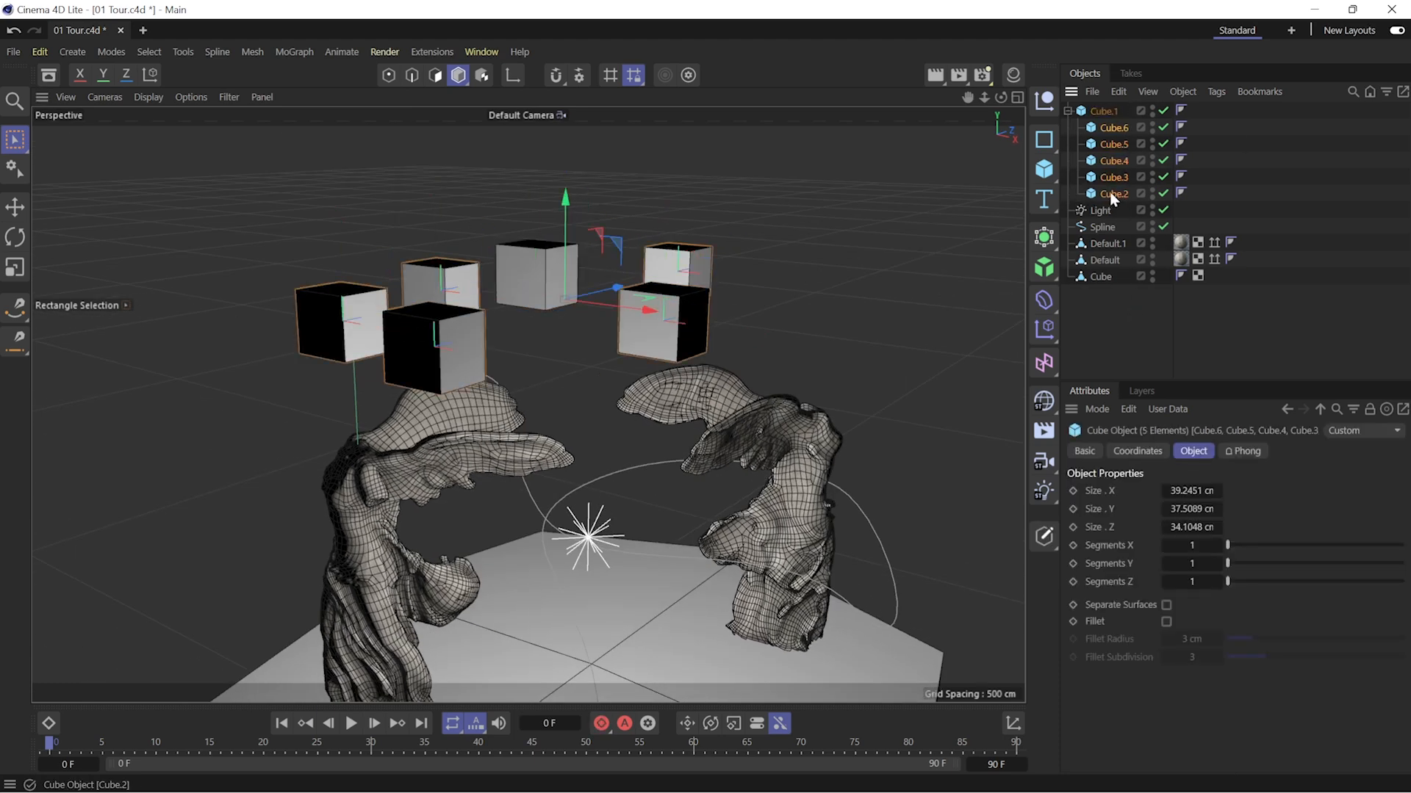
pyautogui.click(1121, 287)
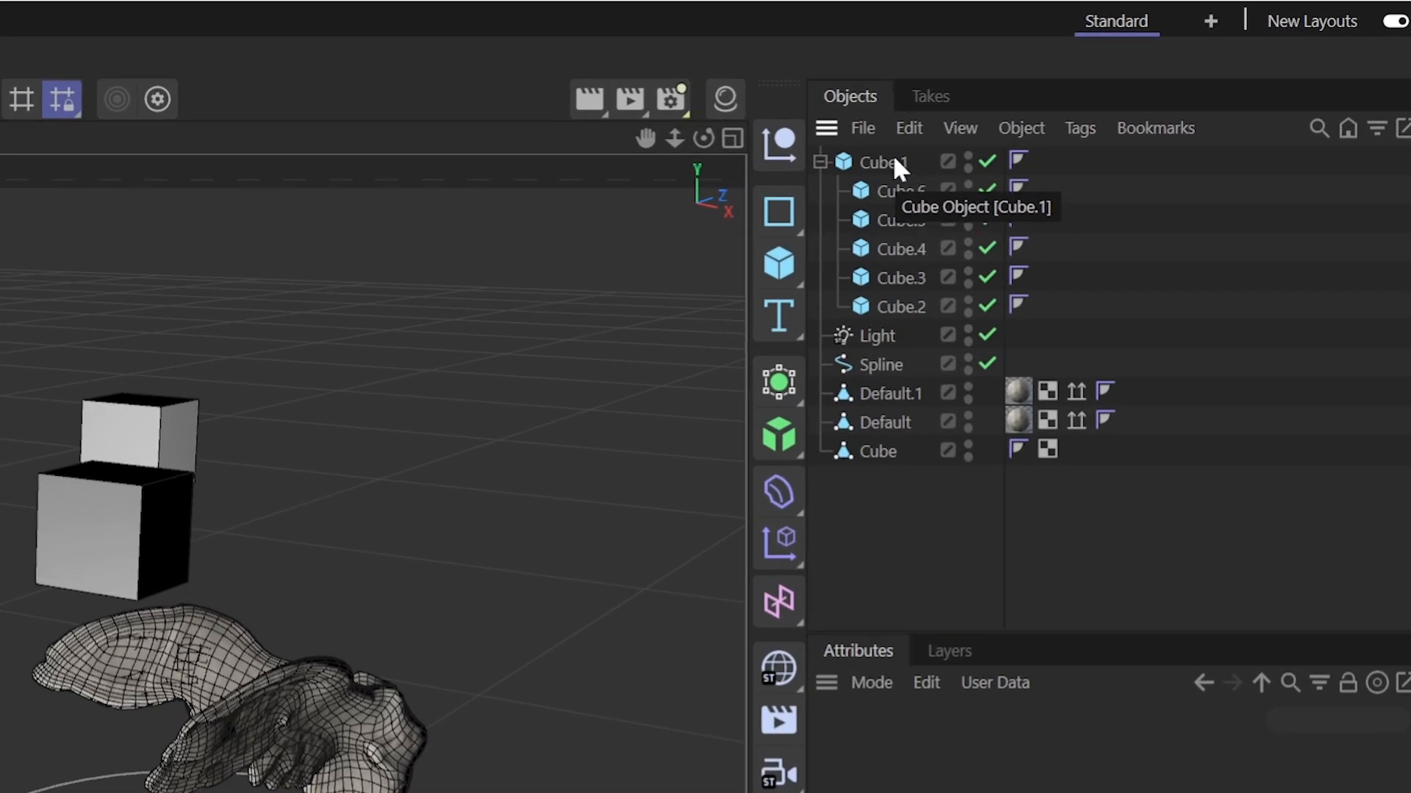
# - Move and rotate the whole cube group through its parent Cube.1
pyautogui.click(894, 163)
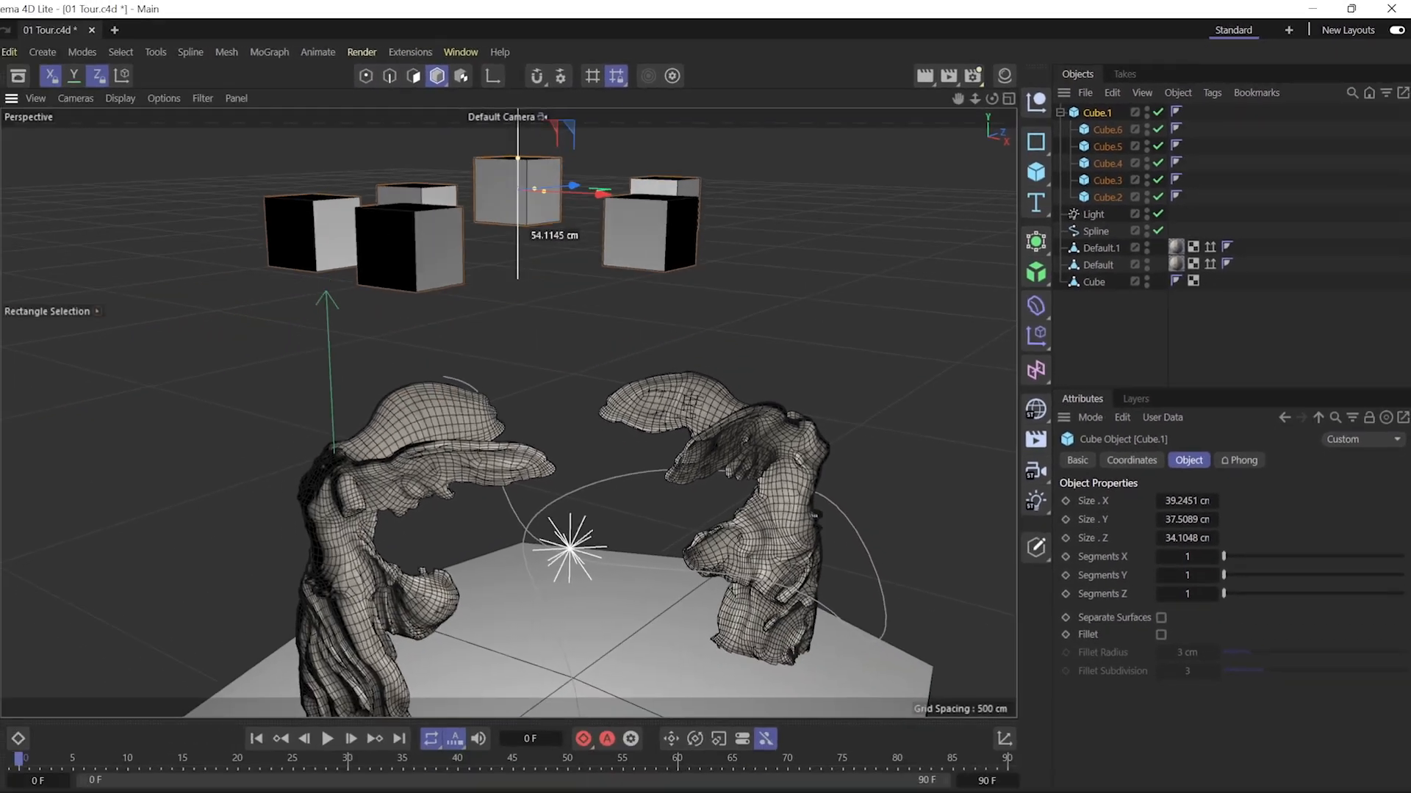
pyautogui.click(15, 237)
pyautogui.moveTo(478, 237); pyautogui.dragTo(544, 250)
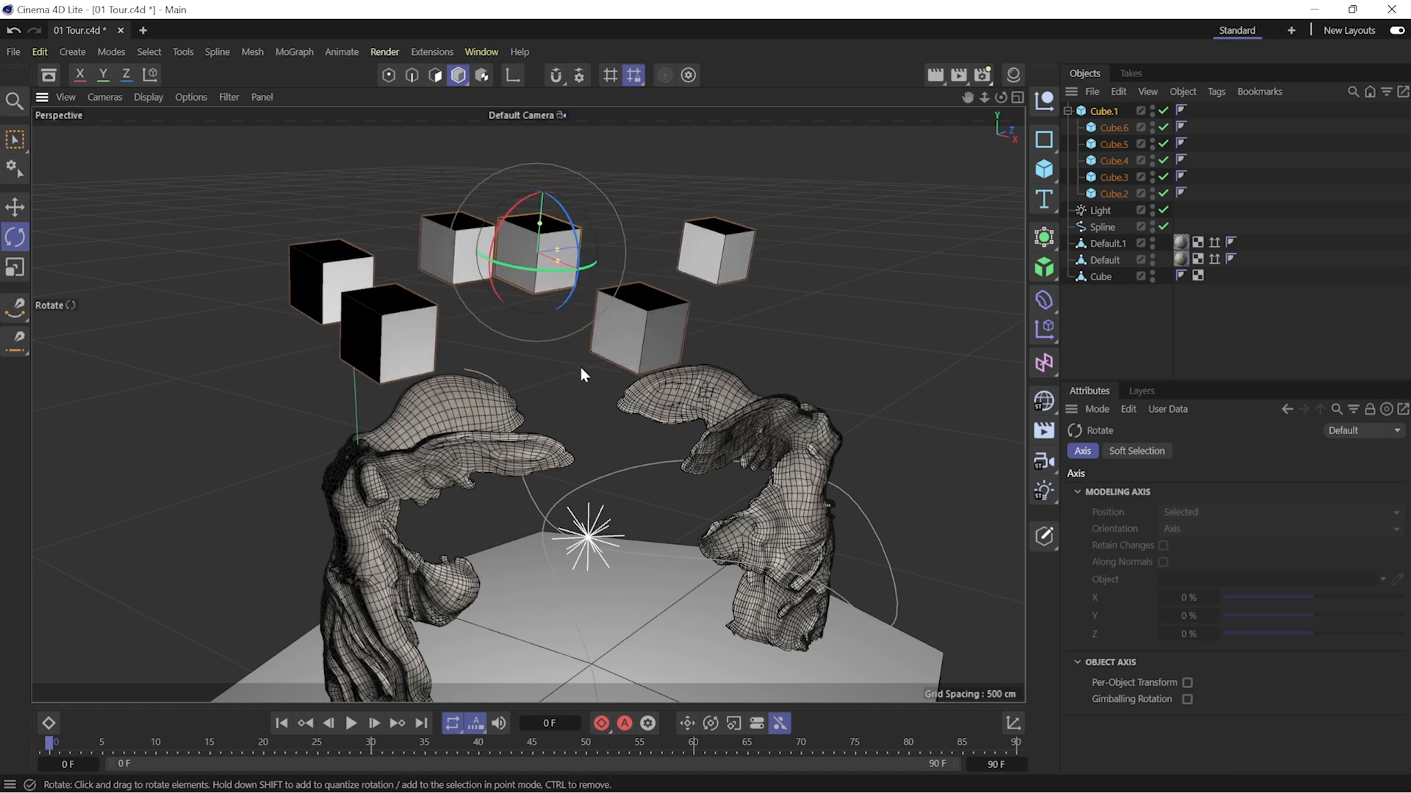
# - Rotate the child cubes individually to varied angles and collapse the Cube.1 hierarchy
pyautogui.click(666, 345)
pyautogui.moveTo(650, 327); pyautogui.dragTo(630, 232)
pyautogui.click(728, 256)
pyautogui.click(397, 334)
pyautogui.moveTo(434, 319); pyautogui.dragTo(388, 320)
pyautogui.click(474, 263)
pyautogui.moveTo(478, 272); pyautogui.dragTo(441, 274)
pyautogui.click(330, 286)
pyautogui.moveTo(338, 291); pyautogui.dragTo(637, 231)
pyautogui.click(517, 266)
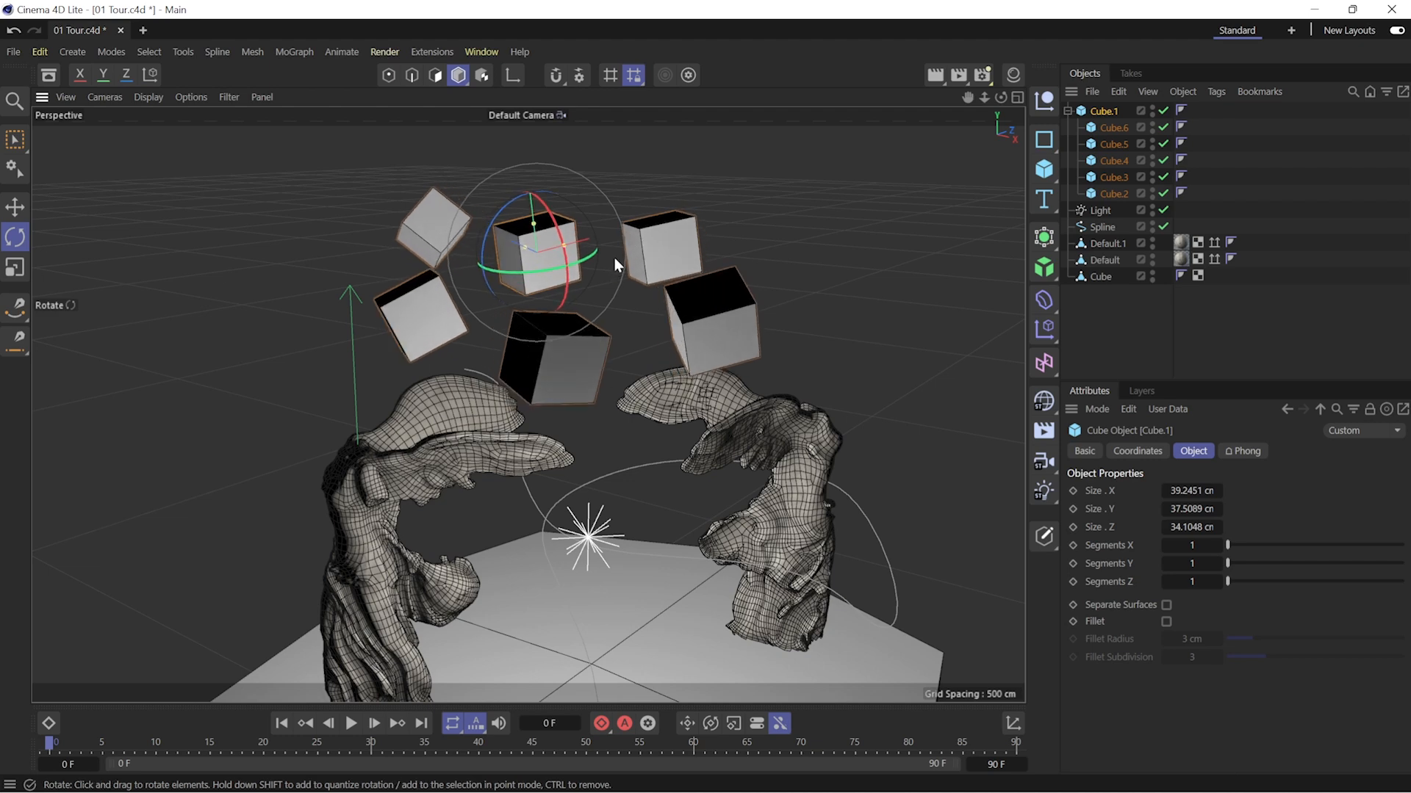
pyautogui.click(1130, 299)
pyautogui.keyDown('alt'); pyautogui.moveTo(721, 407); pyautogui.dragTo(760, 268); pyautogui.keyUp('alt')
pyautogui.click(1068, 110)
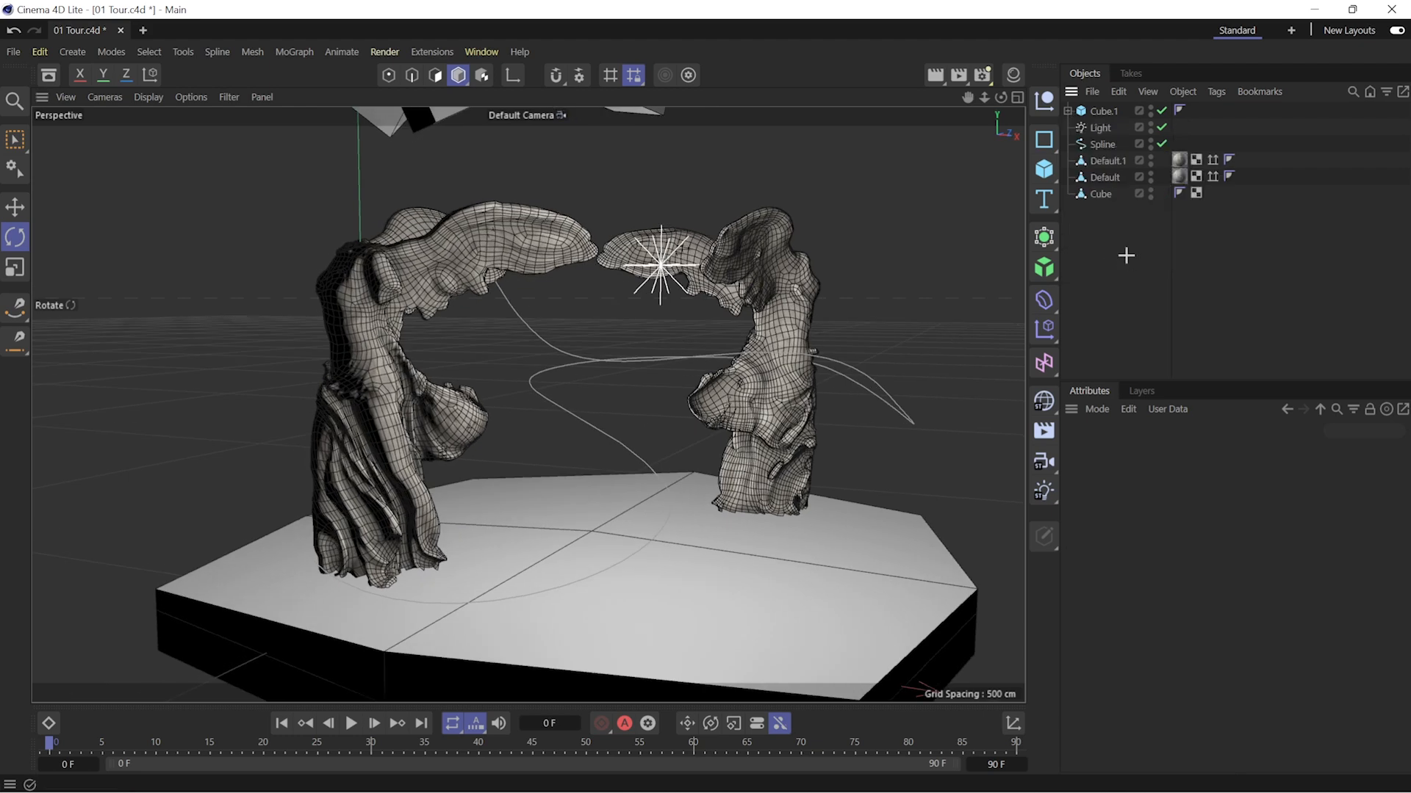
# - Add a Sweep generator and place the Spline inside it as a child
pyautogui.click(1044, 236)
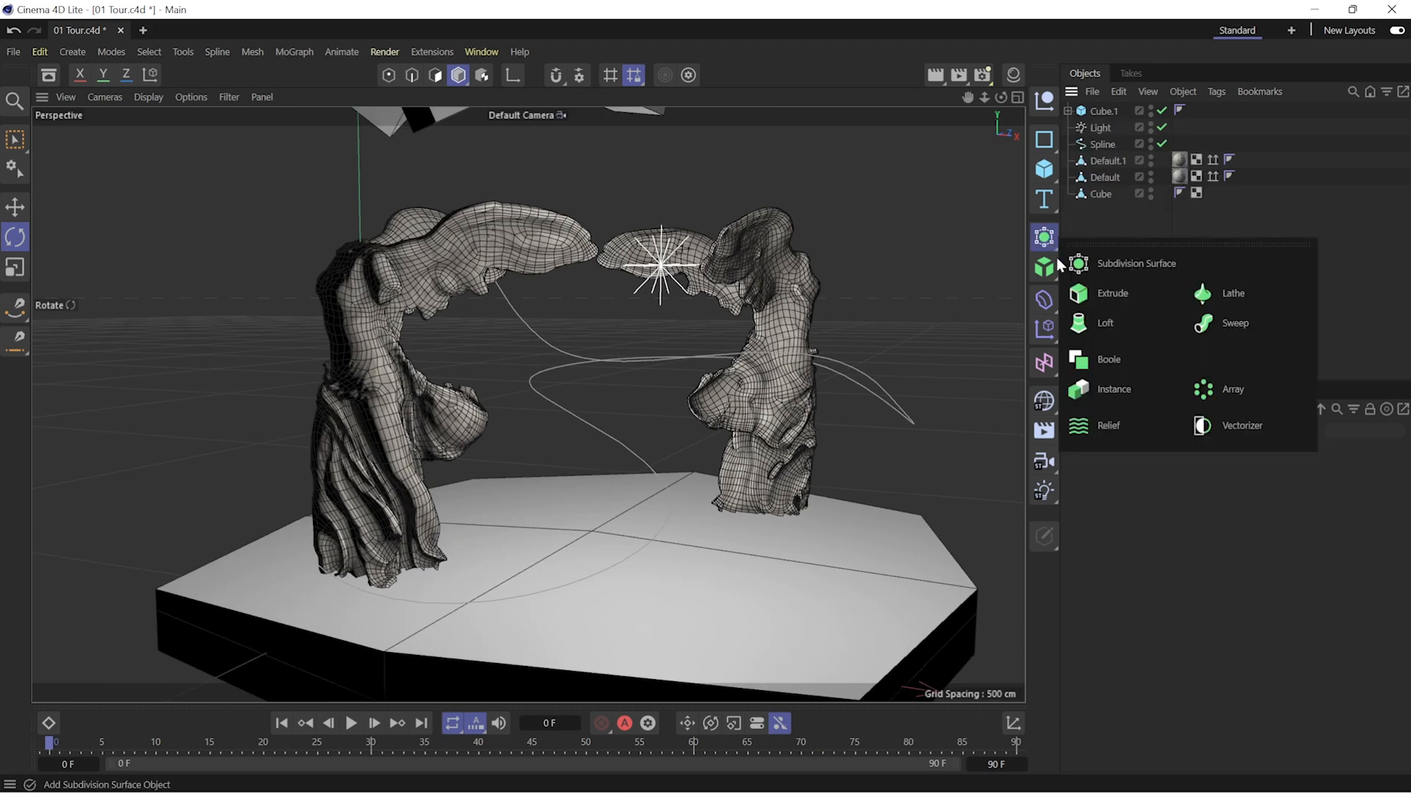
pyautogui.click(1234, 324)
pyautogui.moveTo(1109, 162); pyautogui.dragTo(1102, 112)
# - Add an n-Side spline above the Spline inside the Sweep and reduce its radius to form a thin tube
pyautogui.click(1044, 141)
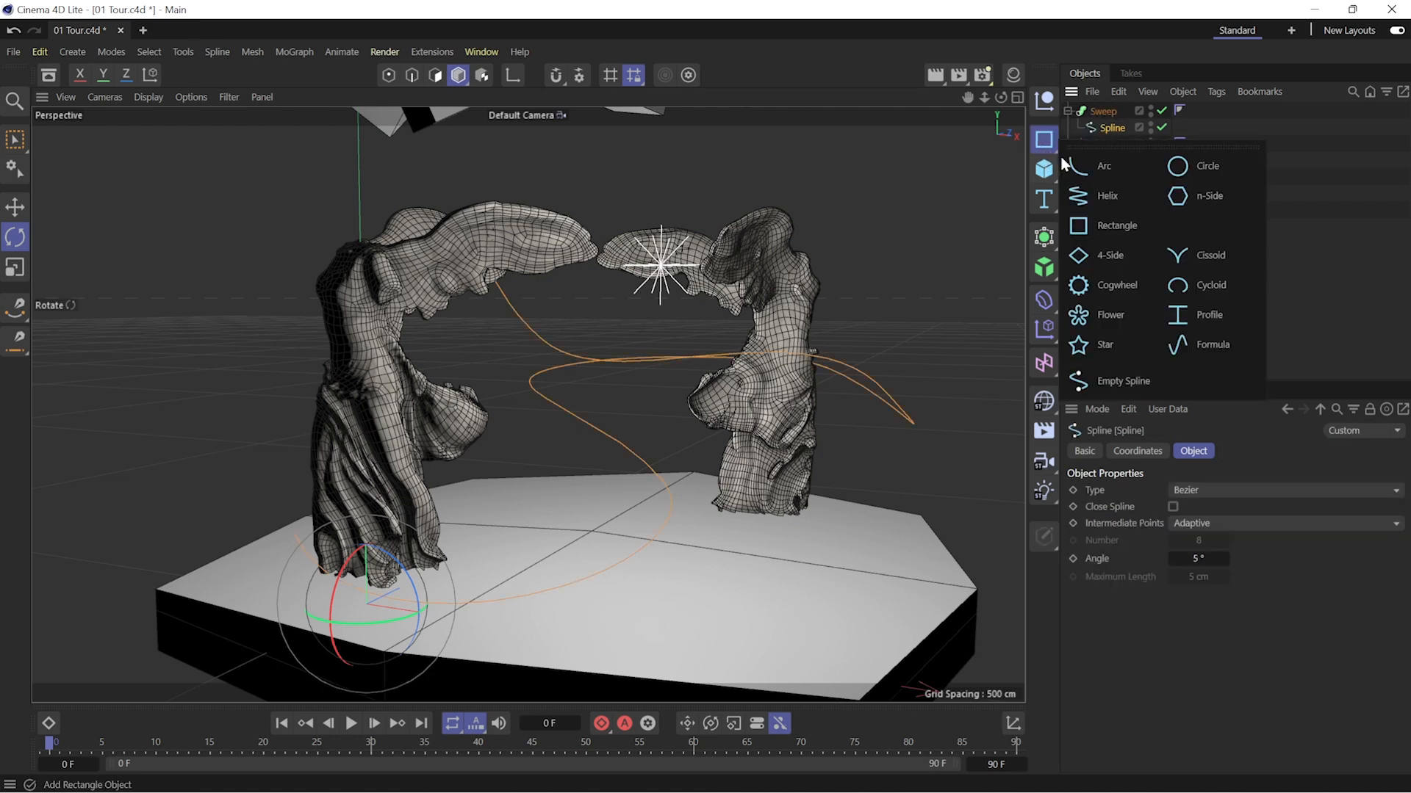
pyautogui.click(1193, 192)
pyautogui.moveTo(1111, 112); pyautogui.dragTo(1108, 133)
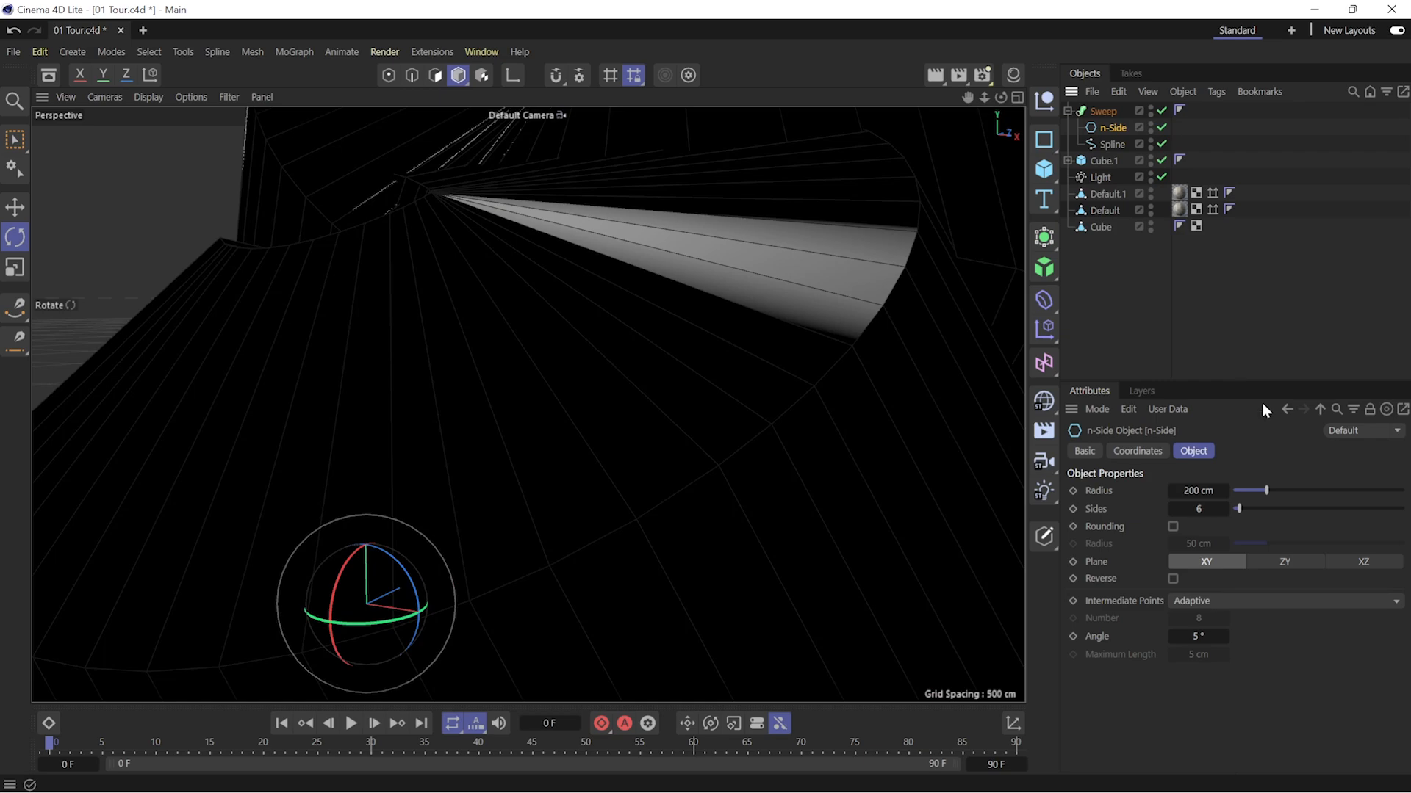
pyautogui.moveTo(1266, 490); pyautogui.dragTo(1233, 486)
pyautogui.click(1152, 309)
pyautogui.keyDown('alt'); pyautogui.moveTo(577, 466); pyautogui.dragTo(507, 441); pyautogui.keyUp('alt')
# - Select the Spline, n-Side and Sweep objects in turn to review how the sweep is built
pyautogui.click(1109, 144)
pyautogui.keyDown('ctrl'); pyautogui.click(1131, 126); pyautogui.keyUp('ctrl')
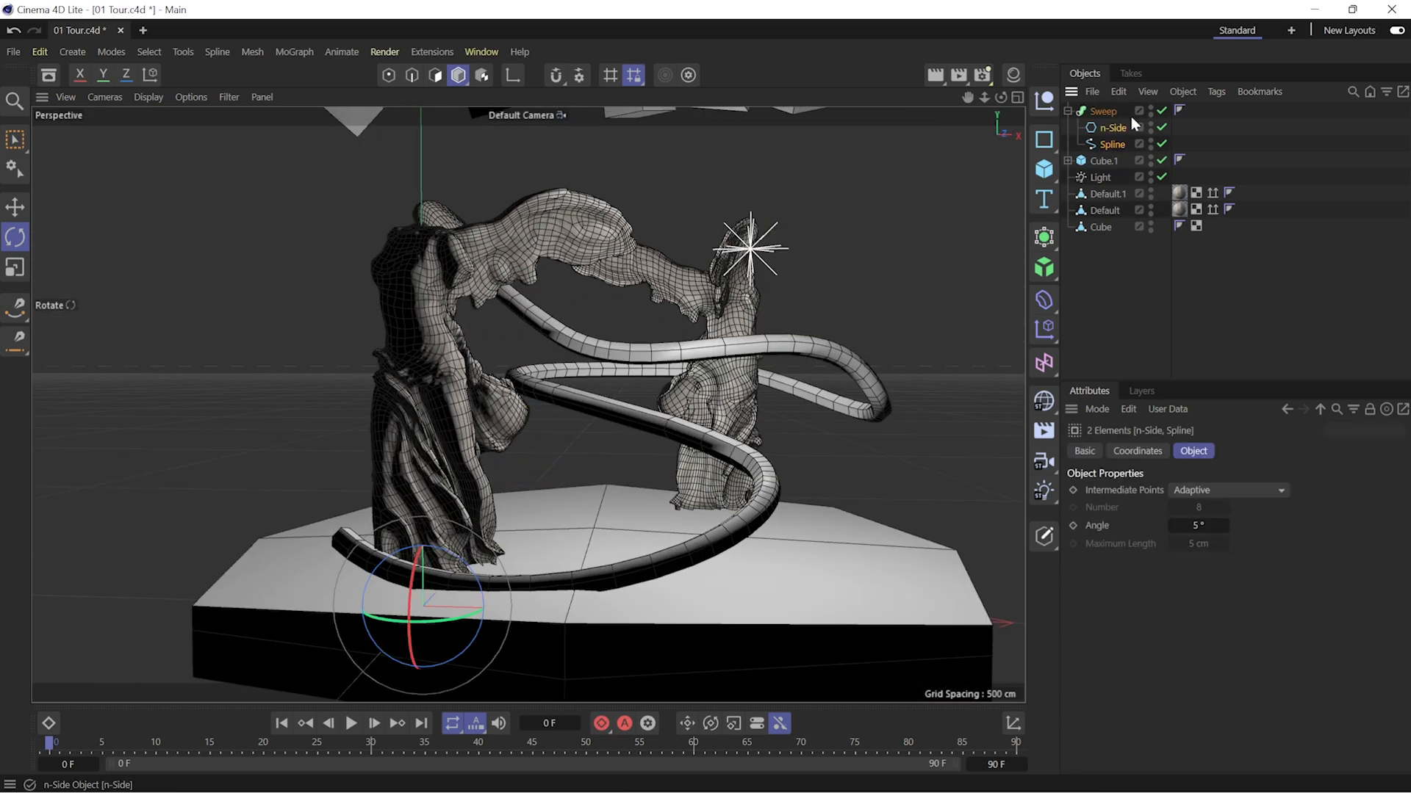
pyautogui.click(1108, 114)
pyautogui.click(1123, 268)
pyautogui.click(1111, 145)
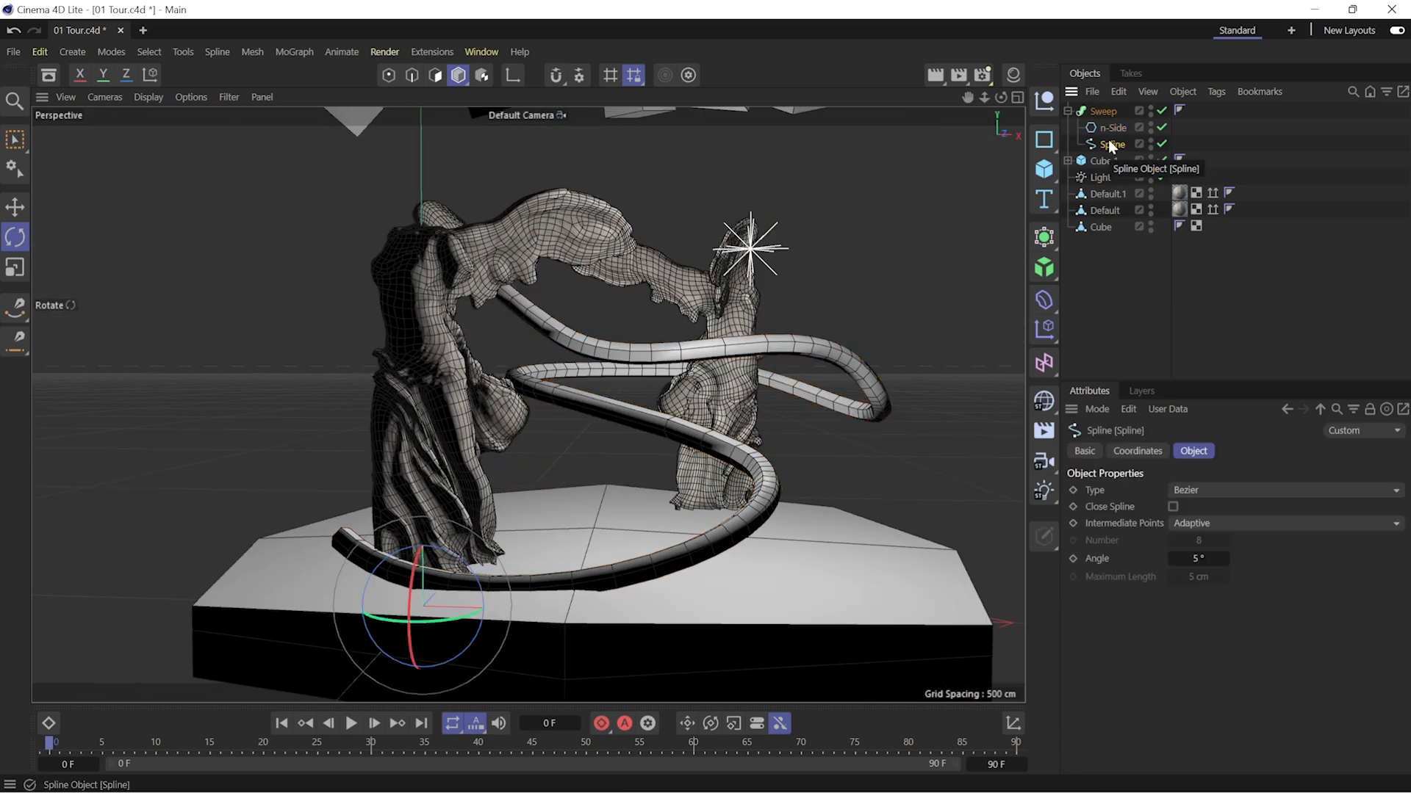
# - Reposition the Sweep tube around the statues with the Move tool
pyautogui.click(1104, 112)
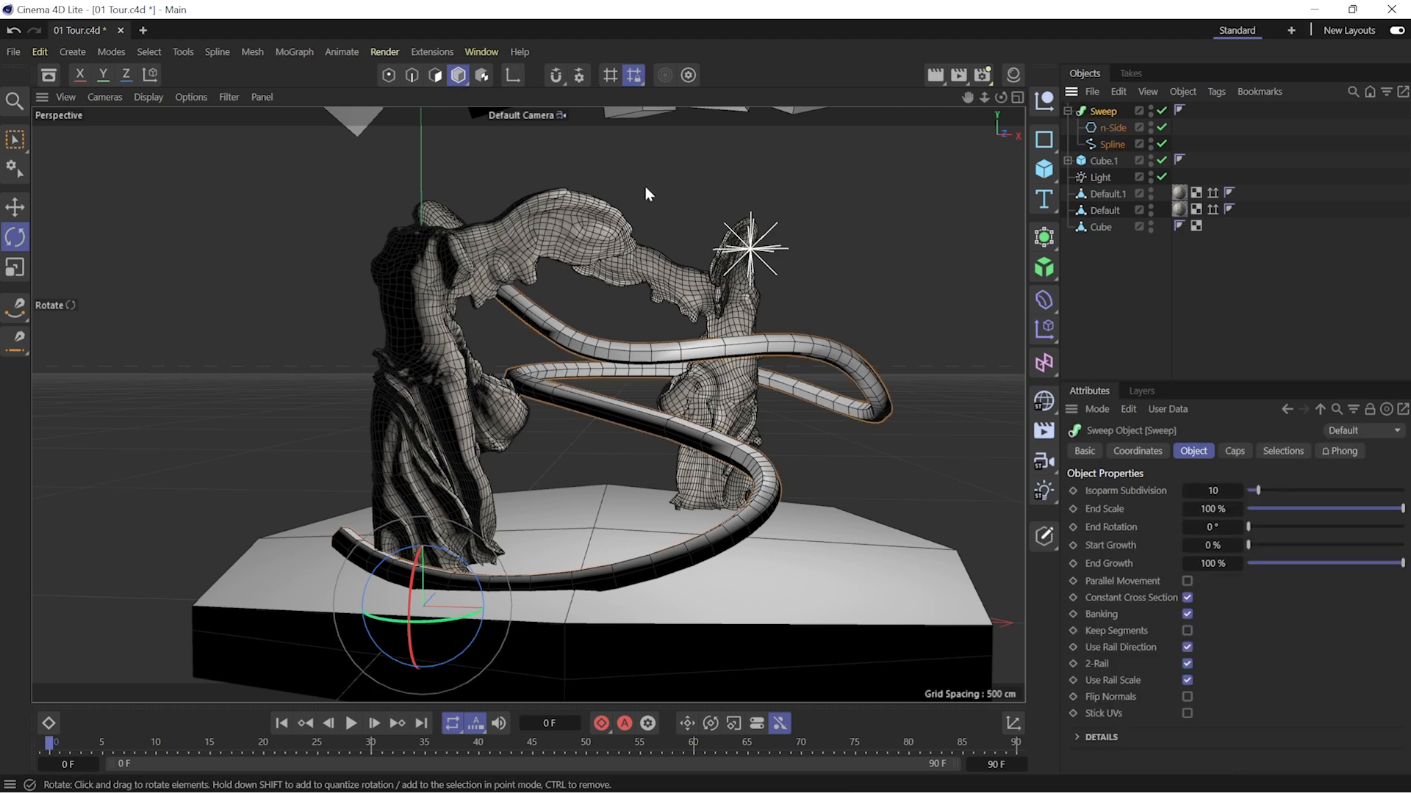
pyautogui.click(15, 207)
pyautogui.moveTo(424, 515); pyautogui.dragTo(455, 507)
pyautogui.moveTo(506, 554); pyautogui.dragTo(729, 396)
pyautogui.click(1114, 285)
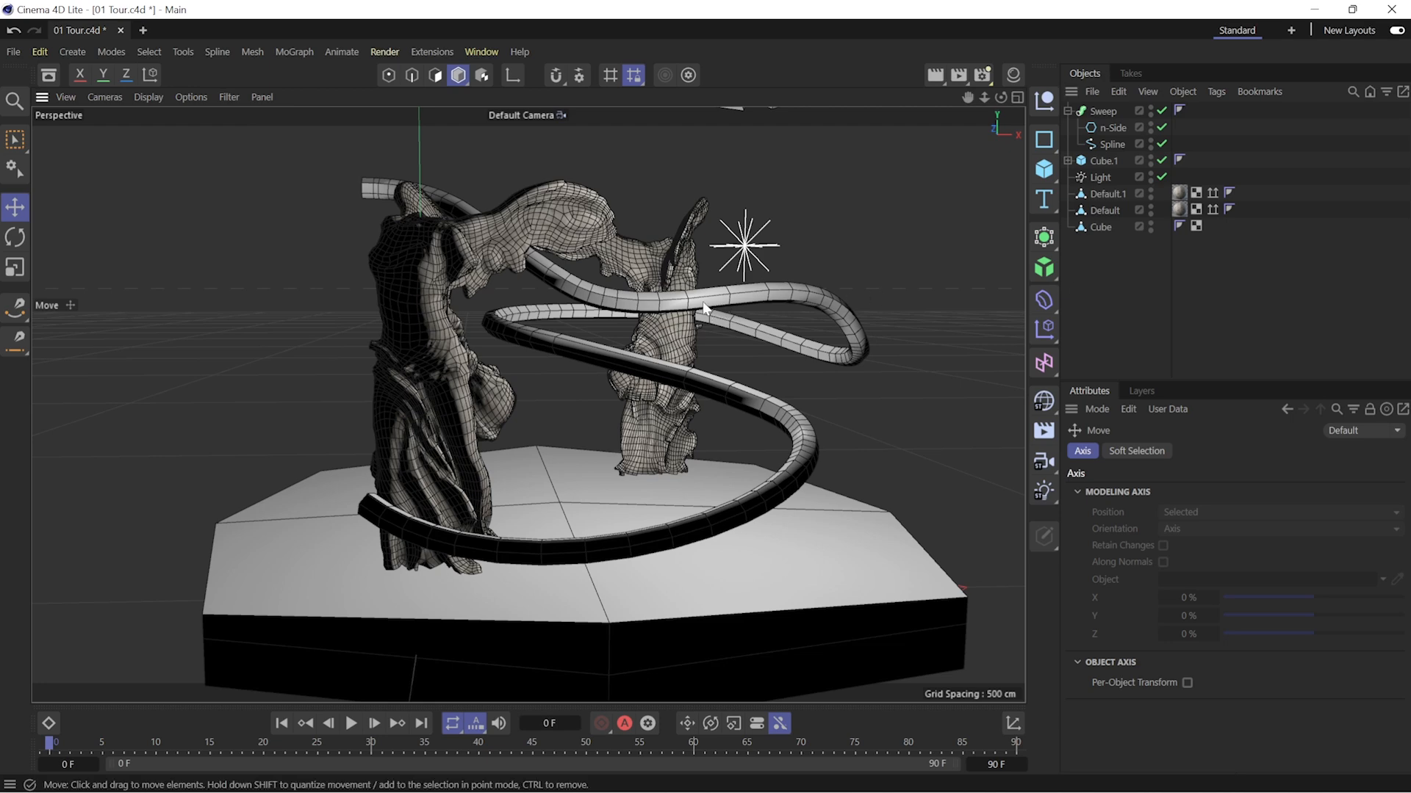
# - Add a target camera, switch its view on and off, and view the camera from outside
pyautogui.keyDown('alt'); pyautogui.moveTo(659, 318); pyautogui.dragTo(588, 340); pyautogui.keyUp('alt')
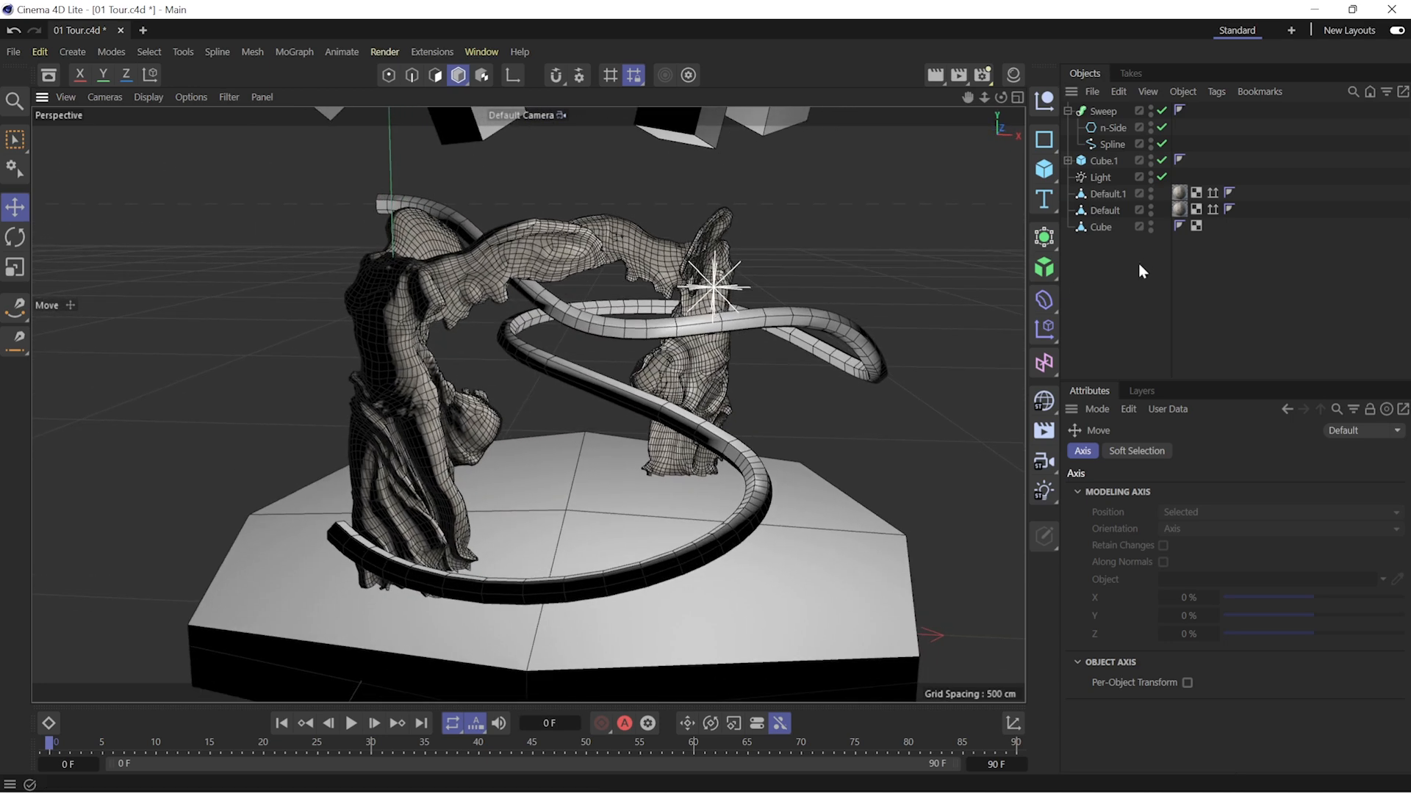
pyautogui.moveTo(1051, 467); pyautogui.dragTo(1117, 517)
pyautogui.click(1190, 110)
pyautogui.click(1190, 110)
pyautogui.scroll(-4, 891, 315)
pyautogui.keyDown('alt'); pyautogui.moveTo(890, 315); pyautogui.dragTo(752, 391); pyautogui.keyUp('alt')
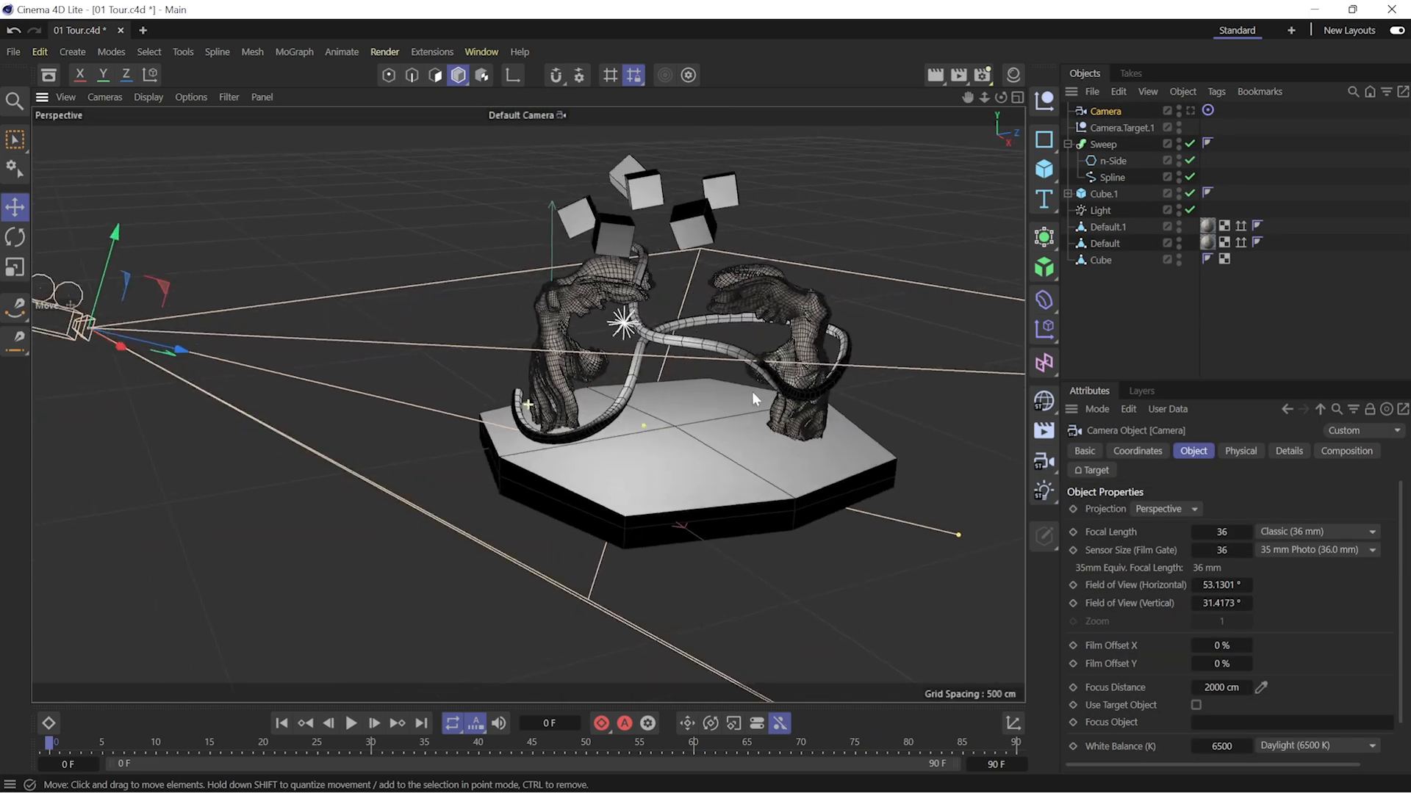
# - Select the camera's target null, then move the camera to a new position in front of the base
pyautogui.click(1122, 127)
pyautogui.keyDown('alt'); pyautogui.moveTo(642, 412); pyautogui.dragTo(588, 404); pyautogui.keyUp('alt')
pyautogui.click(179, 359)
pyautogui.moveTo(179, 360); pyautogui.dragTo(389, 428)
pyautogui.keyDown('alt'); pyautogui.moveTo(647, 291); pyautogui.dragTo(717, 333); pyautogui.keyUp('alt')
pyautogui.moveTo(533, 578); pyautogui.dragTo(386, 510)
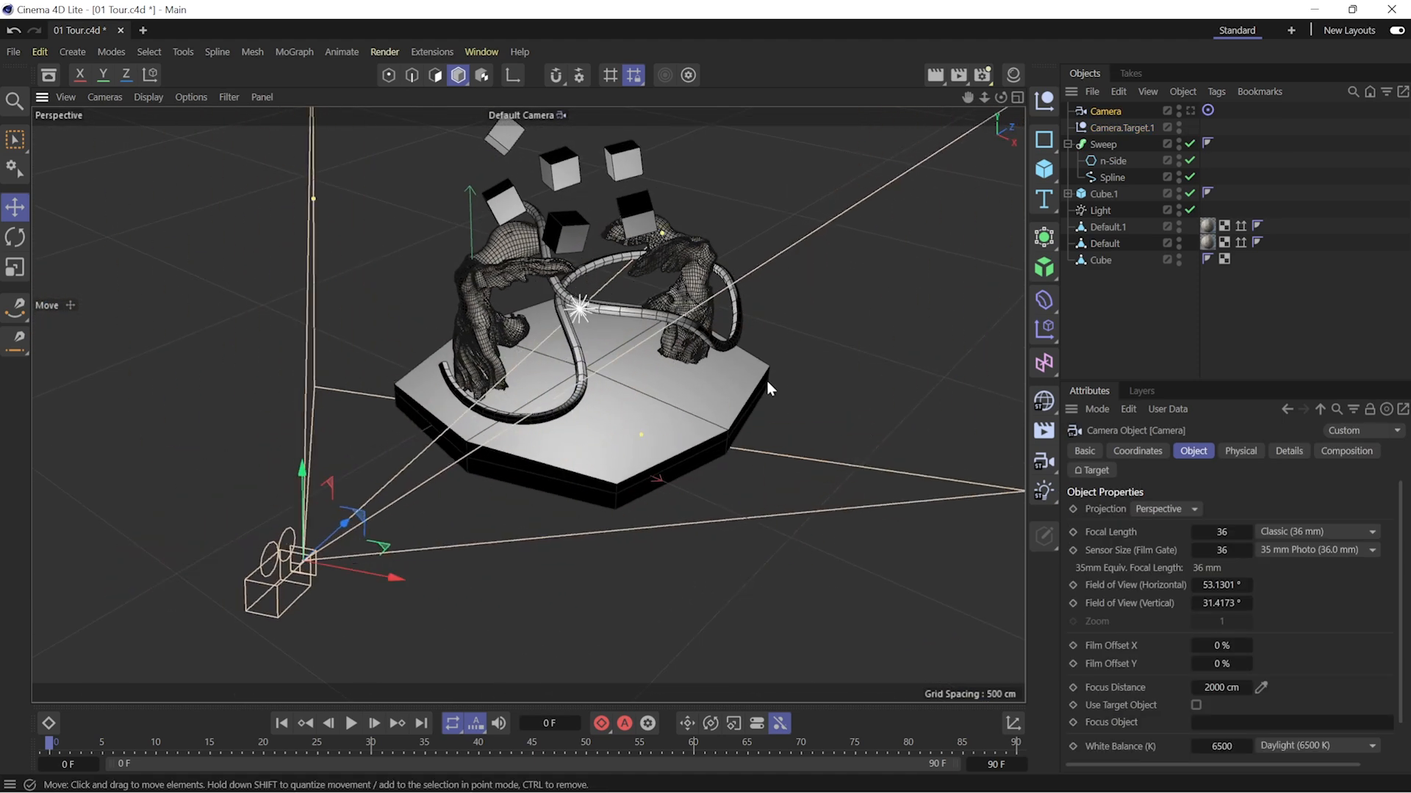
pyautogui.click(1153, 306)
# - Add a Protection rigging tag to the Default statue and try to move the statue
pyautogui.click(1104, 243)
pyautogui.rightClick(1106, 244)
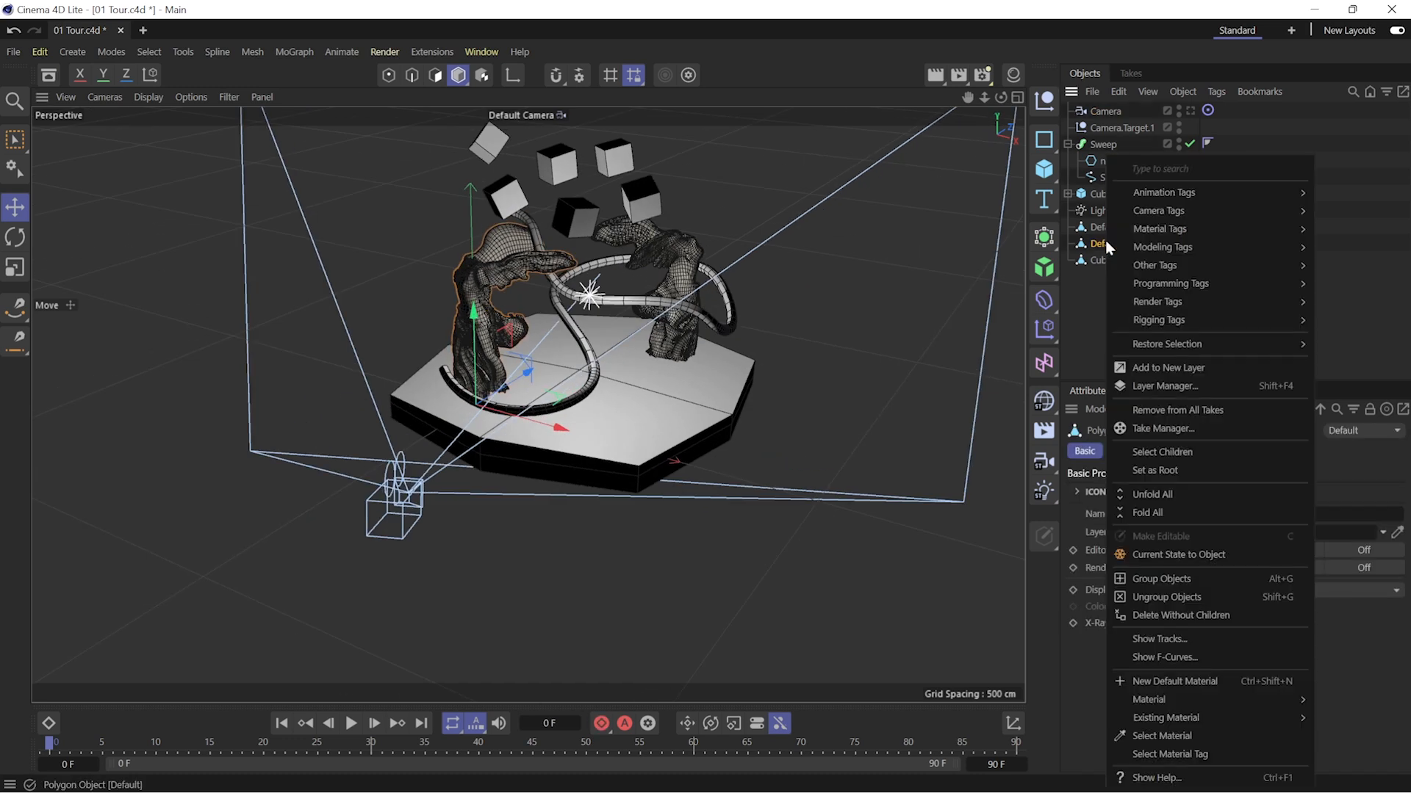
pyautogui.moveTo(1205, 319)
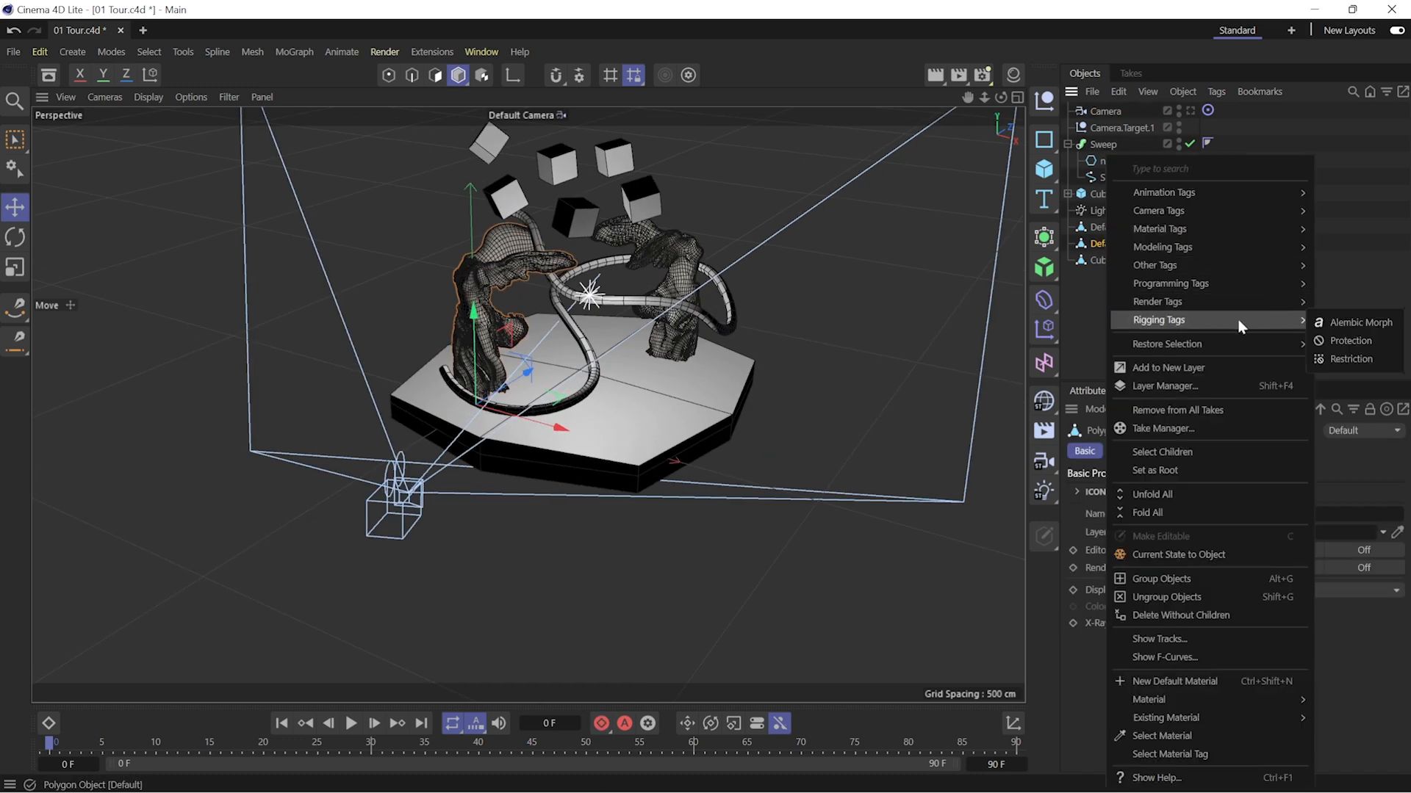
pyautogui.click(1337, 336)
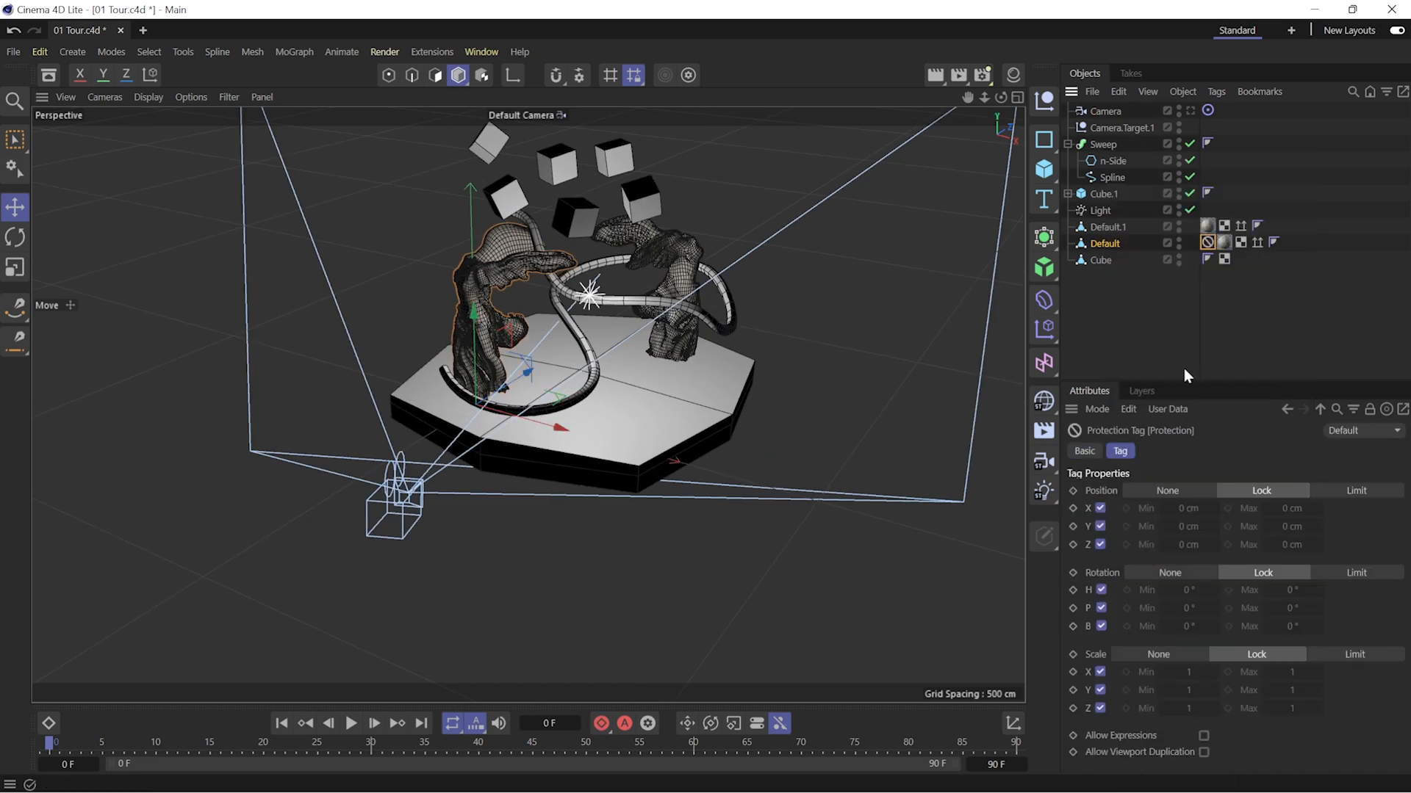
pyautogui.click(685, 253)
pyautogui.click(518, 261)
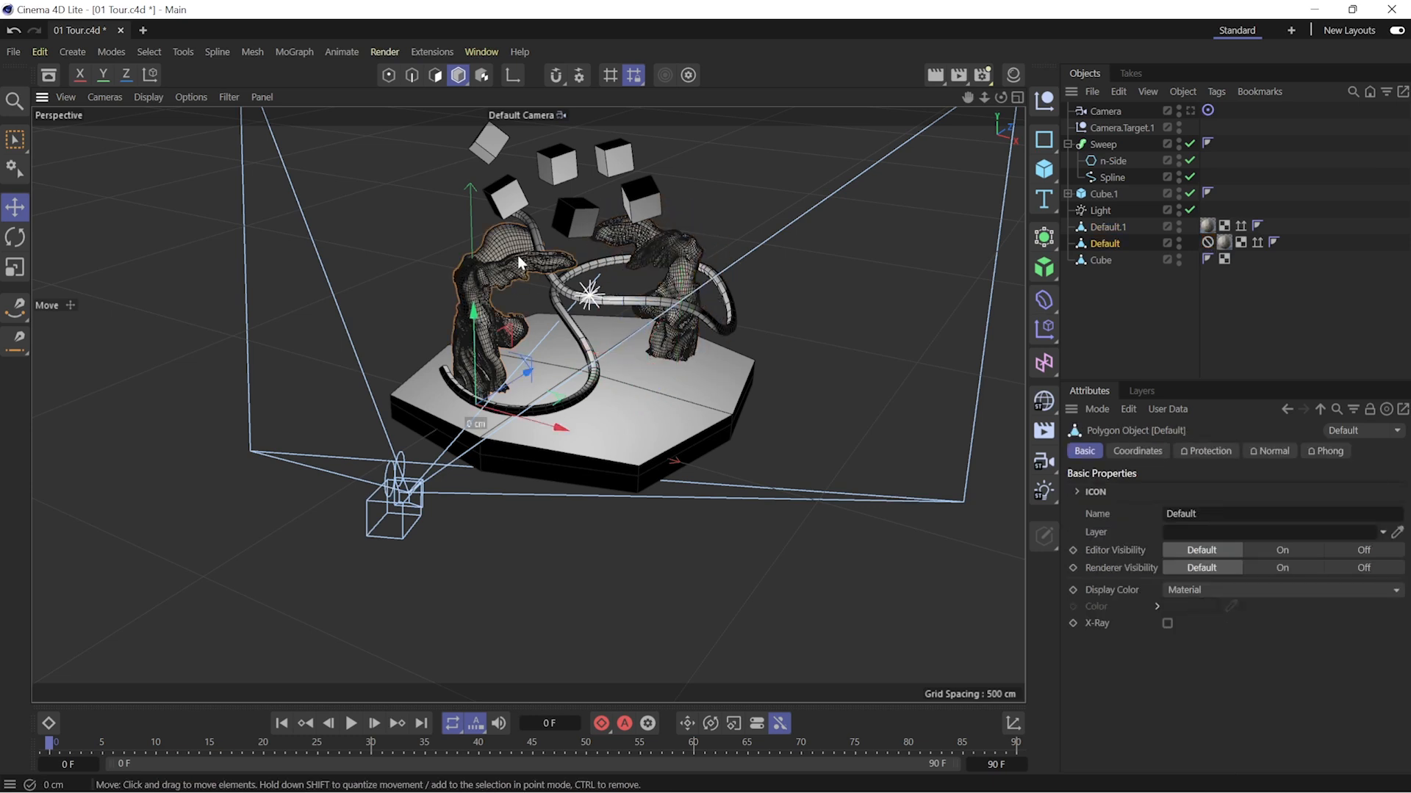
# - Search the tags for Cube.1 with "protec" and try to apply the Protection tag
pyautogui.click(565, 169)
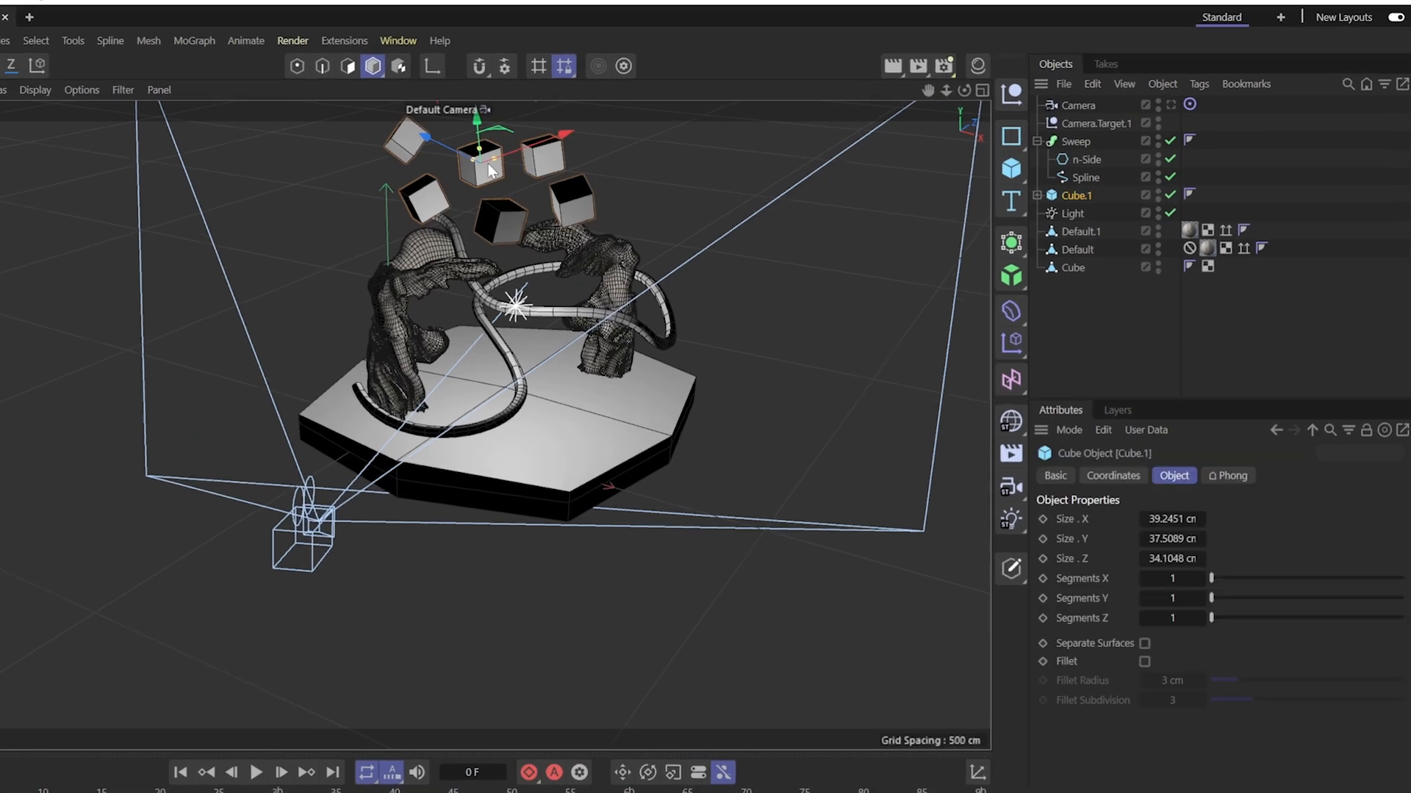
pyautogui.rightClick(1085, 193)
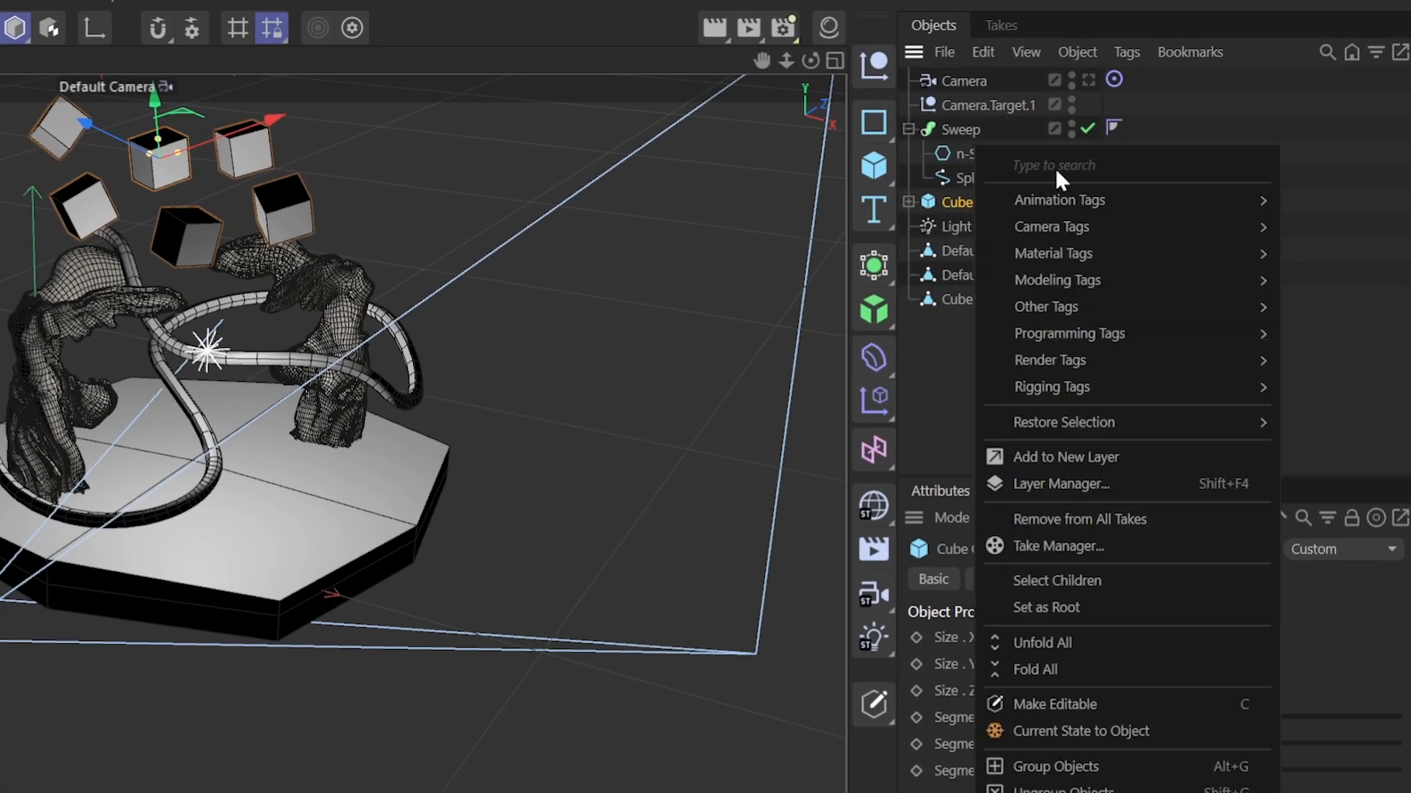
pyautogui.write('protec')
pyautogui.moveTo(1206, 192)
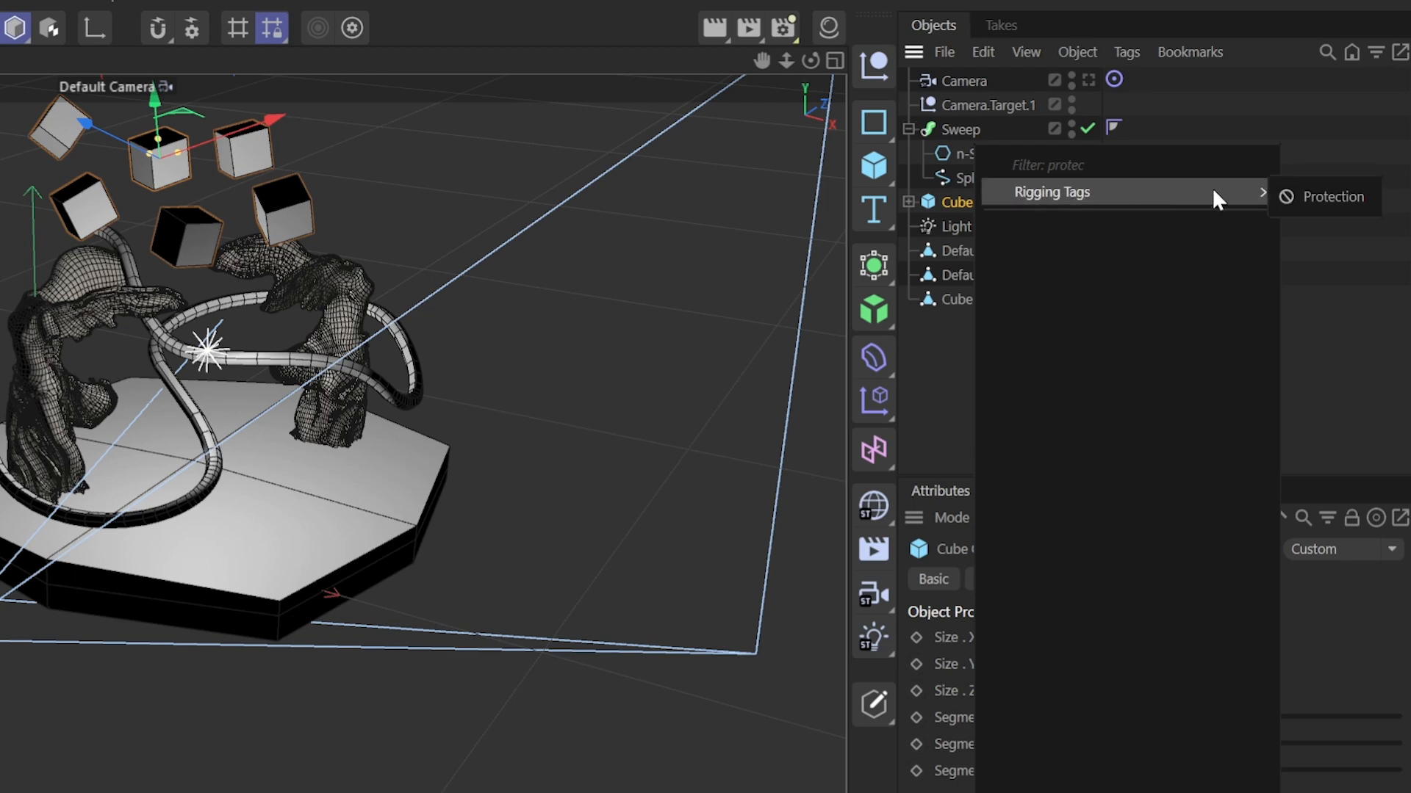
pyautogui.click(1315, 192)
pyautogui.click(1109, 300)
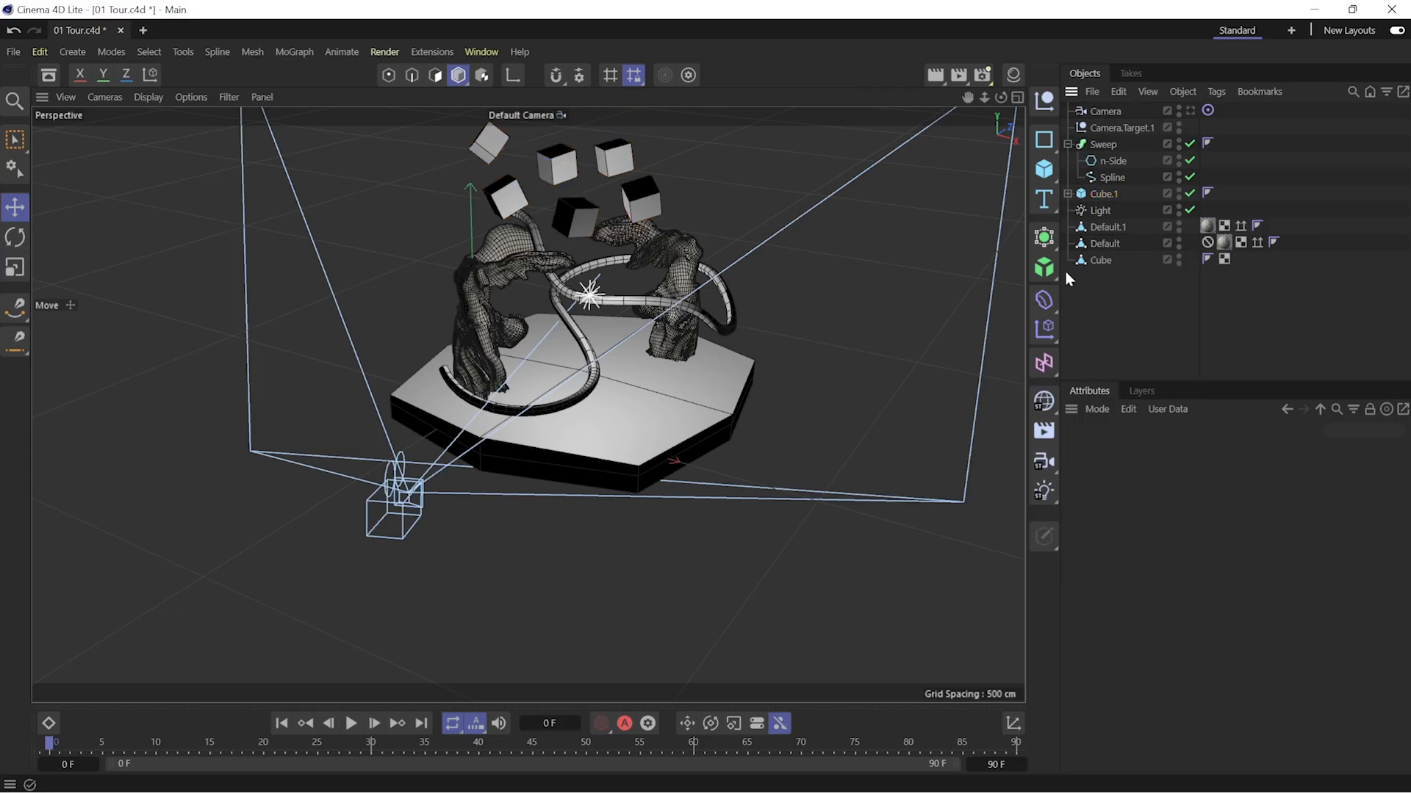
# - Switch the viewport to look through the Camera and try to orbit the view
pyautogui.keyDown('alt'); pyautogui.moveTo(683, 352); pyautogui.dragTo(634, 435); pyautogui.keyUp('alt')
pyautogui.keyDown('alt'); pyautogui.moveTo(635, 435); pyautogui.dragTo(1016, 214, button='right'); pyautogui.keyUp('alt')
pyautogui.click(1189, 110)
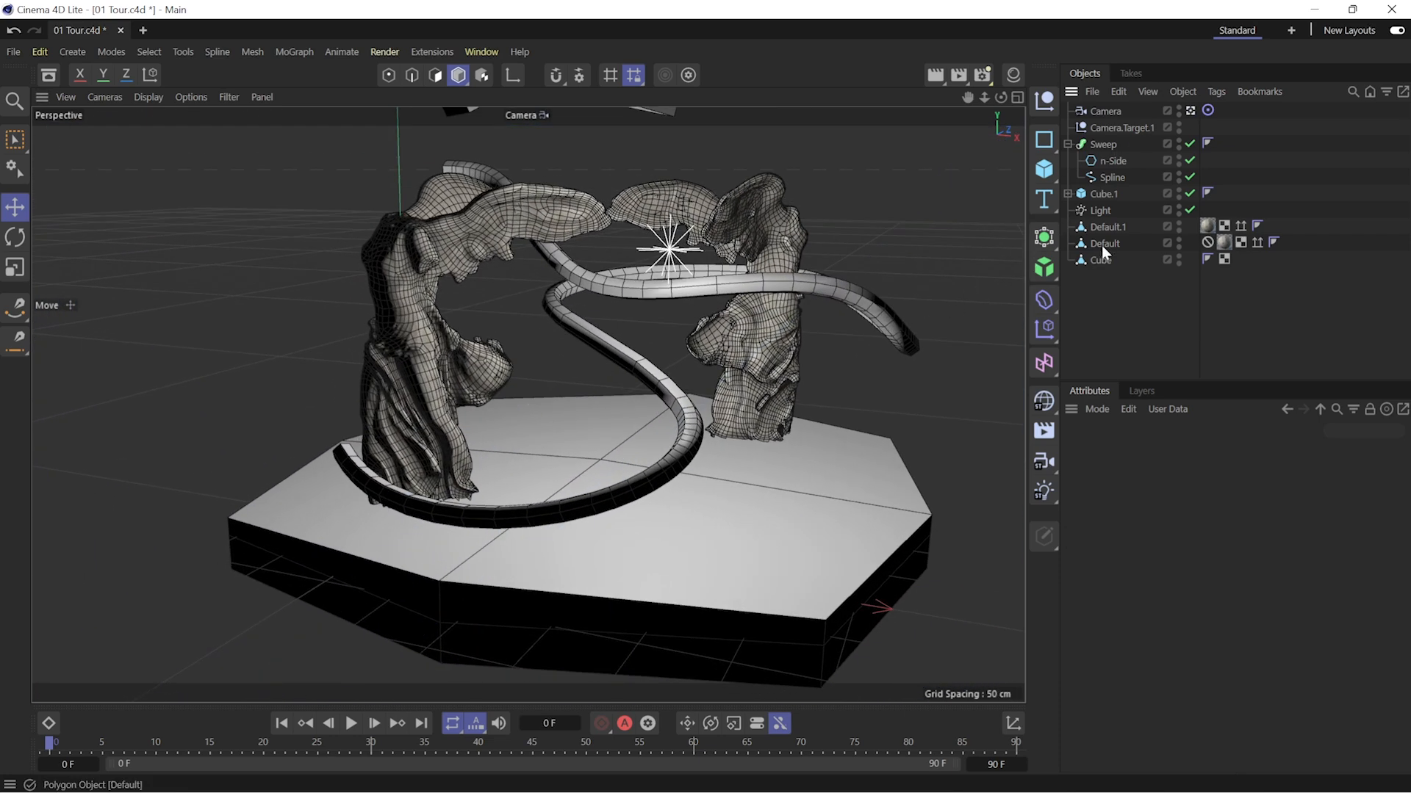
pyautogui.keyDown('alt'); pyautogui.moveTo(711, 330); pyautogui.dragTo(730, 340); pyautogui.keyUp('alt')
# - Select Camera.Target.1 and reframe the camera view so the floating cubes are included above the statues
pyautogui.click(1116, 129)
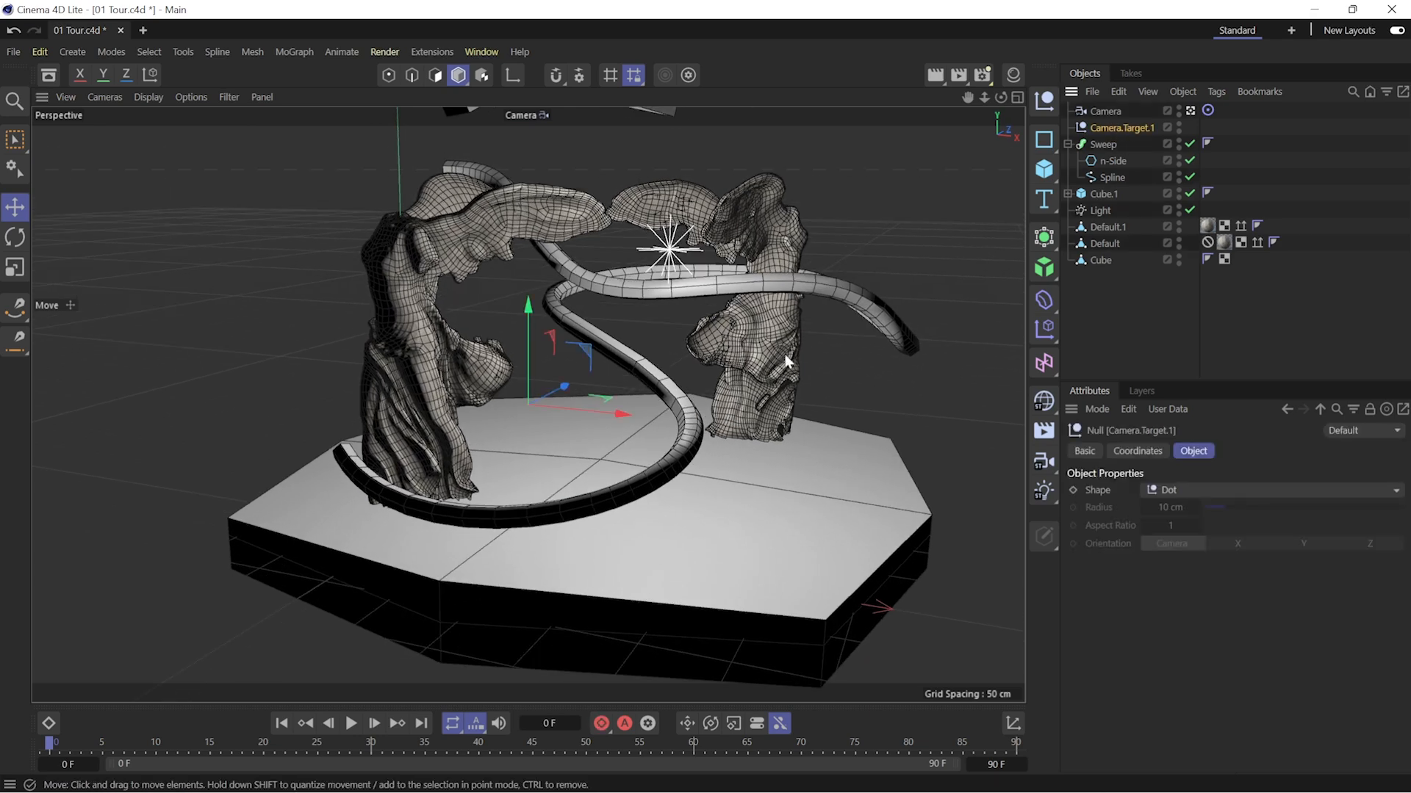
pyautogui.press('o')
pyautogui.keyDown('alt'); pyautogui.moveTo(541, 351); pyautogui.dragTo(557, 230); pyautogui.keyUp('alt')
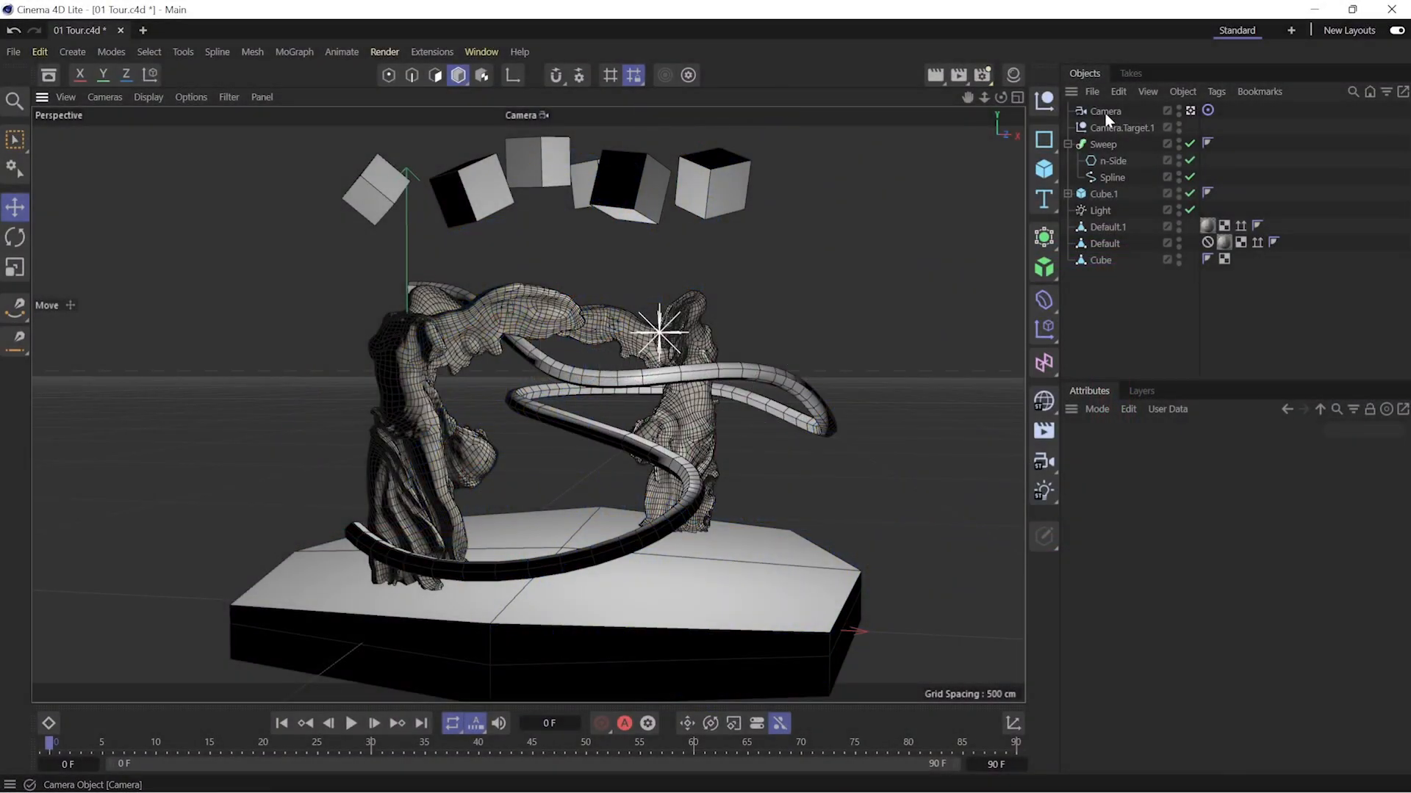
# - Select the Camera, its target null, the Sweep and Cube.1 in turn to examine their object attributes
pyautogui.click(1105, 111)
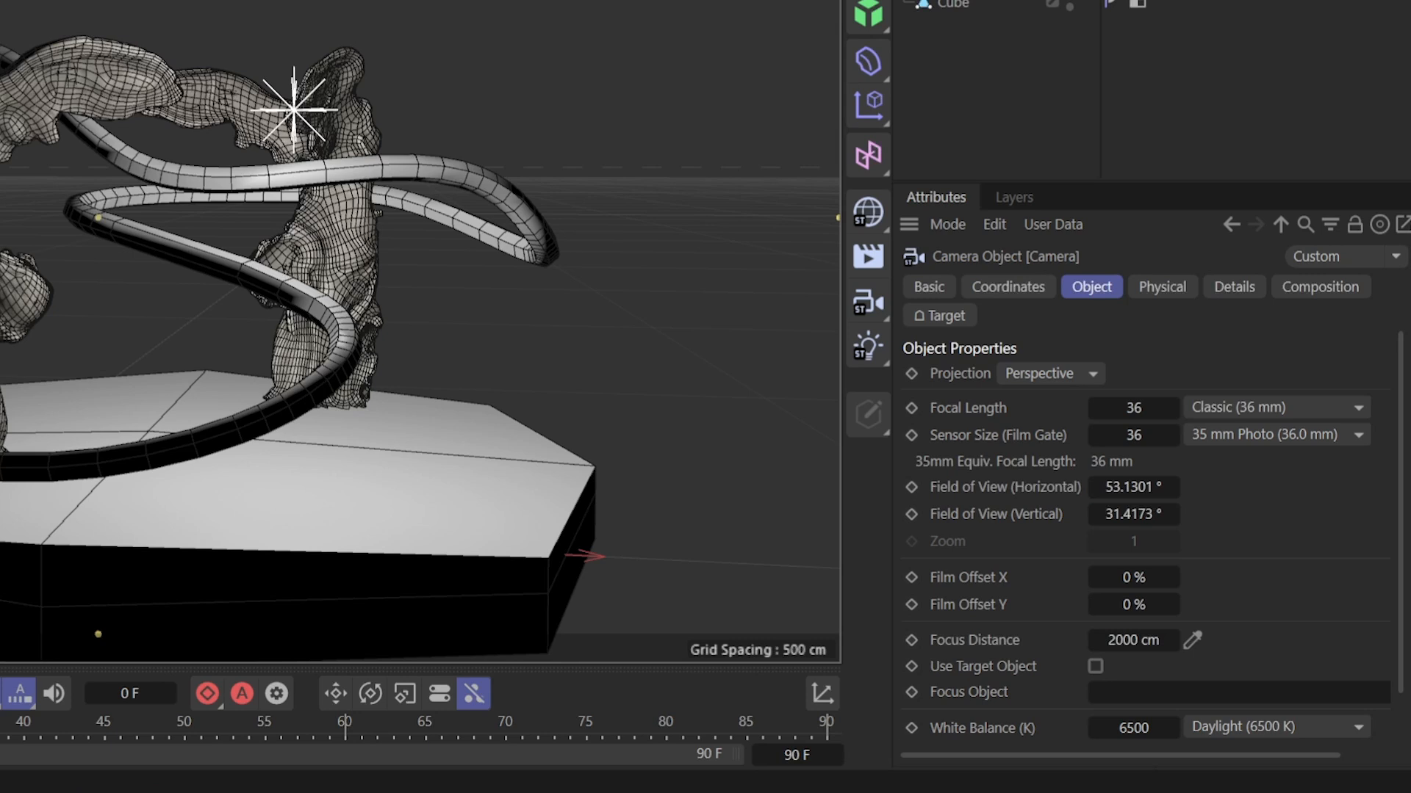
pyautogui.click(98, 218)
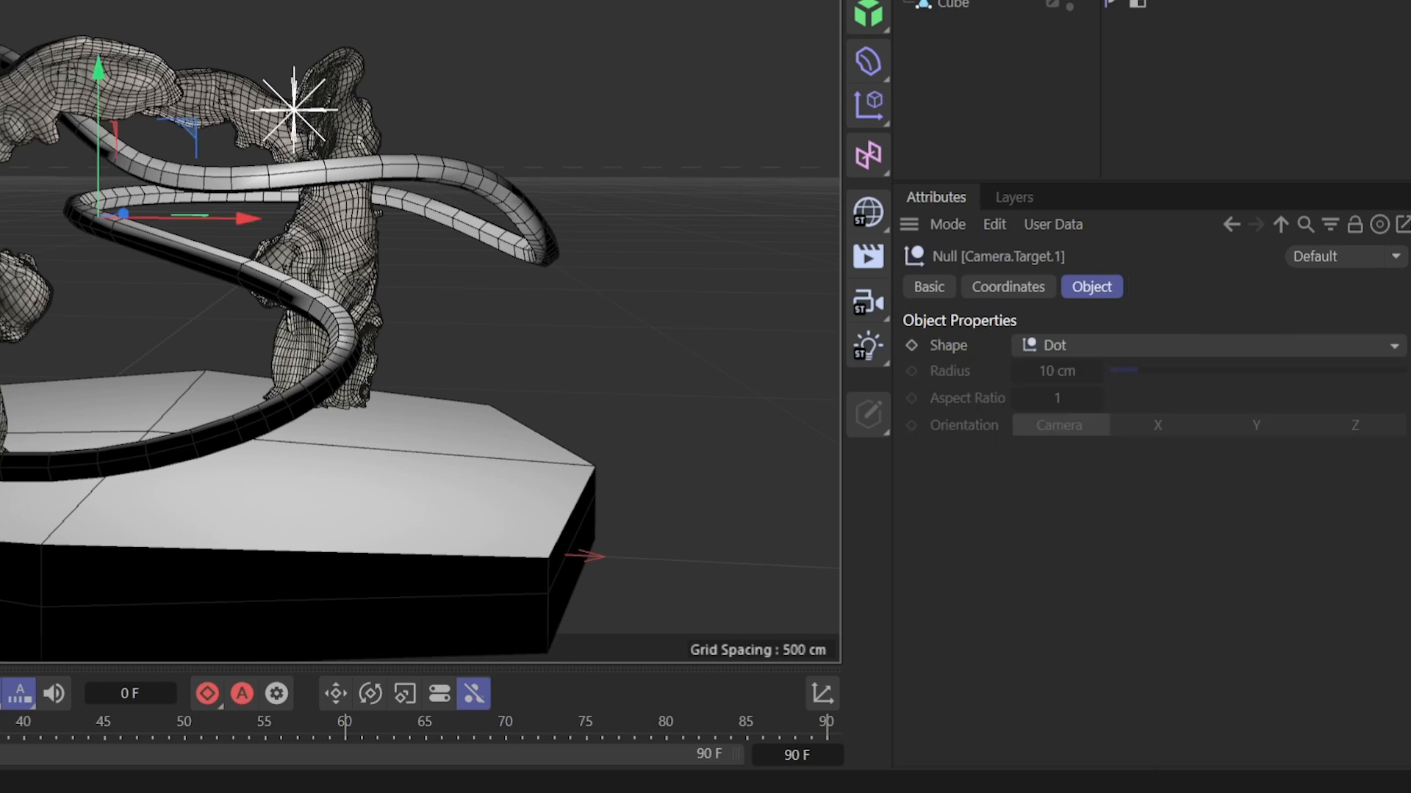
pyautogui.click(220, 177)
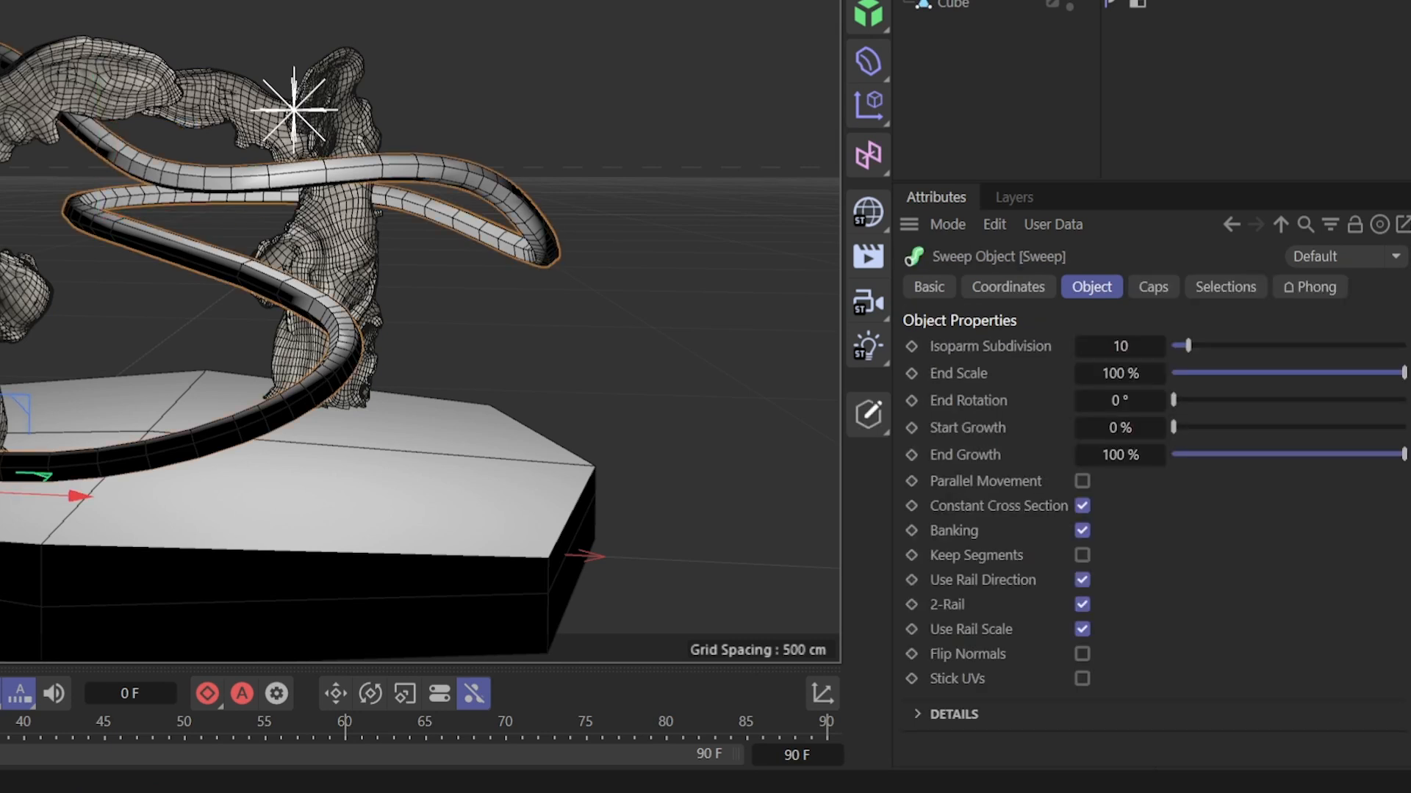
pyautogui.click(330, 507)
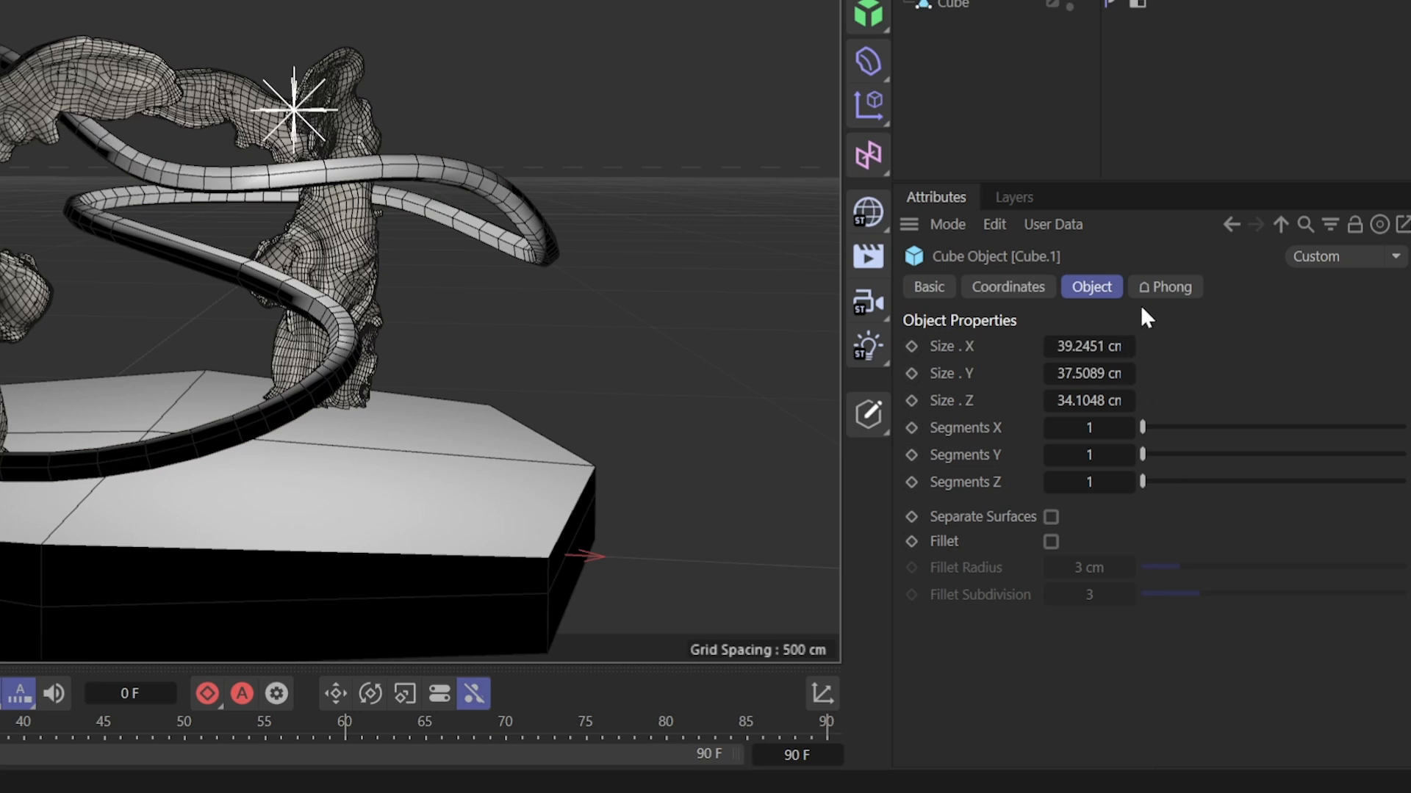
# - Examine Cube.1's Phong tag attributes, comparing its basic and tag properties with the cube's object properties
pyautogui.click(1167, 290)
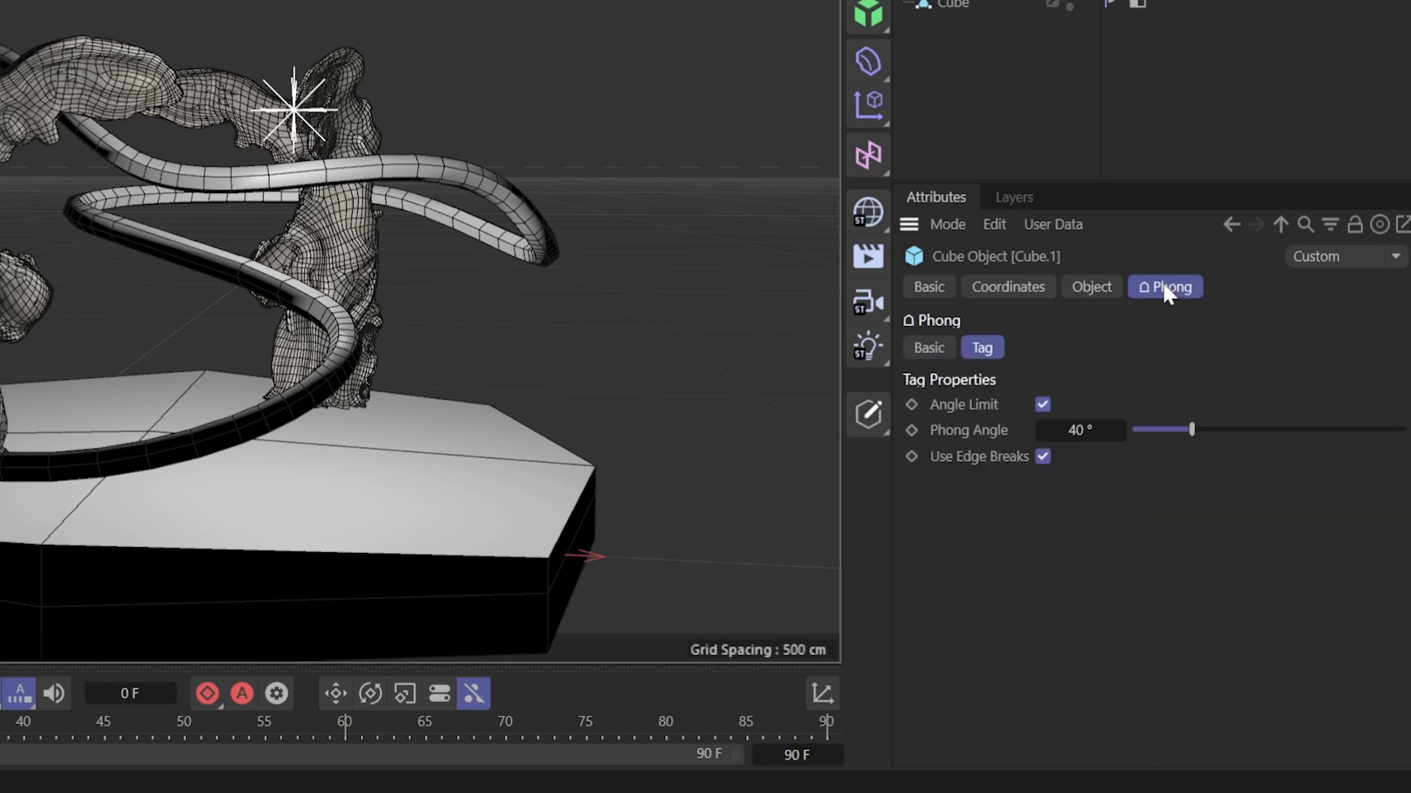
pyautogui.click(936, 346)
pyautogui.click(991, 346)
pyautogui.click(929, 348)
pyautogui.click(1091, 286)
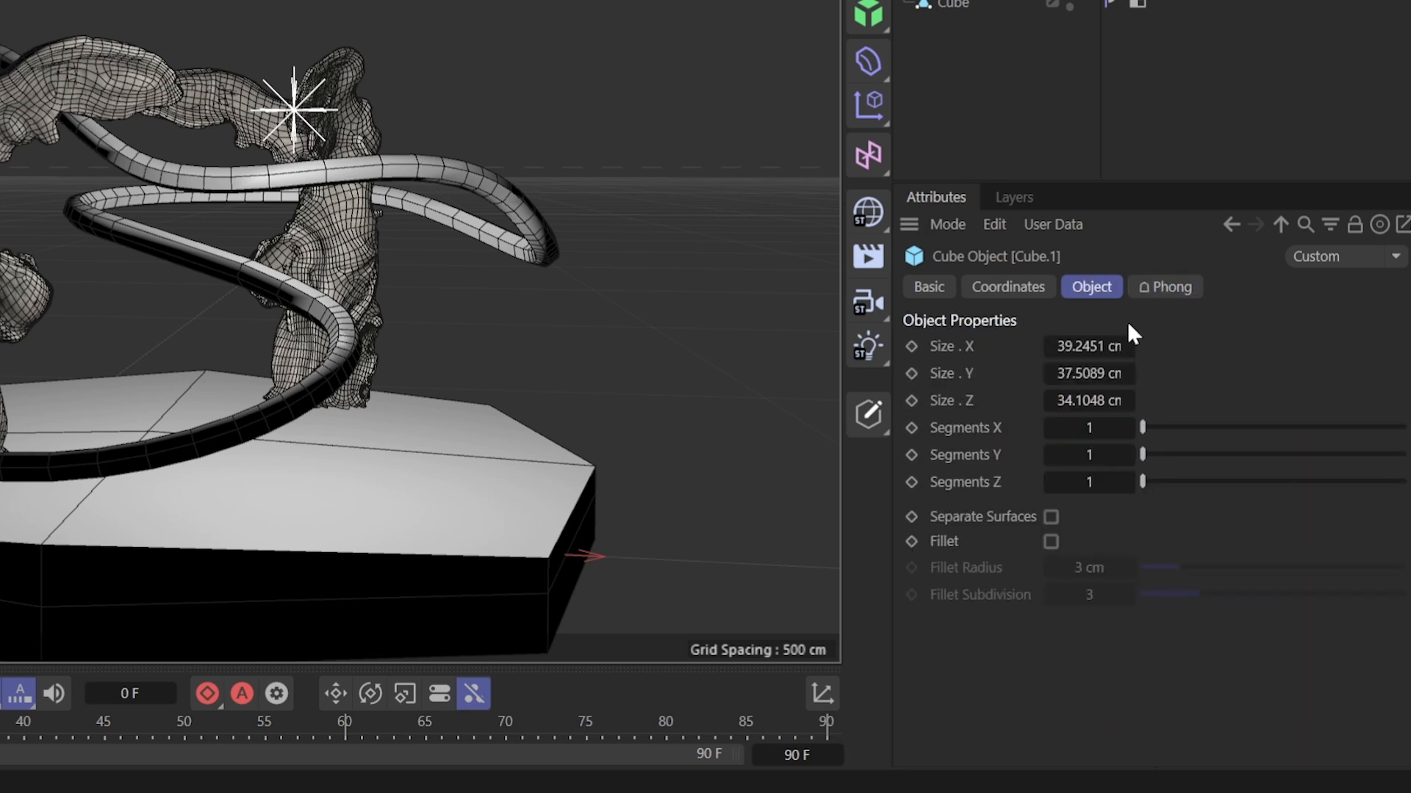
pyautogui.click(1167, 289)
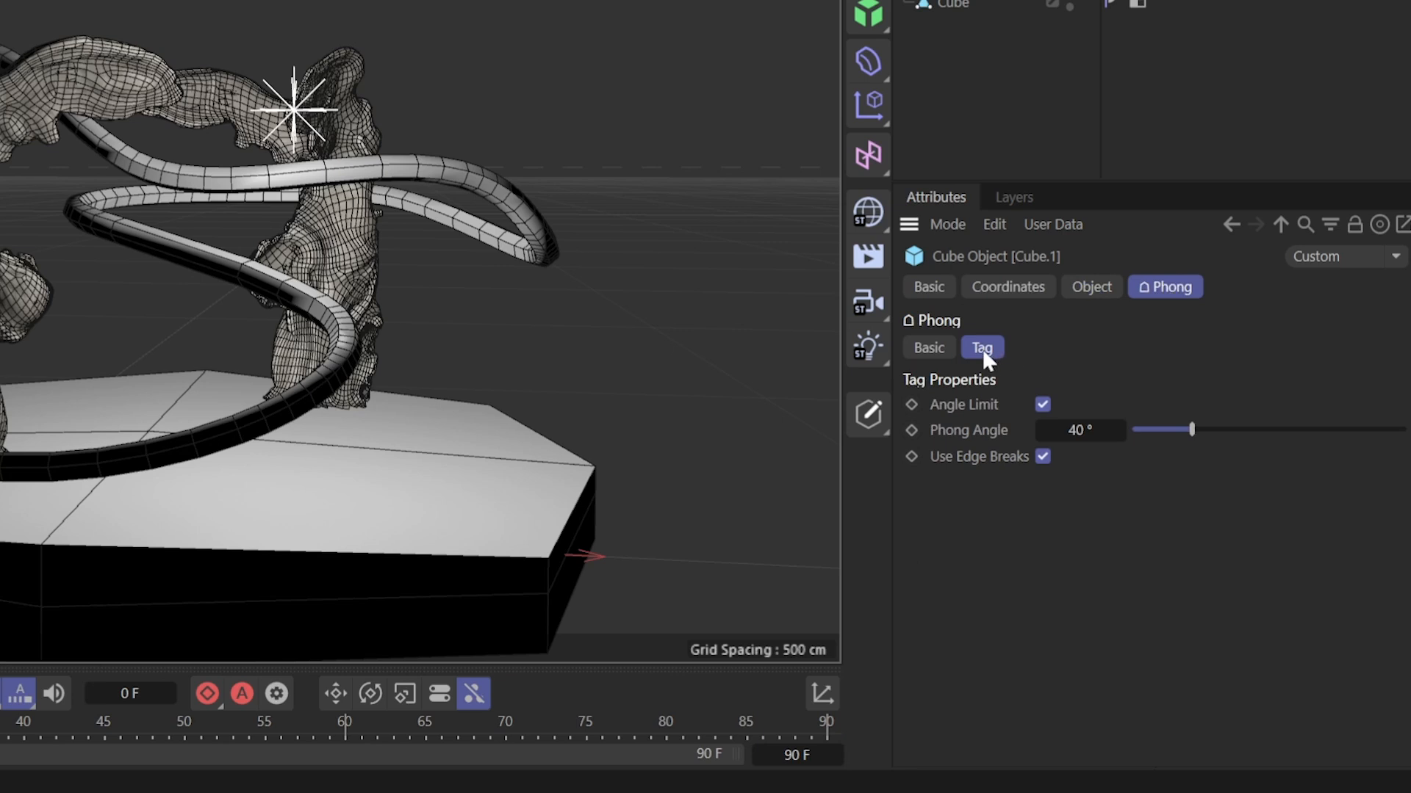
pyautogui.click(936, 345)
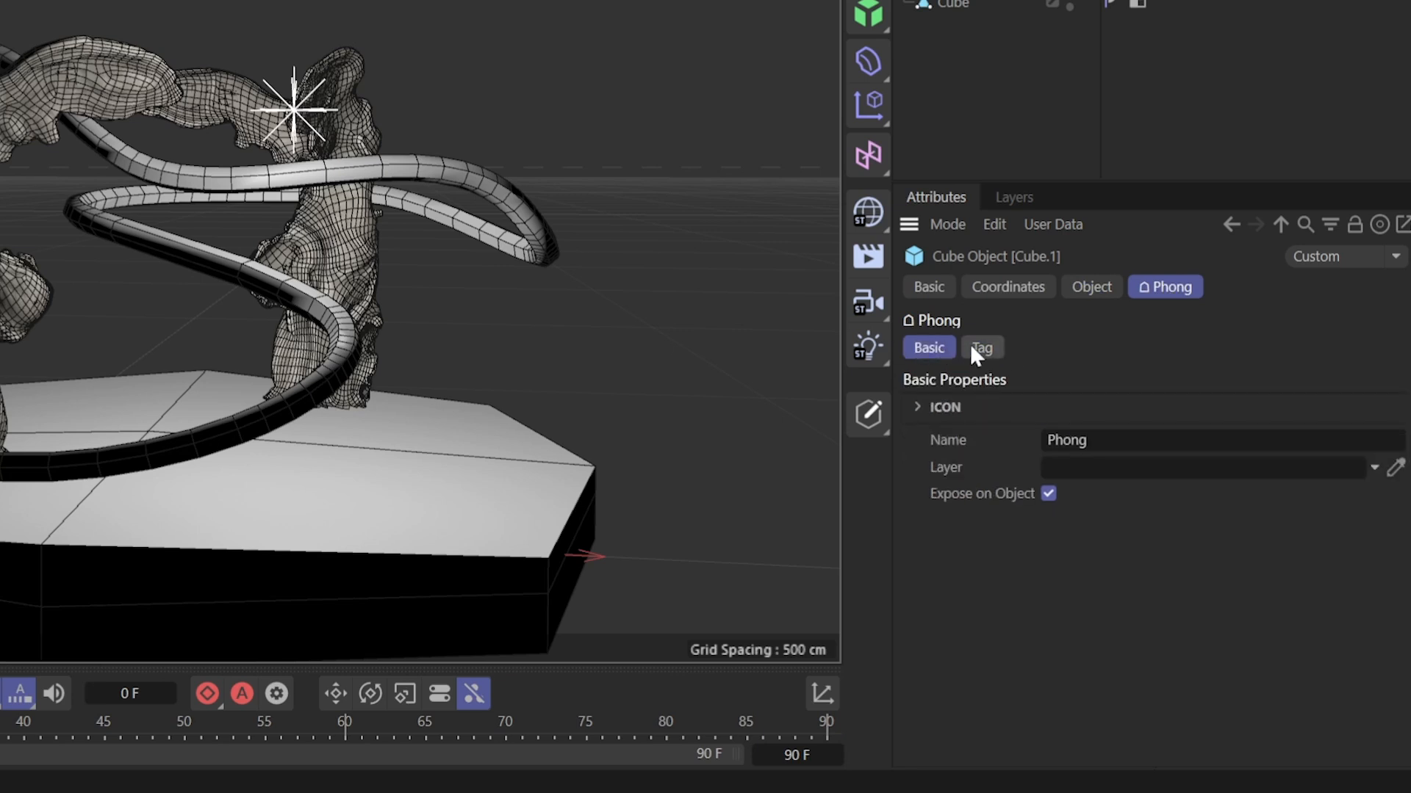
pyautogui.click(988, 345)
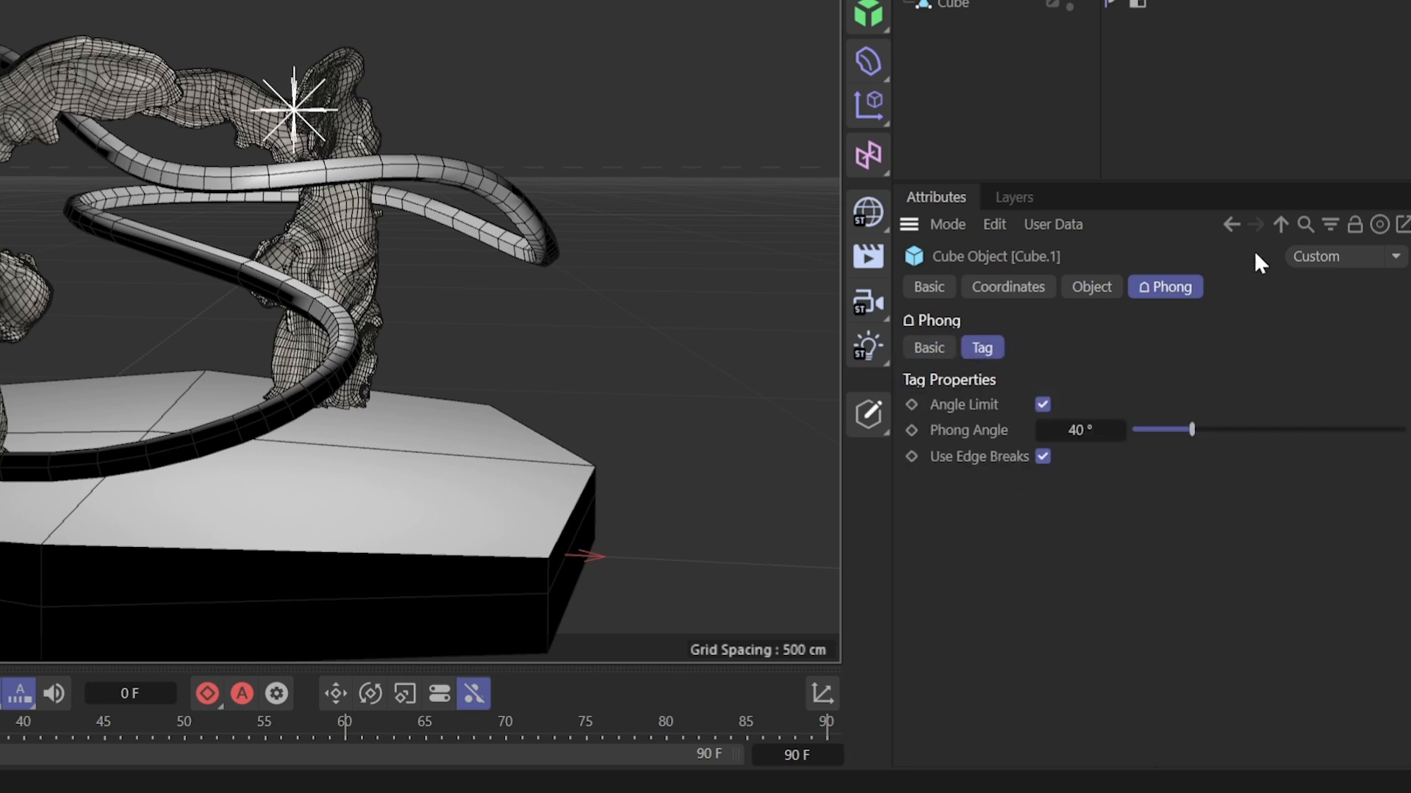
# - Go up to the project settings and set the maximum time to 300 F and the frame rate to 24 FPS
pyautogui.click(1280, 225)
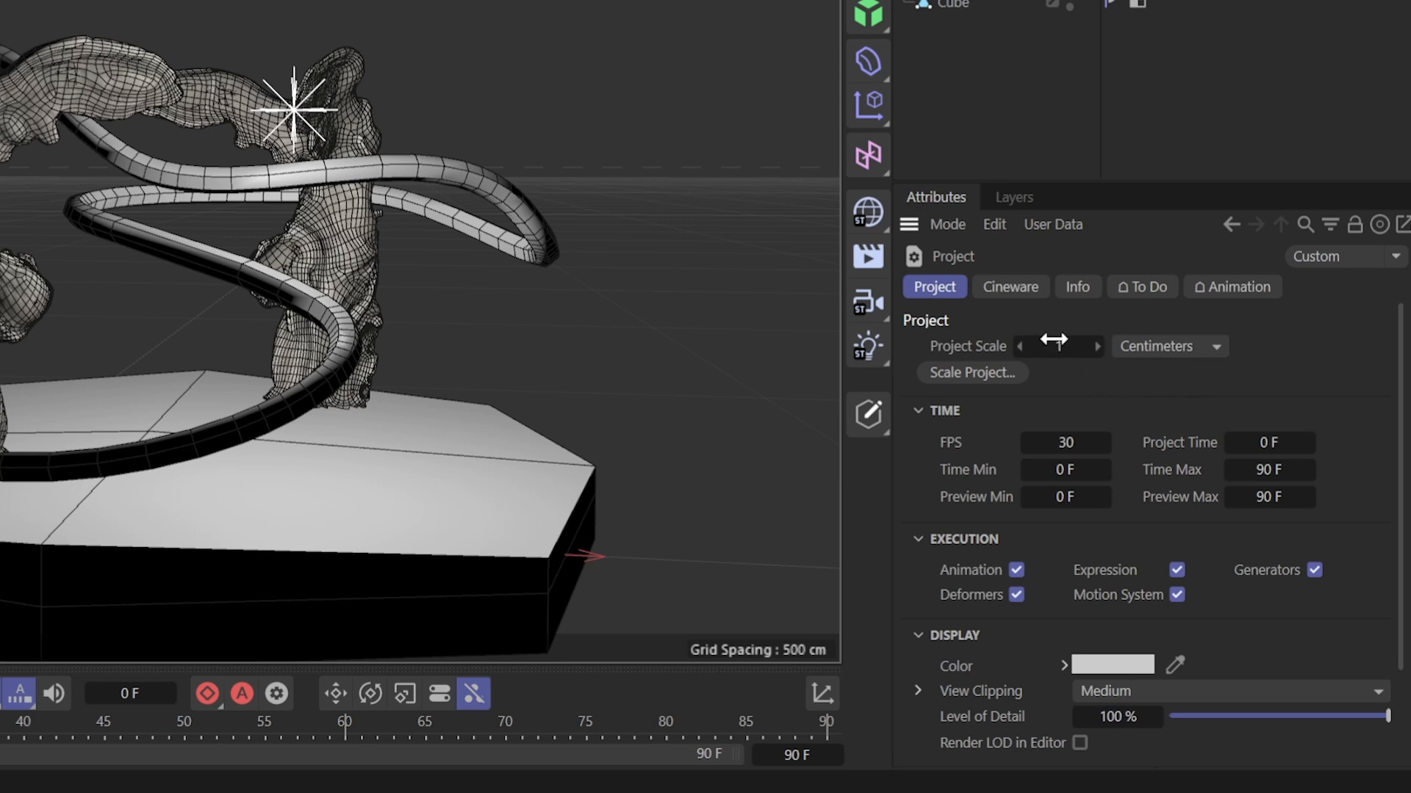
pyautogui.doubleClick(1277, 473)
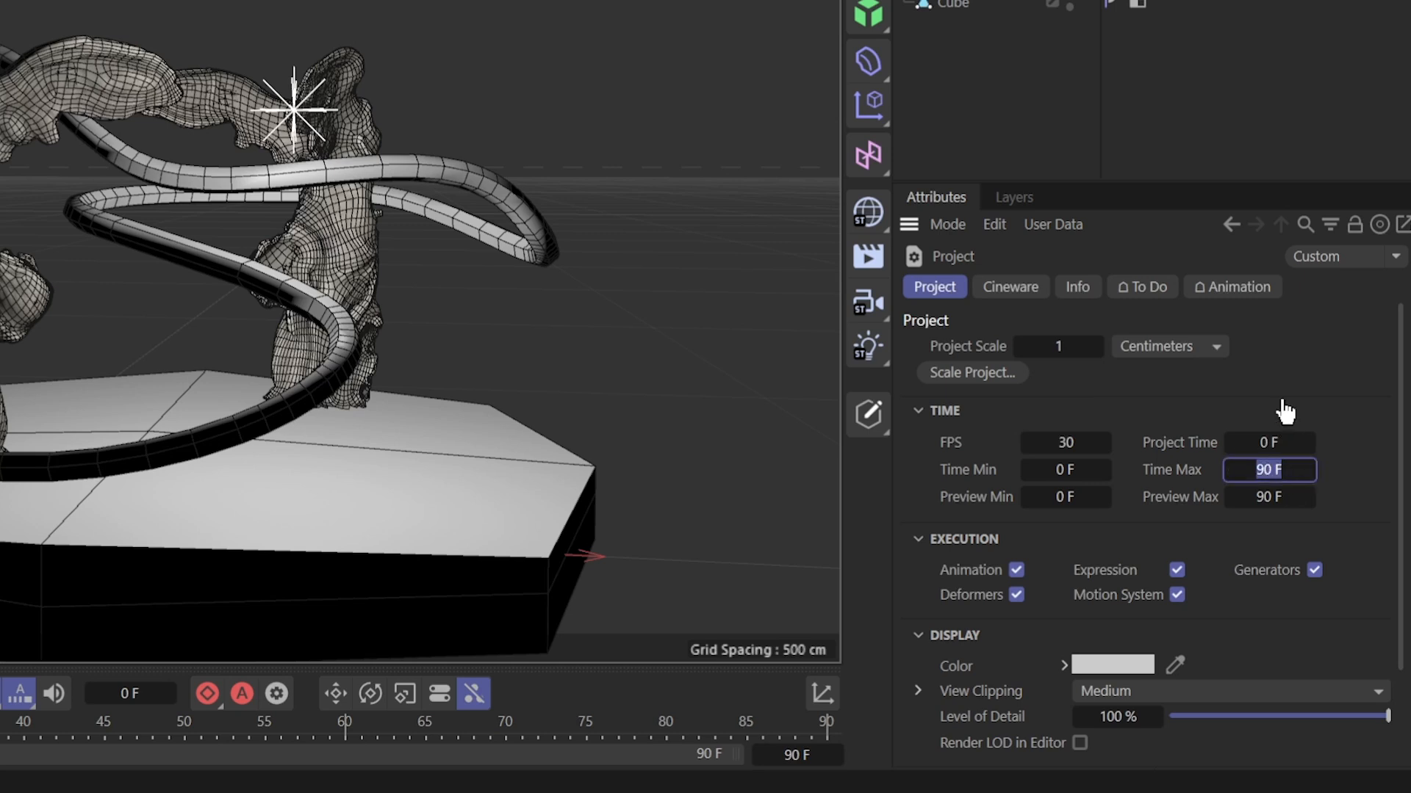
pyautogui.write('300')
pyautogui.press('Return')
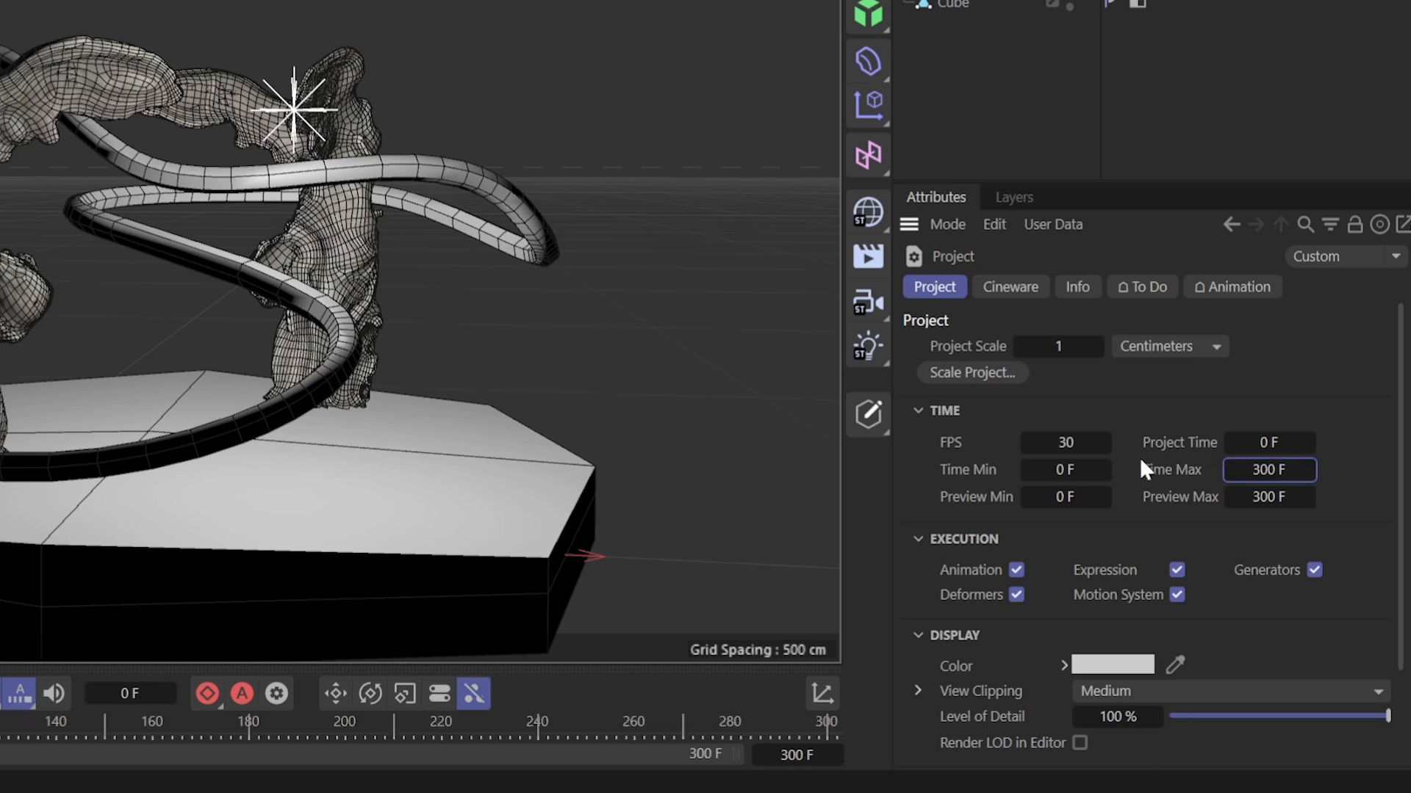
pyautogui.click(1096, 443)
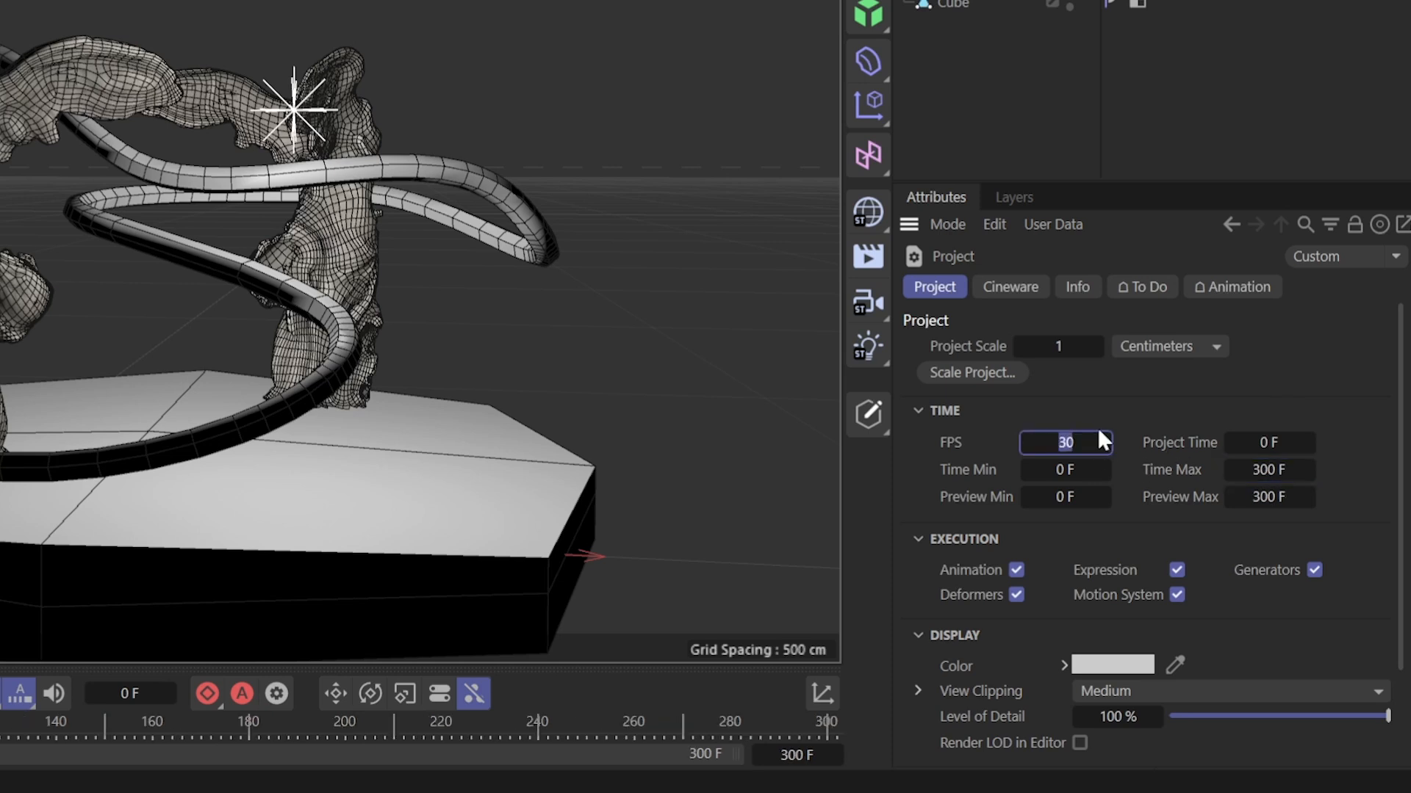
pyautogui.press('Return')
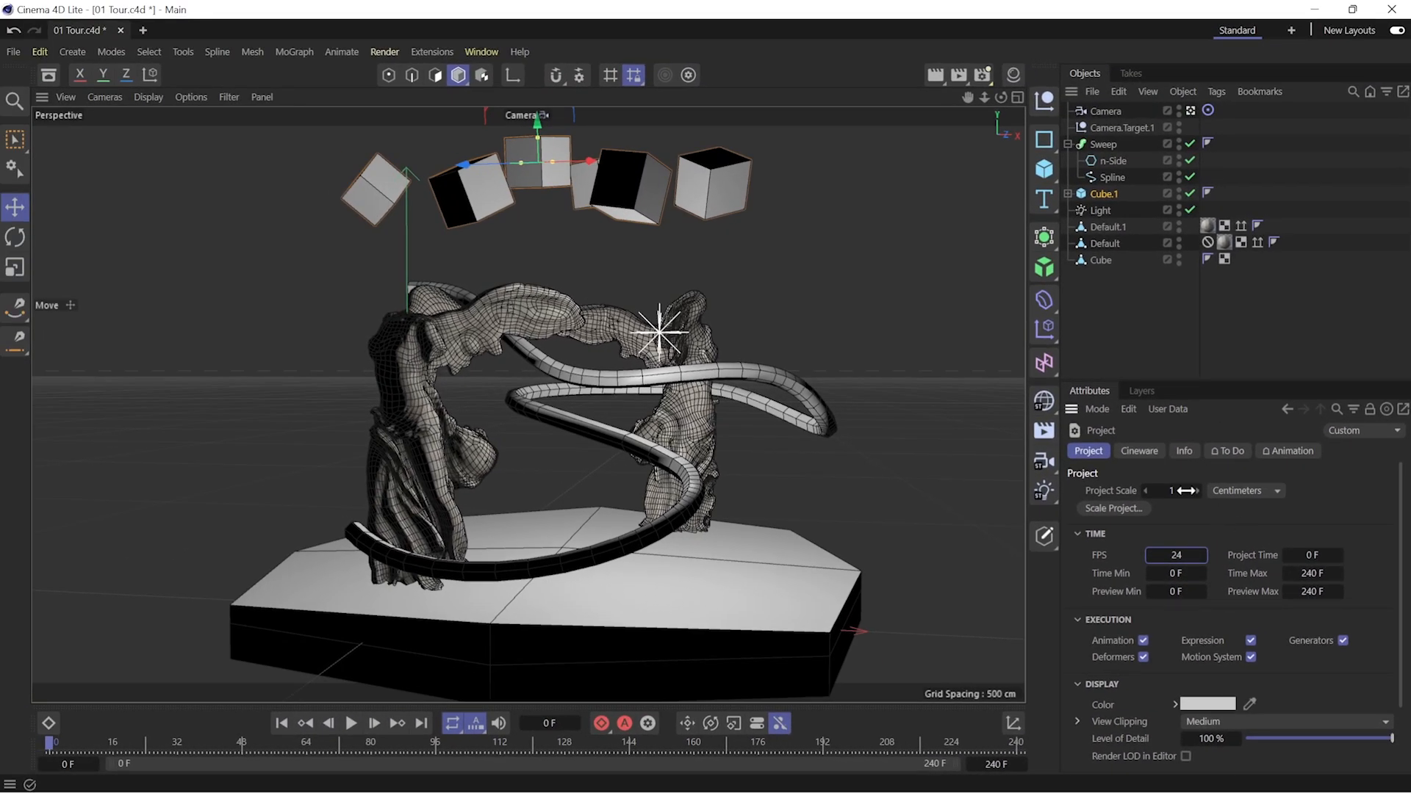
# - Resize Cube.1 to 44.2451 cm in X, 68.5089 cm in Y and 13.1048 cm in Z
pyautogui.click(1101, 194)
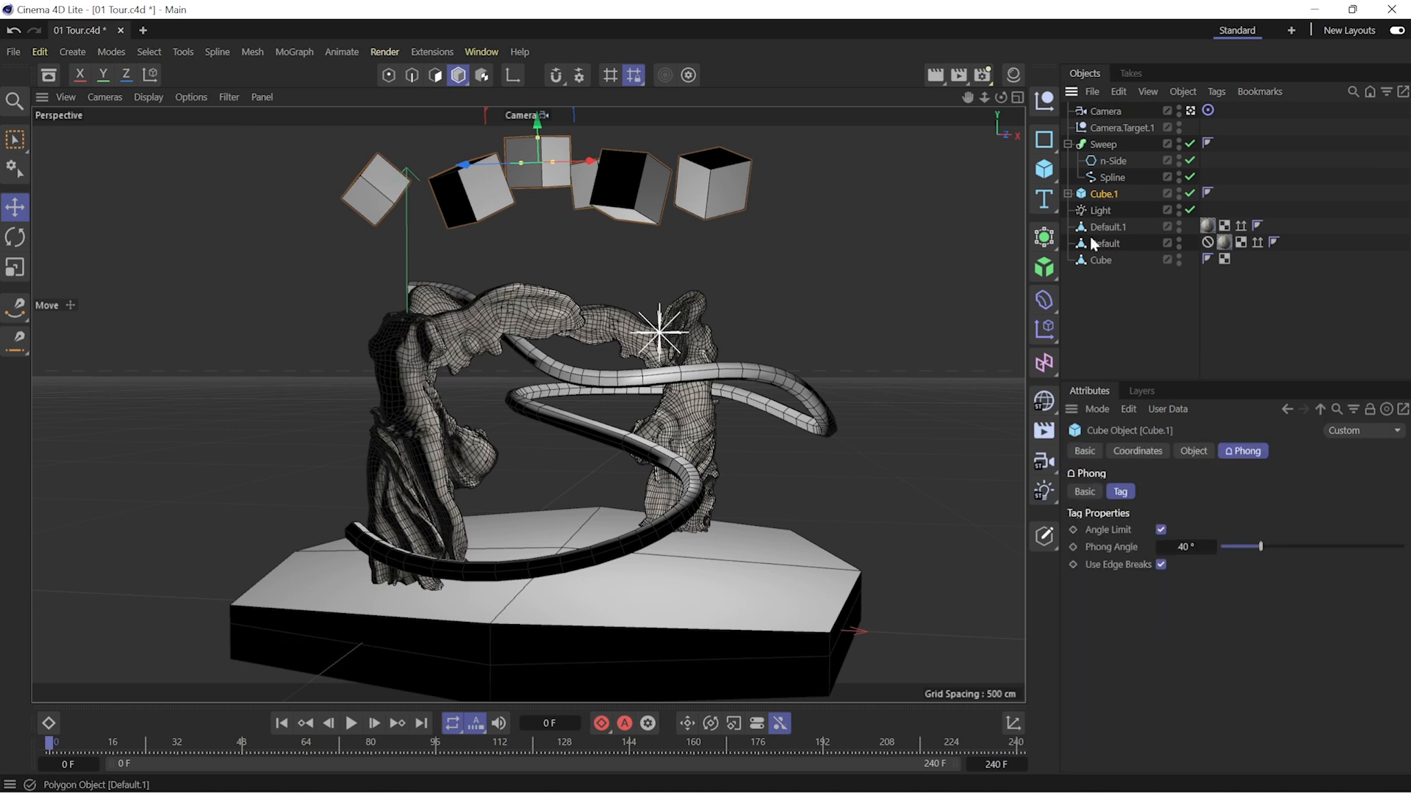
pyautogui.click(1184, 451)
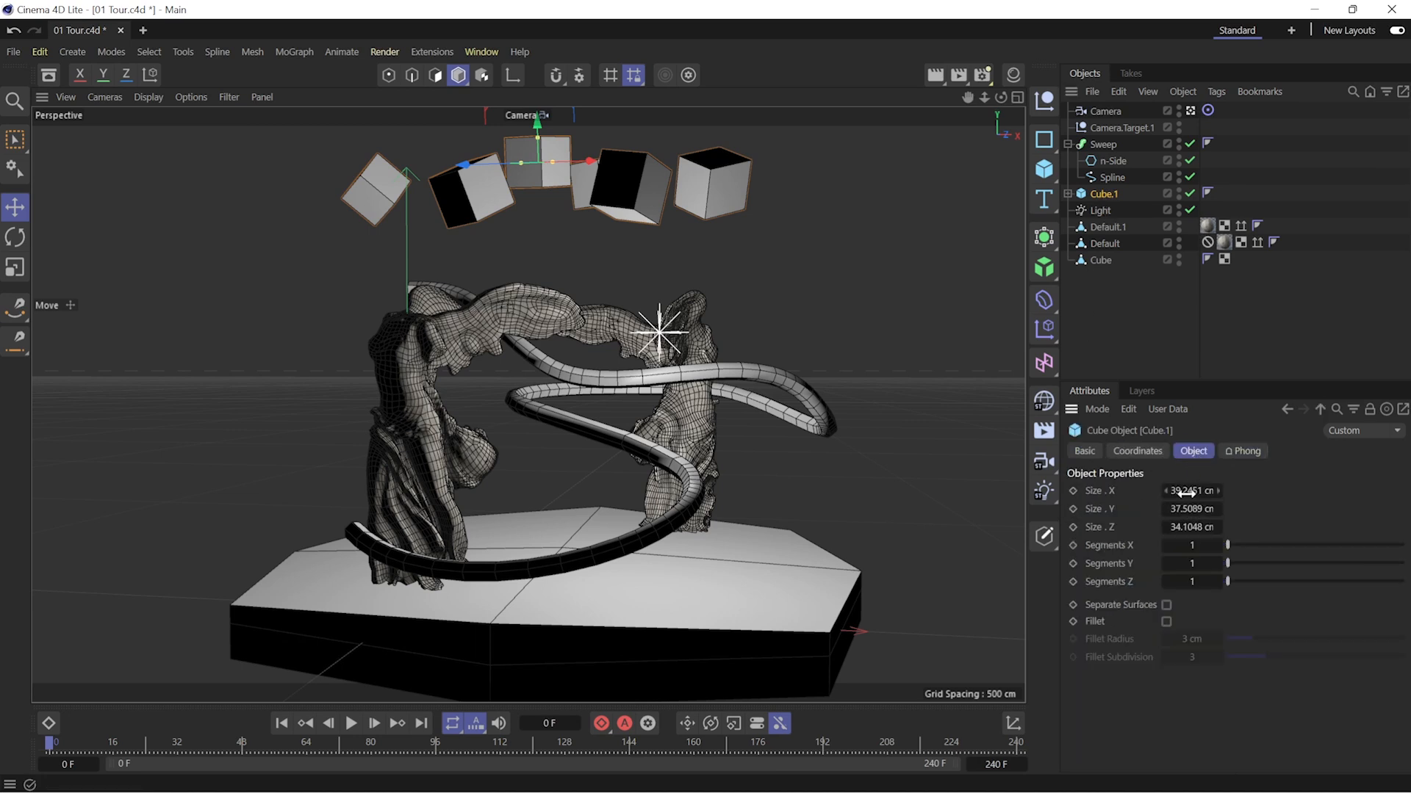
pyautogui.moveTo(1186, 492)
pyautogui.mouseDown()
pyautogui.moveTo(1234, 509)
pyautogui.moveTo(1174, 509)
pyautogui.mouseUp()
pyautogui.moveTo(1191, 528)
pyautogui.mouseDown()
pyautogui.moveTo(1154, 528)
pyautogui.moveTo(1197, 509)
pyautogui.mouseUp()
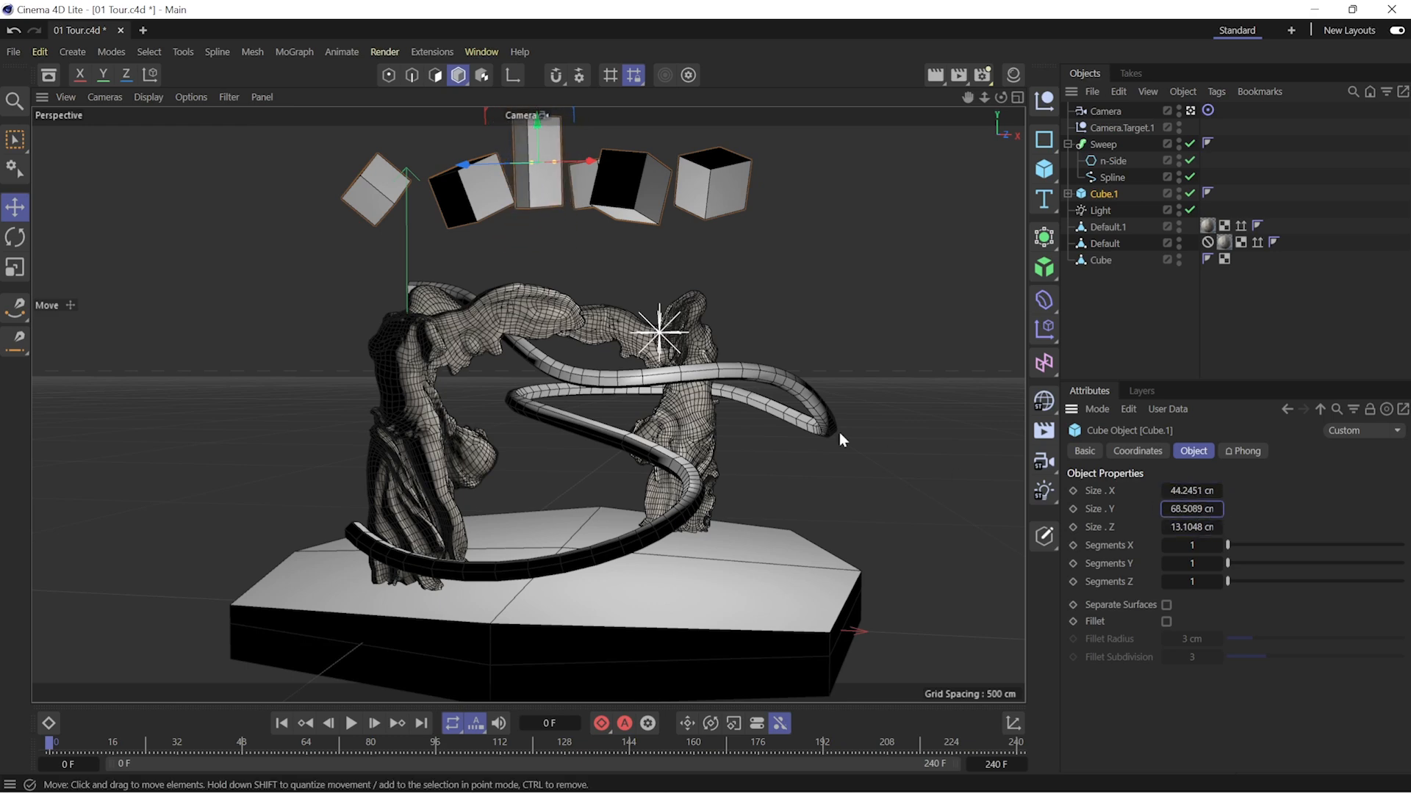
pyautogui.moveTo(625, 289)
pyautogui.keyDown('alt'); pyautogui.mouseDown()
pyautogui.moveTo(651, 301)
pyautogui.moveTo(655, 346)
pyautogui.moveTo(676, 293)
pyautogui.moveTo(642, 300)
pyautogui.mouseUp(); pyautogui.keyUp('alt')
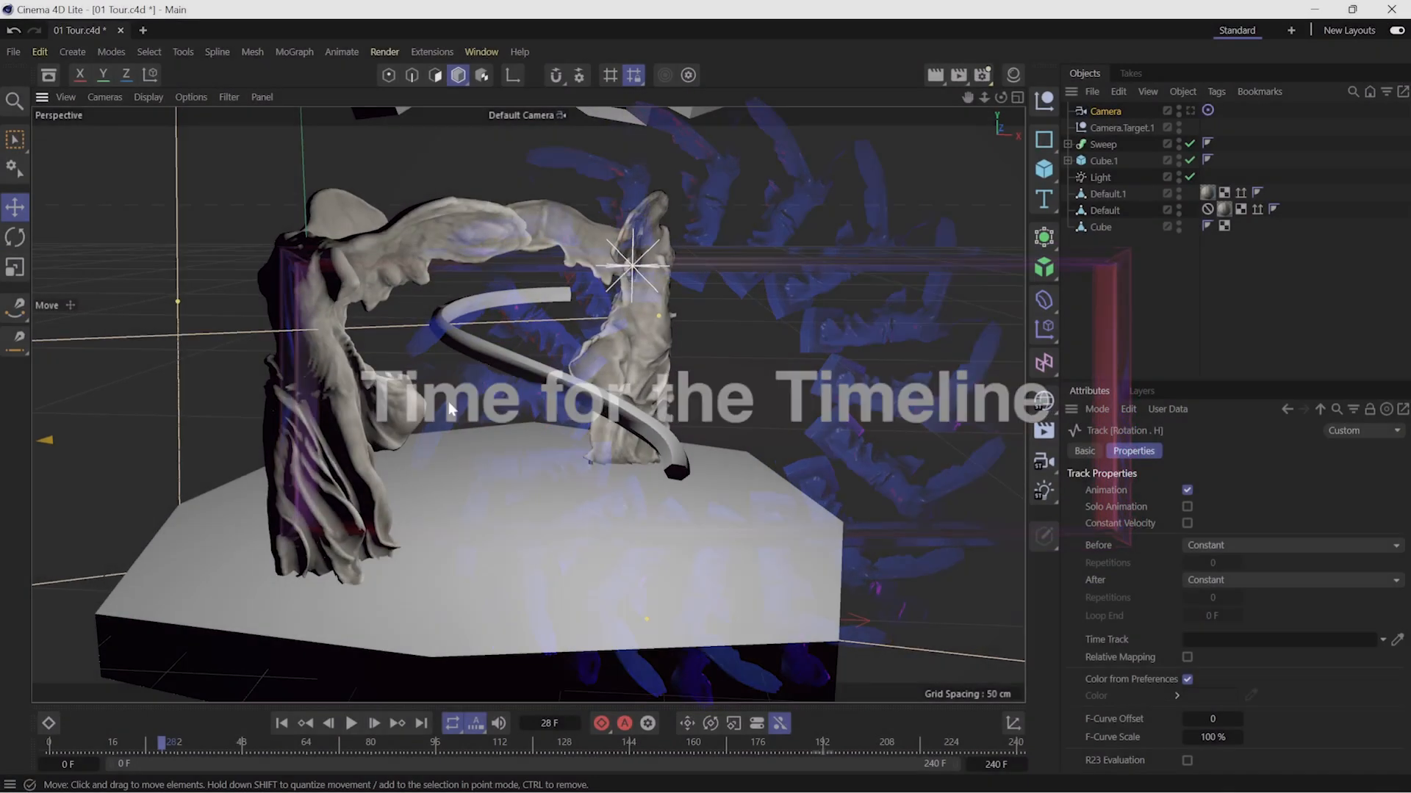
# - Scrub the animation to about frame 26, open the Dope Sheet timeline and scrub to frame 25 there
pyautogui.scroll(-5, 489, 365)
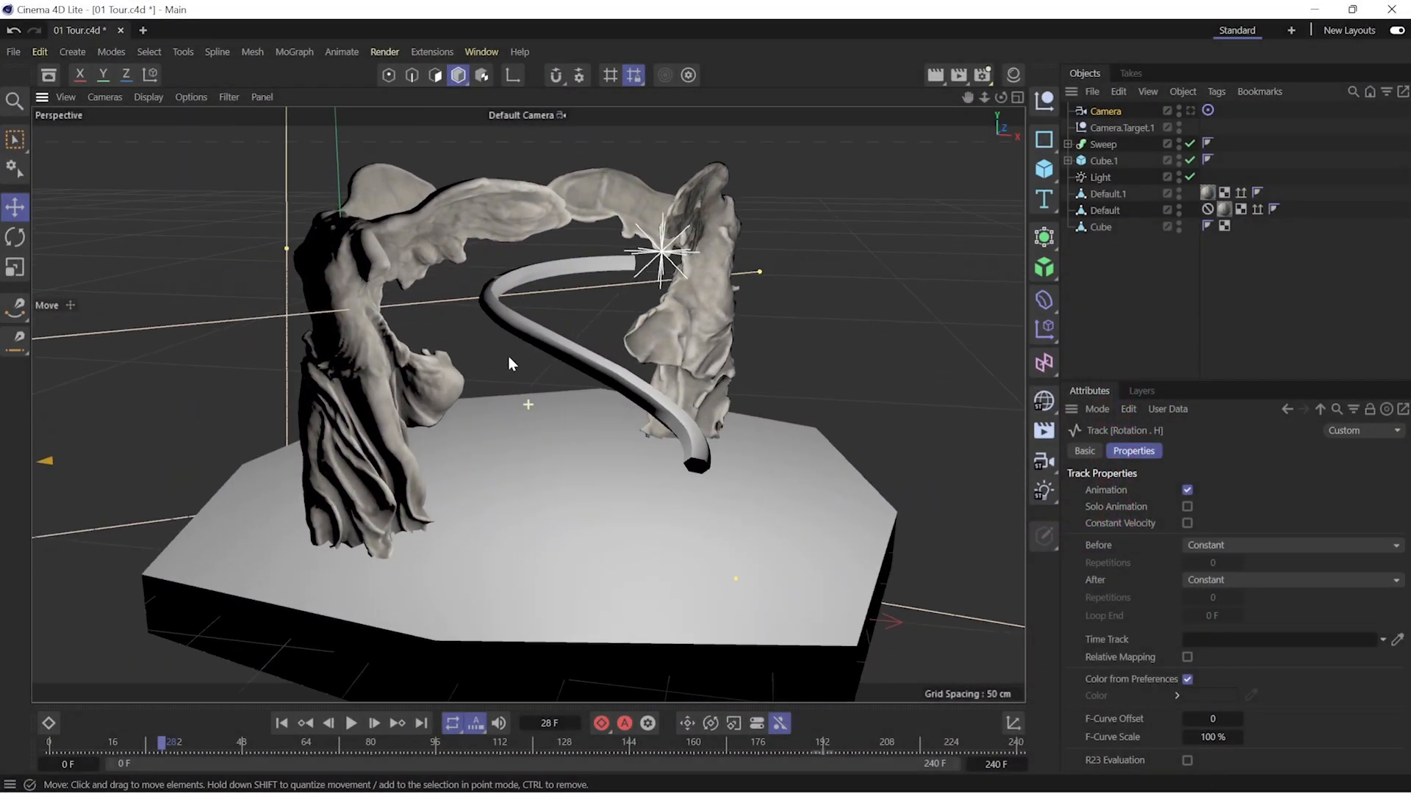
pyautogui.scroll(-2, 566, 378)
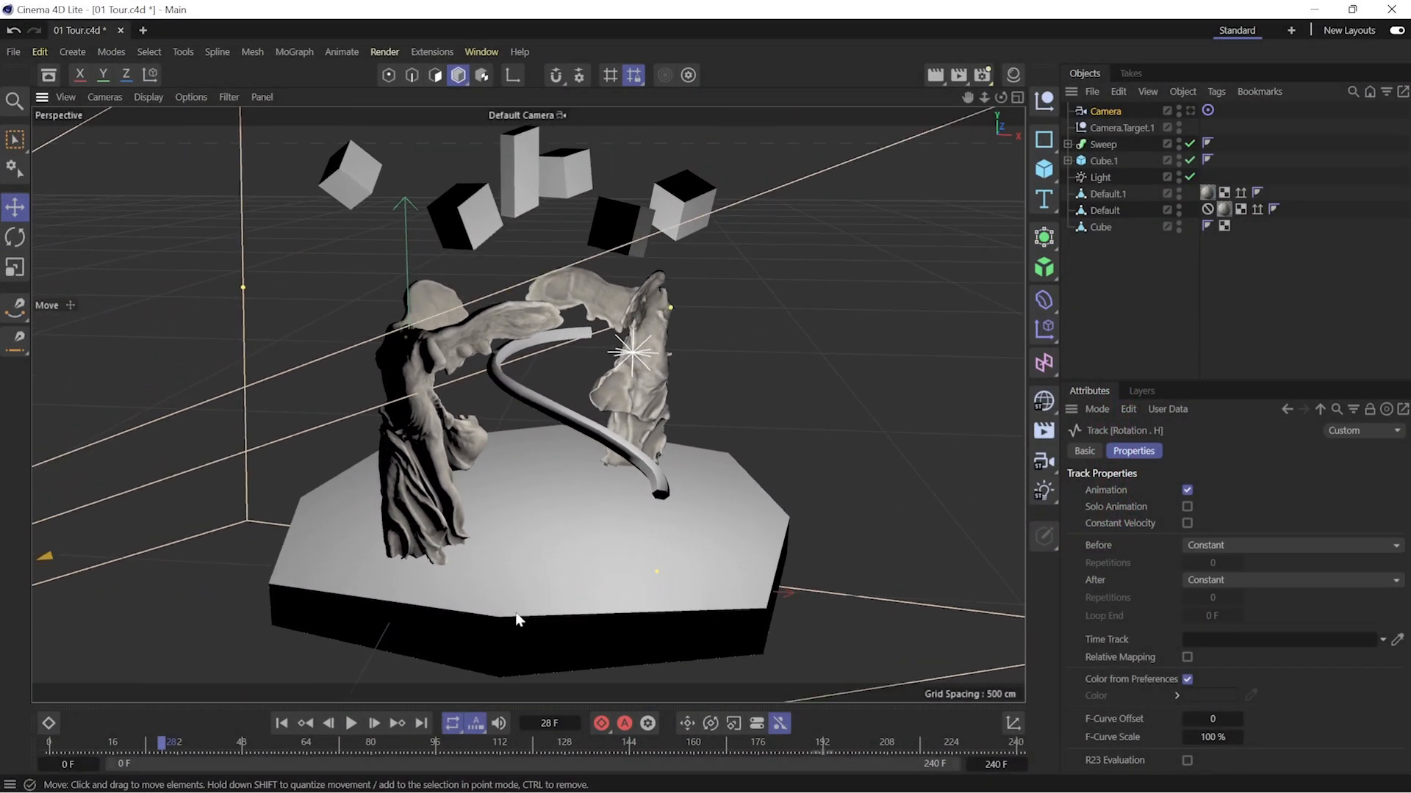
pyautogui.click(129, 750)
pyautogui.moveTo(128, 753)
pyautogui.mouseDown()
pyautogui.moveTo(281, 770)
pyautogui.moveTo(153, 750)
pyautogui.mouseUp()
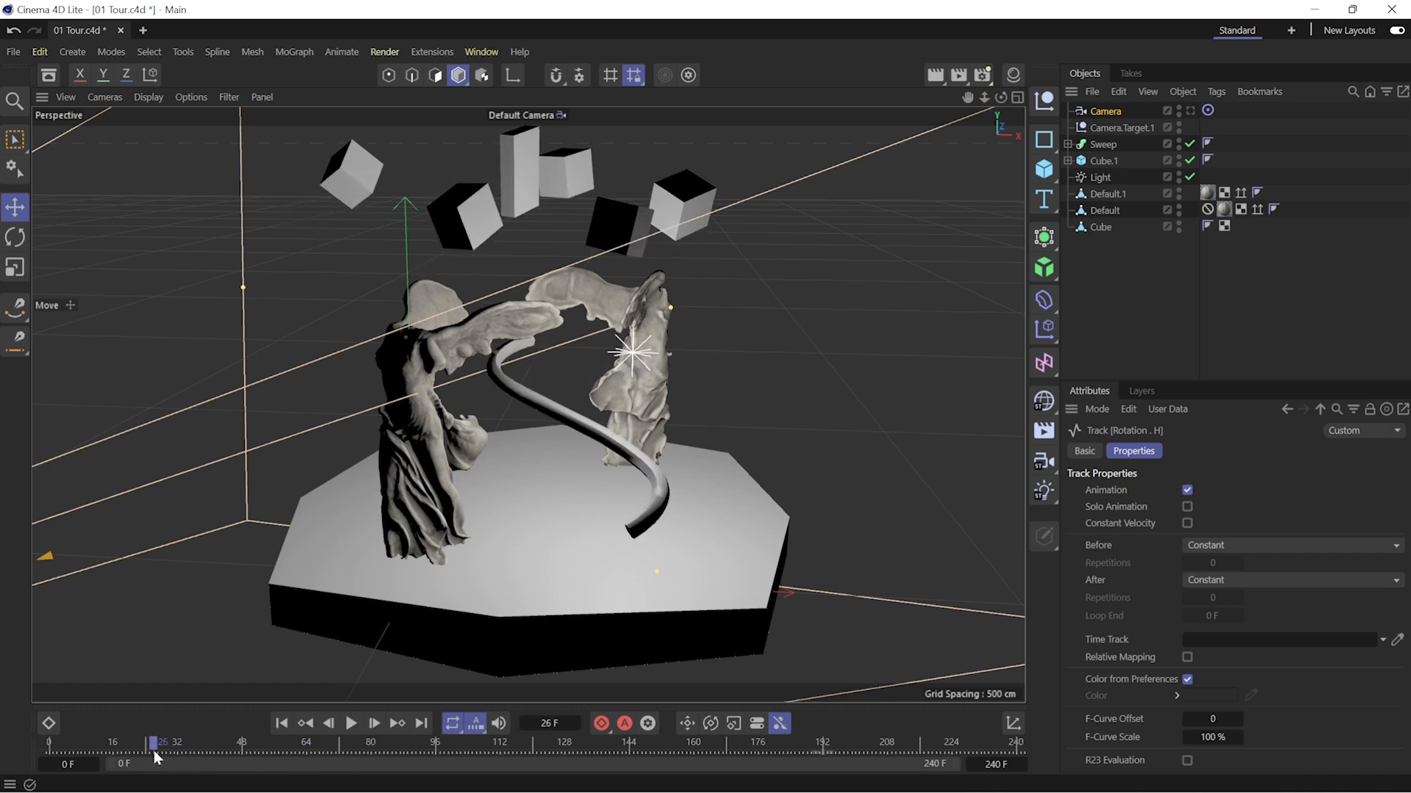
pyautogui.click(48, 723)
pyautogui.moveTo(333, 451); pyautogui.dragTo(464, 504)
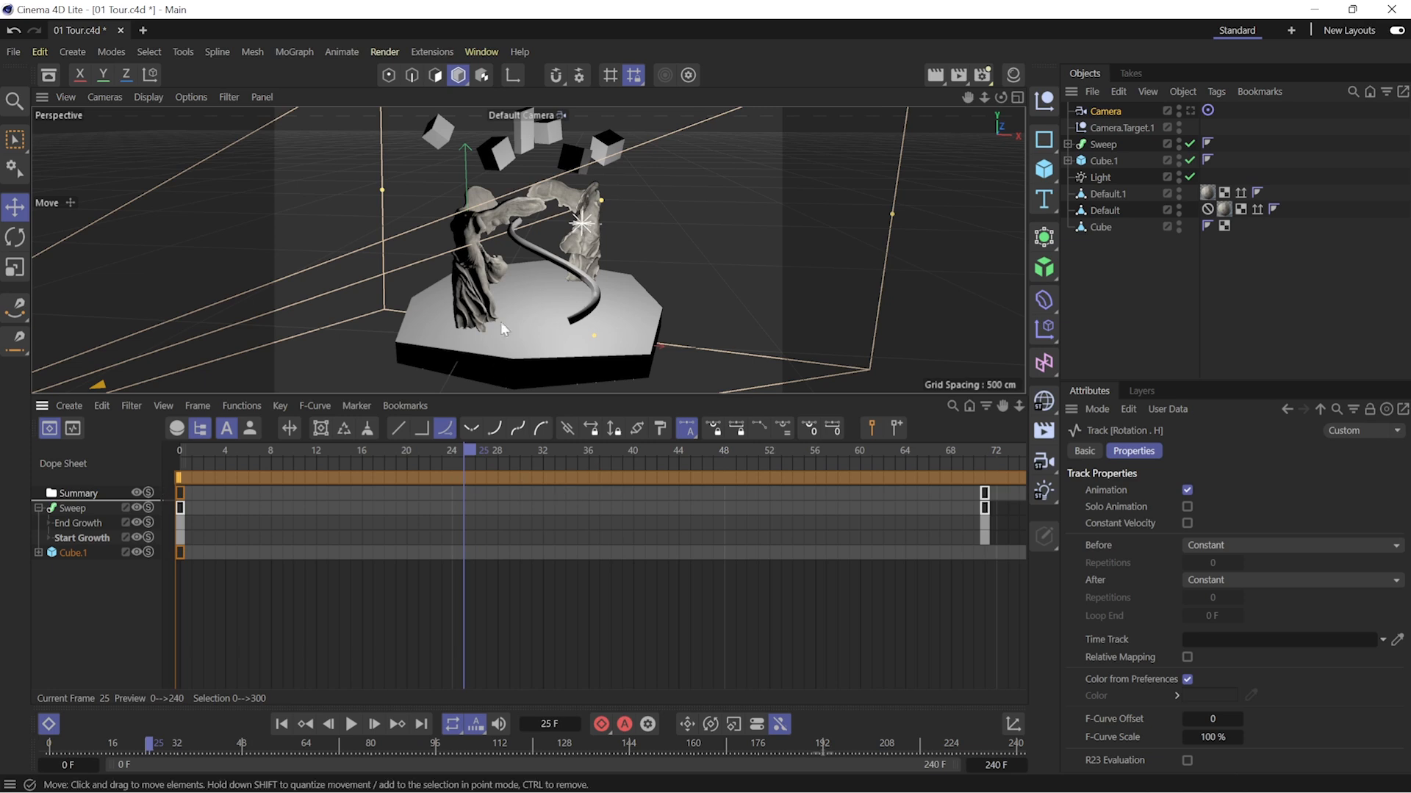
# - Select the Default.1 statue, set its heading rotation to 177° and keyframe it at frame 25
pyautogui.click(474, 272)
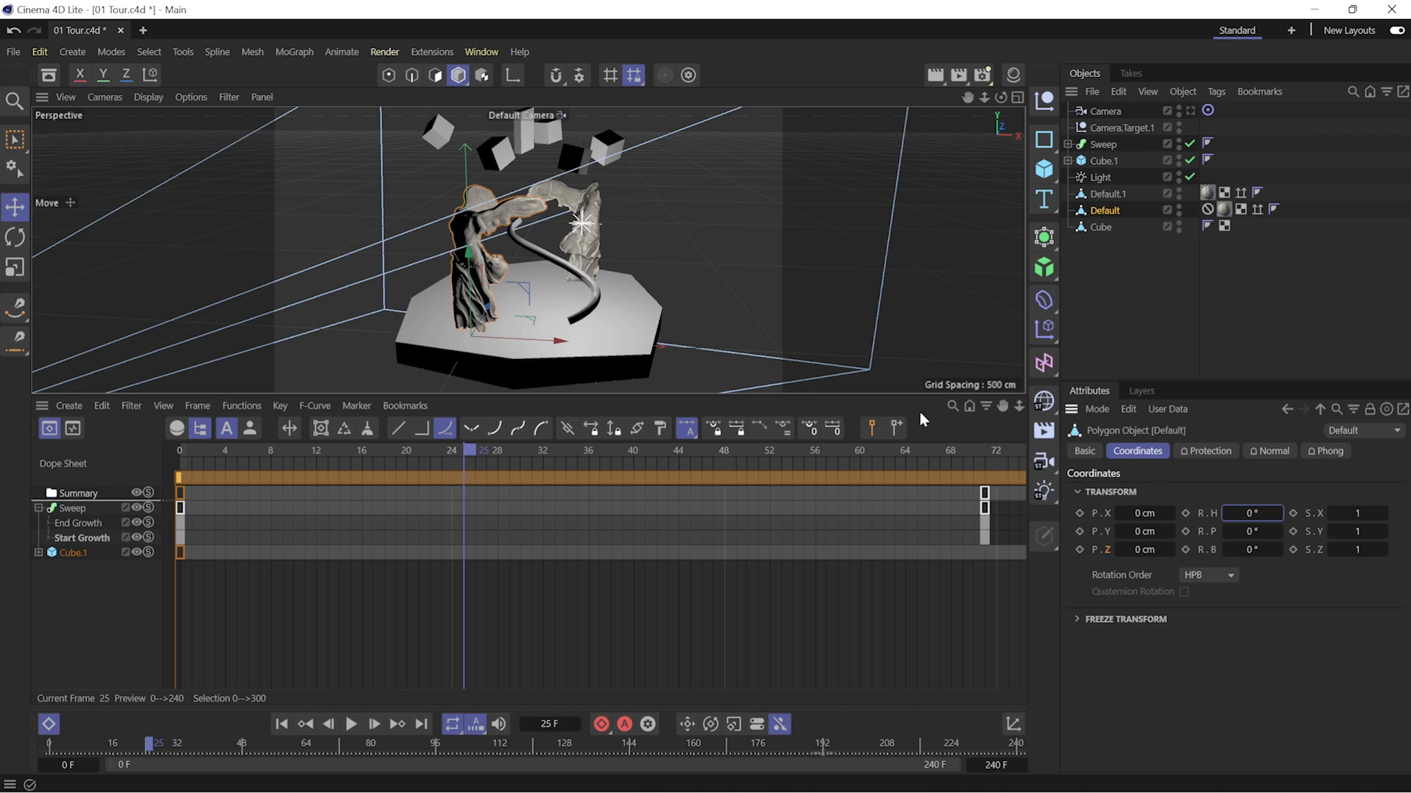
pyautogui.click(595, 236)
pyautogui.keyDown('alt'); pyautogui.moveTo(606, 236); pyautogui.dragTo(589, 234); pyautogui.keyUp('alt')
pyautogui.keyDown('alt'); pyautogui.moveTo(629, 227); pyautogui.dragTo(613, 154, button='right'); pyautogui.keyUp('alt')
pyautogui.keyDown('alt'); pyautogui.moveTo(642, 213); pyautogui.dragTo(596, 174); pyautogui.keyUp('alt')
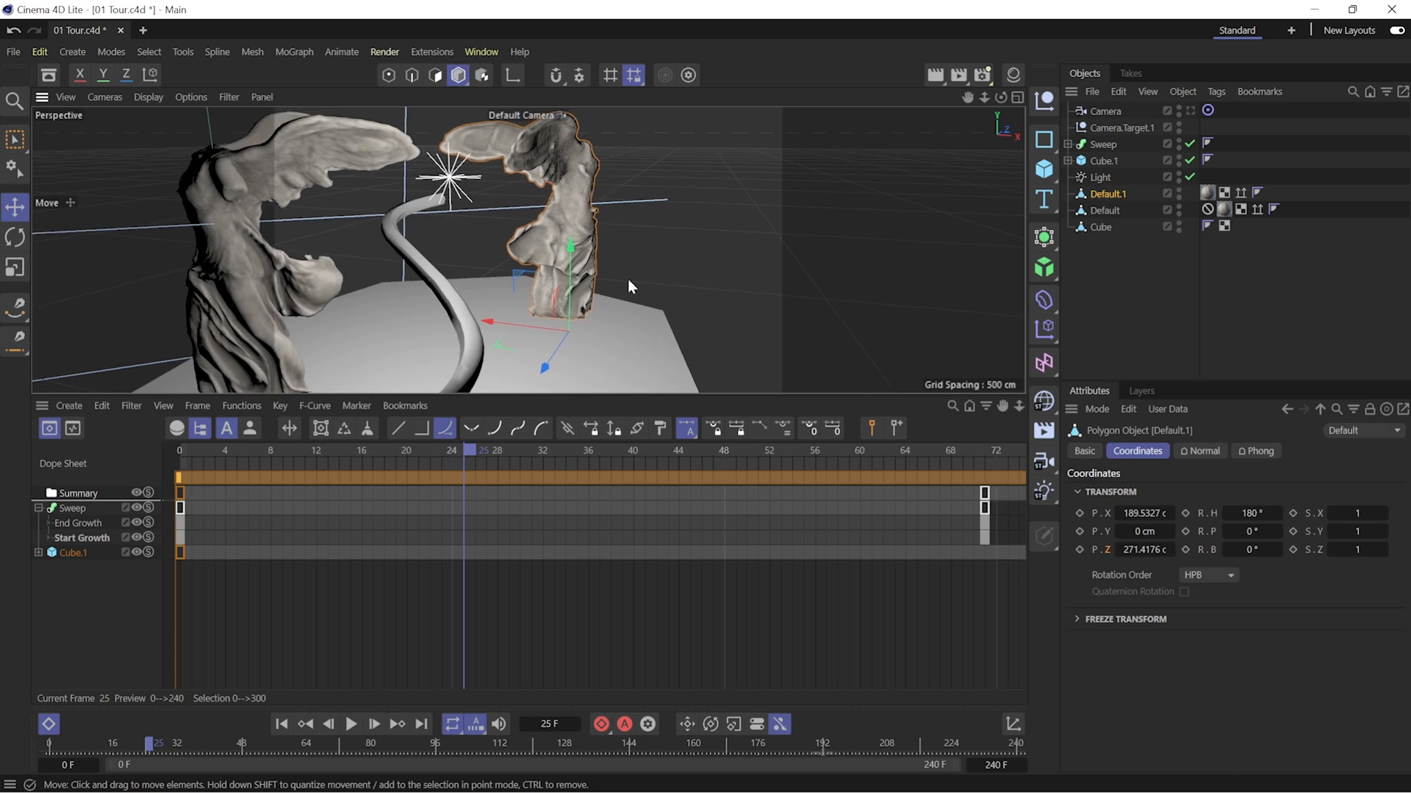
pyautogui.moveTo(1241, 514); pyautogui.dragTo(1241, 513)
pyautogui.click(1185, 513)
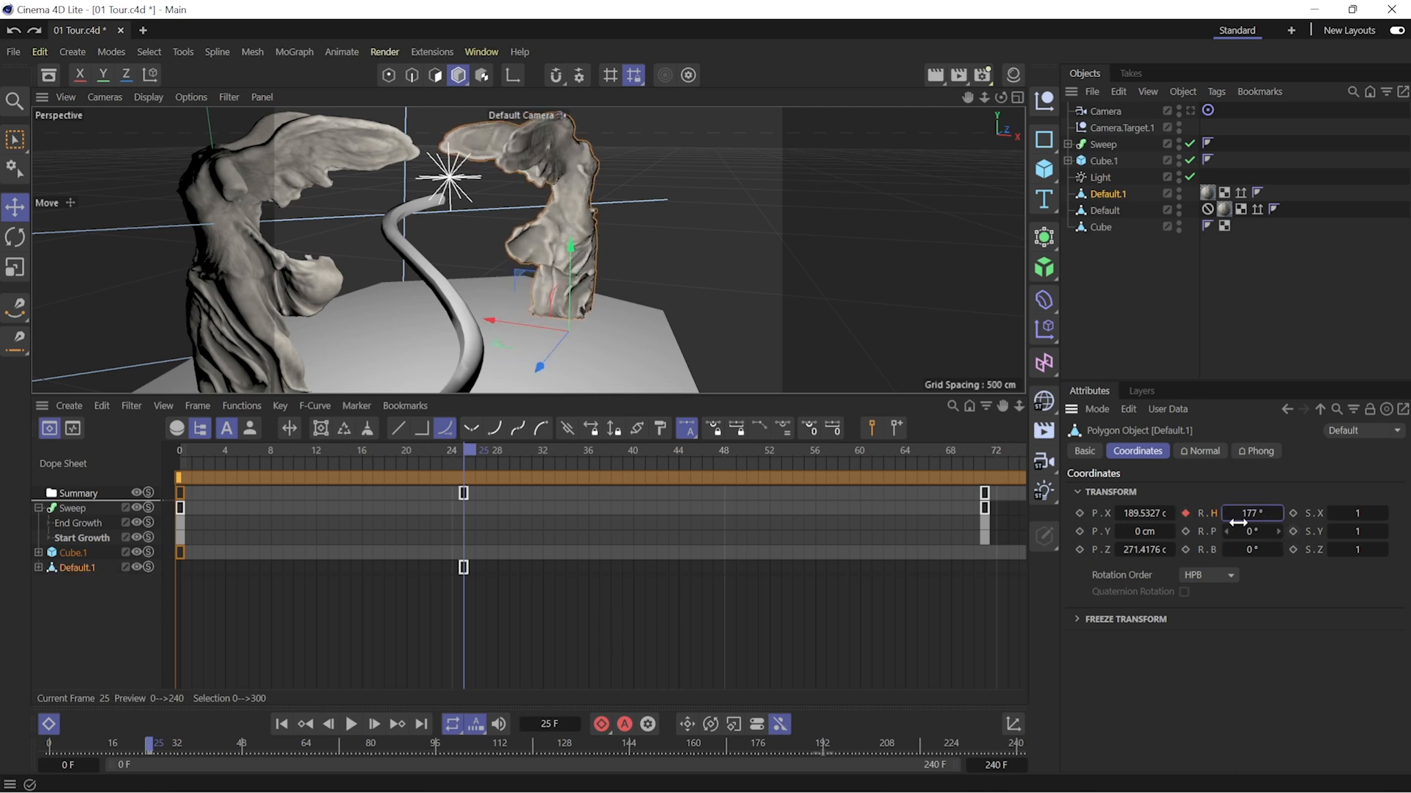
# - At frame 63, increase Default.1's heading rotation and keyframe it, then scrub back to frame 30 to preview the turn
pyautogui.moveTo(203, 744); pyautogui.dragTo(301, 743)
pyautogui.moveTo(1278, 513); pyautogui.dragTo(1345, 513)
pyautogui.click(1185, 513)
pyautogui.click(885, 448)
pyautogui.moveTo(886, 451); pyautogui.dragTo(524, 485)
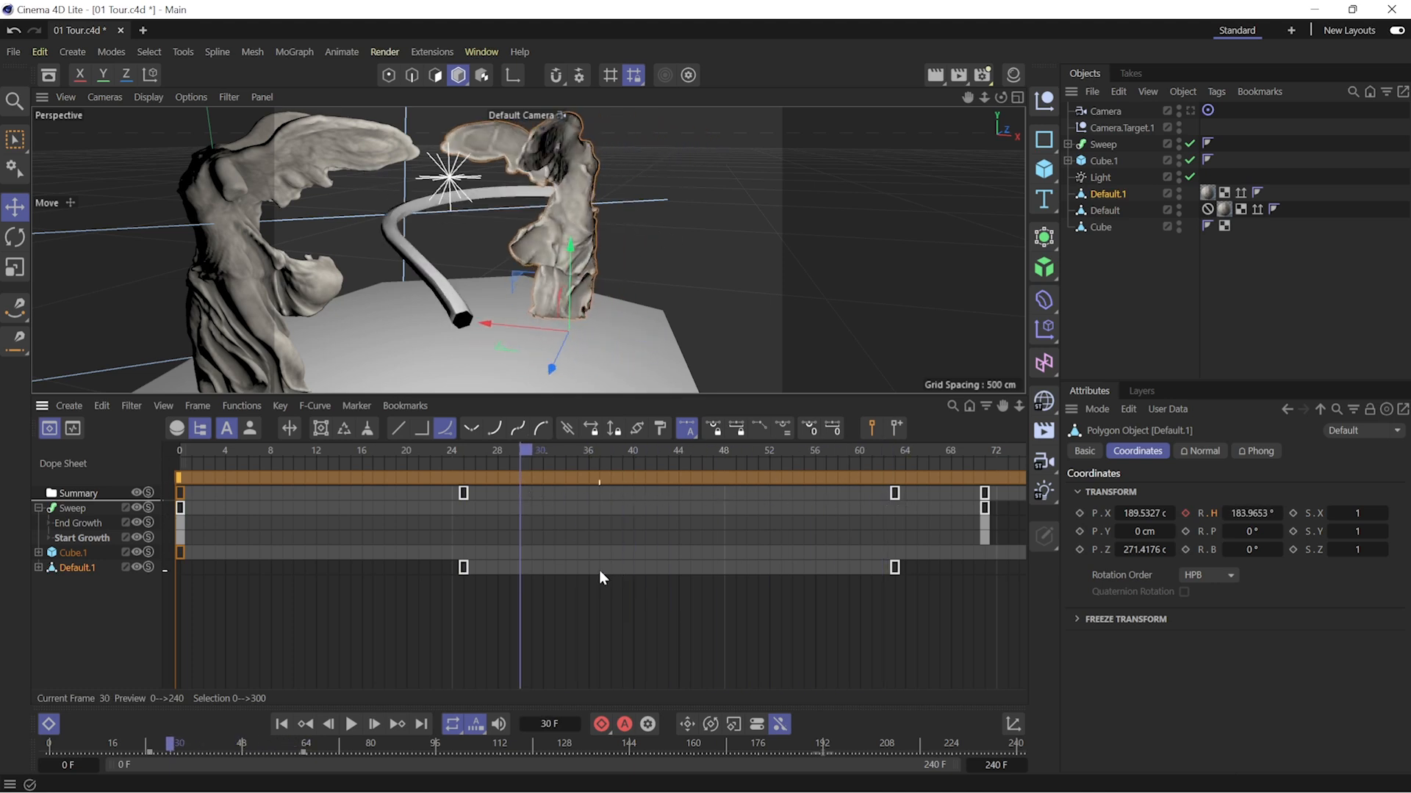
# - Expand Default.1's animation tracks in the Dope Sheet down to Rotation . H and select that track
pyautogui.click(38, 568)
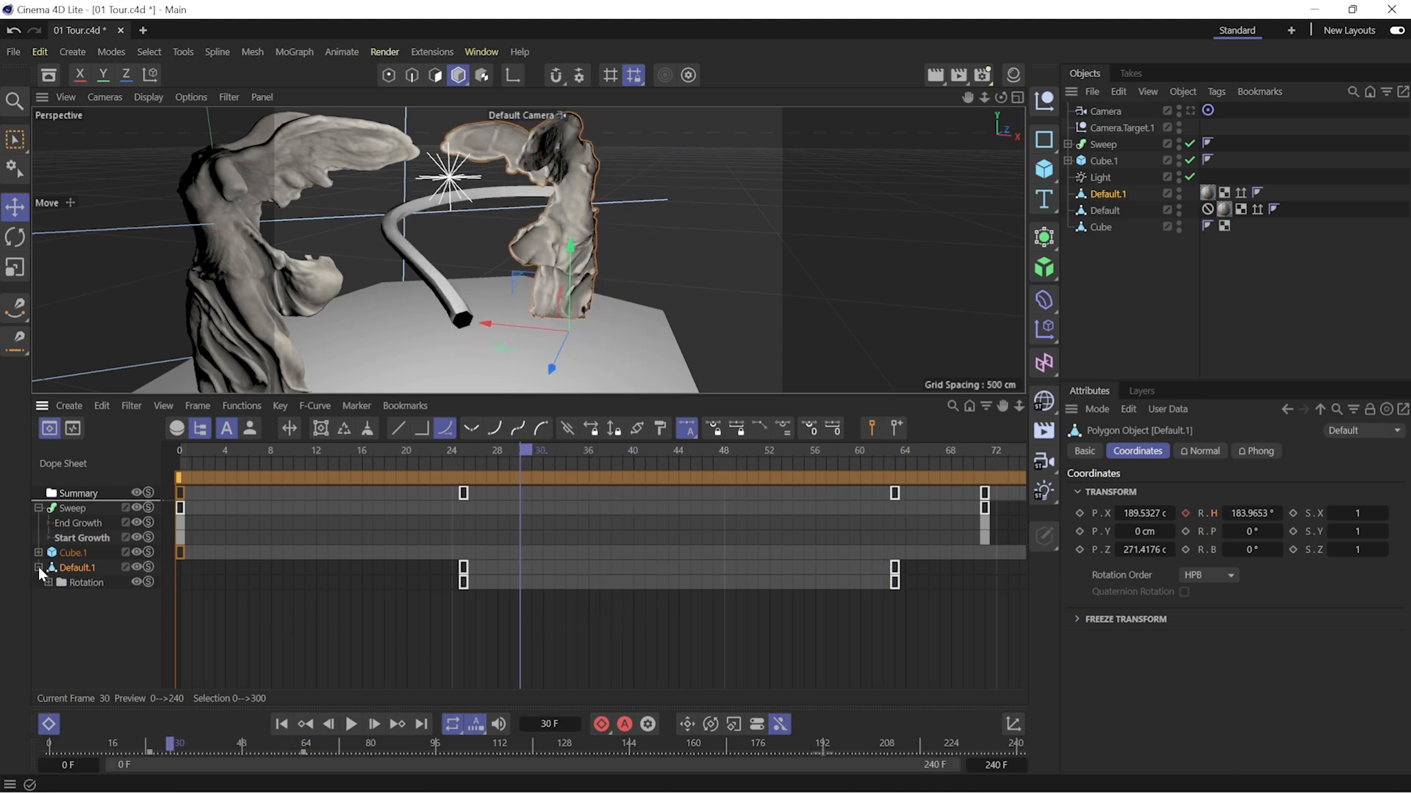
pyautogui.click(49, 582)
pyautogui.click(80, 596)
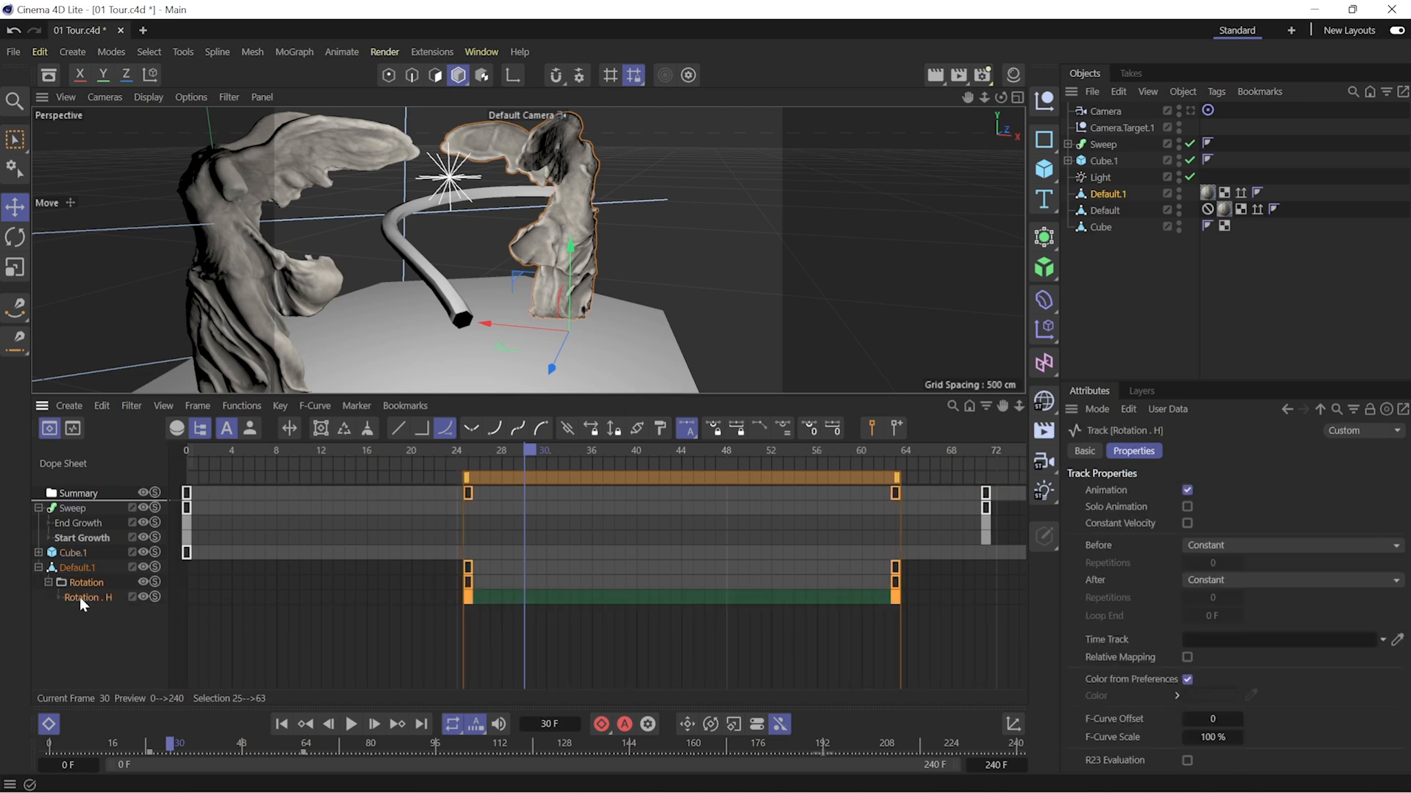
# - Expand Cube.1's tracks and the position tracks of its child Cube.6, and select Cube.6's Position . Z track
pyautogui.click(38, 554)
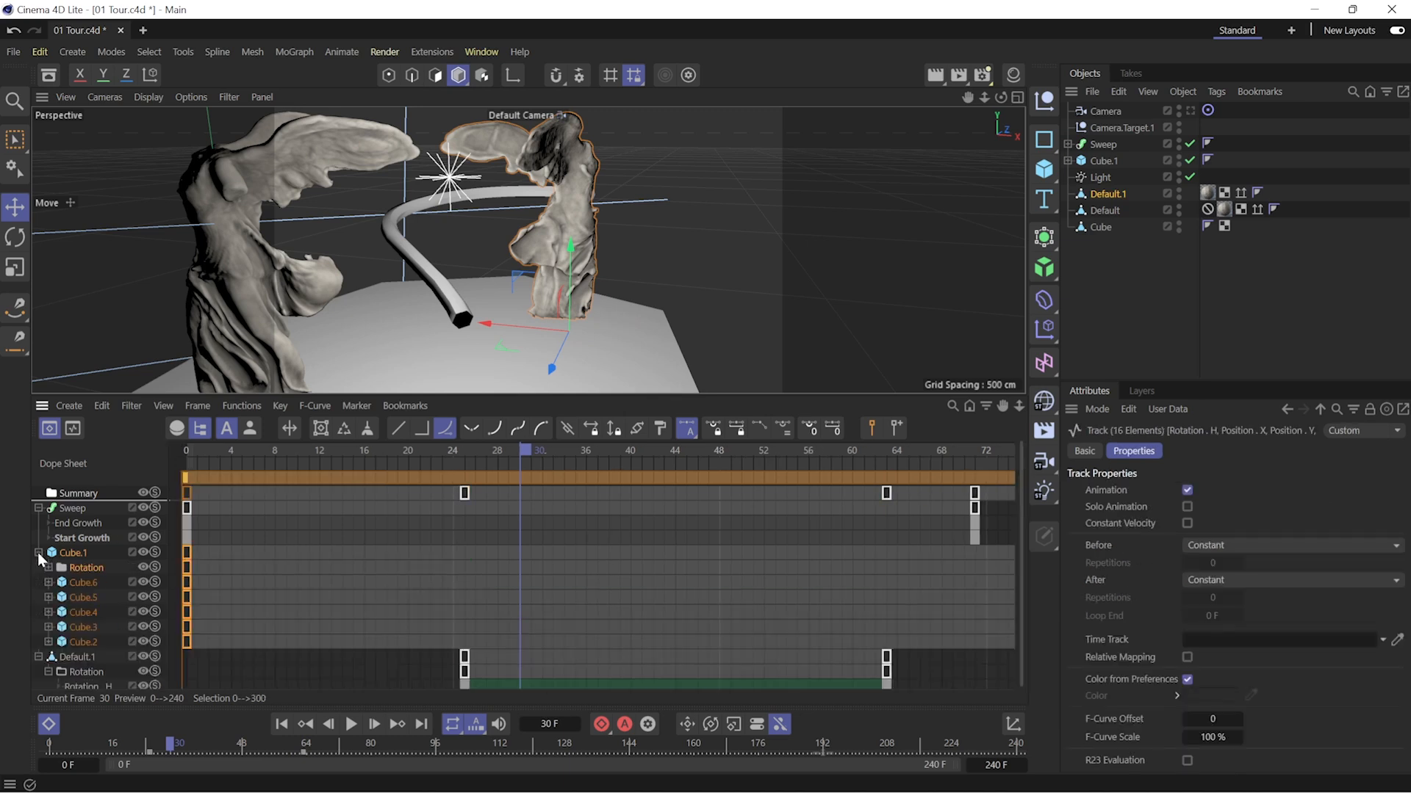
pyautogui.click(48, 568)
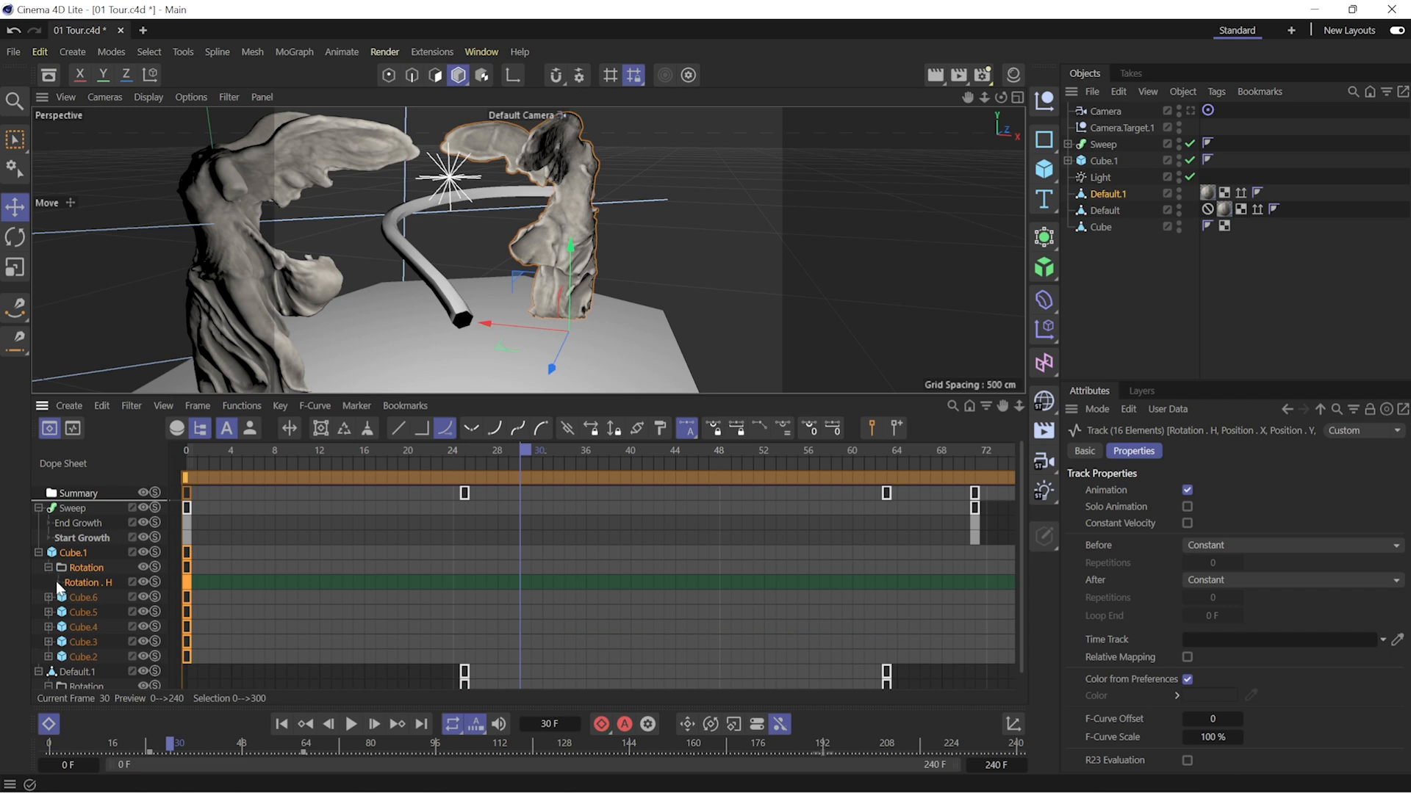
pyautogui.click(48, 567)
pyautogui.click(48, 583)
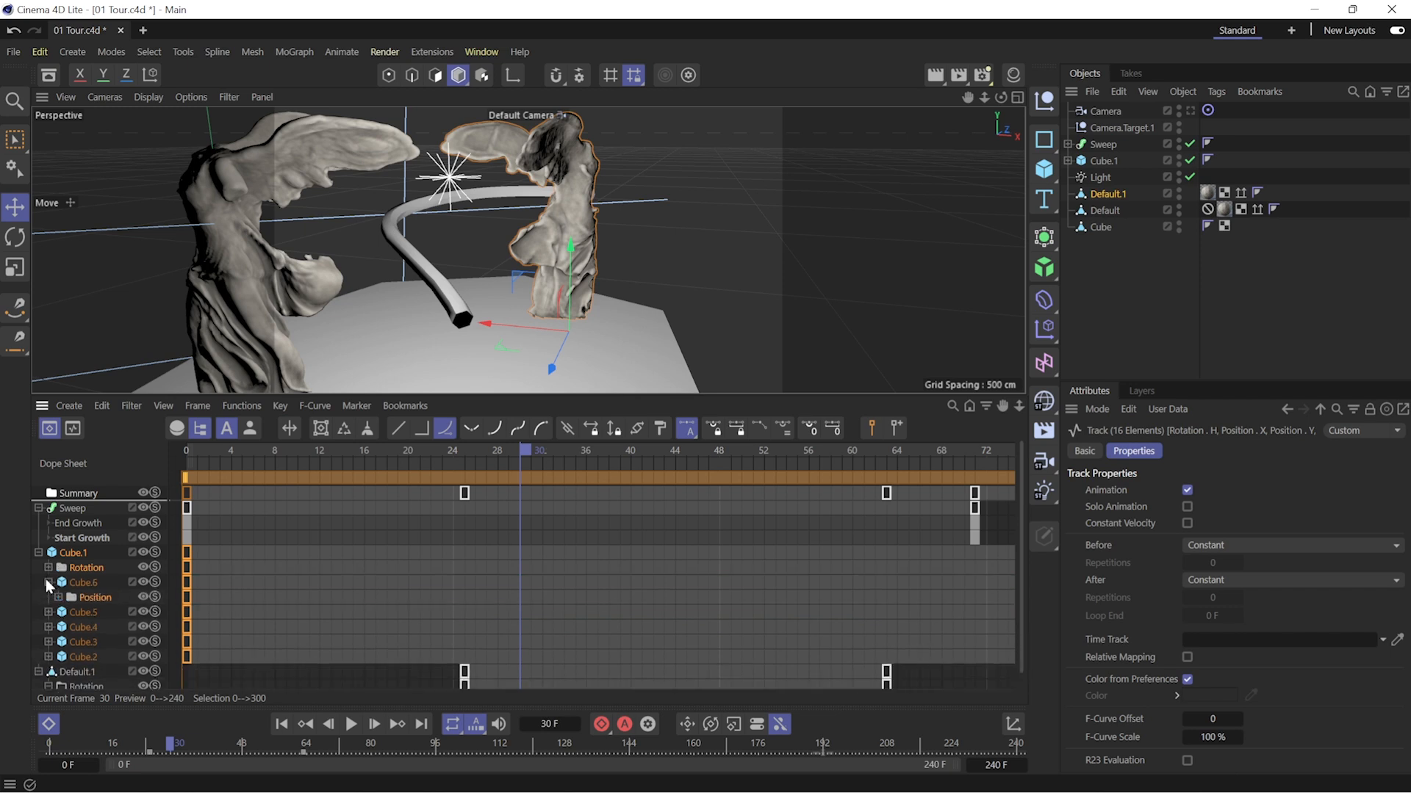
pyautogui.click(58, 598)
pyautogui.click(93, 613)
pyautogui.click(96, 643)
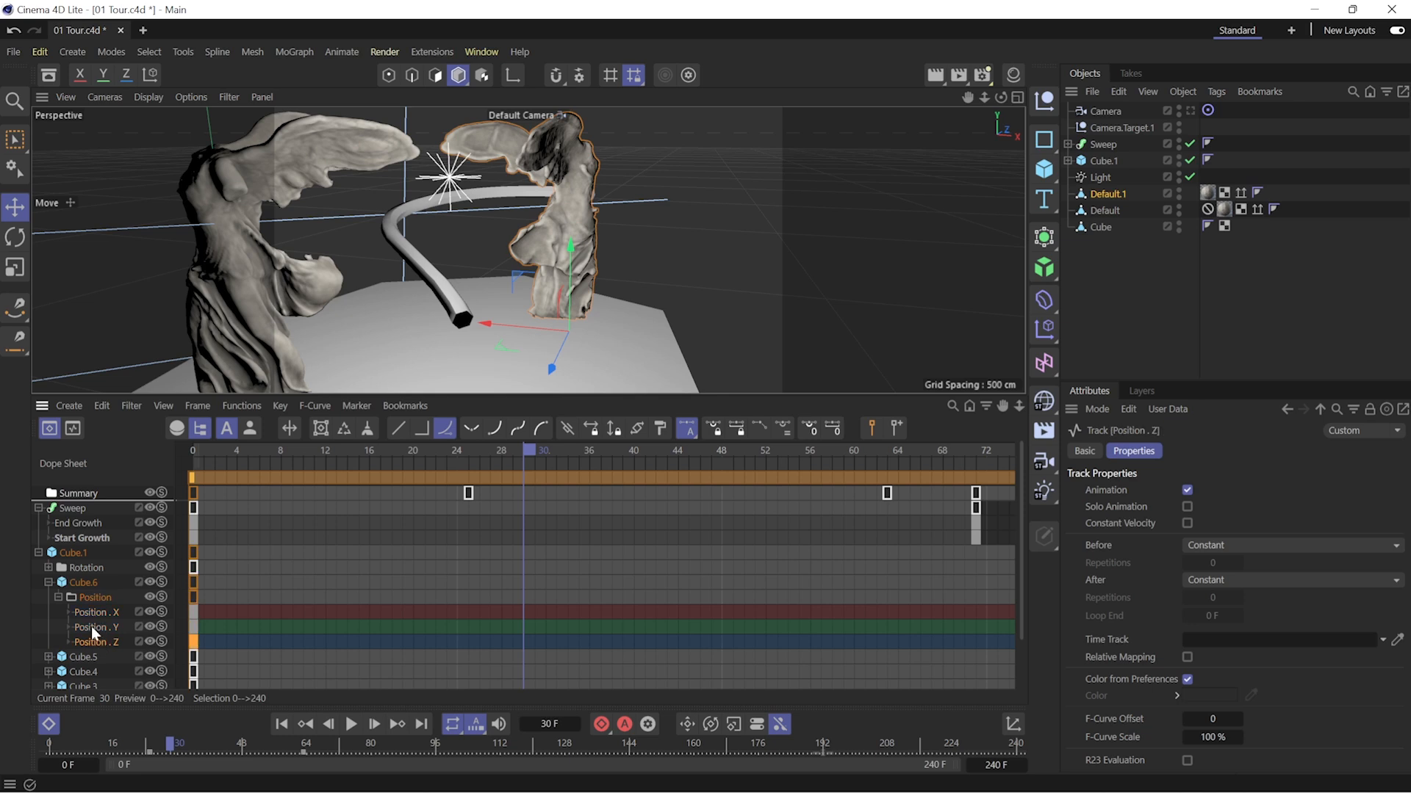
# - Show the inline curves of the Sweep's Start Growth and End Growth tracks and select both tracks
pyautogui.click(49, 537)
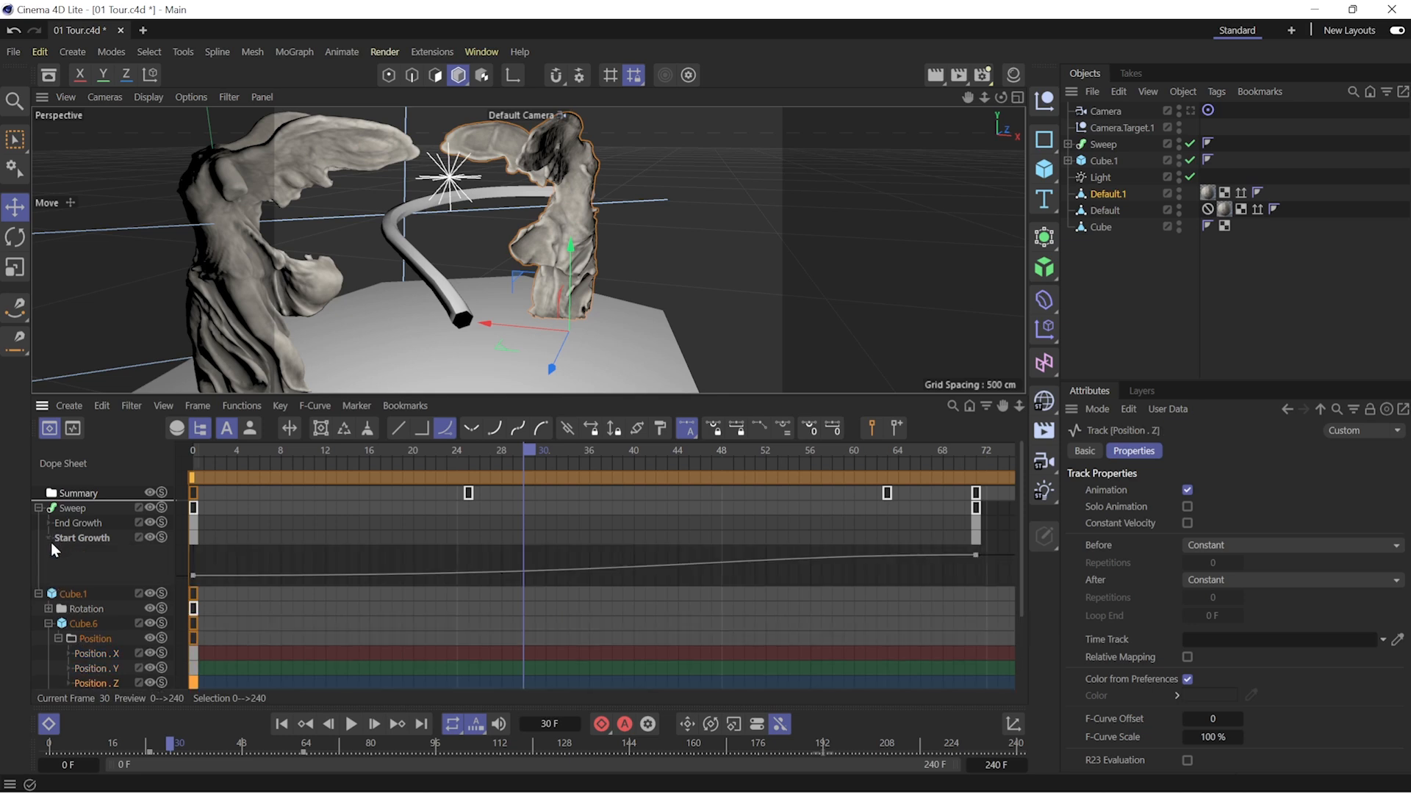
pyautogui.click(48, 523)
pyautogui.click(249, 558)
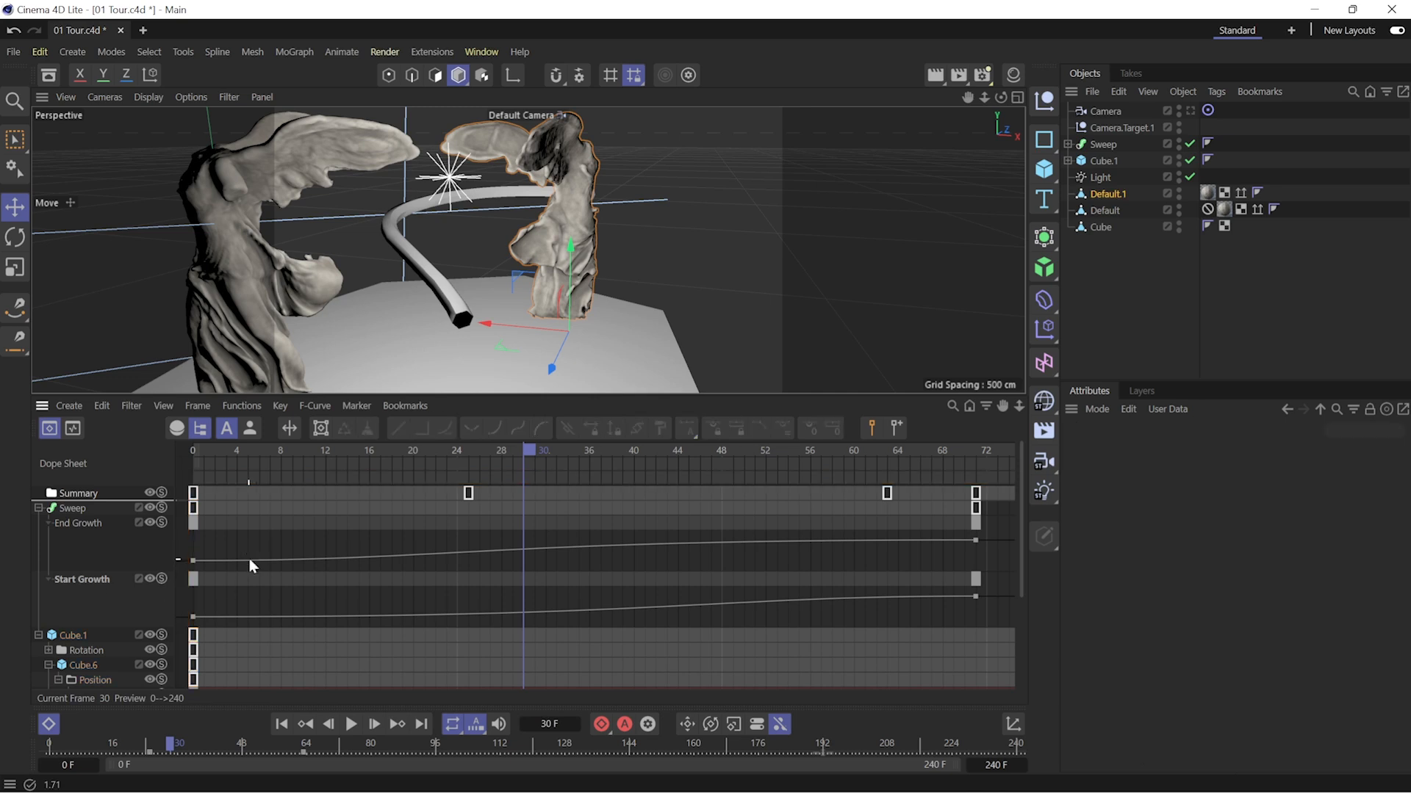
pyautogui.click(81, 523)
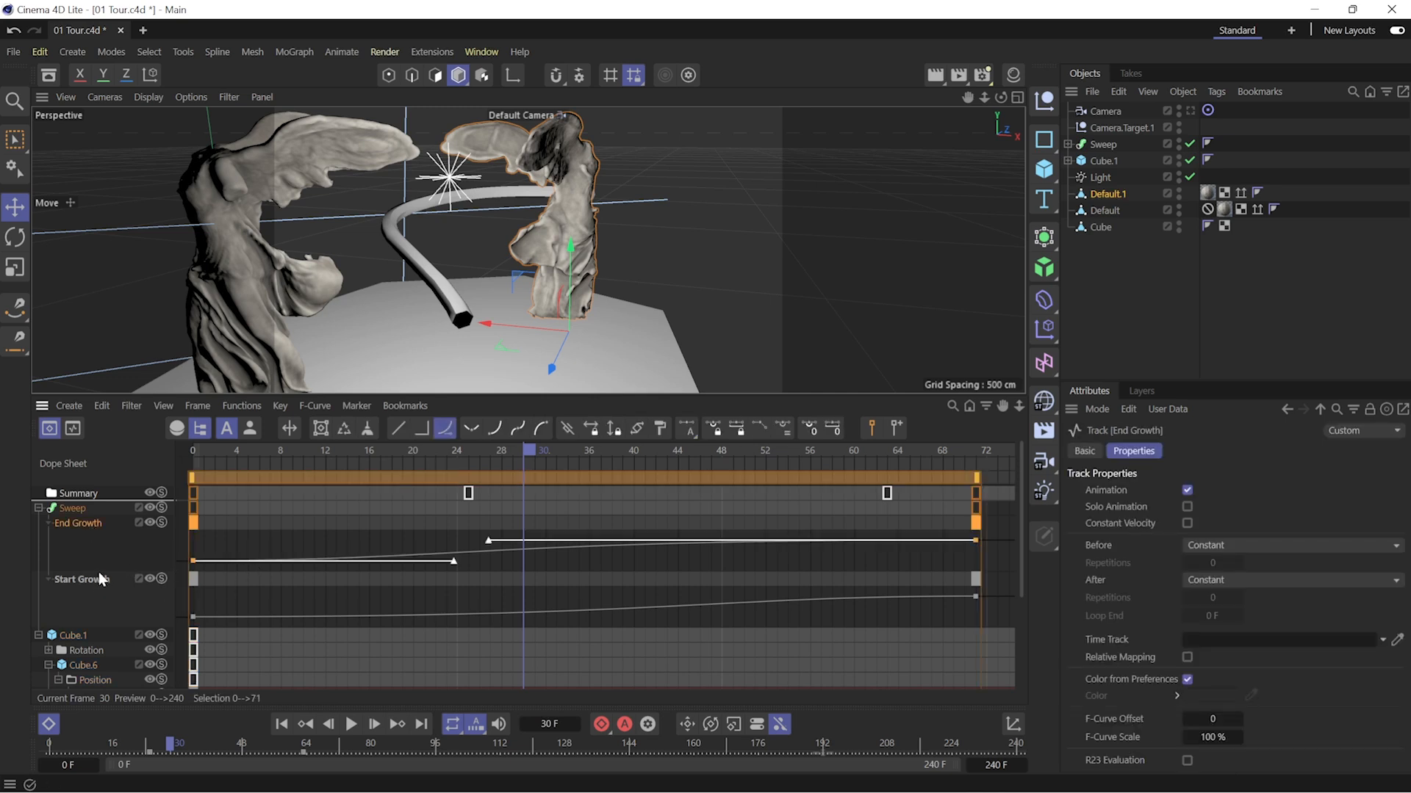
pyautogui.click(94, 583)
pyautogui.keyDown('ctrl'); pyautogui.click(87, 525); pyautogui.keyUp('ctrl')
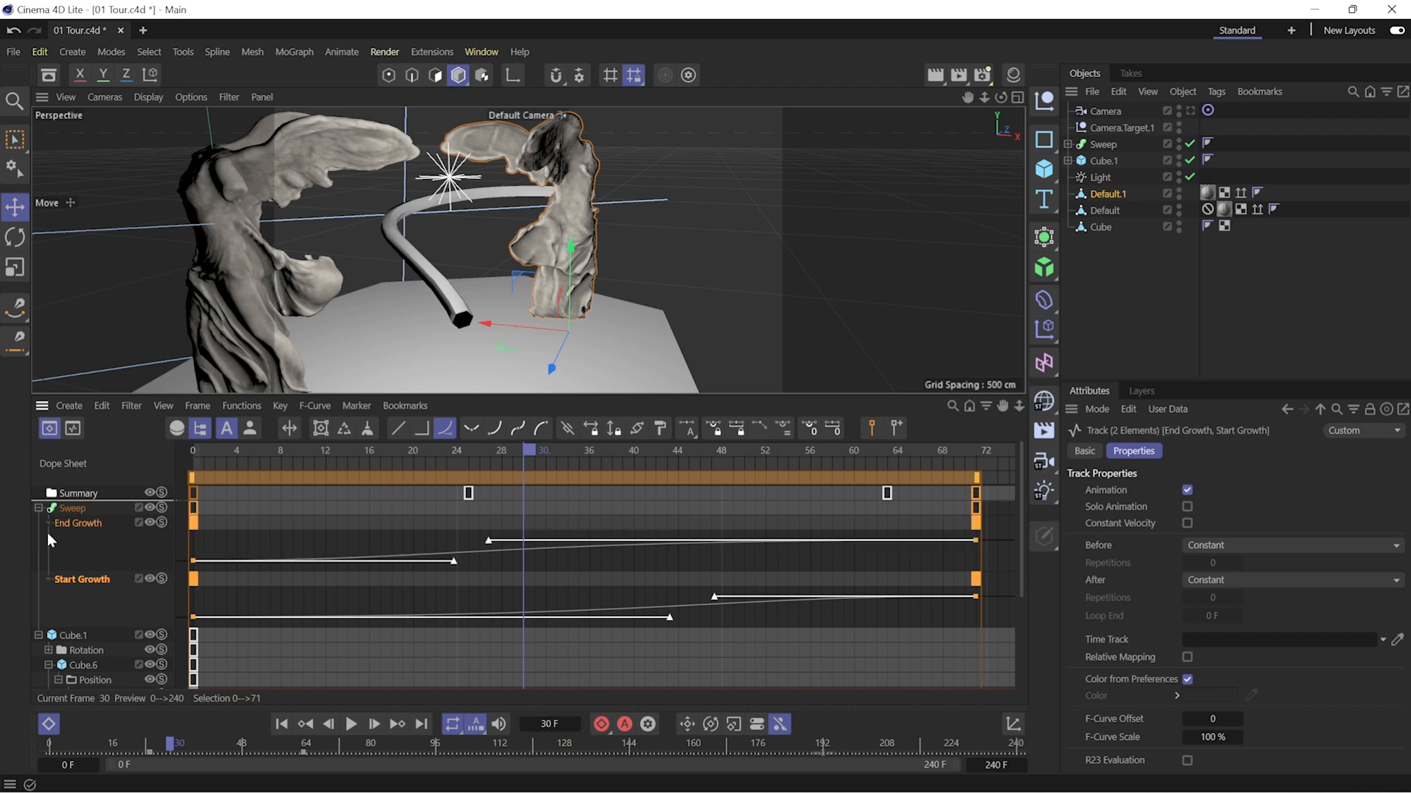
# - Switch the timeline to F-Curve mode and bring the curves of Cube.6's Position X, Y and Z tracks into view
pyautogui.click(73, 429)
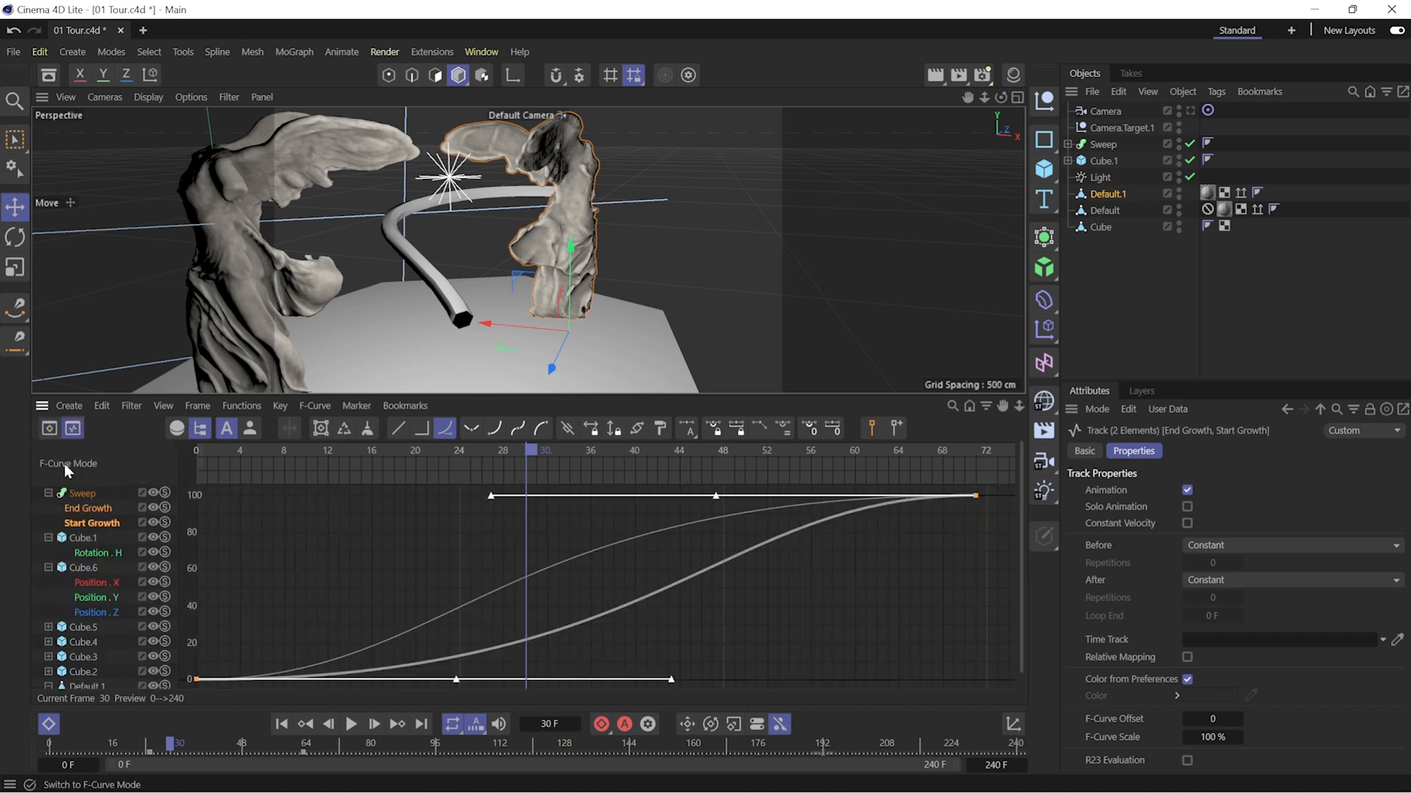
pyautogui.click(328, 573)
pyautogui.moveTo(95, 612); pyautogui.dragTo(101, 583)
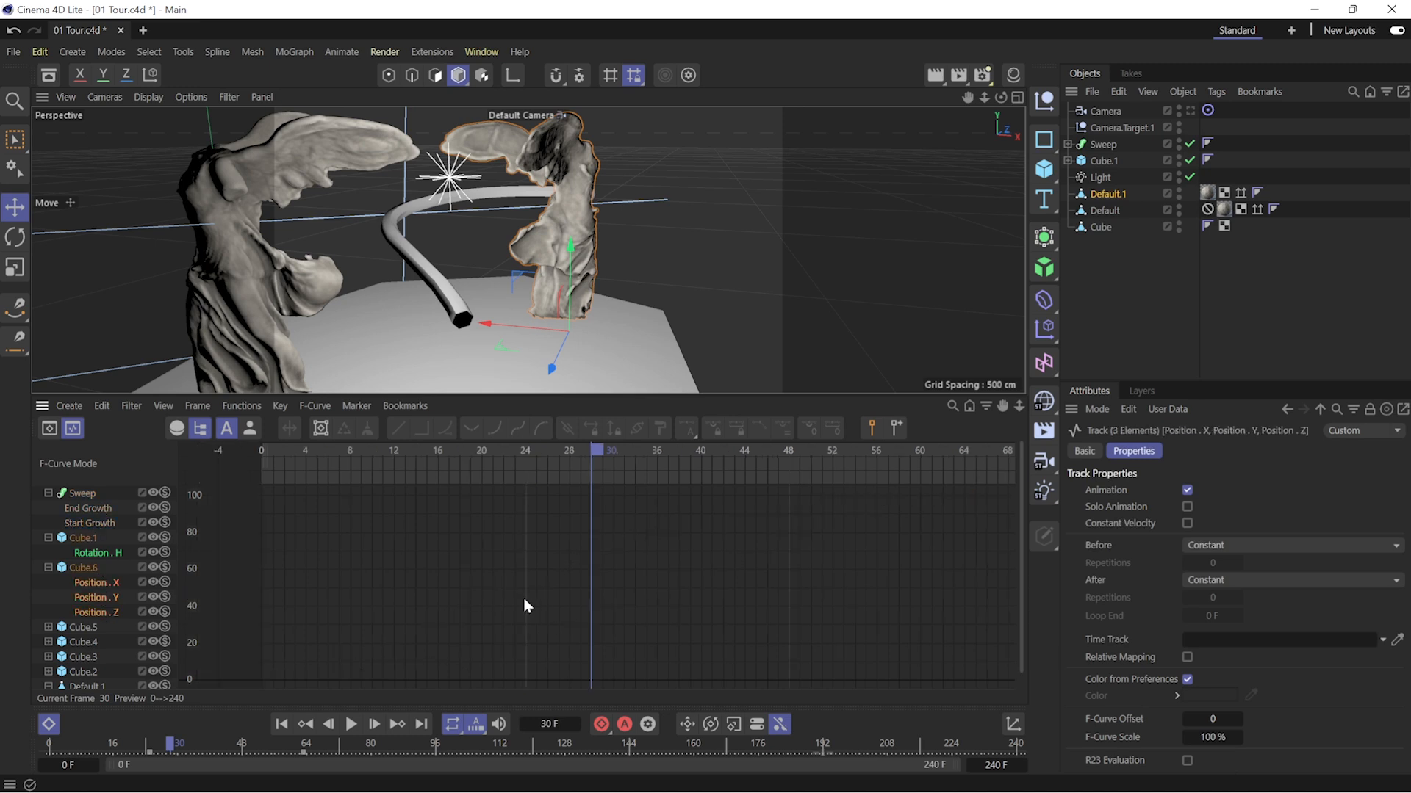
pyautogui.keyDown('alt'); pyautogui.moveTo(726, 556); pyautogui.dragTo(691, 526, button='right'); pyautogui.keyUp('alt')
pyautogui.keyDown('alt'); pyautogui.moveTo(726, 556); pyautogui.dragTo(888, 645, button='middle'); pyautogui.keyUp('alt')
pyautogui.keyDown('alt'); pyautogui.moveTo(849, 614); pyautogui.dragTo(798, 573, button='right'); pyautogui.keyUp('alt')
pyautogui.keyDown('alt'); pyautogui.moveTo(849, 554); pyautogui.dragTo(921, 582, button='middle'); pyautogui.keyUp('alt')
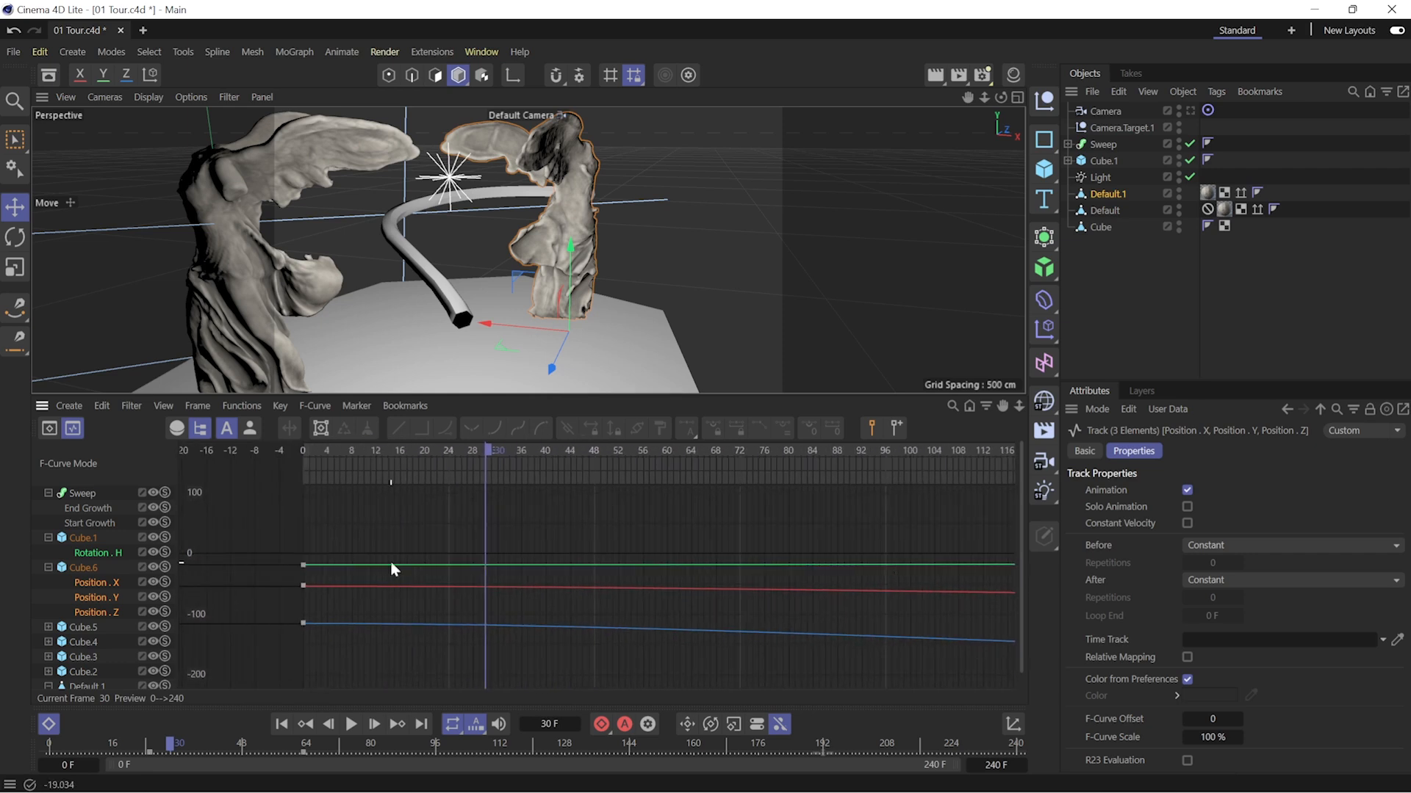
# - Switch the timeline back to Dope Sheet mode and enter 100 as the key value at the end of the Sweep's animation
pyautogui.click(49, 429)
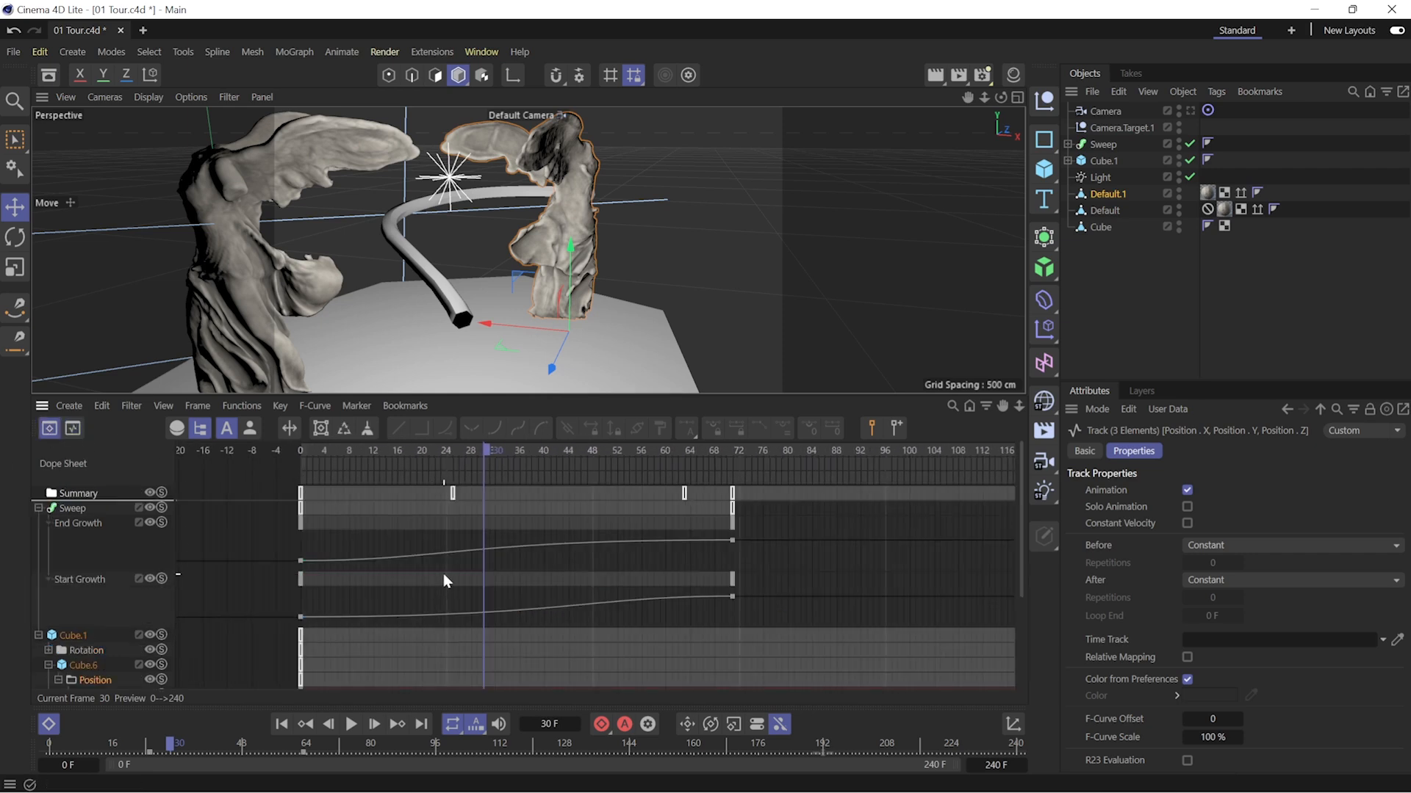
pyautogui.click(733, 526)
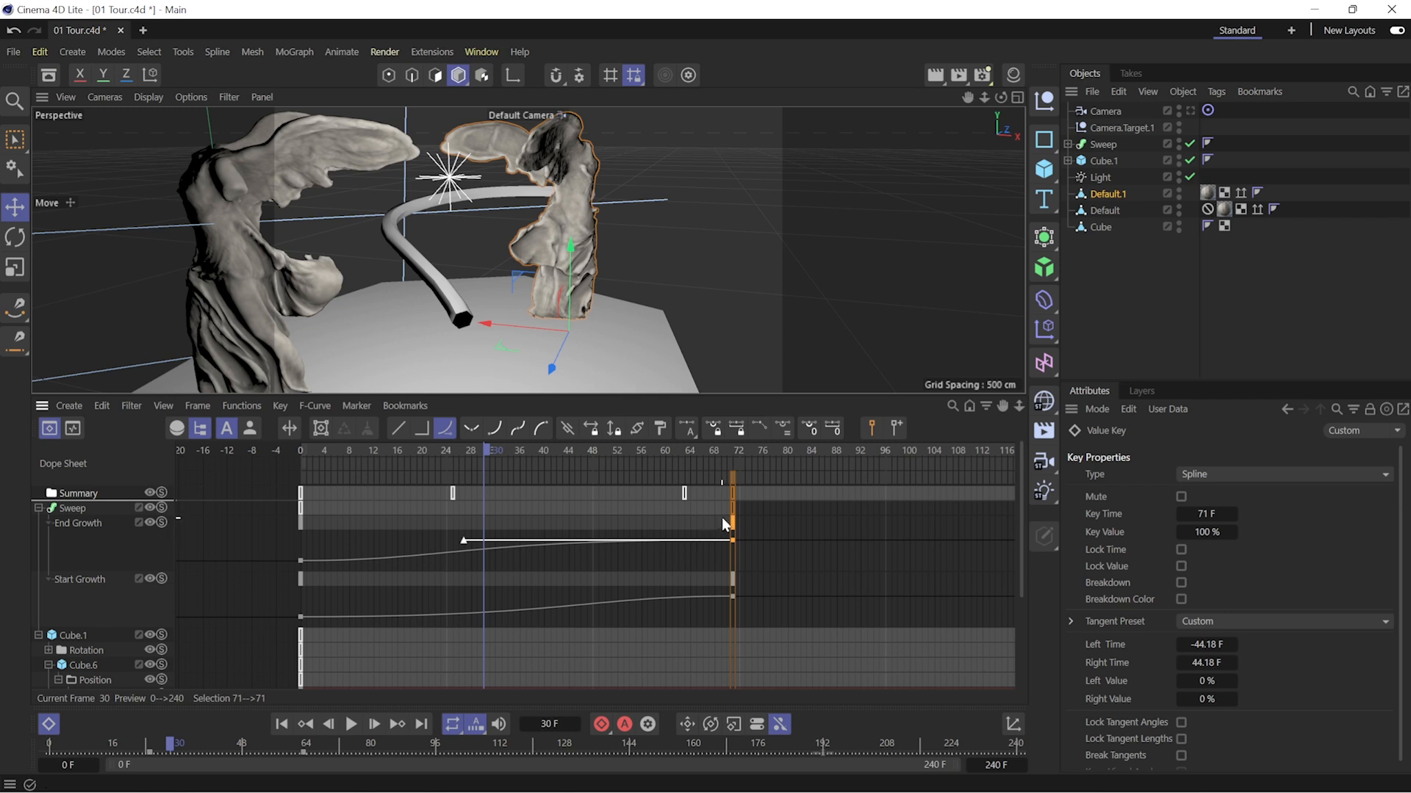
pyautogui.doubleClick(741, 509)
pyautogui.click(757, 507)
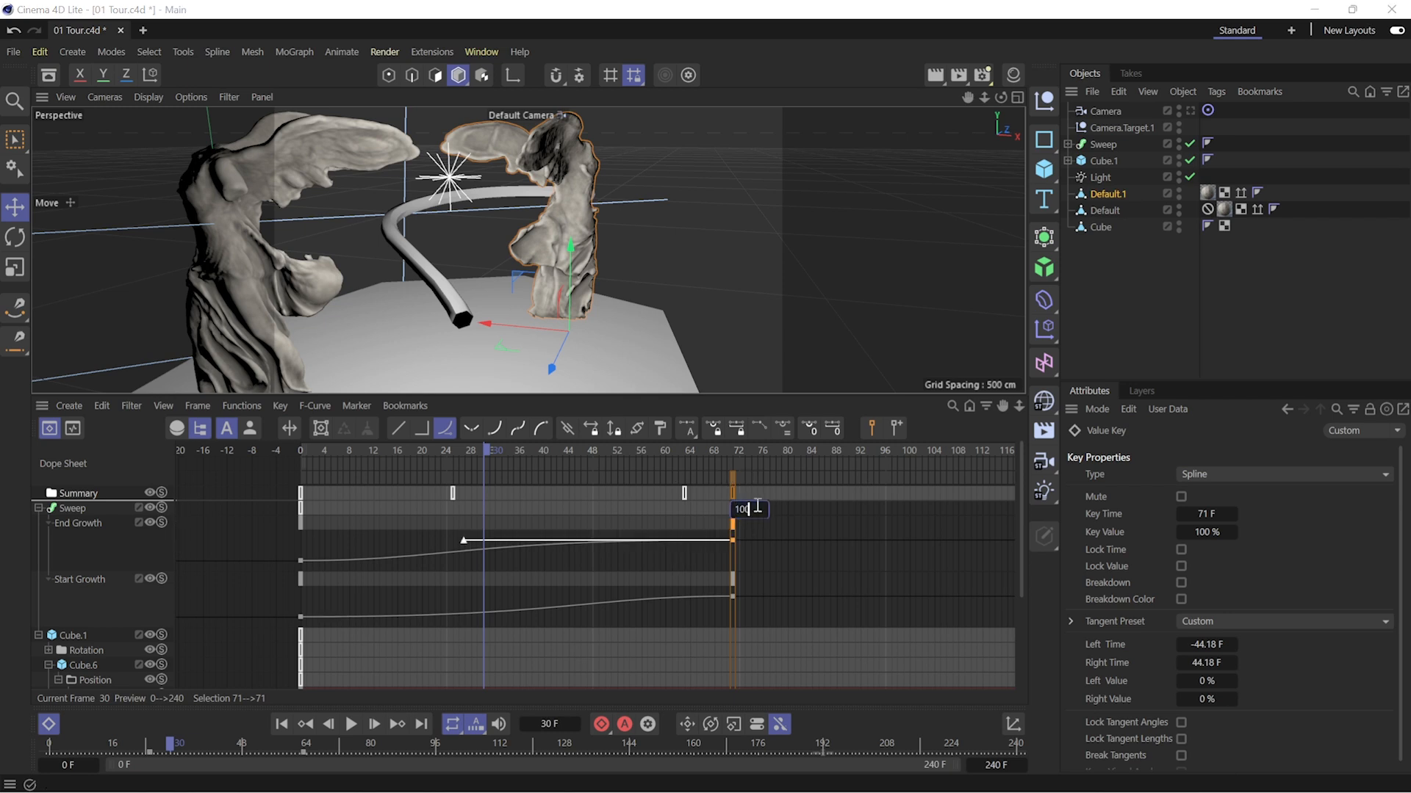
pyautogui.press('Return')
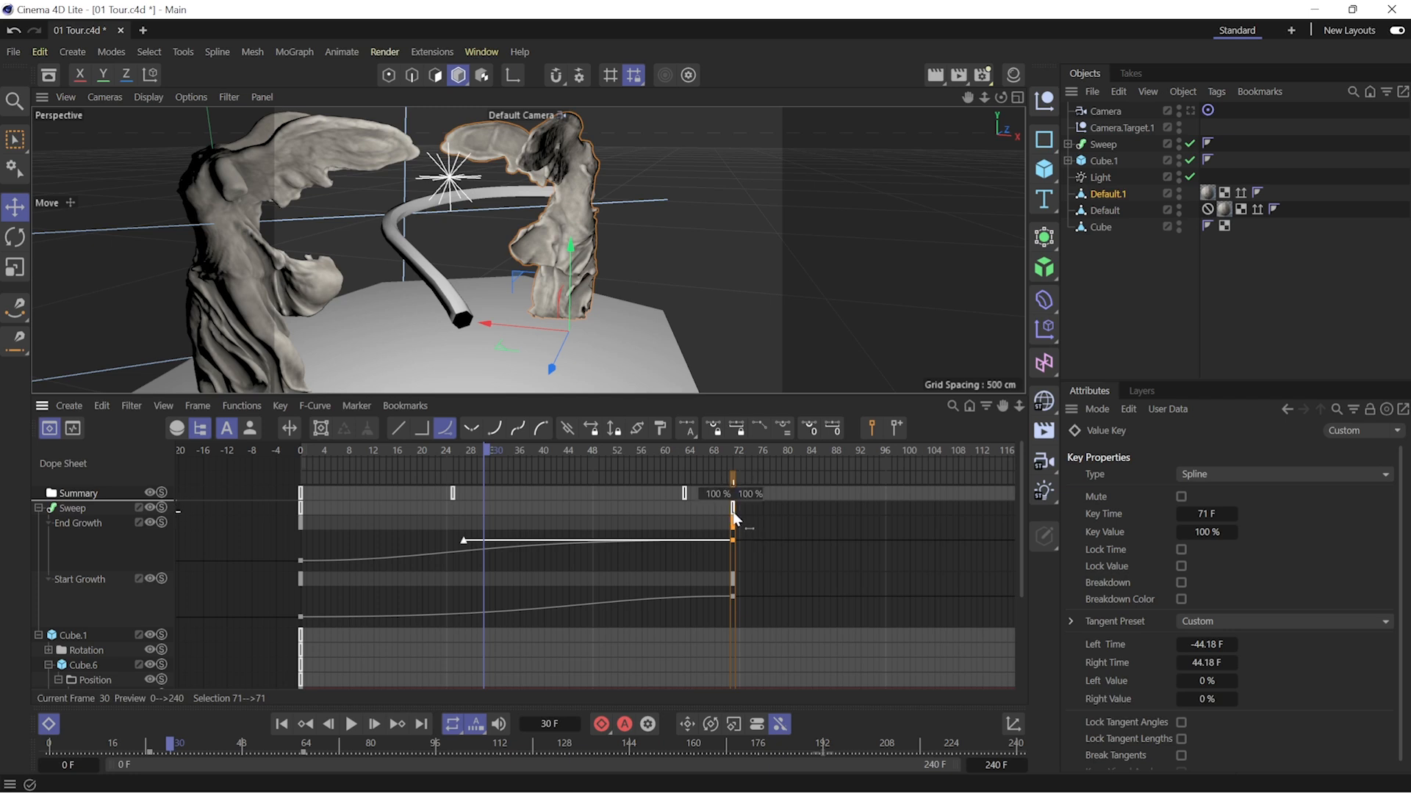
# - Move the Sweep's last growth keys to frame 98, and shift all keys of both growth tracks one frame to span frames 1 to 99
pyautogui.moveTo(735, 526)
pyautogui.mouseDown()
pyautogui.moveTo(865, 516)
pyautogui.moveTo(732, 543)
pyautogui.mouseUp()
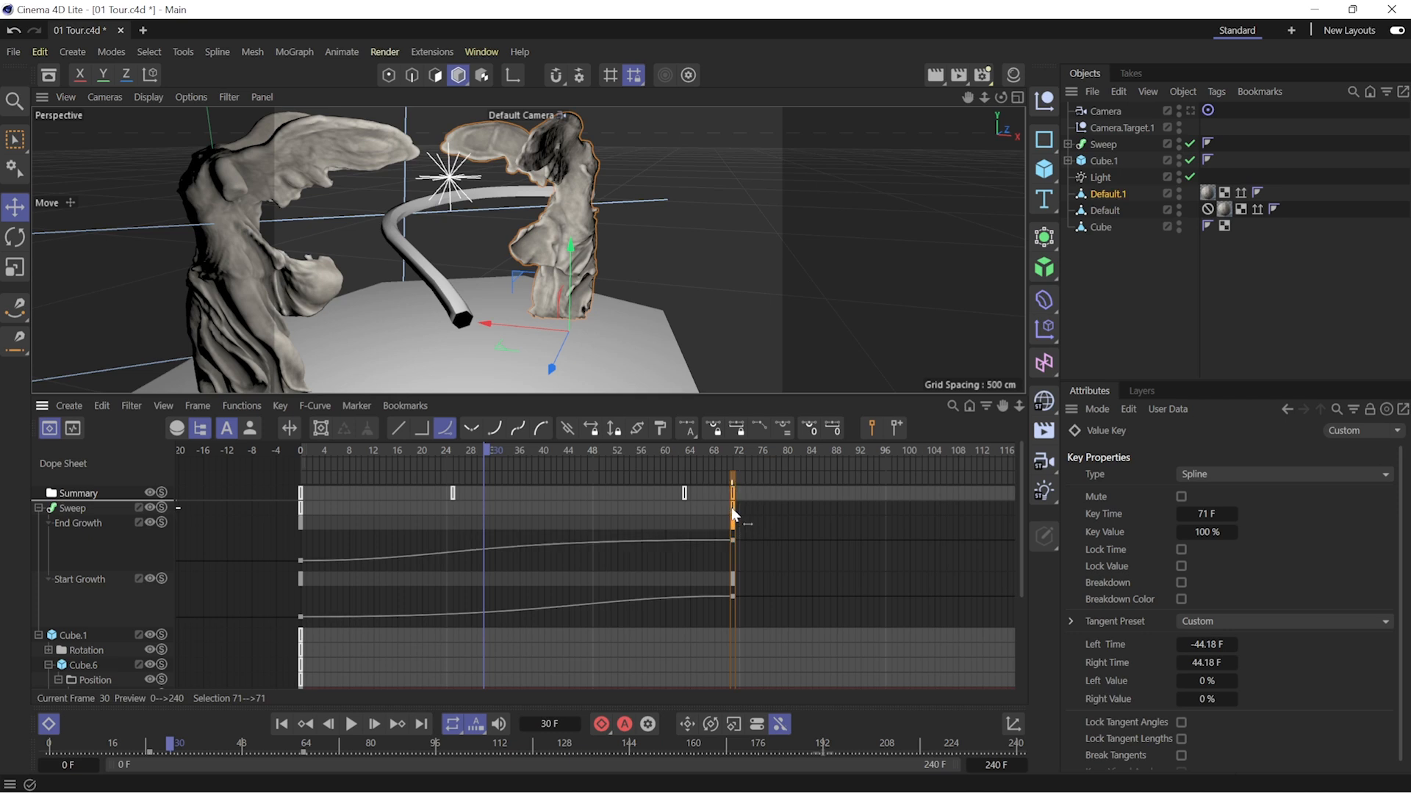
pyautogui.moveTo(735, 526); pyautogui.dragTo(897, 517)
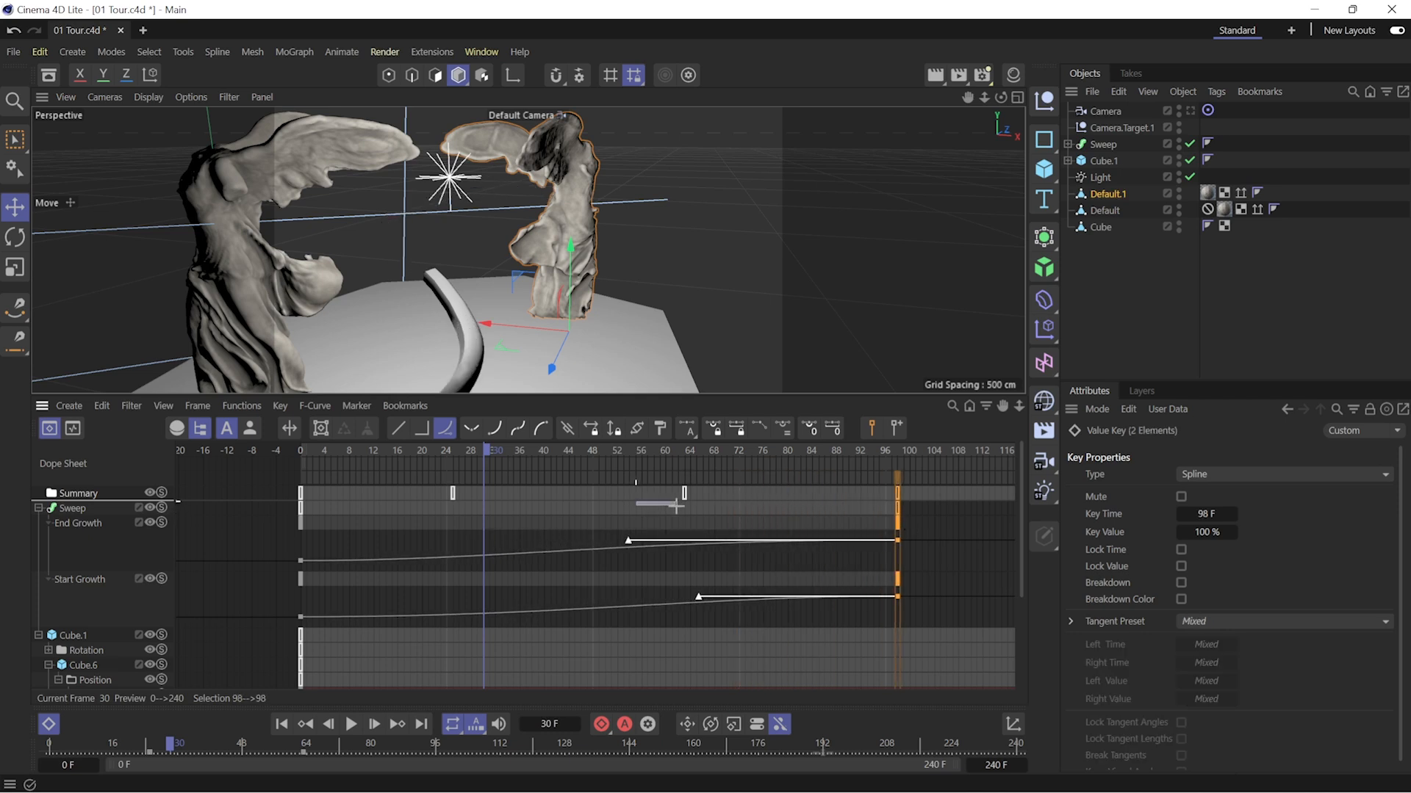
pyautogui.click(222, 515)
pyautogui.click(81, 510)
pyautogui.moveTo(409, 481)
pyautogui.mouseDown()
pyautogui.moveTo(518, 479)
pyautogui.moveTo(416, 473)
pyautogui.mouseUp()
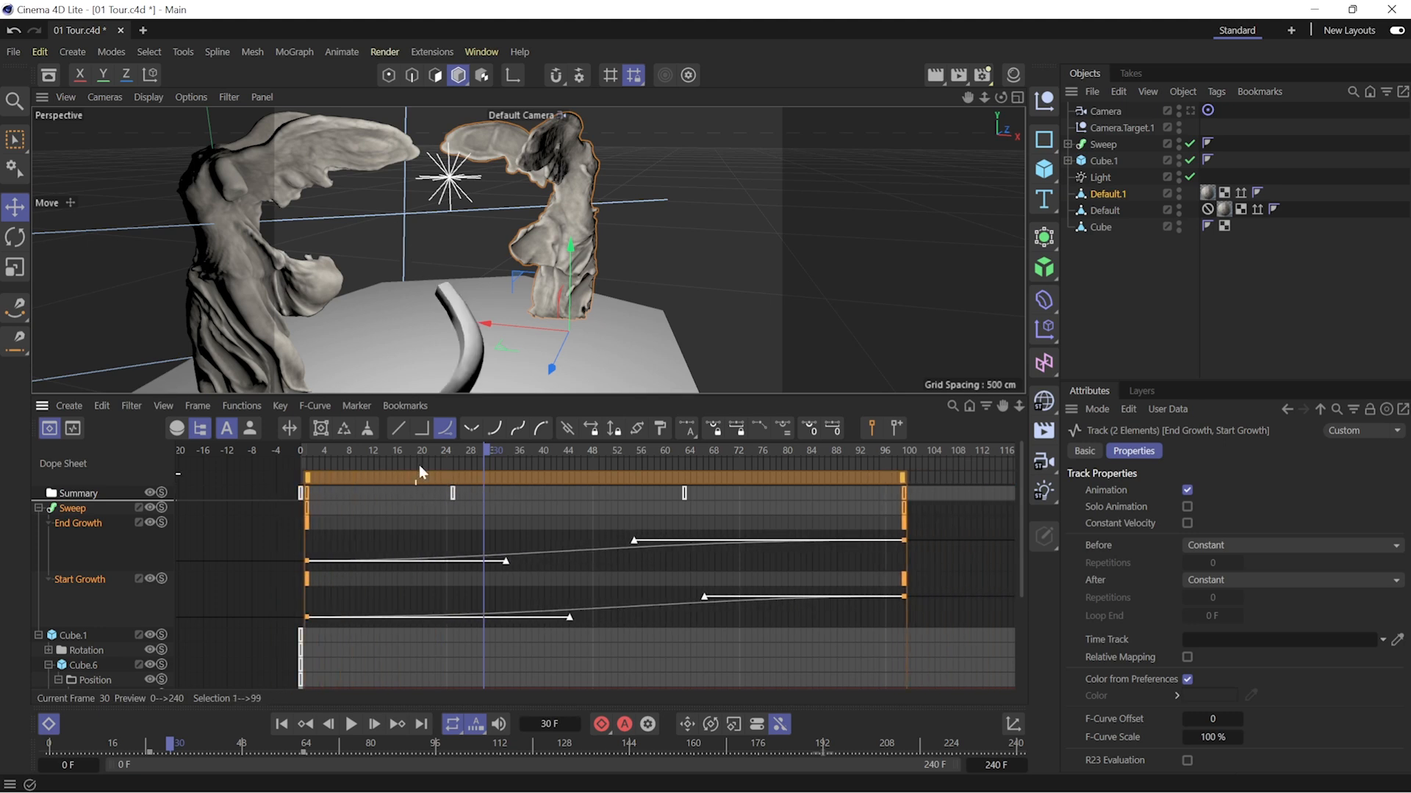
pyautogui.click(881, 551)
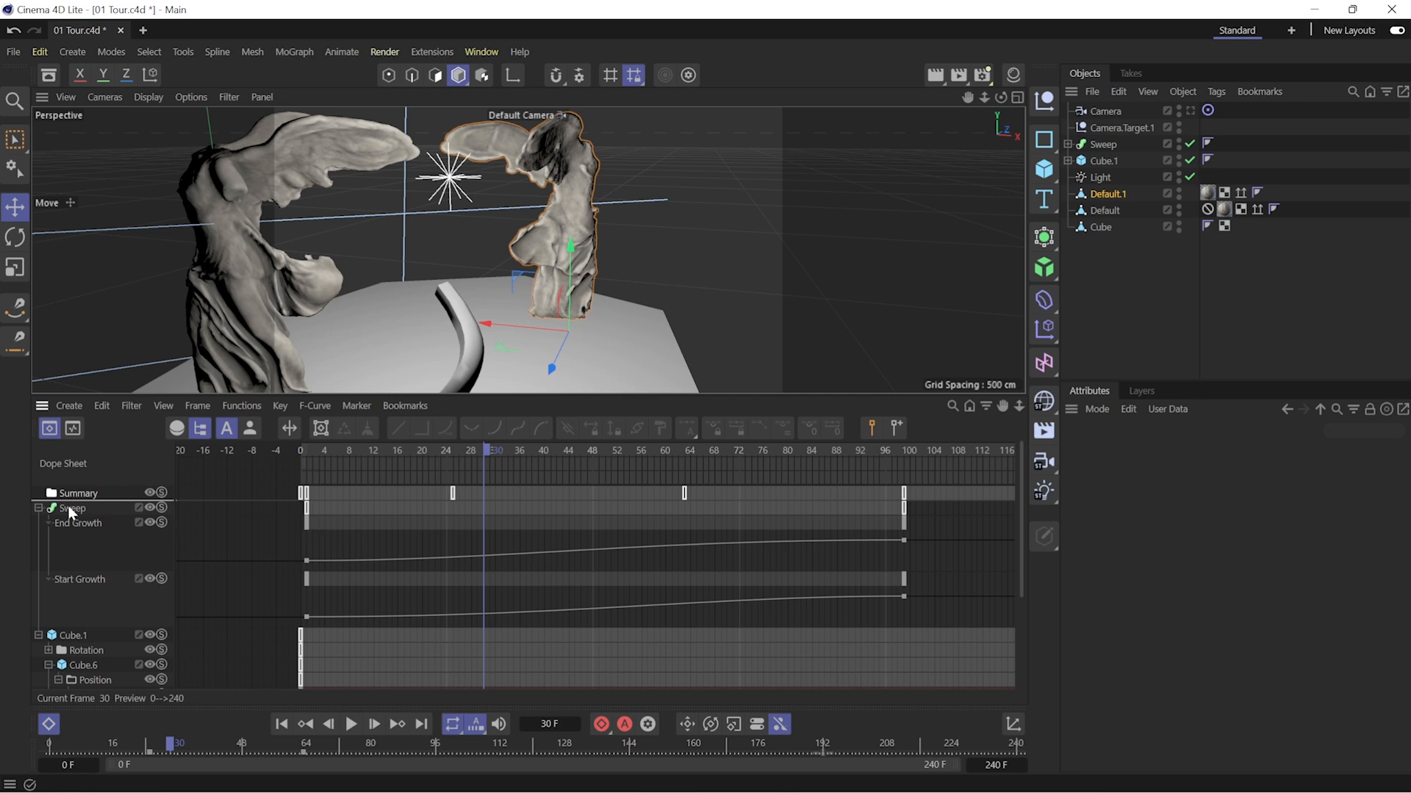
# - Collapse the Sweep and Cube.1 entries in the Dope Sheet
pyautogui.click(39, 507)
pyautogui.click(37, 522)
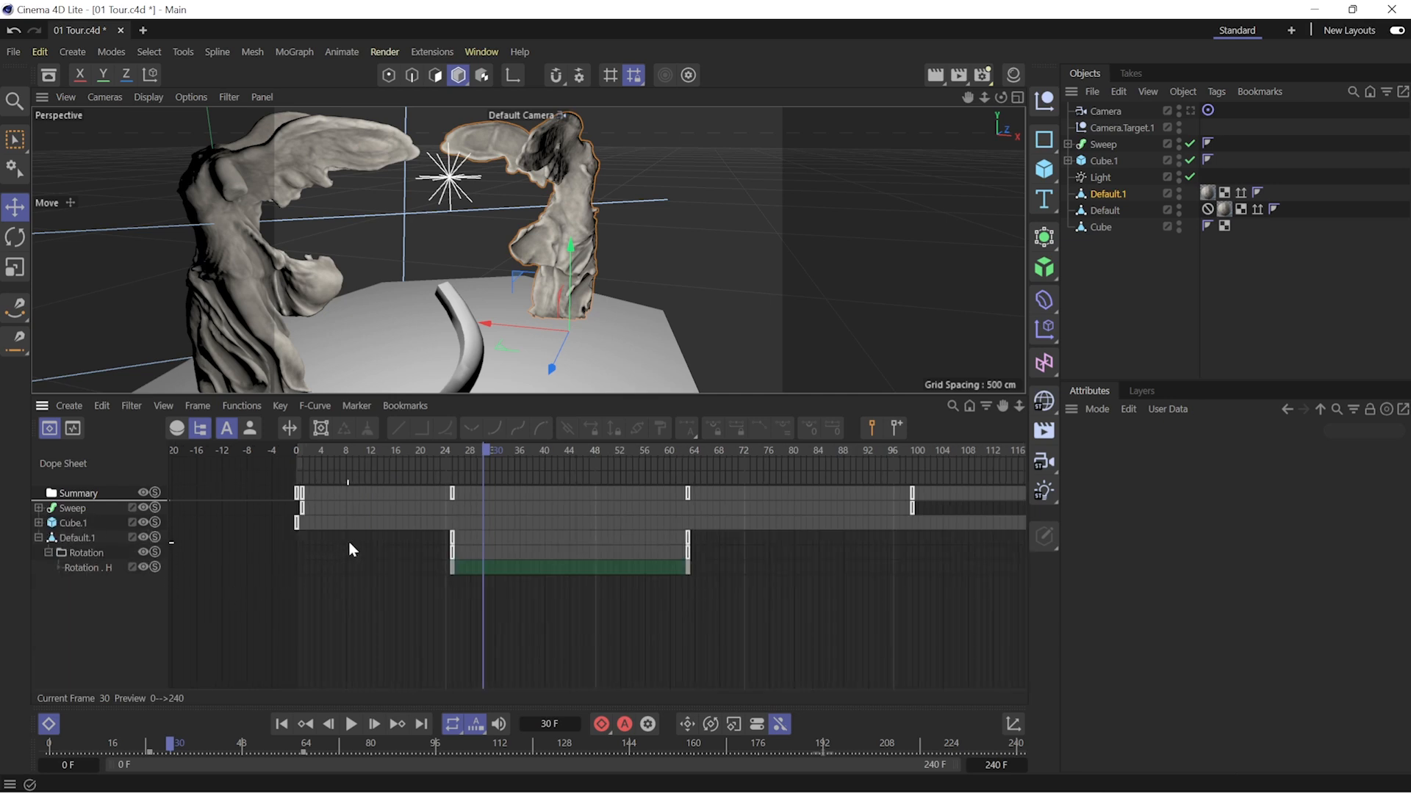
pyautogui.moveTo(387, 539)
pyautogui.keyDown('alt'); pyautogui.mouseDown(button='right')
pyautogui.moveTo(309, 539)
pyautogui.moveTo(470, 539)
pyautogui.moveTo(408, 545)
pyautogui.mouseUp(button='right'); pyautogui.keyUp('alt')
pyautogui.keyDown('alt'); pyautogui.moveTo(606, 557); pyautogui.dragTo(549, 557, button='middle'); pyautogui.keyUp('alt')
pyautogui.keyDown('alt'); pyautogui.moveTo(695, 554); pyautogui.dragTo(659, 554, button='middle'); pyautogui.keyUp('alt')
pyautogui.keyDown('alt'); pyautogui.moveTo(659, 554); pyautogui.dragTo(800, 546, button='right'); pyautogui.keyUp('alt')
pyautogui.keyDown('alt'); pyautogui.moveTo(955, 549); pyautogui.dragTo(746, 549, button='middle'); pyautogui.keyUp('alt')
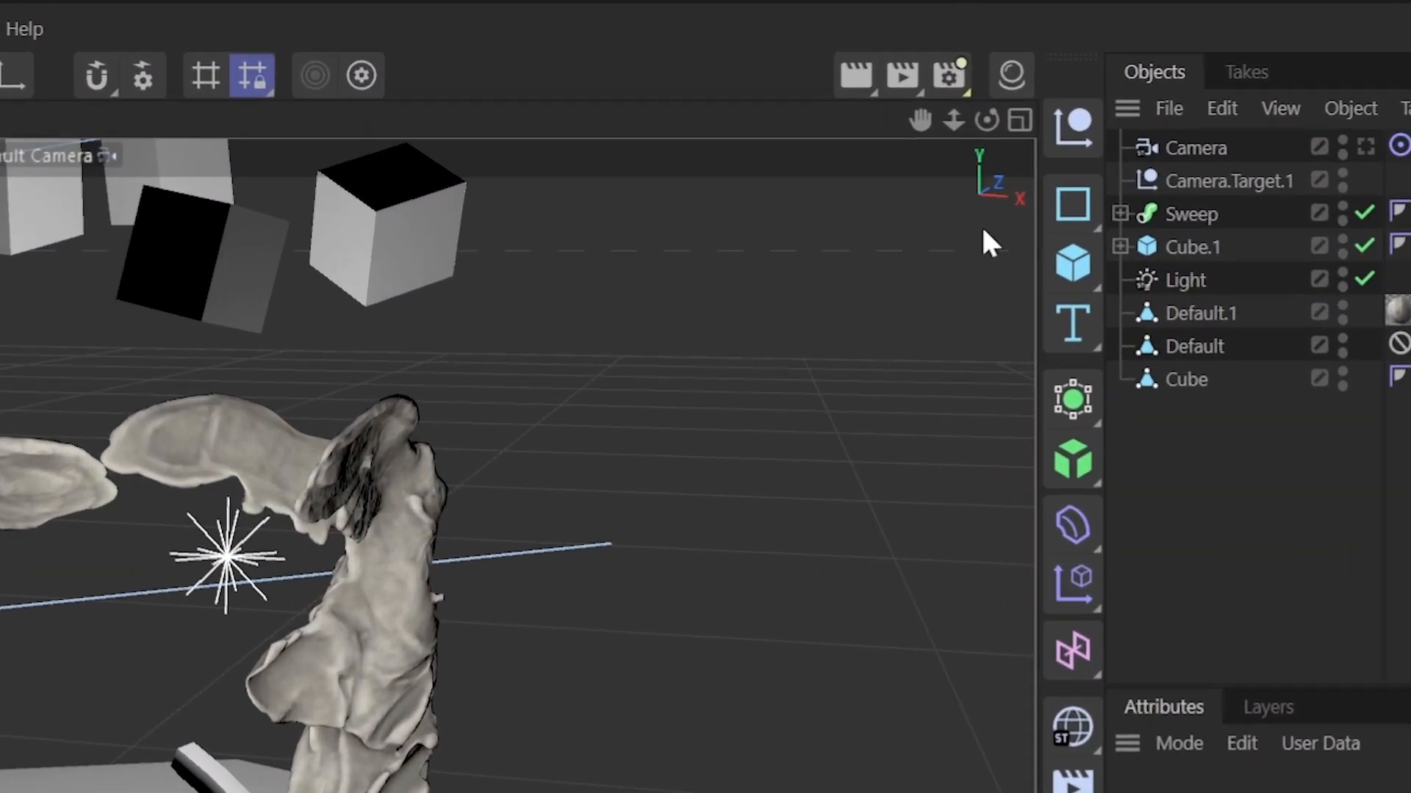
# - Show the Material Manager and open the Blue material in the Material Editor
pyautogui.click(1011, 74)
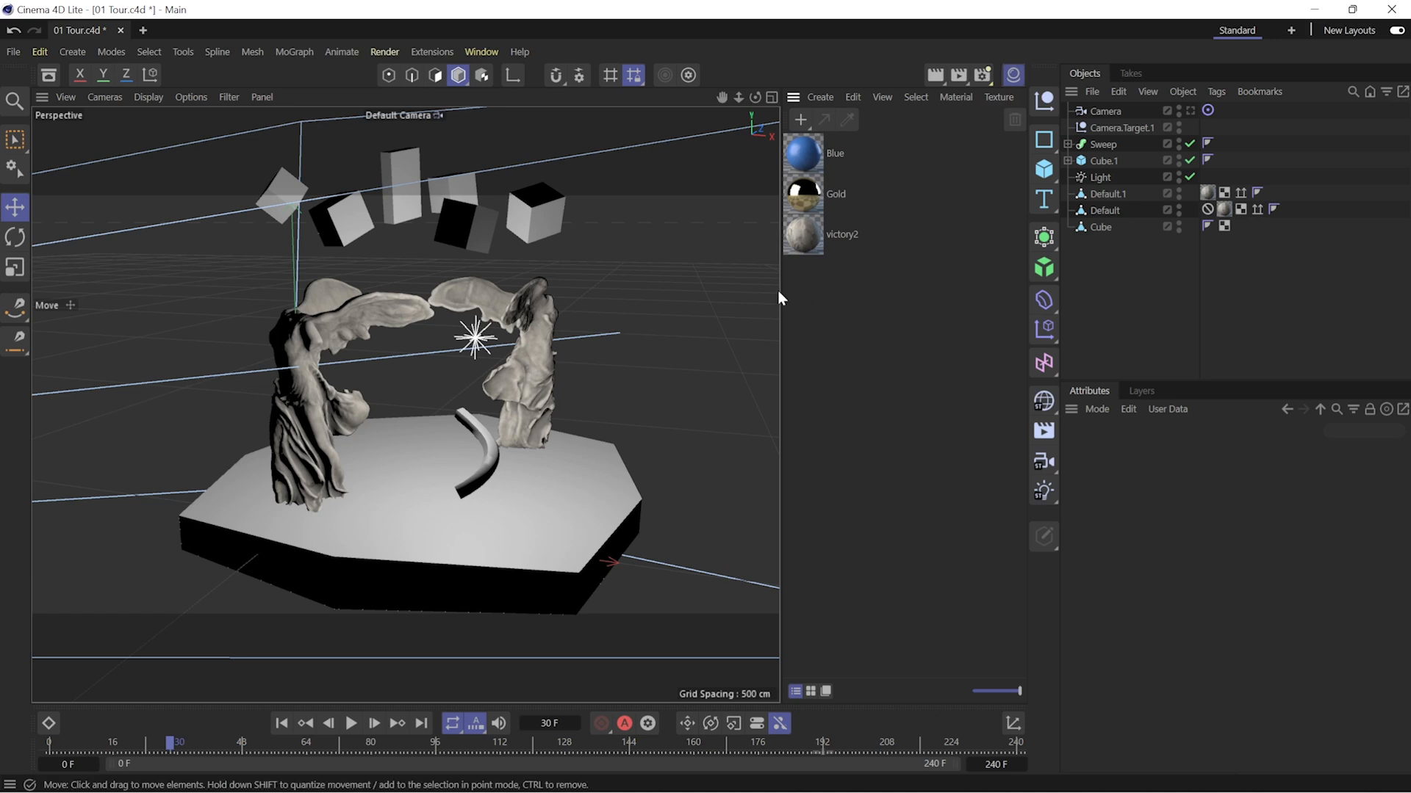
pyautogui.doubleClick(813, 166)
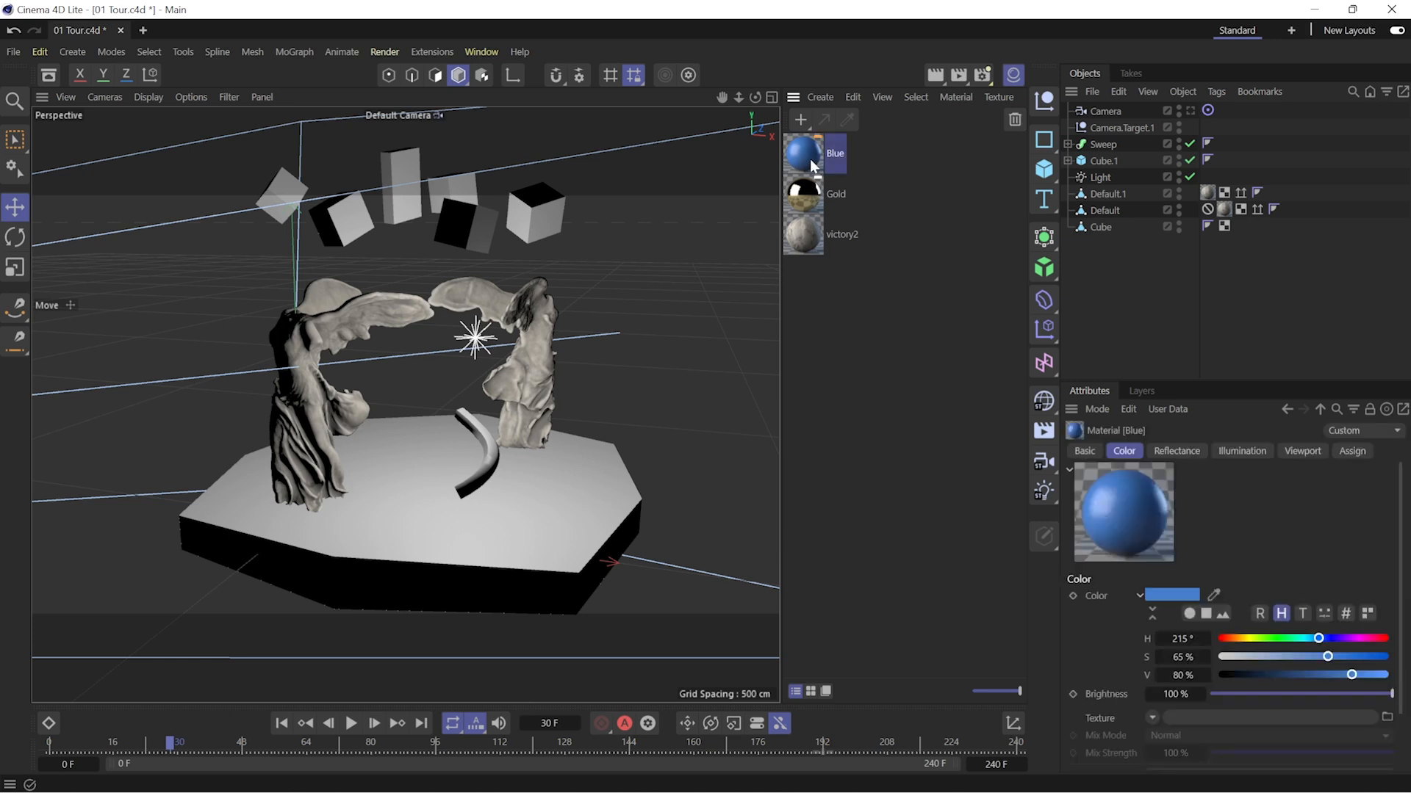
pyautogui.moveTo(946, 151); pyautogui.dragTo(746, 83)
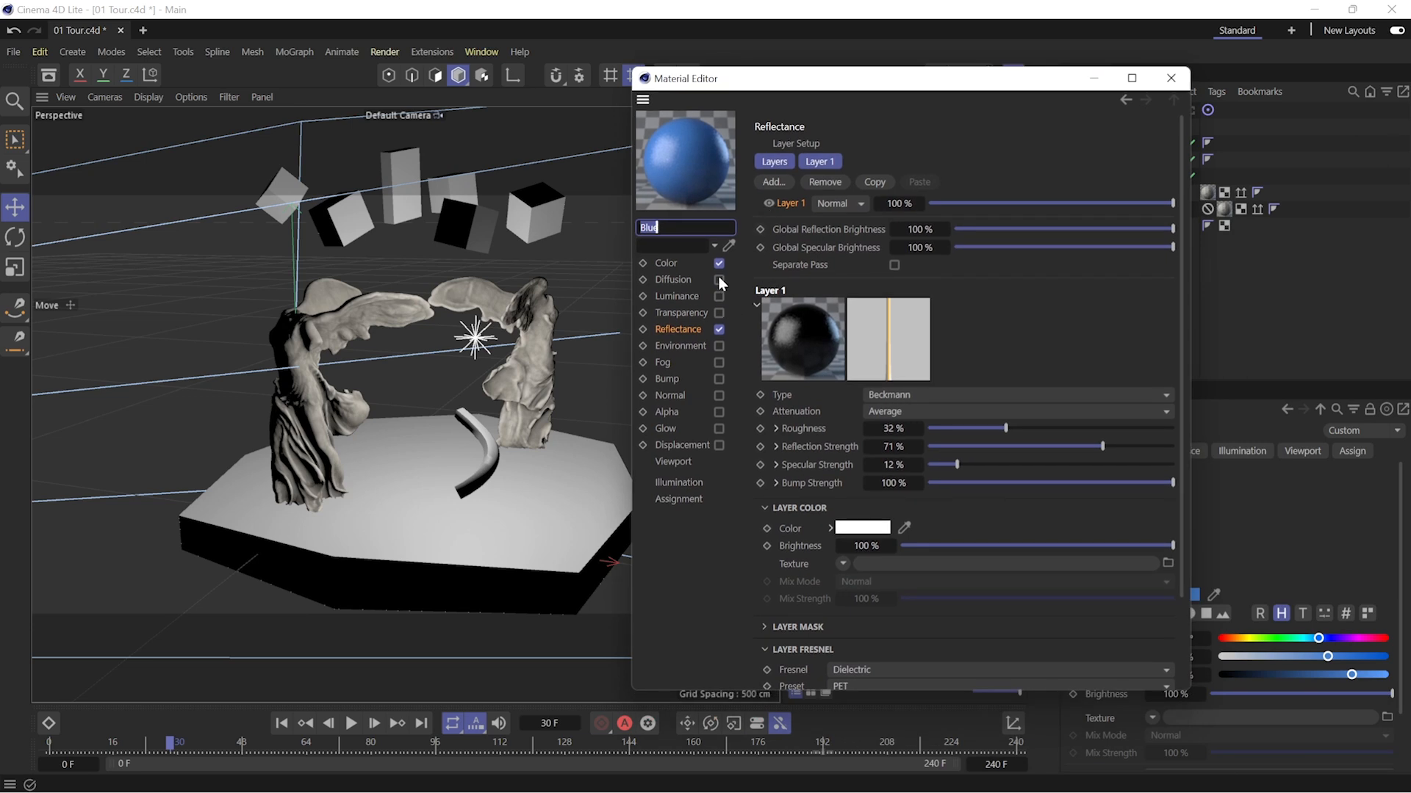
# - Try the Transparency channel on the Blue material at 78 % brightness and disable the channel again
pyautogui.click(719, 312)
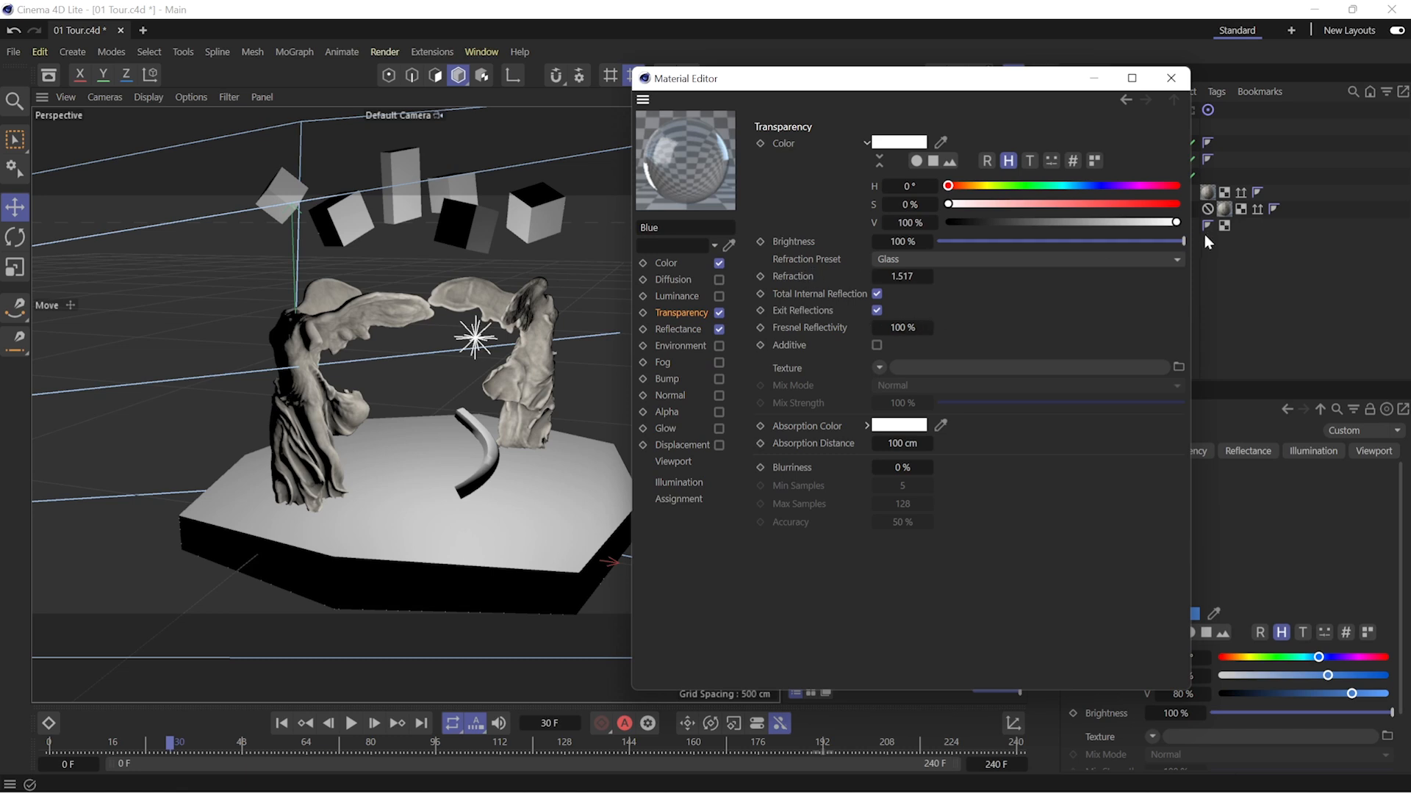
pyautogui.moveTo(1180, 241); pyautogui.dragTo(1129, 238)
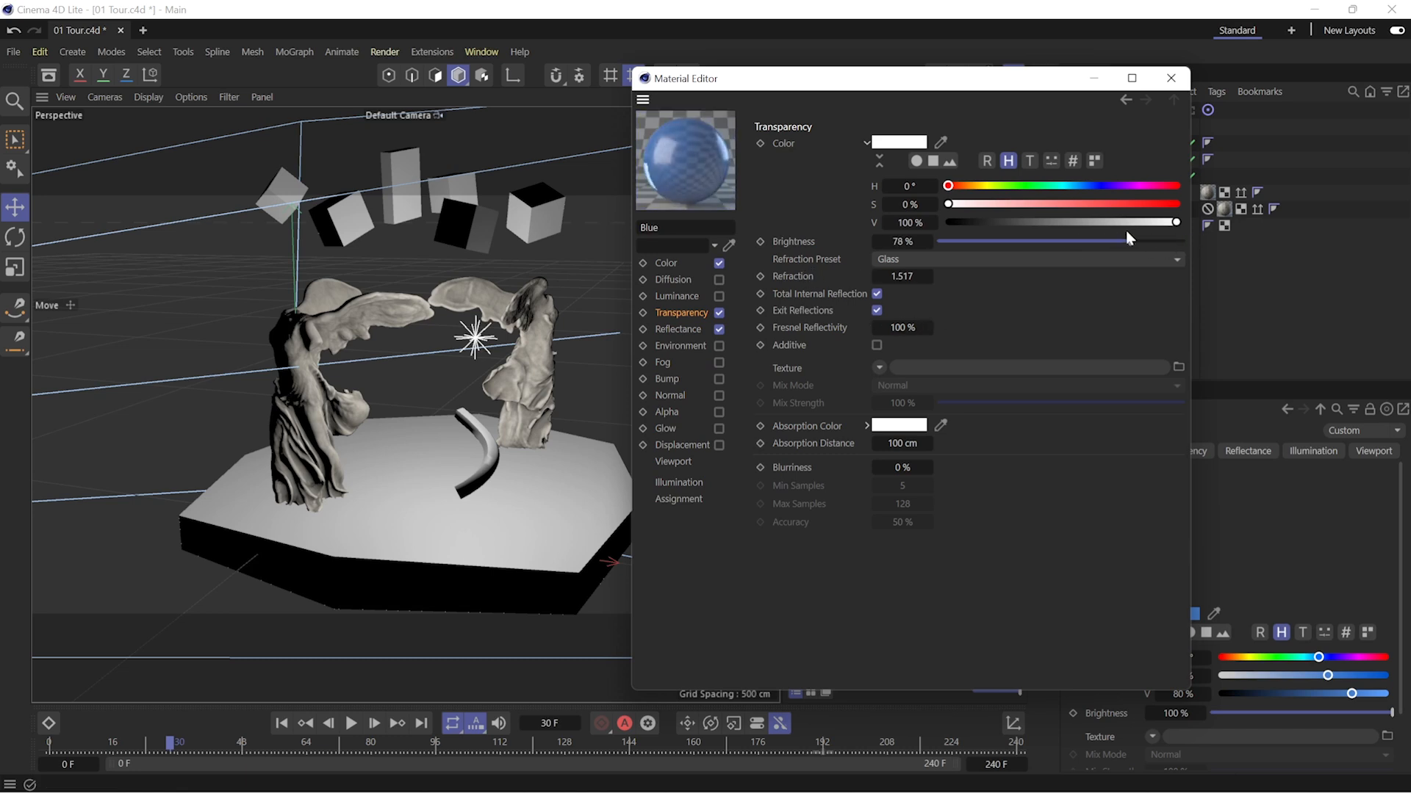
pyautogui.click(718, 312)
# - Set the Blue material's reflectance roughness to 35 % and reflection strength to 72 %, and close the Material Editor
pyautogui.click(686, 329)
pyautogui.moveTo(993, 432); pyautogui.dragTo(1014, 431)
pyautogui.moveTo(1102, 447); pyautogui.dragTo(1105, 449)
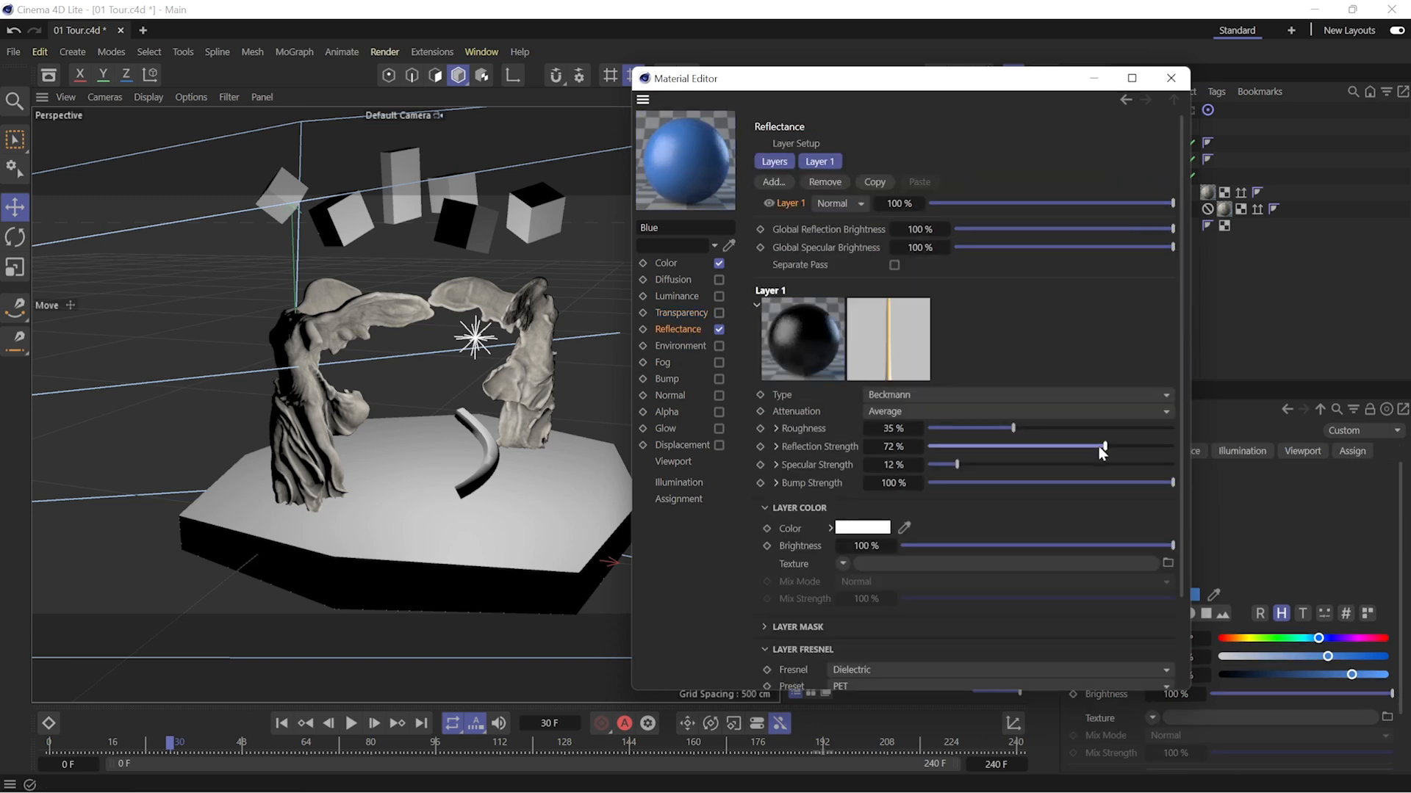
pyautogui.click(1171, 77)
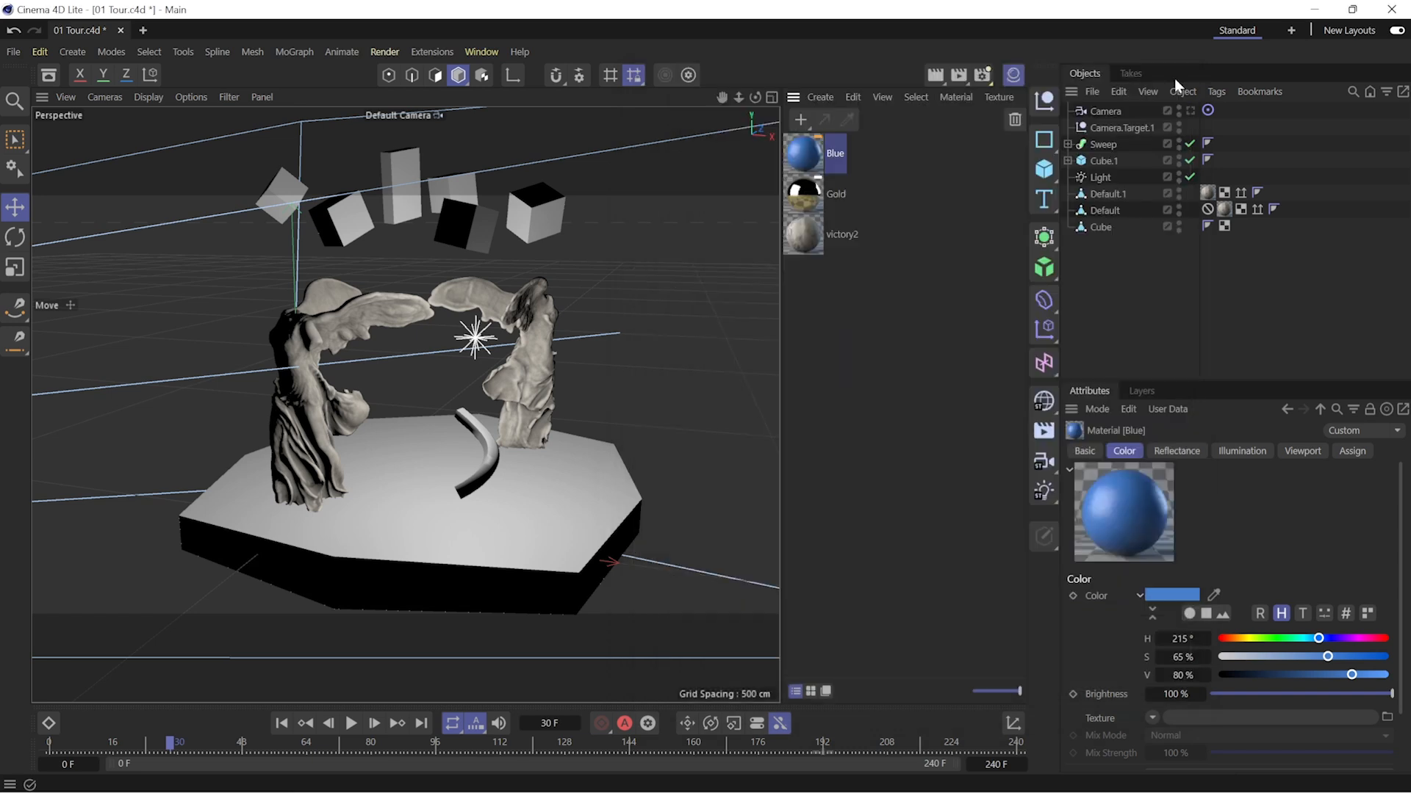
# - Apply the Blue material to Cube.1, the Sweep and both statues, and the Gold material to two of the floating cubes
pyautogui.moveTo(823, 174); pyautogui.dragTo(356, 220)
pyautogui.moveTo(807, 155); pyautogui.dragTo(1108, 196)
pyautogui.moveTo(809, 158); pyautogui.dragTo(1102, 144)
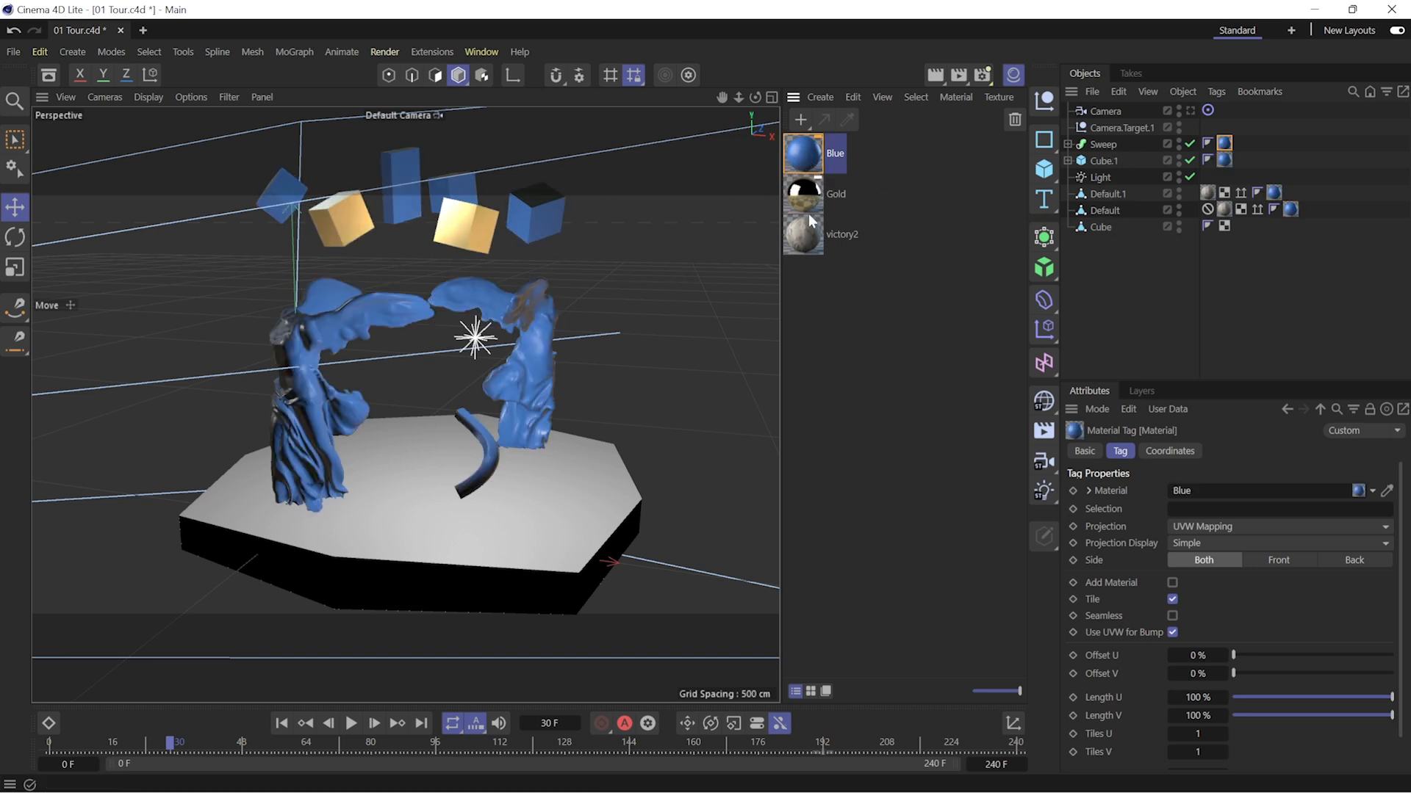
# - Apply the Blue material to the platform and replace the material on the Default.1 statue with Gold
pyautogui.keyDown('alt'); pyautogui.moveTo(518, 354); pyautogui.dragTo(551, 350); pyautogui.keyUp('alt')
pyautogui.moveTo(808, 158); pyautogui.dragTo(574, 531)
pyautogui.keyDown('alt'); pyautogui.moveTo(558, 396); pyautogui.dragTo(558, 368); pyautogui.keyUp('alt')
pyautogui.moveTo(1278, 199); pyautogui.dragTo(1277, 194)
pyautogui.keyDown('alt'); pyautogui.moveTo(632, 363); pyautogui.dragTo(638, 381); pyautogui.keyUp('alt')
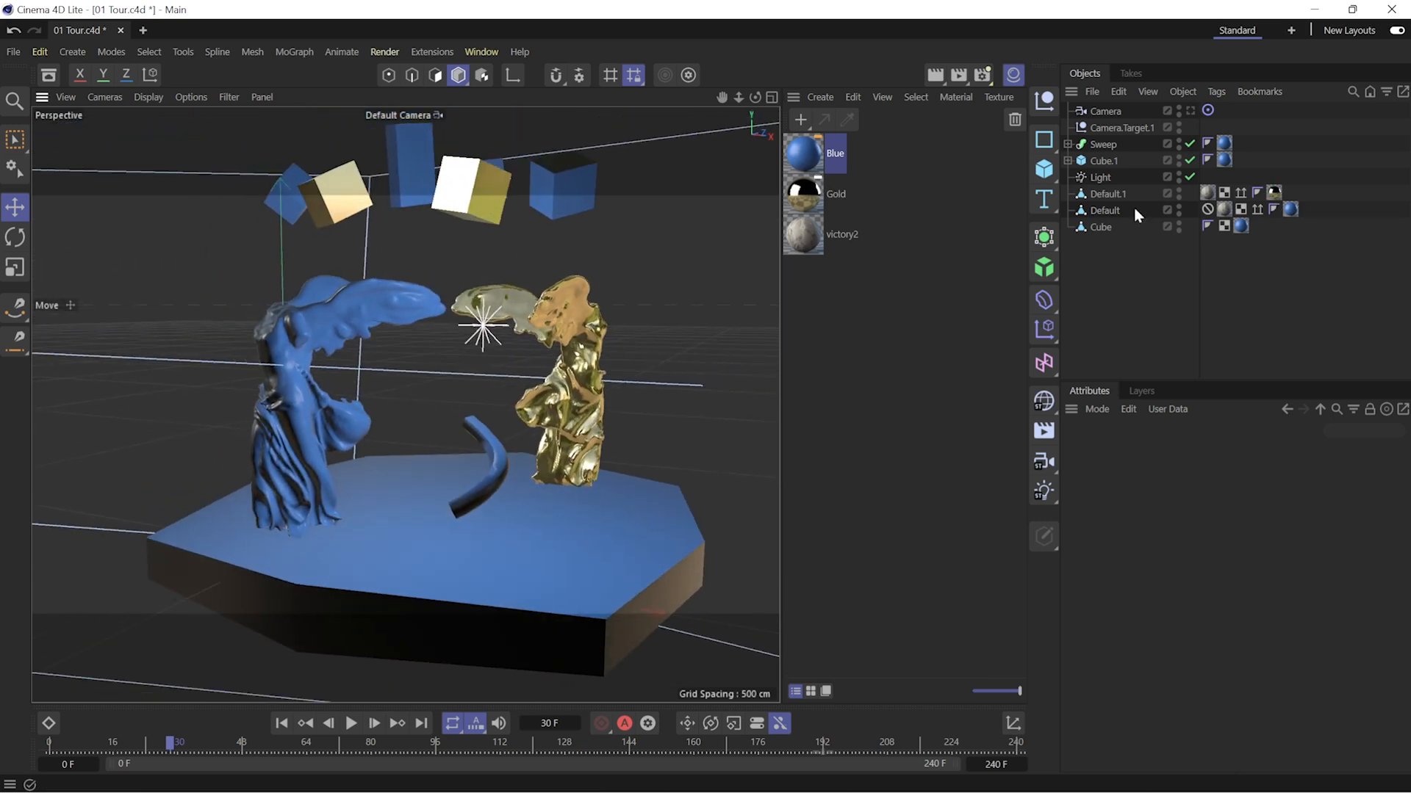
# - Open the Blue material's color settings from Cube.1's material tag and set the hue to 224°
pyautogui.click(1224, 159)
pyautogui.doubleClick(1224, 159)
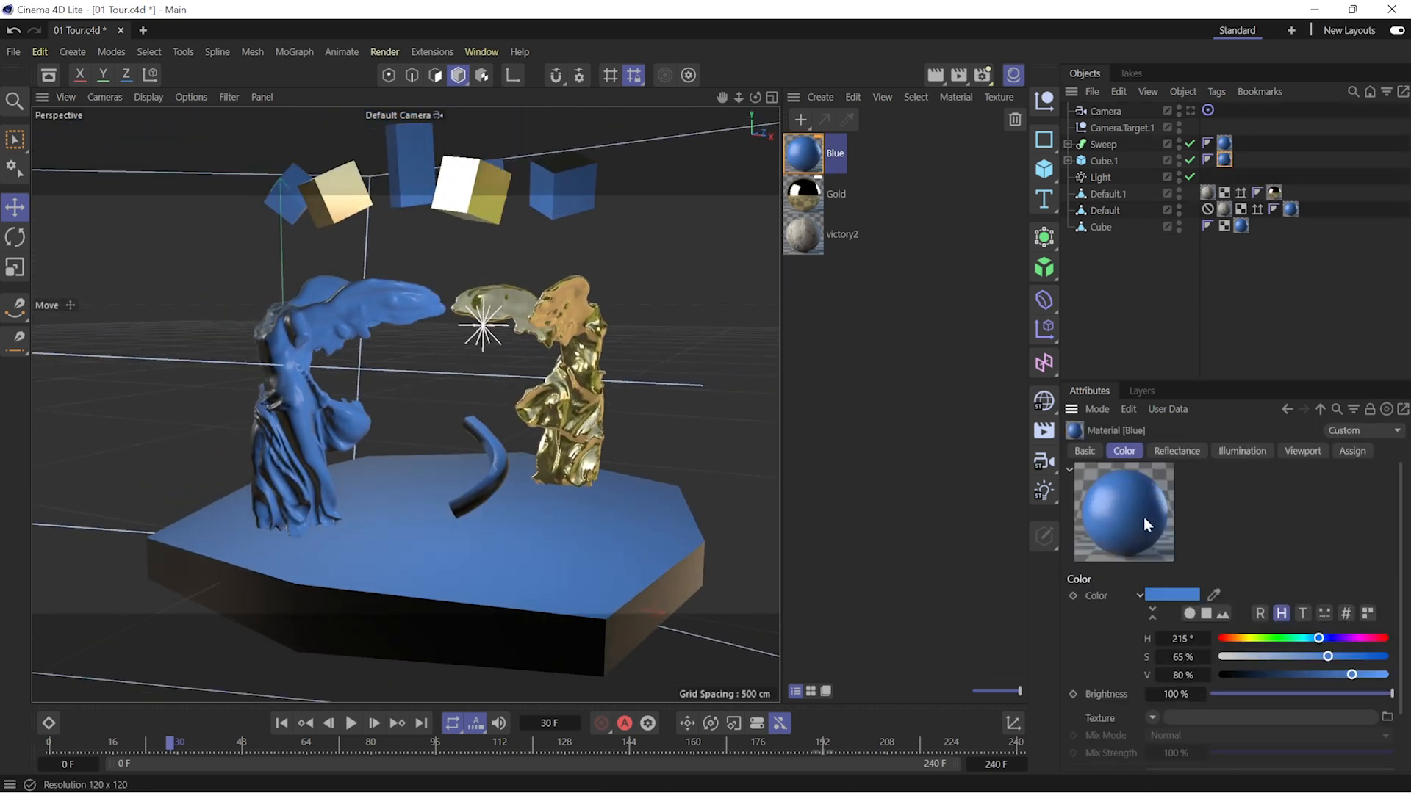
pyautogui.moveTo(1310, 640); pyautogui.dragTo(1356, 641)
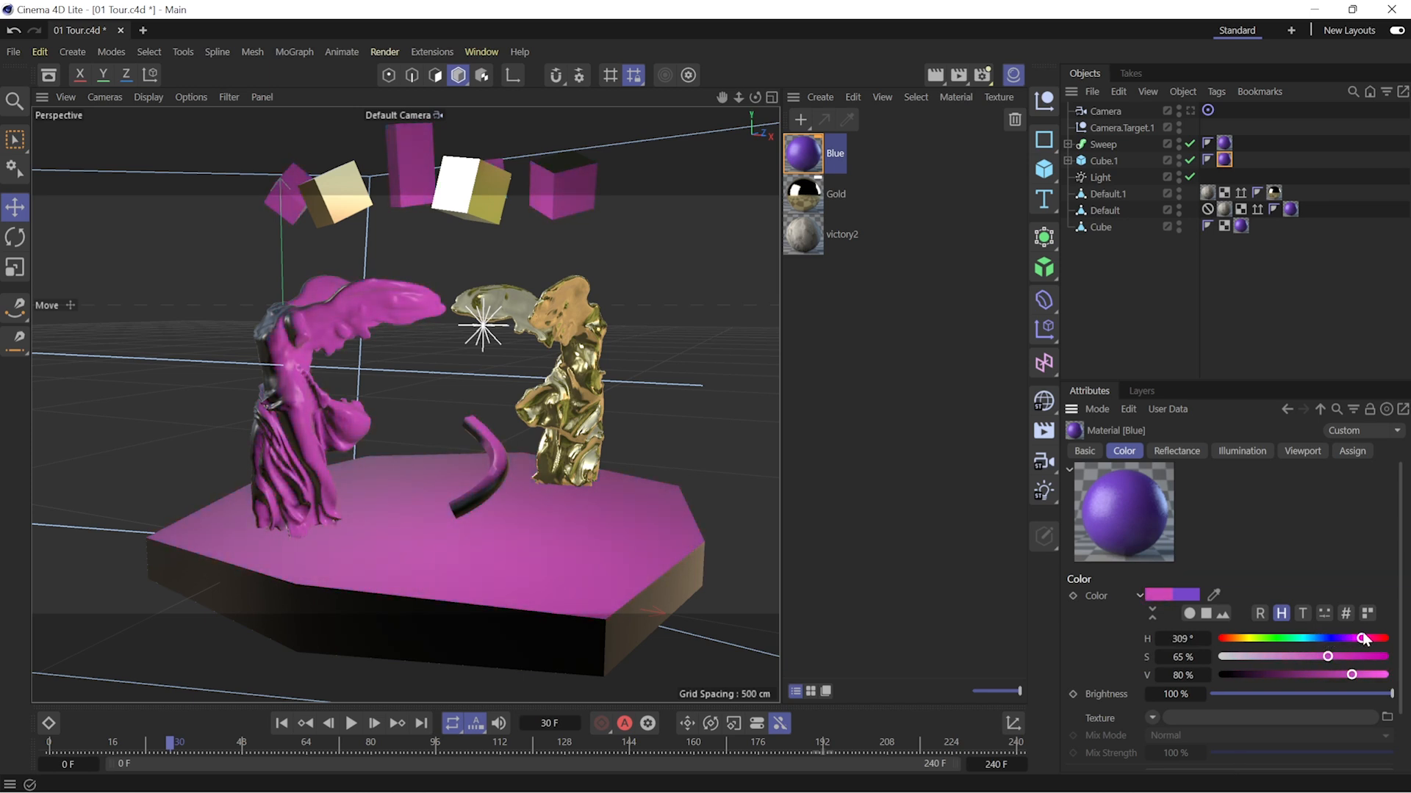
pyautogui.moveTo(1383, 638); pyautogui.dragTo(1325, 641)
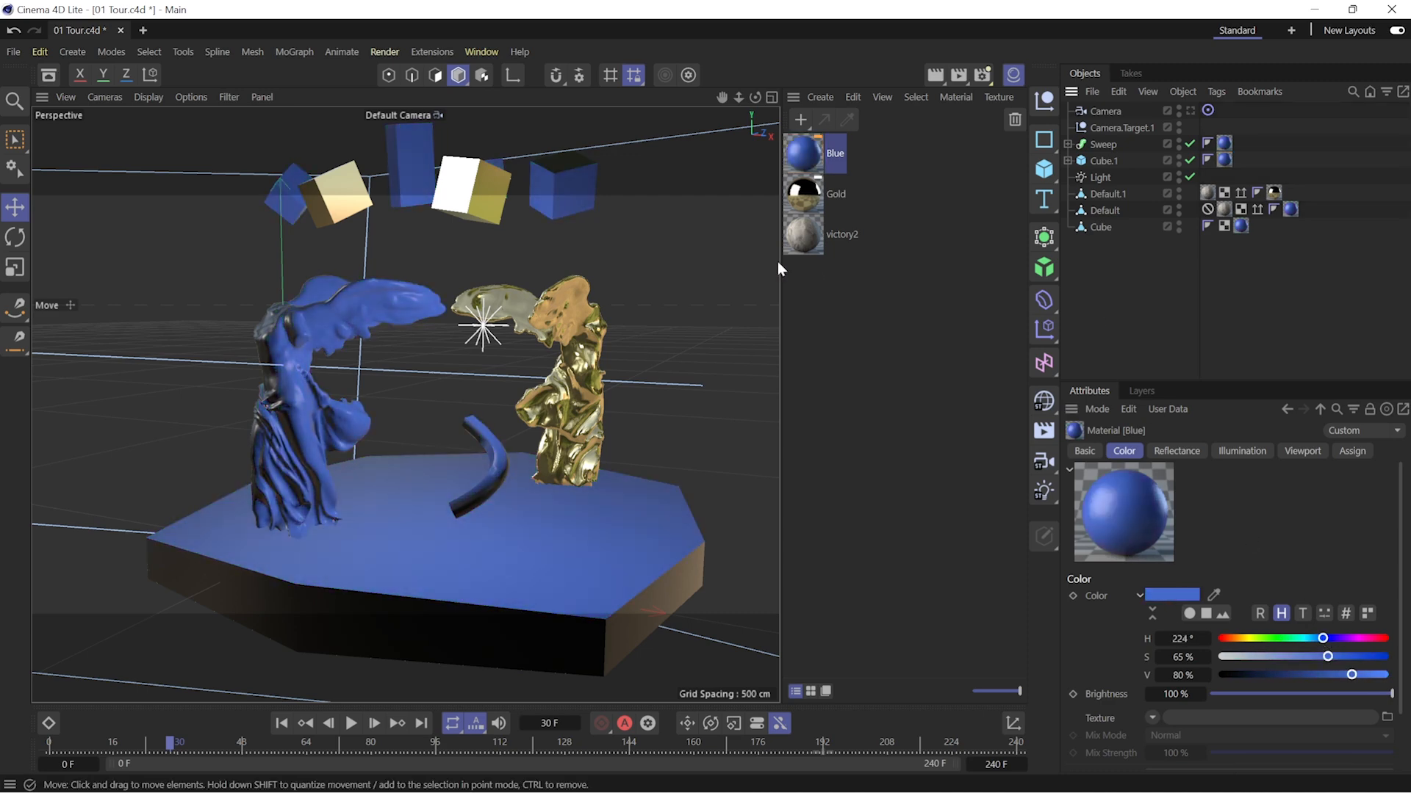
# - Make the scene's Camera object the active view in the viewport
pyautogui.click(1190, 110)
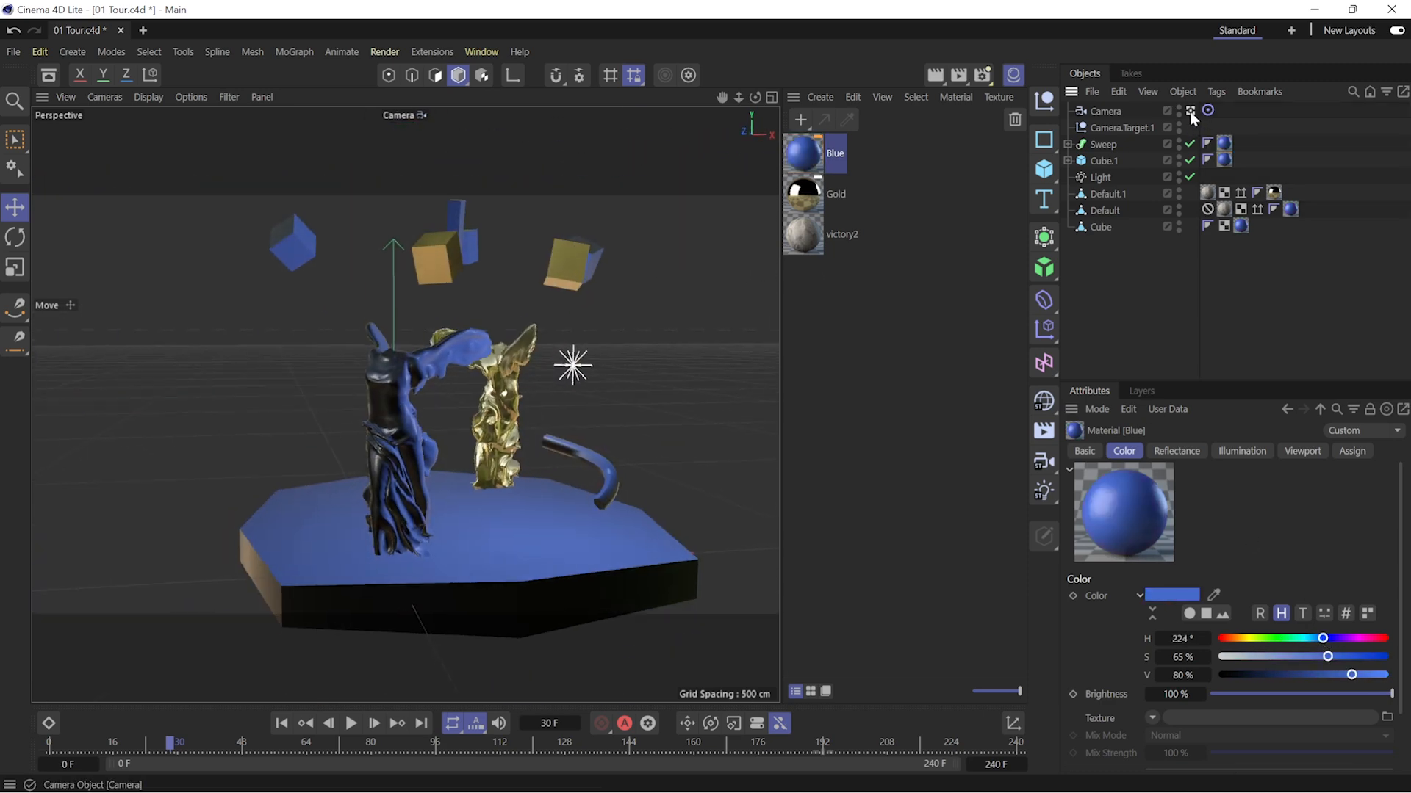